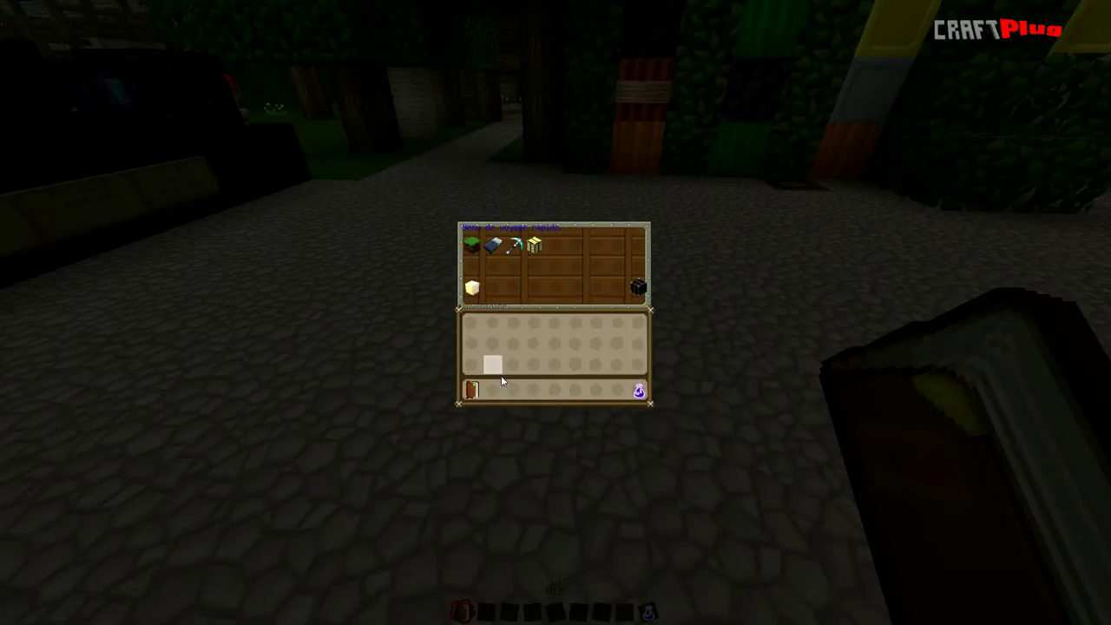
Return from the quick travel menu to the main guide menu and choose the Les villes et Villages entry
{"action": "left_click", "coordinate": [475, 286]}
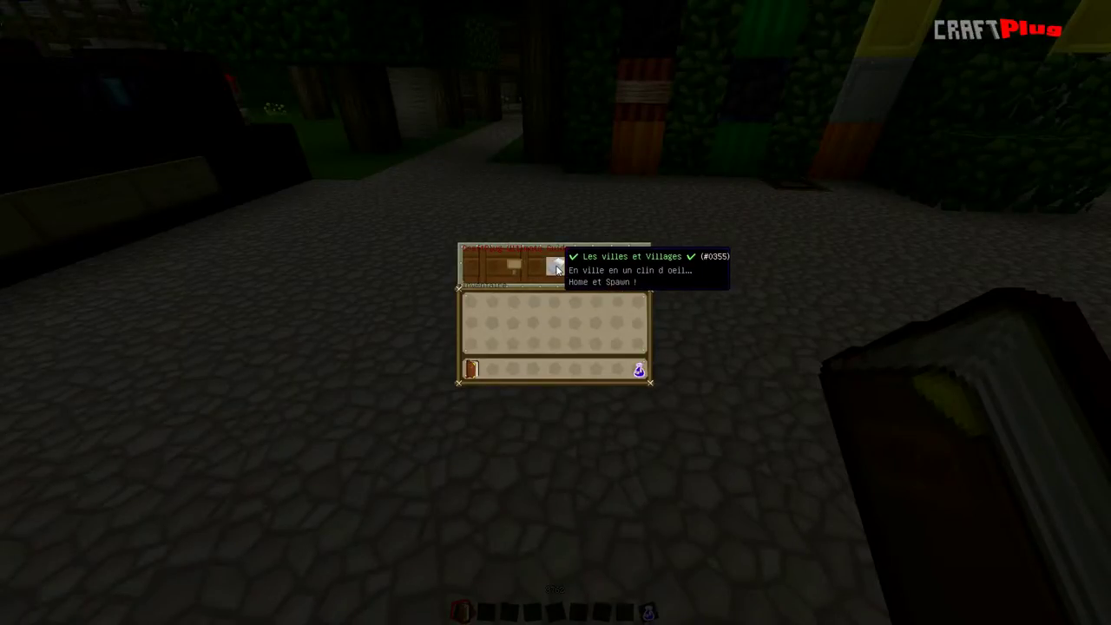
{"action": "left_click", "coordinate": [560, 263]}
Add a bed from the decorative blocks of the creative inventory to the second hotbar slot and hold it
{"action": "left_click", "coordinate": [503, 222]}
{"action": "left_click", "coordinate": [528, 223]}
{"action": "left_click", "coordinate": [494, 223]}
{"action": "left_click", "coordinate": [587, 349]}
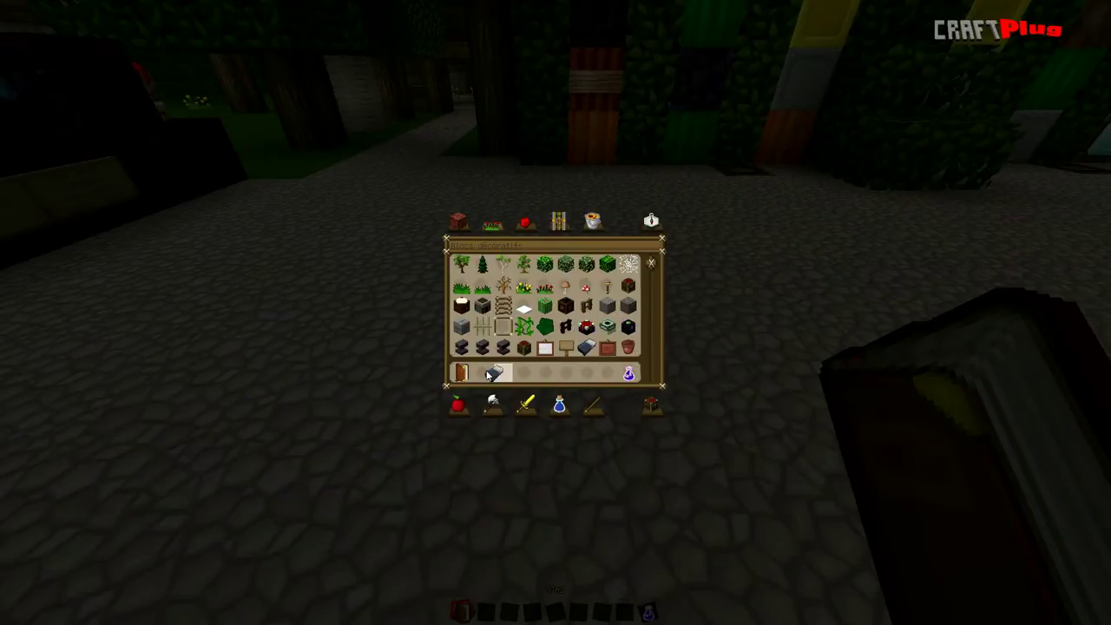
{"action": "key", "text": "e"}
{"action": "key", "text": "2"}
{"action": "right_click", "coordinate": [556, 313]}
{"action": "left_click", "coordinate": [555, 313]}
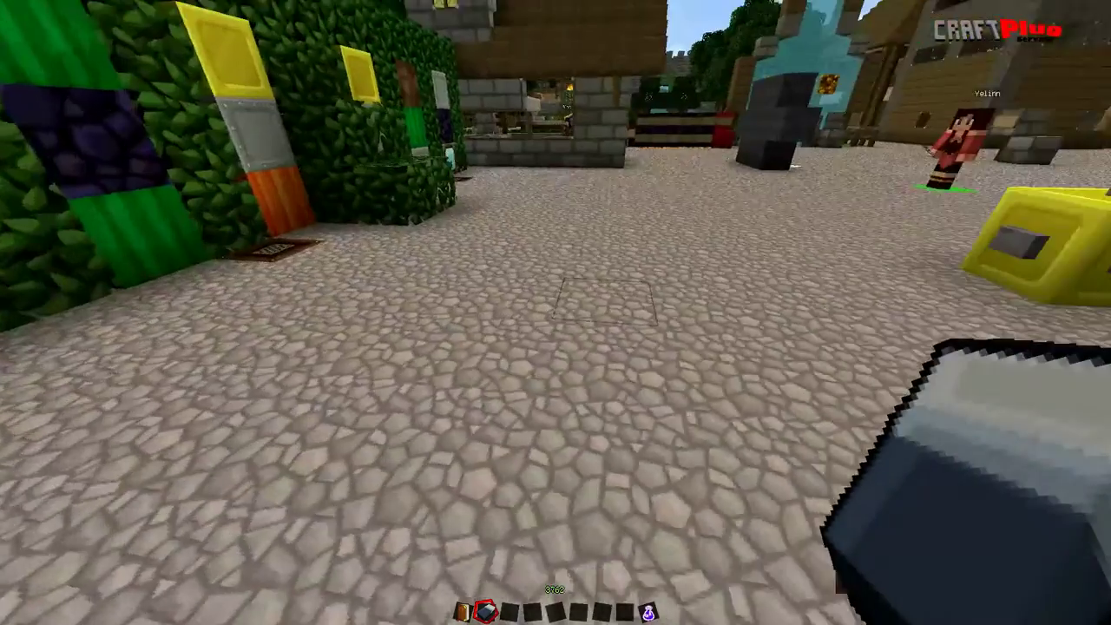
Switch back to the guide book in the first hotbar slot and choose the bed entry in its menu
{"action": "key", "text": "e"}
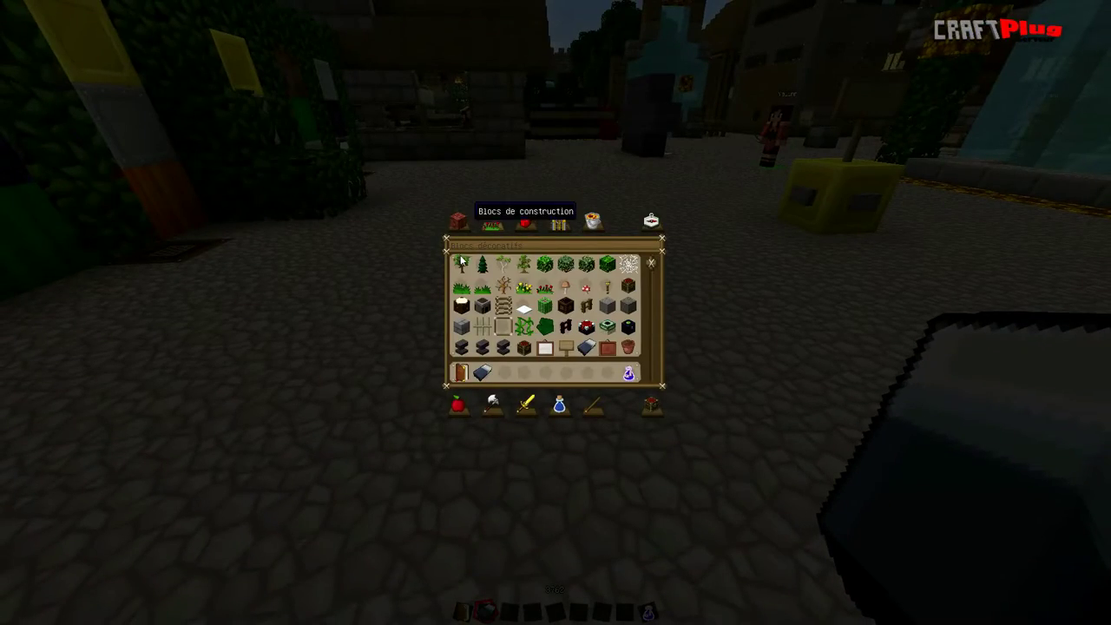
{"action": "key", "text": "e"}
{"action": "scroll", "coordinate": [555, 312], "scroll_direction": "up", "scroll_amount": 2}
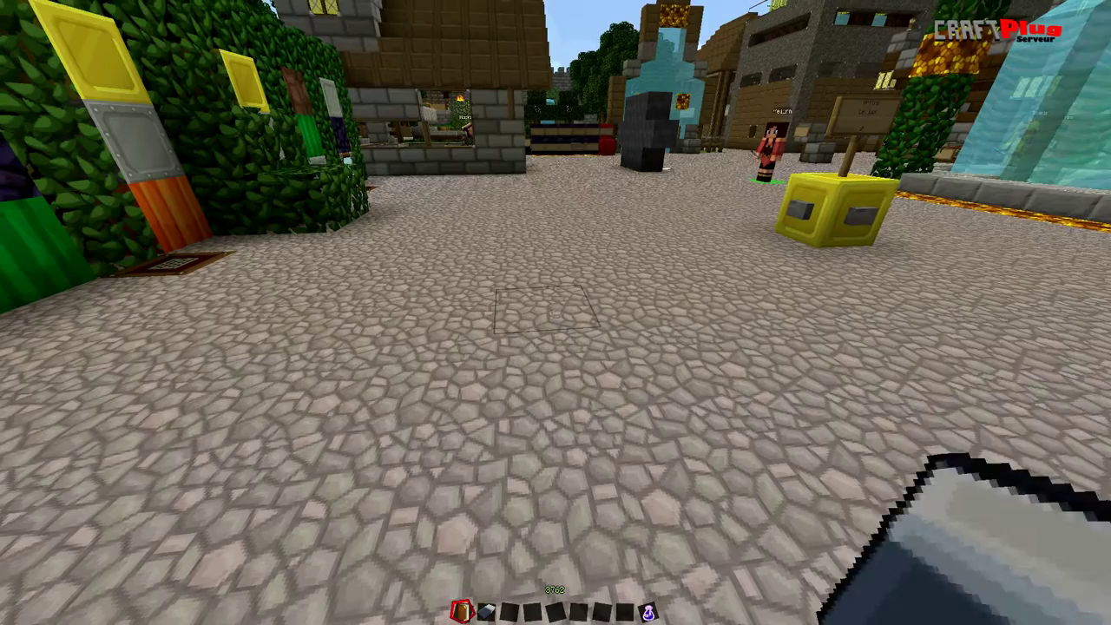
{"action": "scroll", "coordinate": [556, 313], "scroll_direction": "down", "scroll_amount": 1}
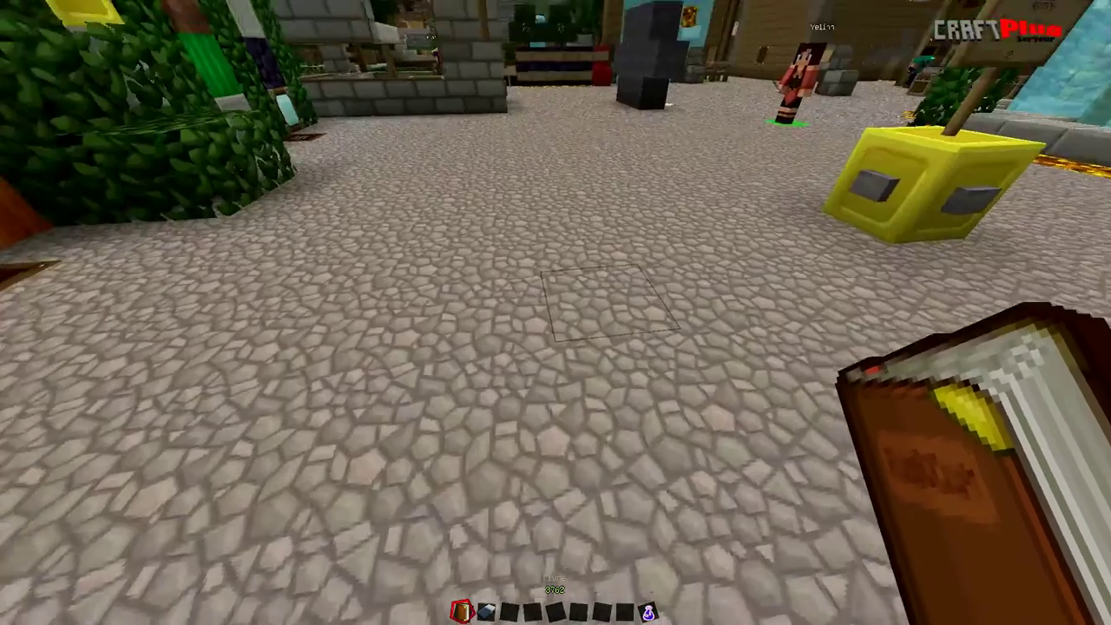
{"action": "right_click", "coordinate": [555, 312]}
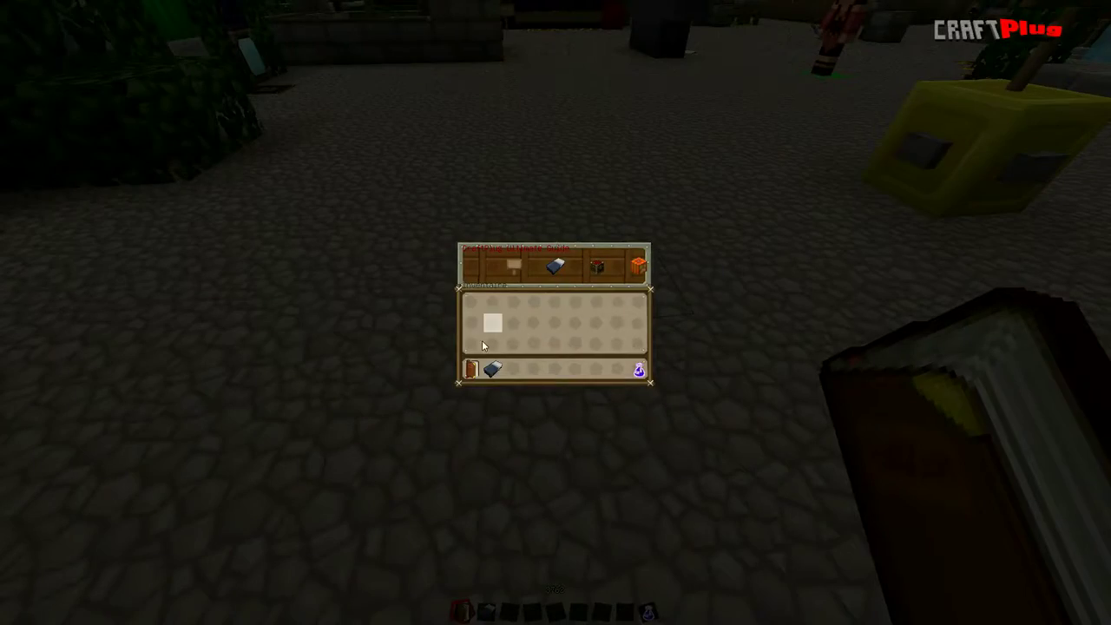
{"action": "left_click", "coordinate": [547, 271]}
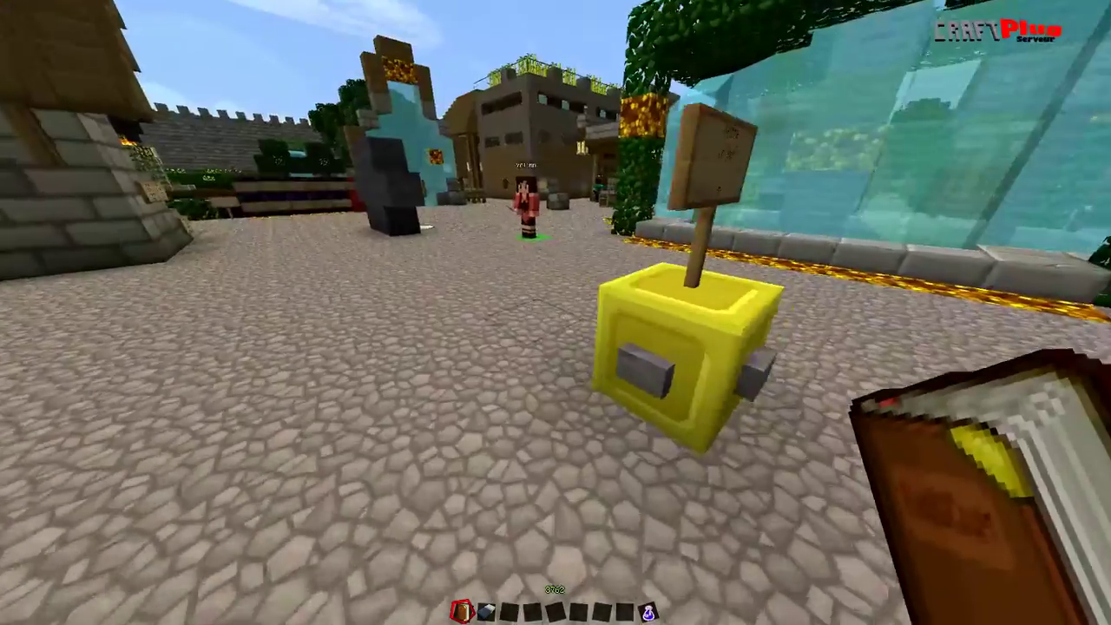
{"action": "key", "text": "s"}
{"action": "key", "text": "w"}
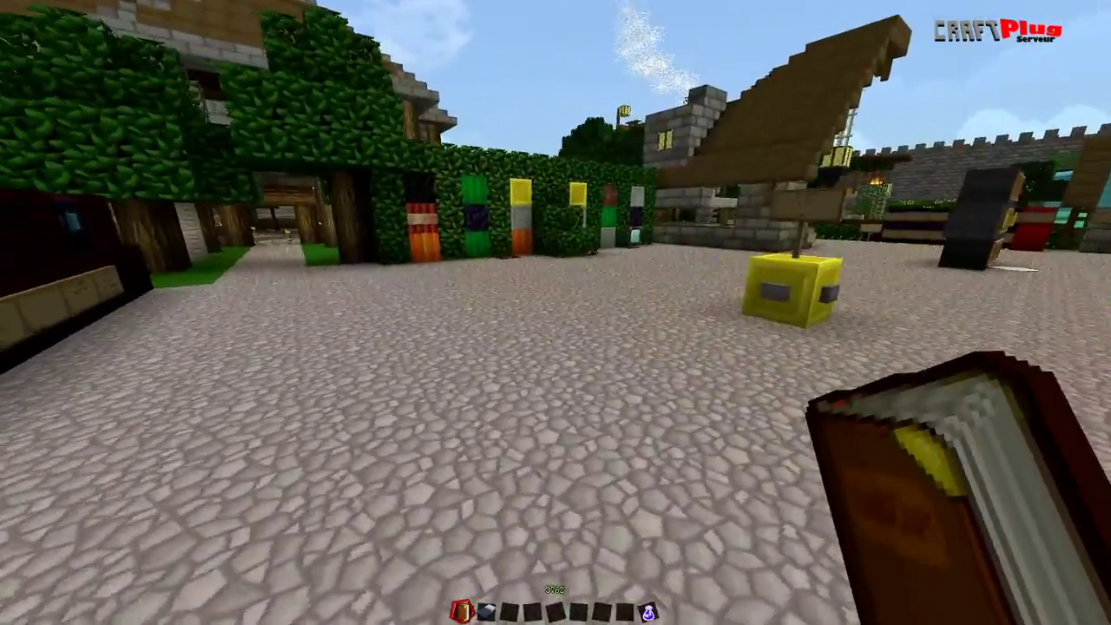
{"action": "key", "text": "s"}
{"action": "key", "text": "w"}
{"action": "key", "text": "s"}
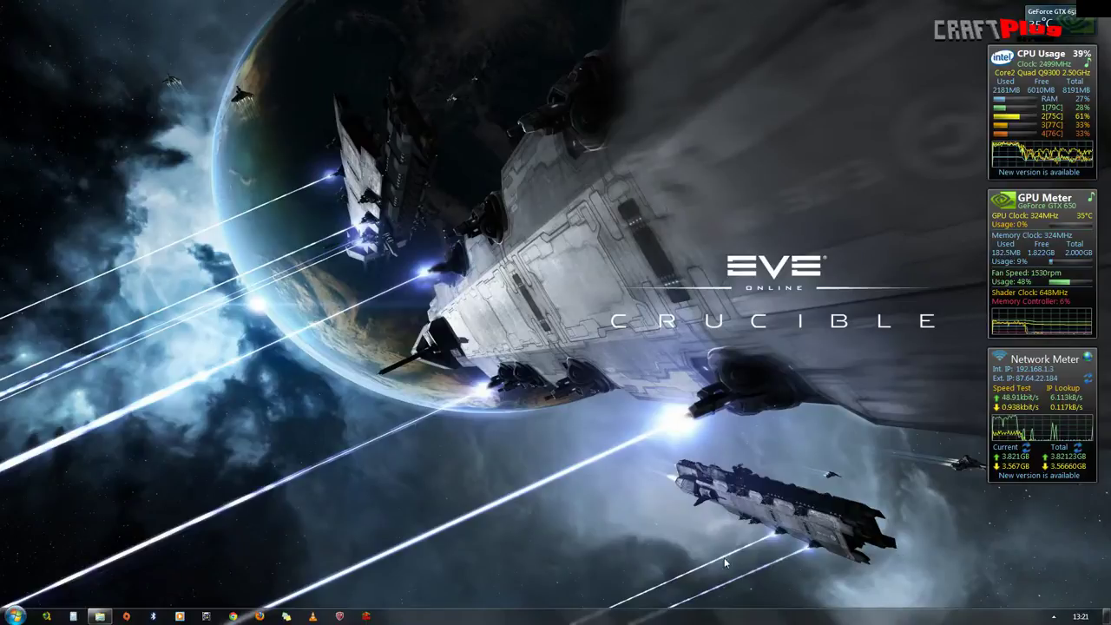
Switch to the ChestCommands_v1.5 folder in Windows Explorer, select ChestCommands.jar and open the ChestCommands subfolder
{"action": "mouse_move", "coordinate": [100, 614]}
{"action": "left_click", "coordinate": [253, 566]}
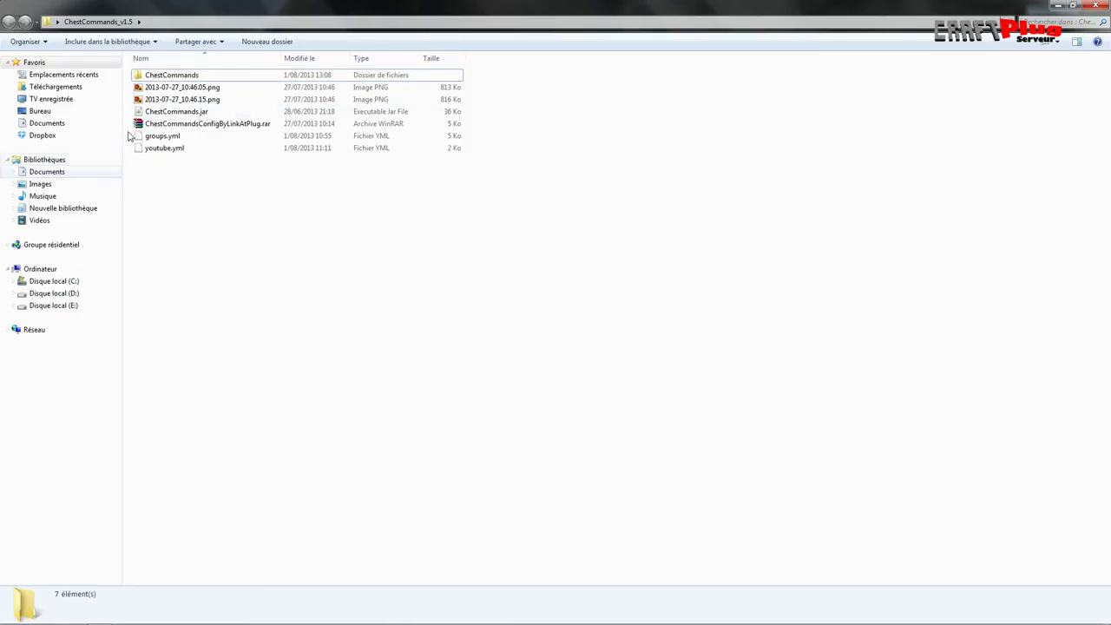
{"action": "left_click", "coordinate": [168, 113]}
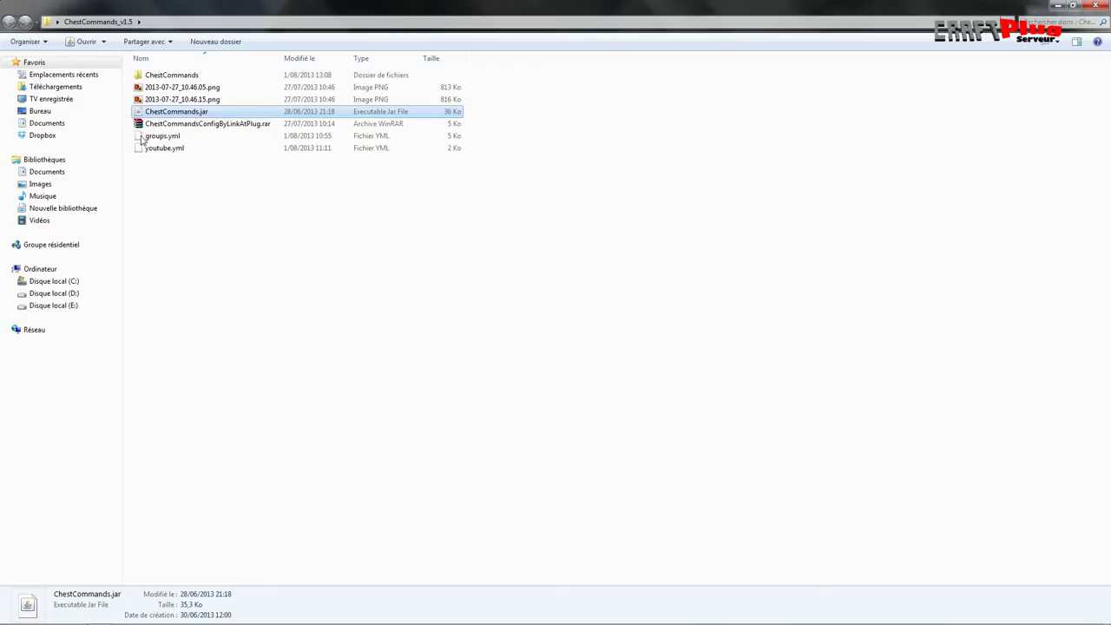
{"action": "left_click_drag", "start_coordinate": [151, 76], "coordinate": [174, 81]}
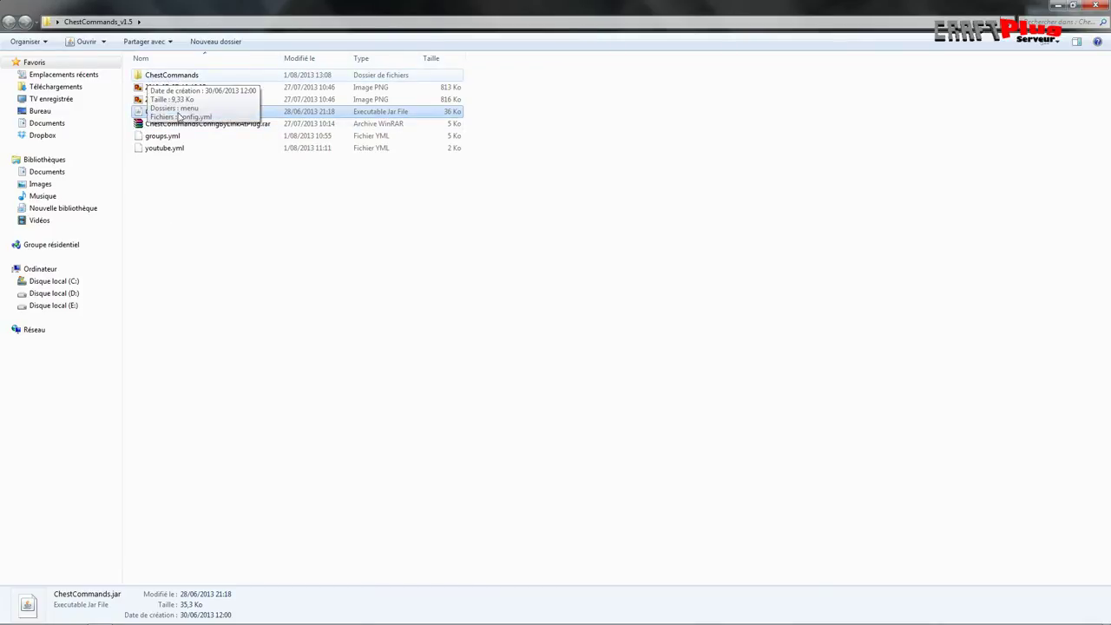
{"action": "double_click", "coordinate": [169, 76]}
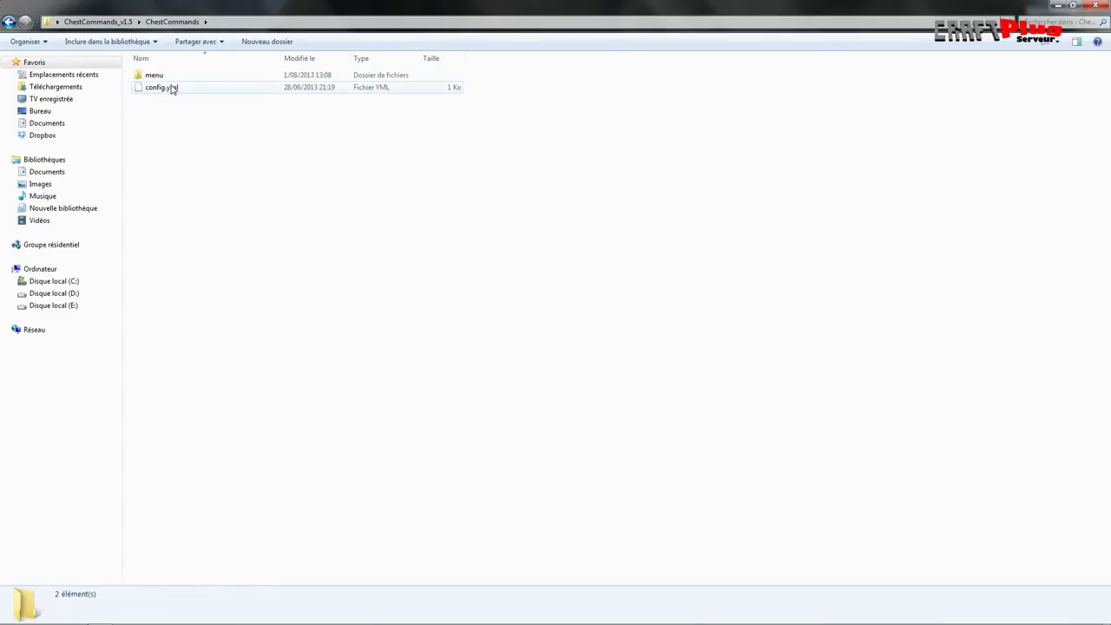
Open config.yml from the ChestCommands folder in Notepad++
{"action": "left_click", "coordinate": [173, 88]}
{"action": "right_click", "coordinate": [164, 90]}
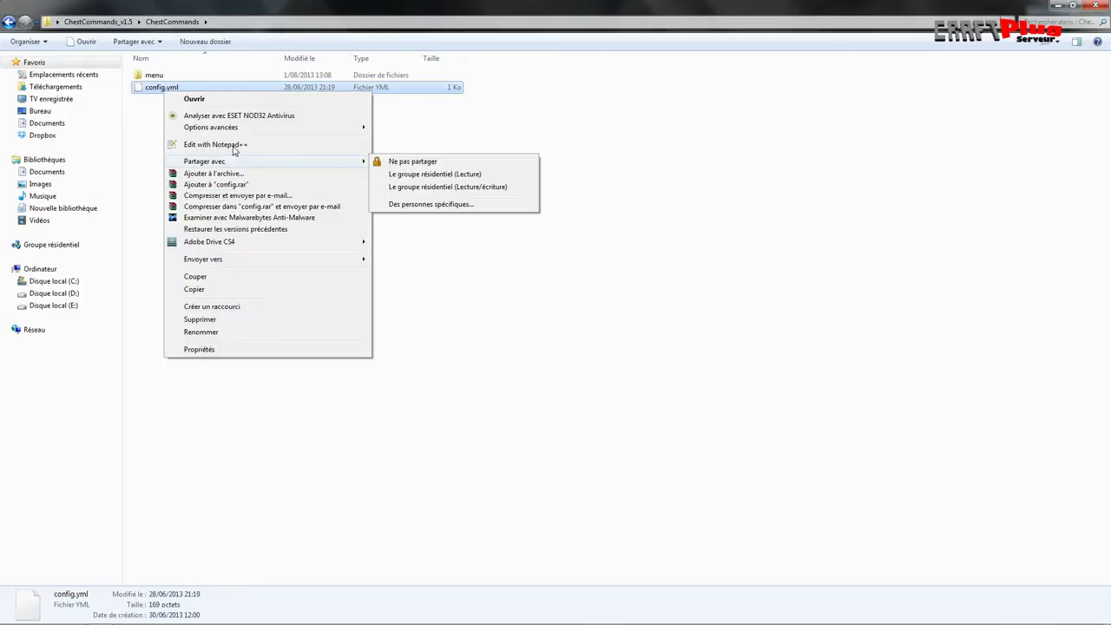
{"action": "left_click", "coordinate": [238, 144]}
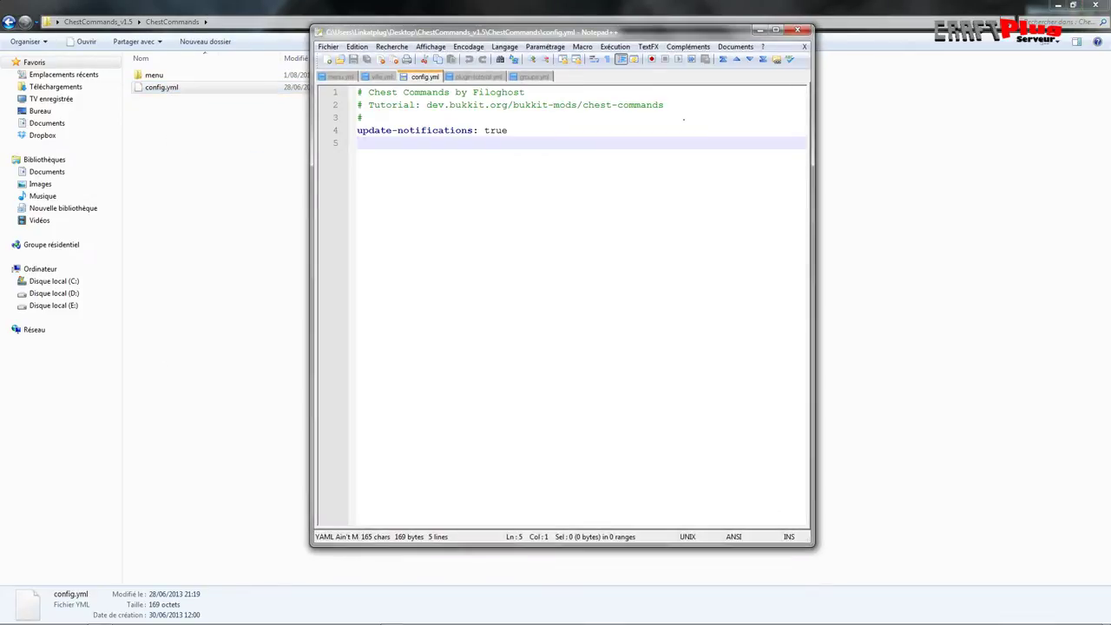
Try setting update-notifications to false in config.yml, and close Notepad++ without saving the file
{"action": "left_click", "coordinate": [683, 126]}
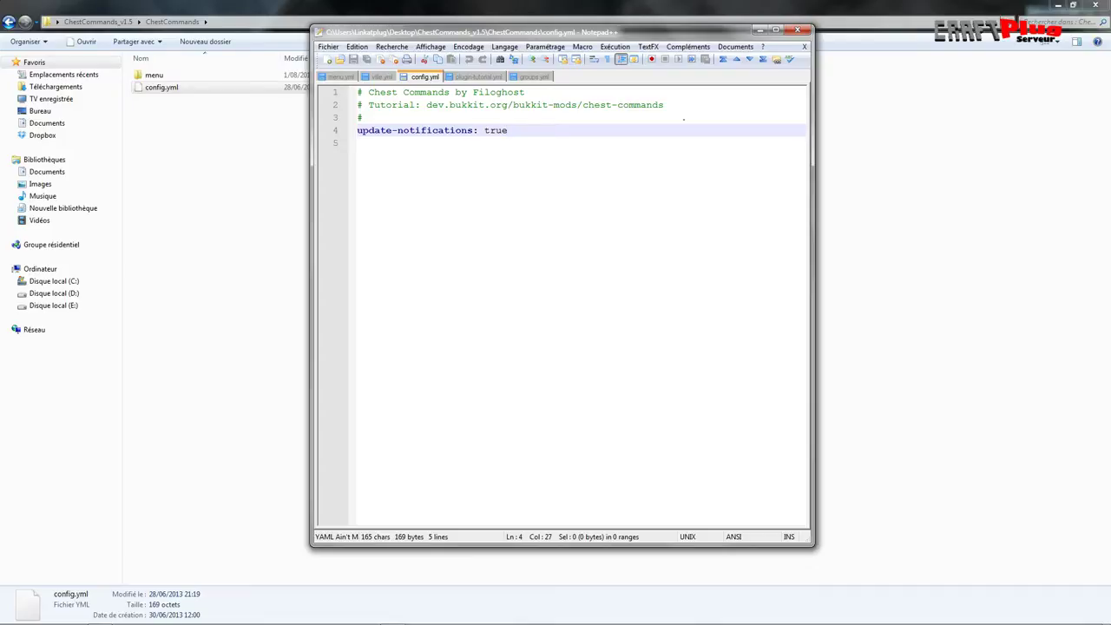
{"action": "key", "text": "BackSpace"}
{"action": "key", "text": "BackSpace"}
{"action": "key", "text": "BackSpace"}
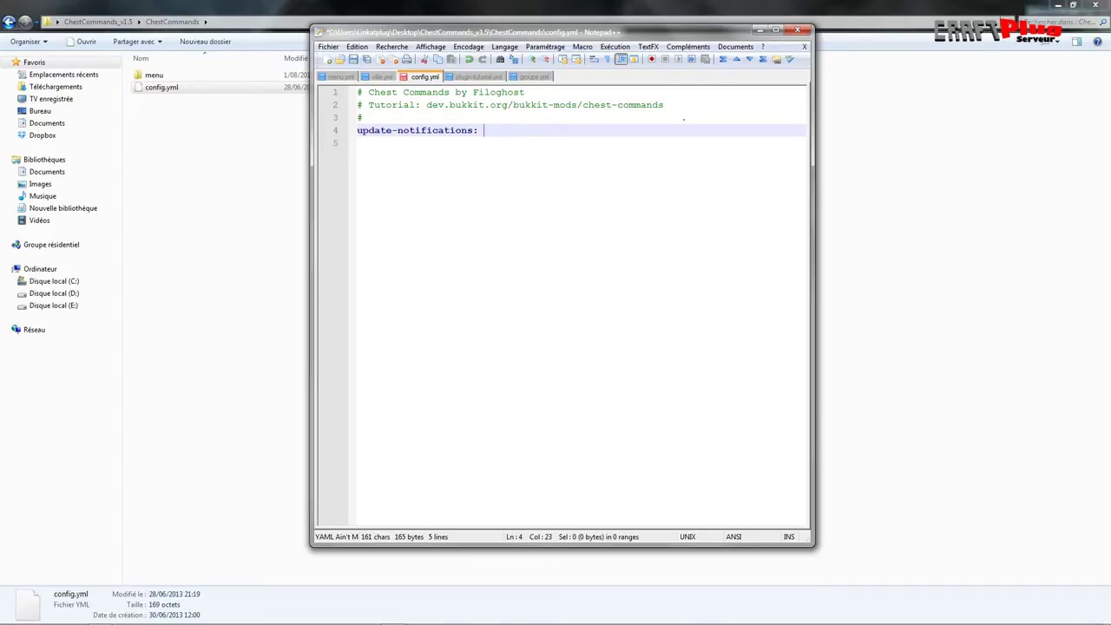
{"action": "key", "text": "BackSpace"}
{"action": "left_click", "coordinate": [800, 33]}
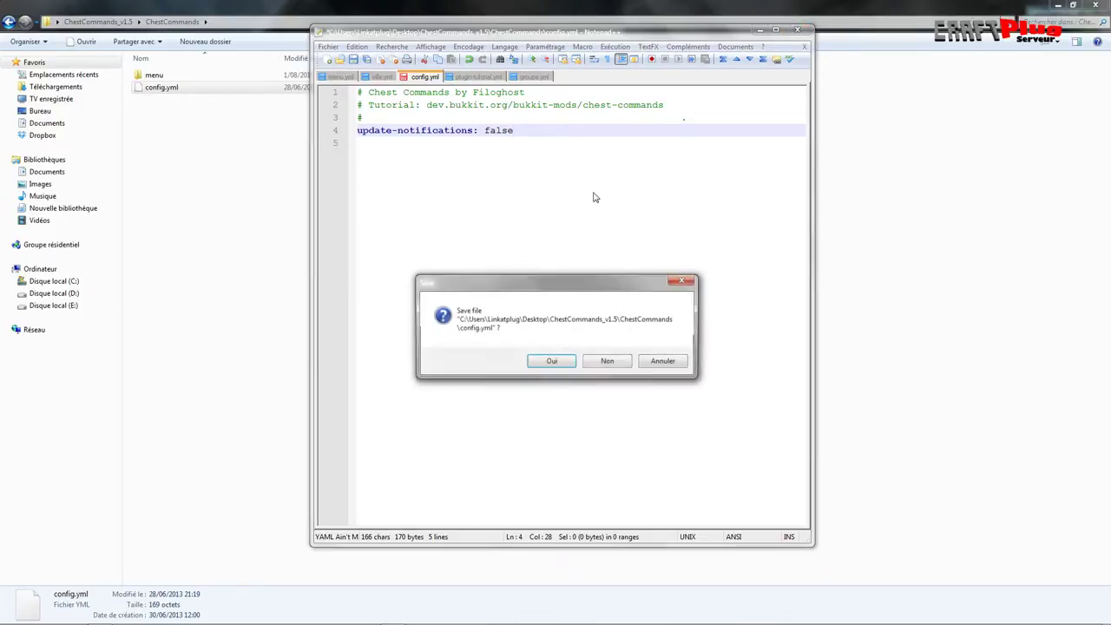
{"action": "left_click", "coordinate": [614, 362]}
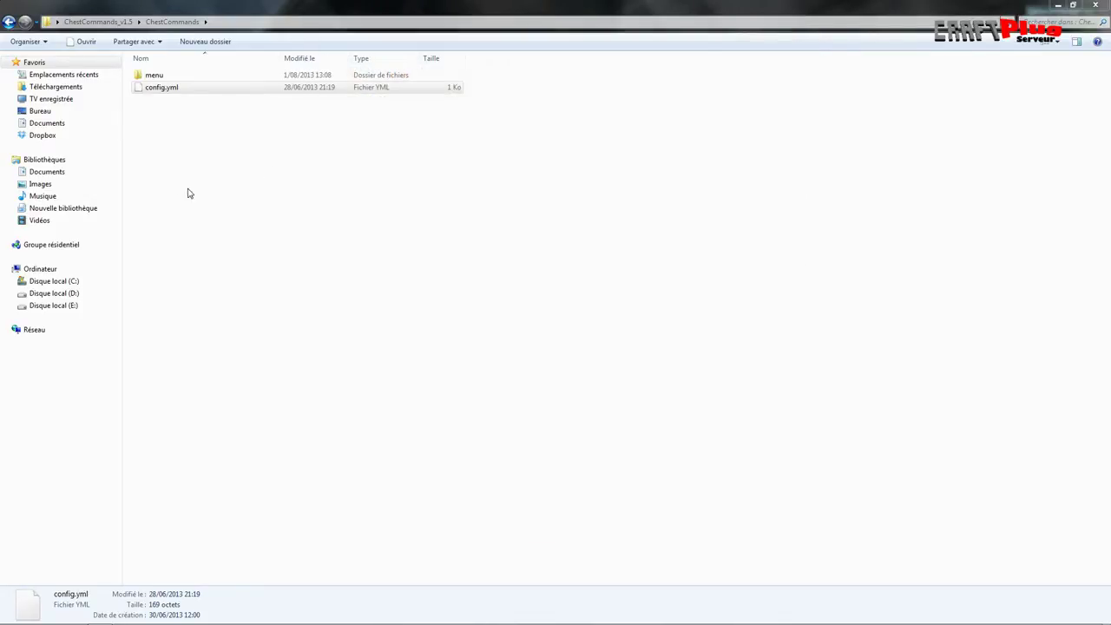
Open the menu folder and review its YML files, including menu.yml, plugin-tutorial.yml and minijeux.yml
{"action": "double_click", "coordinate": [154, 76]}
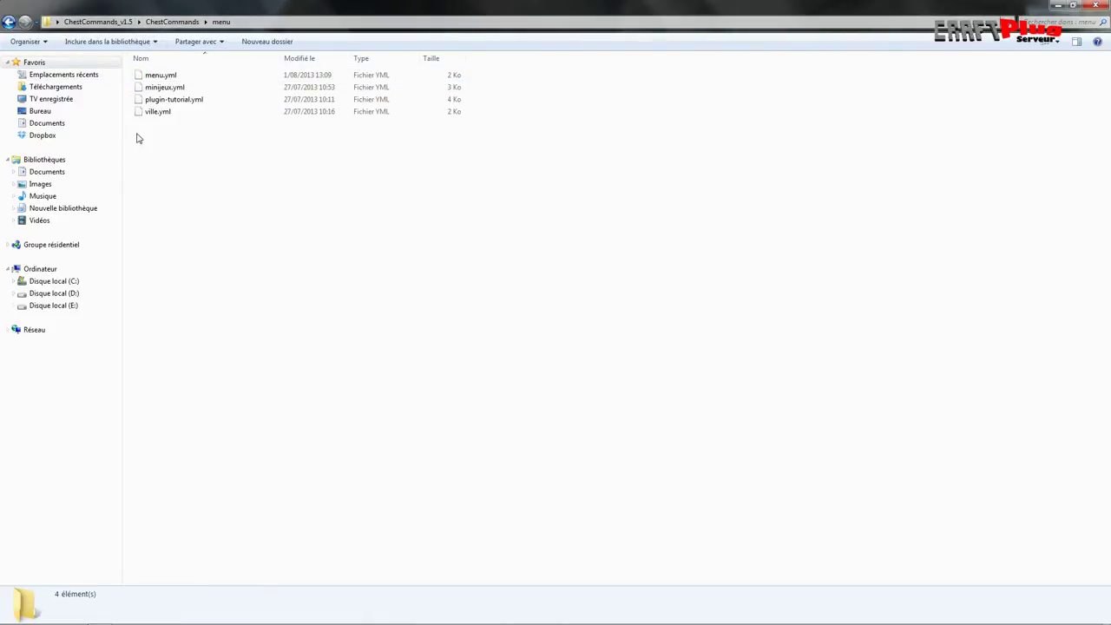
{"action": "left_click", "coordinate": [168, 77]}
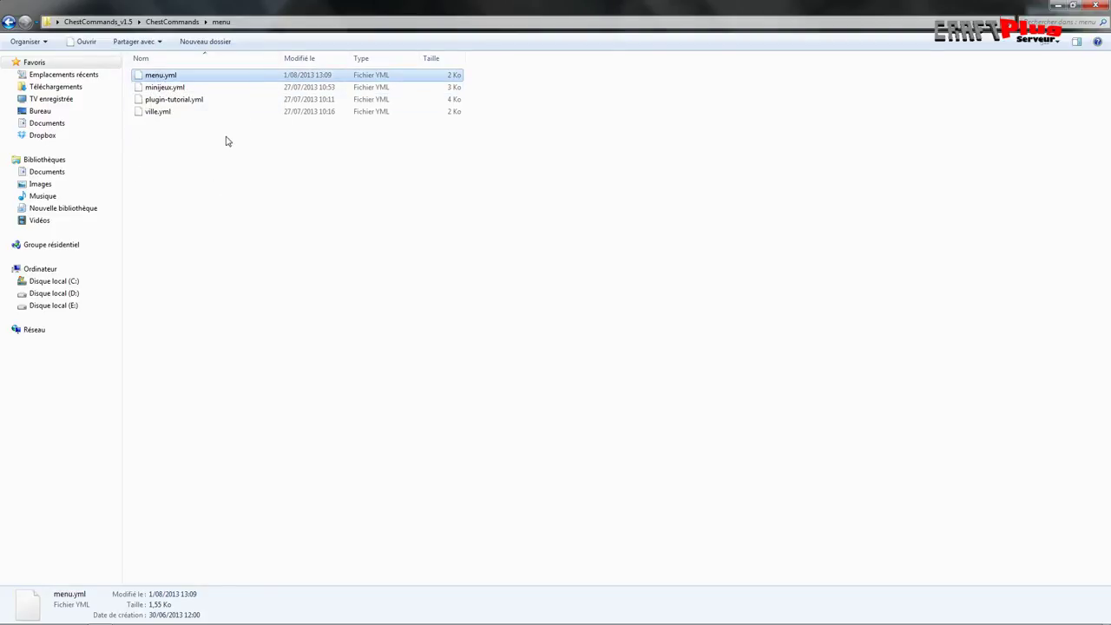
{"action": "left_click", "coordinate": [172, 101]}
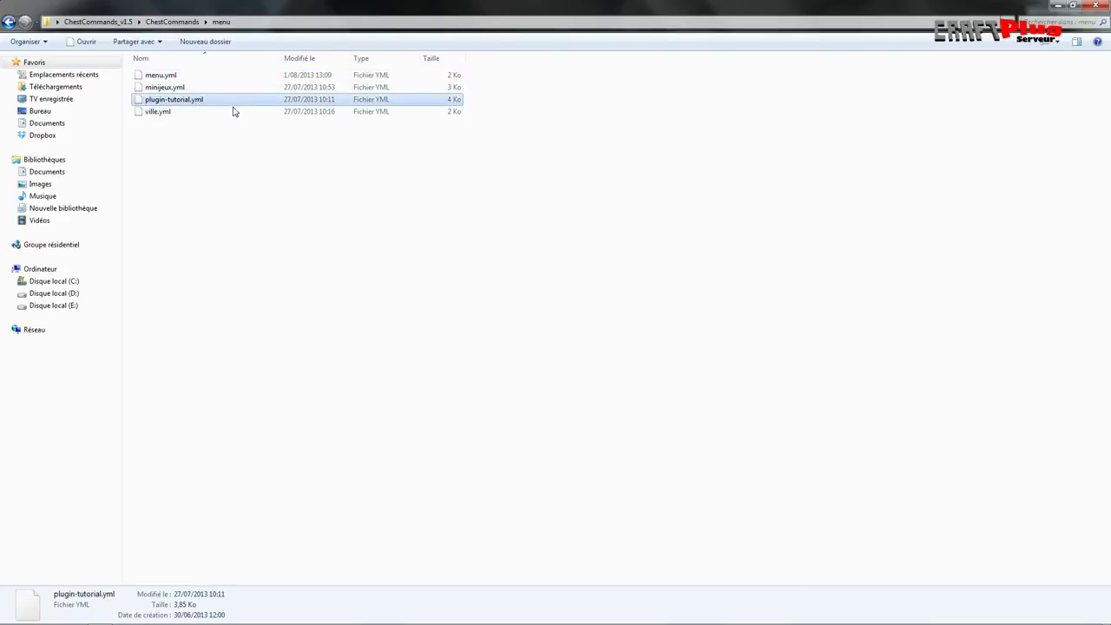
{"action": "left_click", "coordinate": [174, 88]}
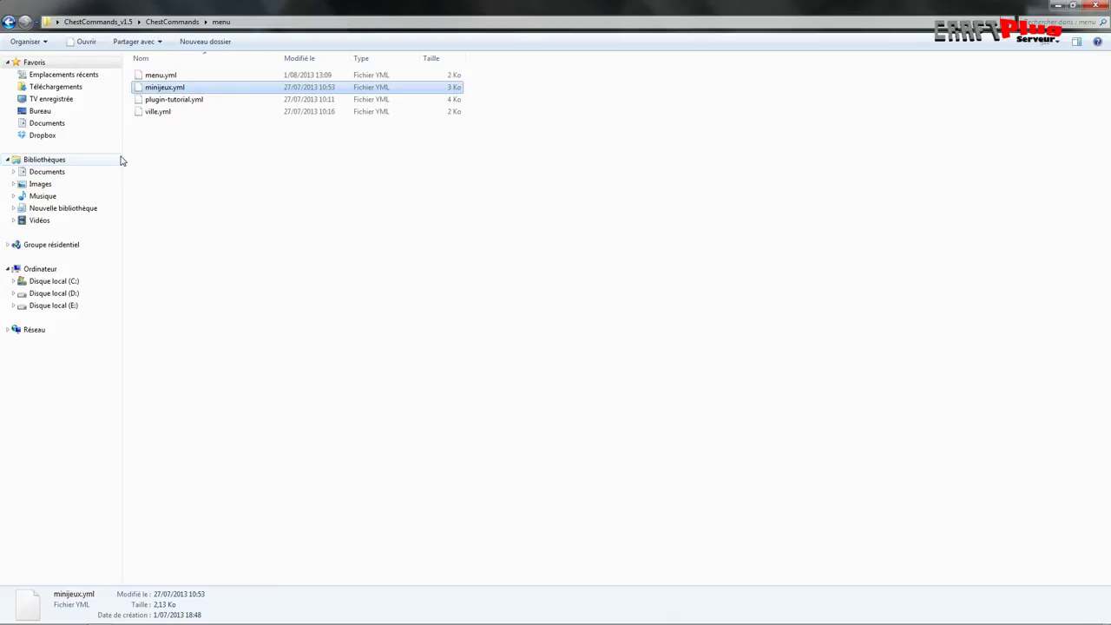
{"action": "left_click_drag", "start_coordinate": [257, 292], "coordinate": [146, 61]}
{"action": "left_click_drag", "start_coordinate": [182, 191], "coordinate": [155, 70]}
{"action": "left_click_drag", "start_coordinate": [182, 150], "coordinate": [141, 75]}
{"action": "left_click_drag", "start_coordinate": [206, 179], "coordinate": [147, 71]}
{"action": "left_click", "coordinate": [185, 192]}
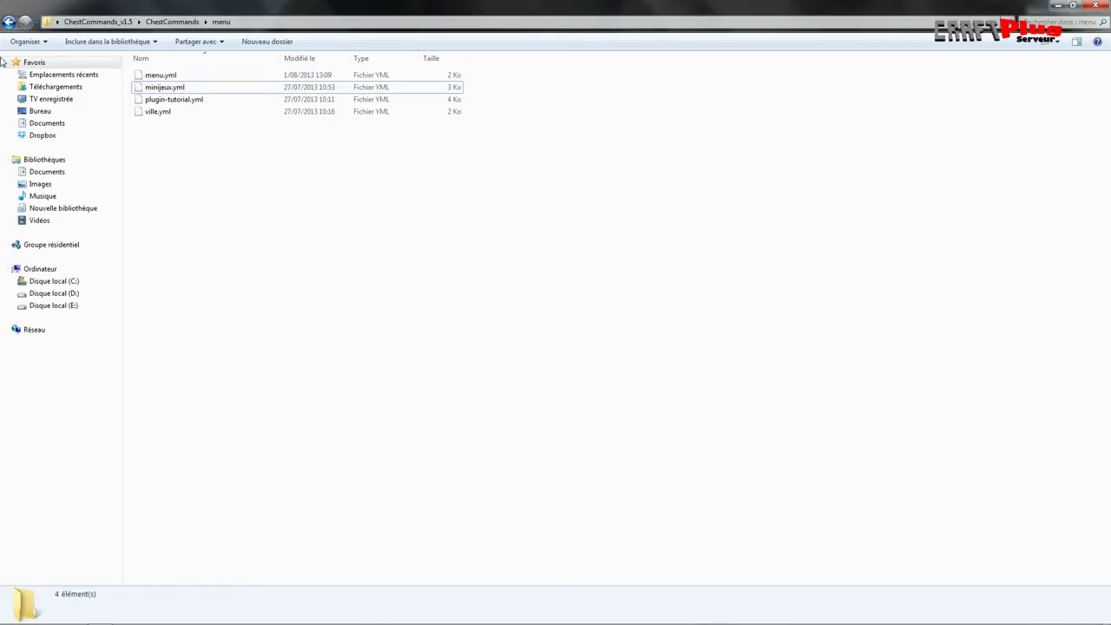
{"action": "left_click", "coordinate": [169, 76]}
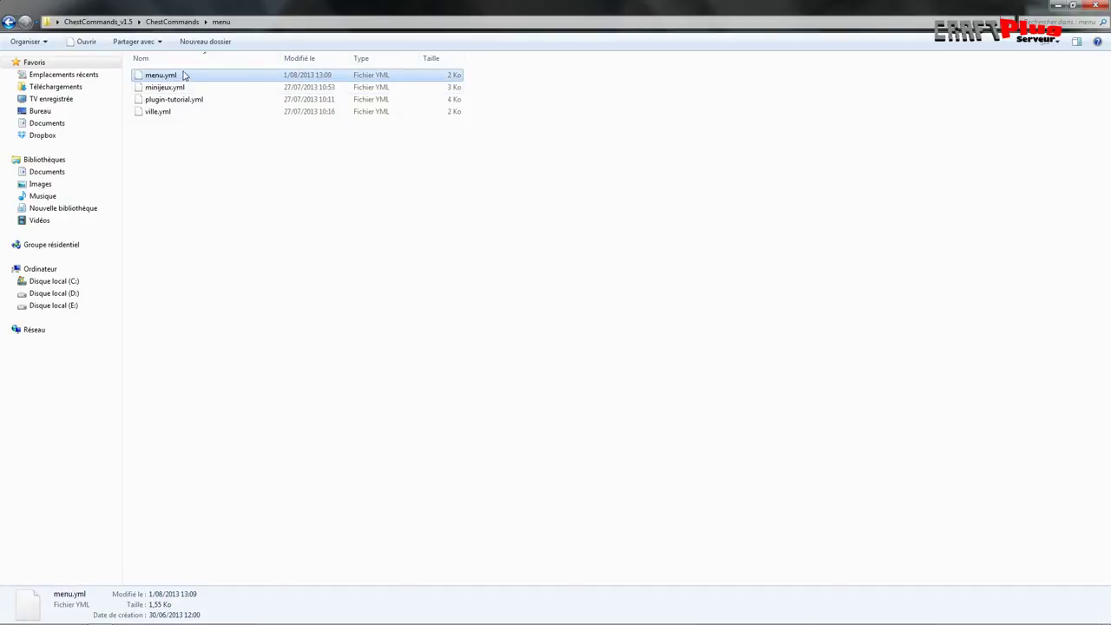
{"action": "right_click", "coordinate": [175, 75]}
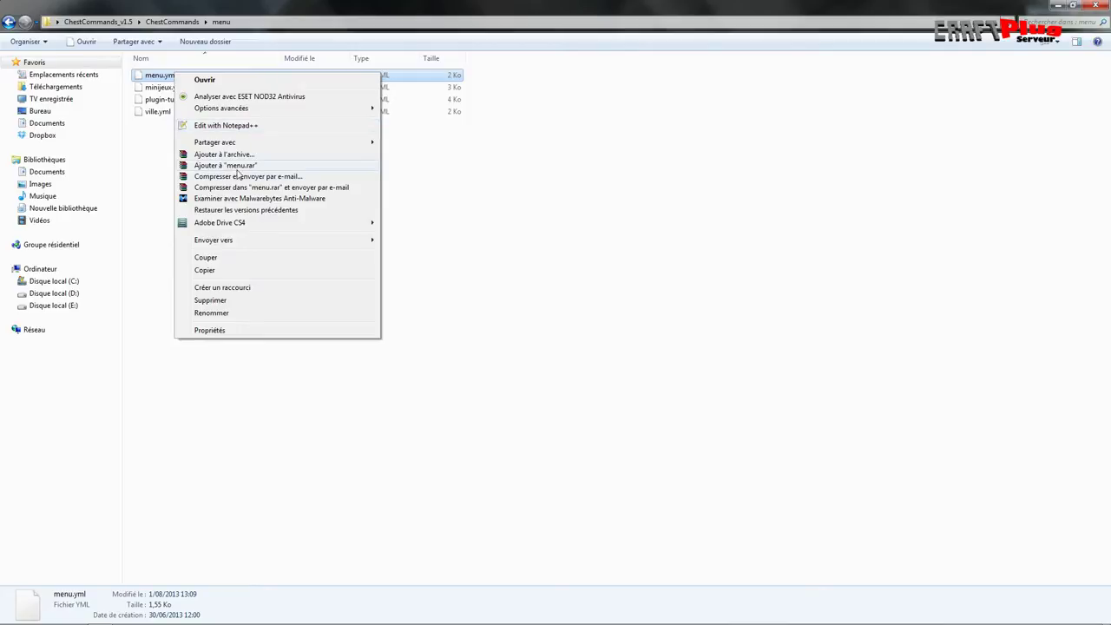
{"action": "left_click", "coordinate": [478, 171]}
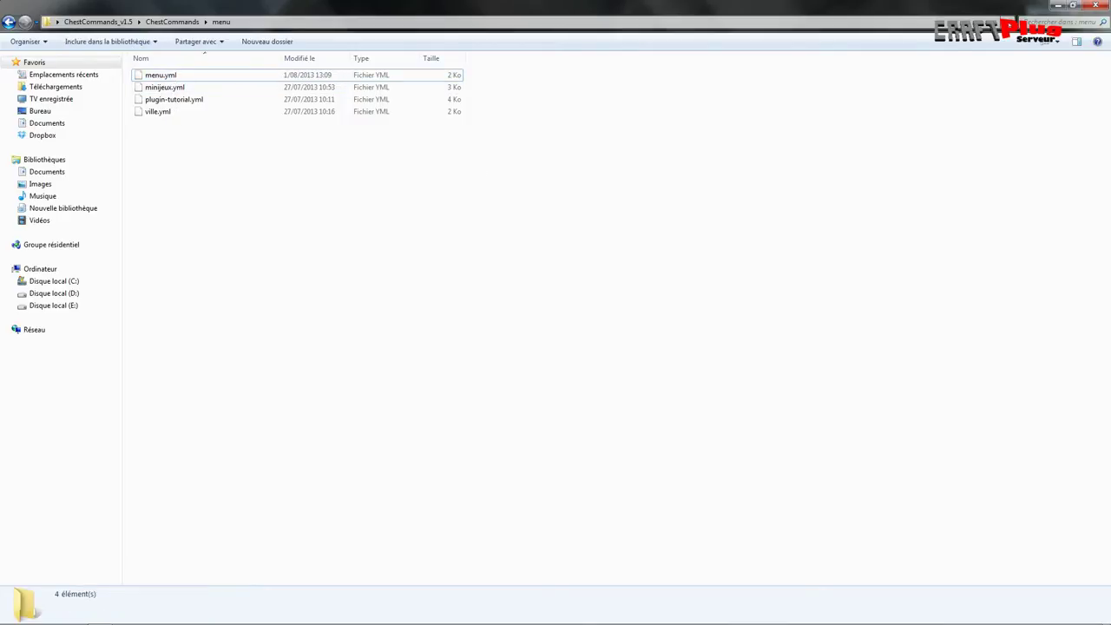
{"action": "left_click", "coordinate": [1057, 5]}
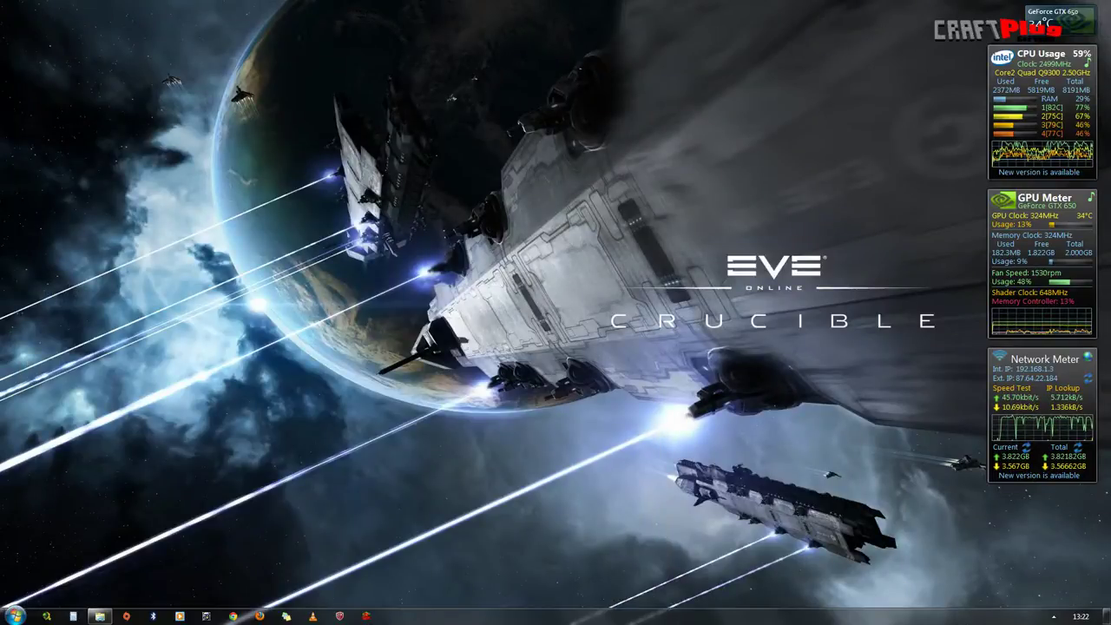
{"action": "left_click", "coordinate": [100, 616]}
{"action": "left_click", "coordinate": [158, 78]}
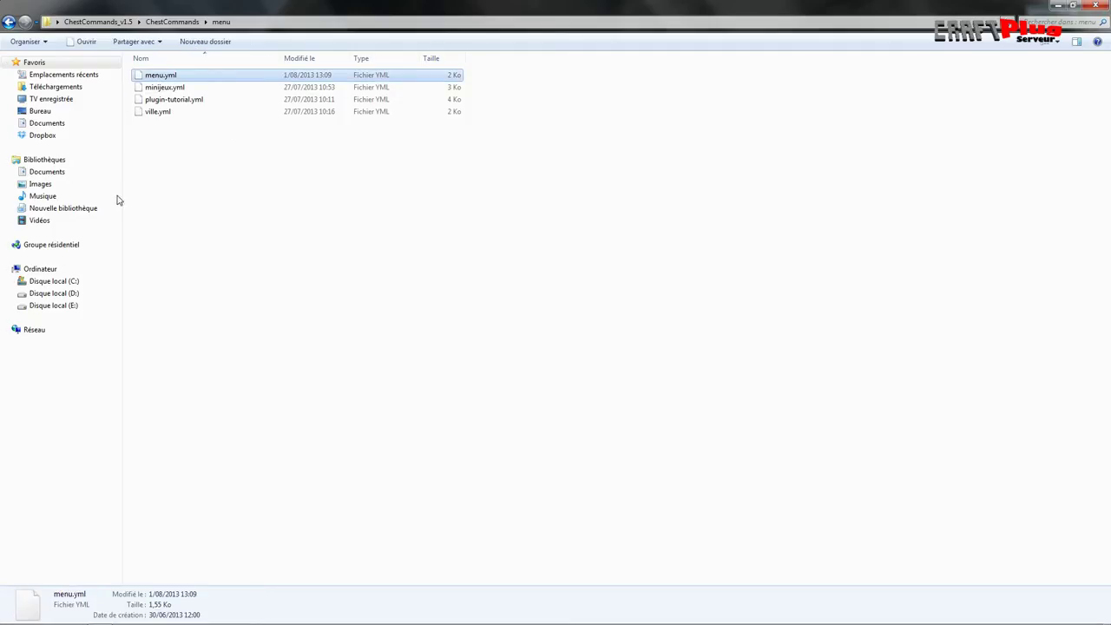
Go back to the ChestCommands_v1.5 folder and view the screenshot 2013-07-27_10.46.05.png, closing the viewer when done
{"action": "left_click", "coordinate": [6, 22]}
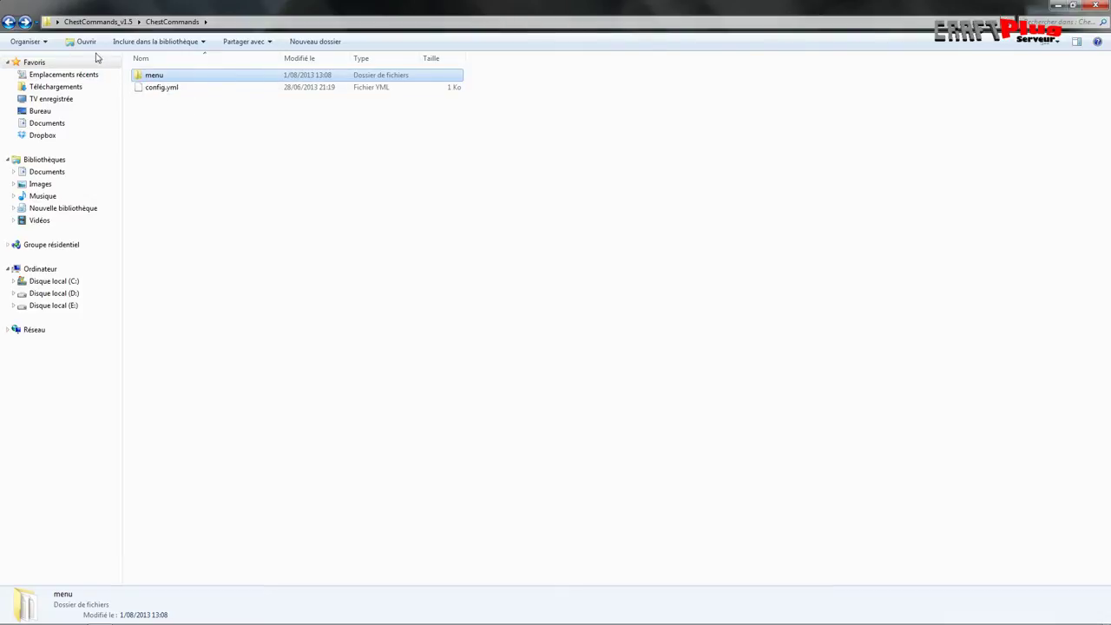
{"action": "left_click", "coordinate": [9, 21]}
{"action": "left_click", "coordinate": [176, 88]}
{"action": "double_click", "coordinate": [177, 89]}
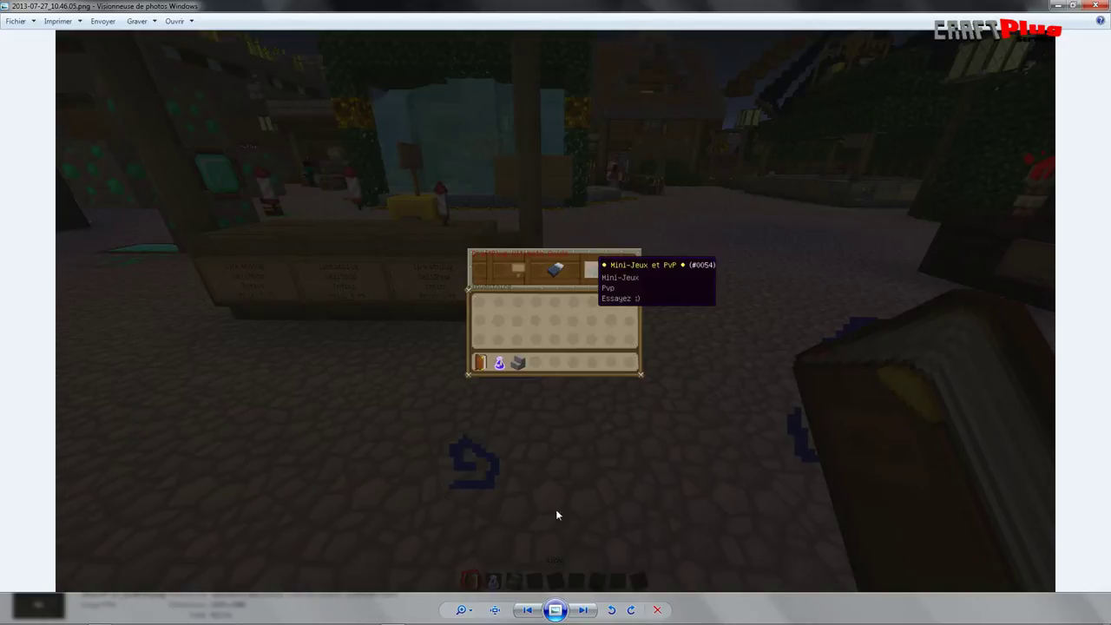
{"action": "left_click", "coordinate": [1099, 6]}
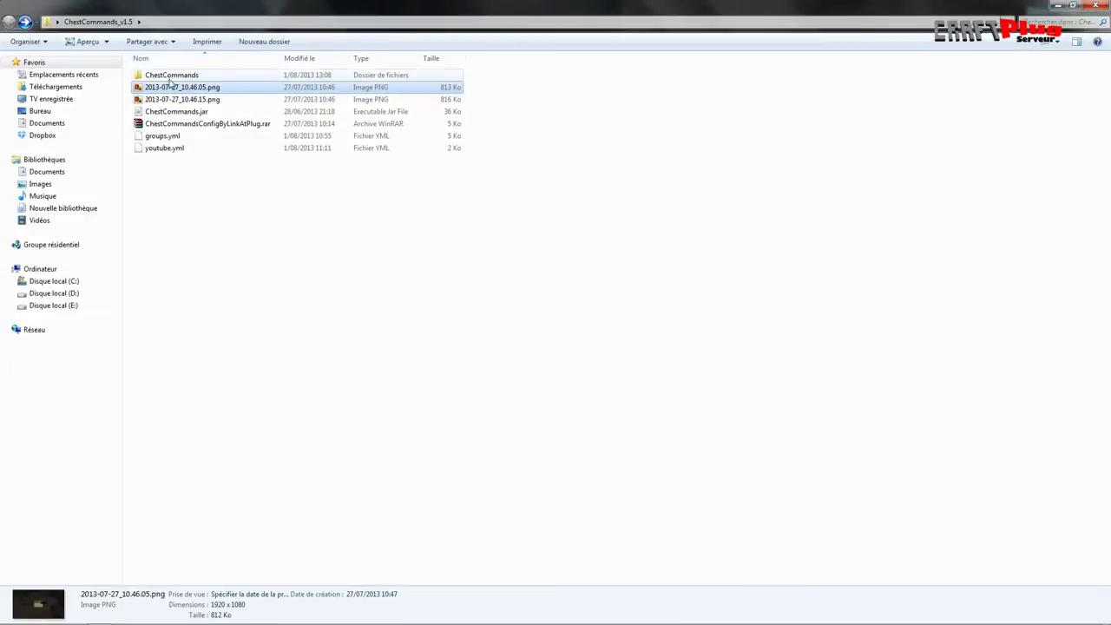
{"action": "double_click", "coordinate": [168, 75]}
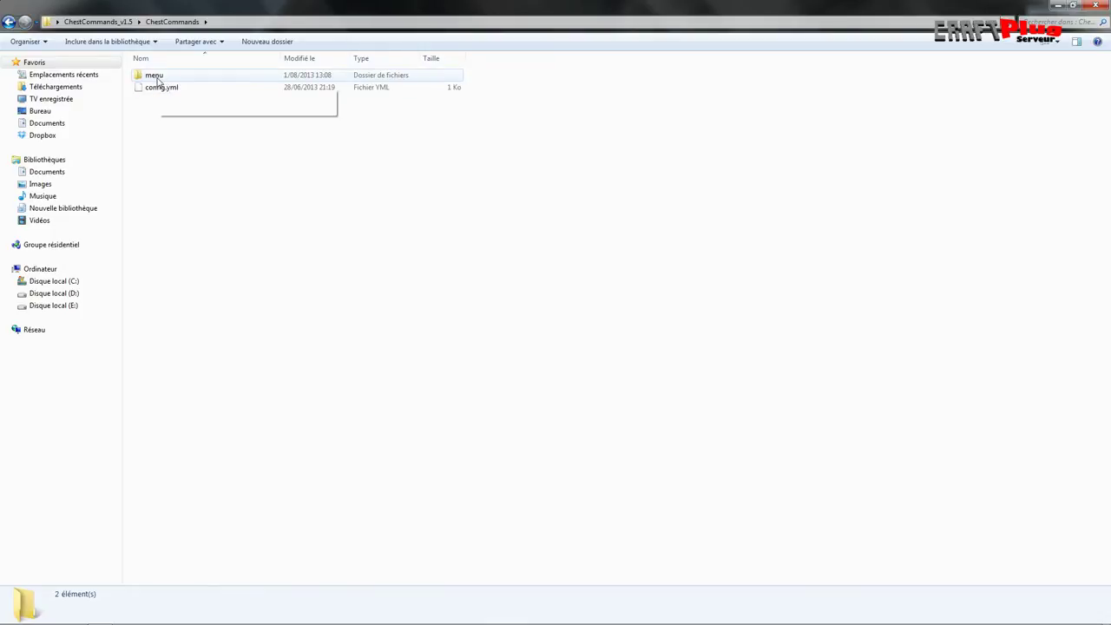
{"action": "left_click", "coordinate": [9, 21]}
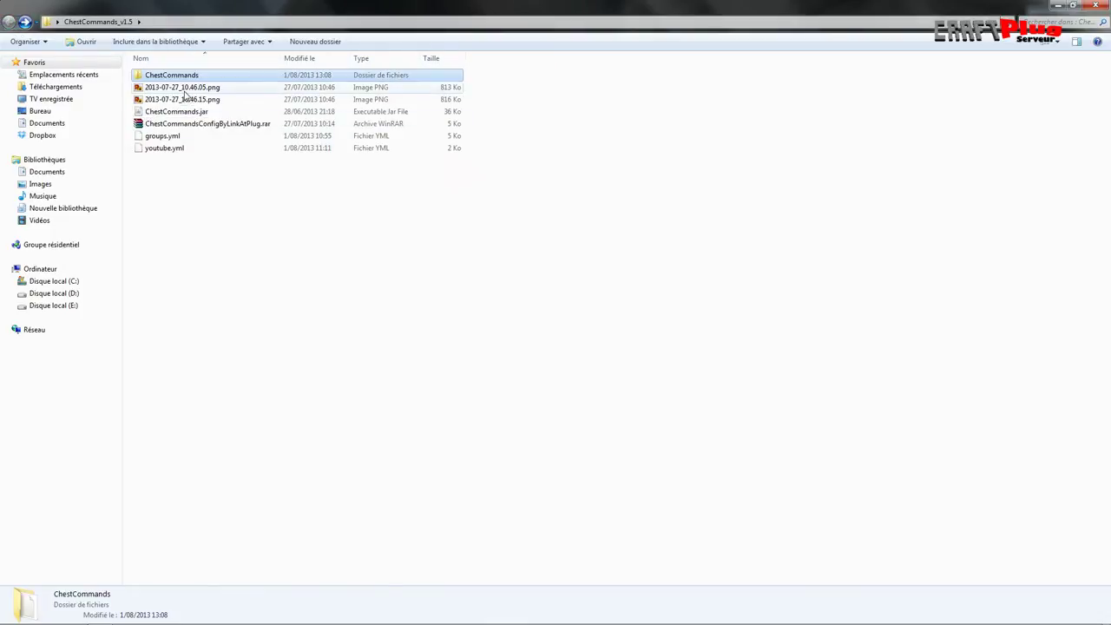
View the screenshots 2013-07-27_10.46.05.png and 2013-07-27_10.46.15.png, and close the photo viewer
{"action": "key", "text": "Down"}
{"action": "key", "text": "Return"}
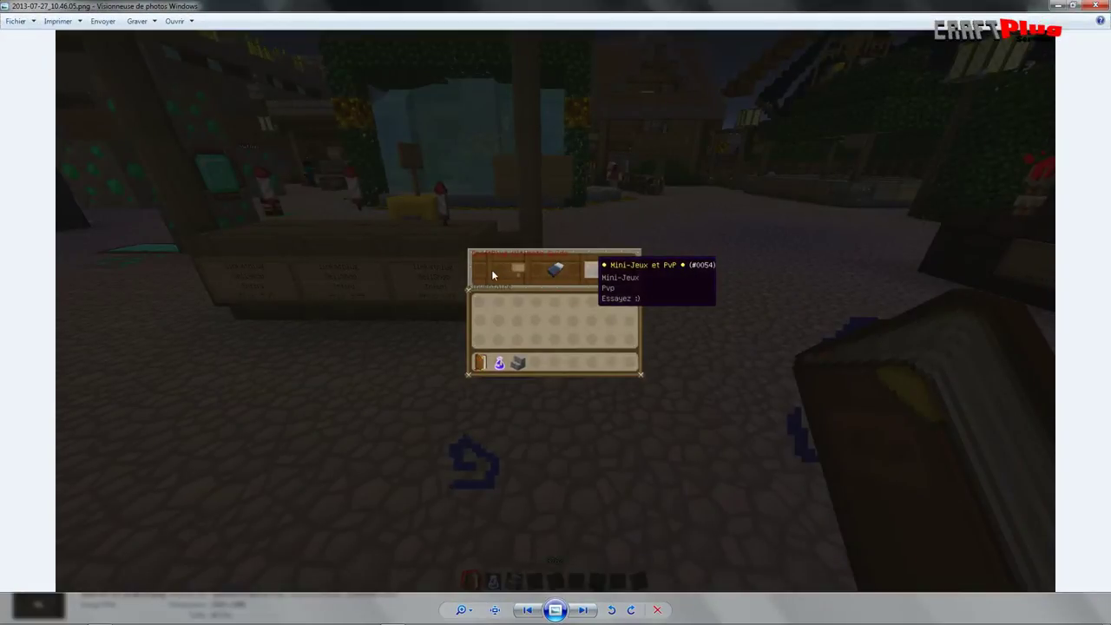
{"action": "key", "text": "Right"}
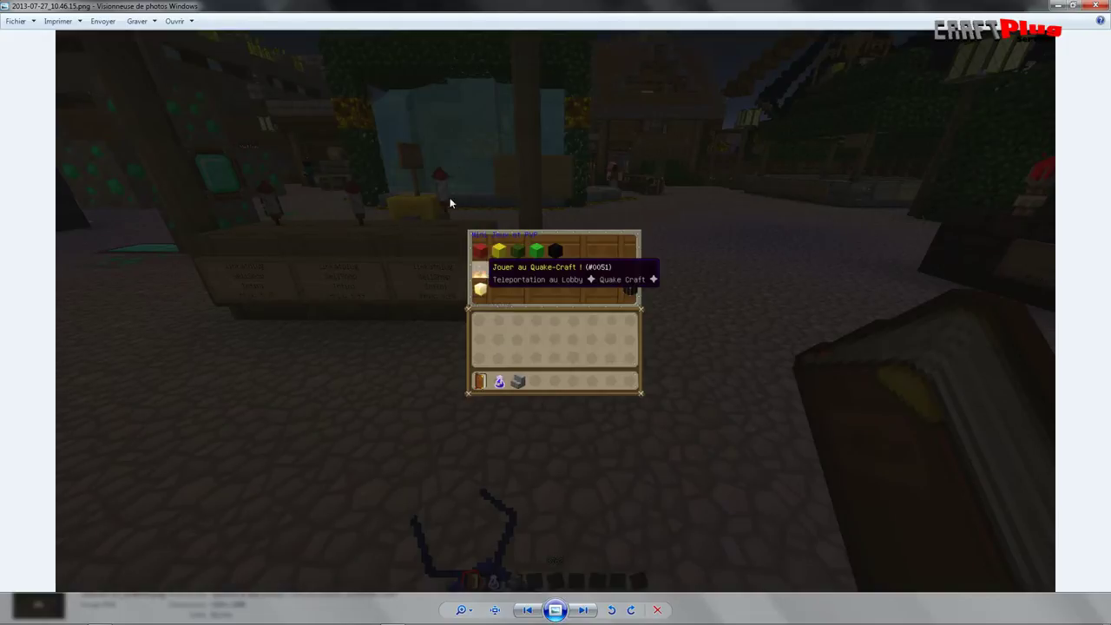
{"action": "left_click", "coordinate": [1093, 7]}
Open menu.yml from the menu folder inside ChestCommands in Notepad++
{"action": "double_click", "coordinate": [165, 75]}
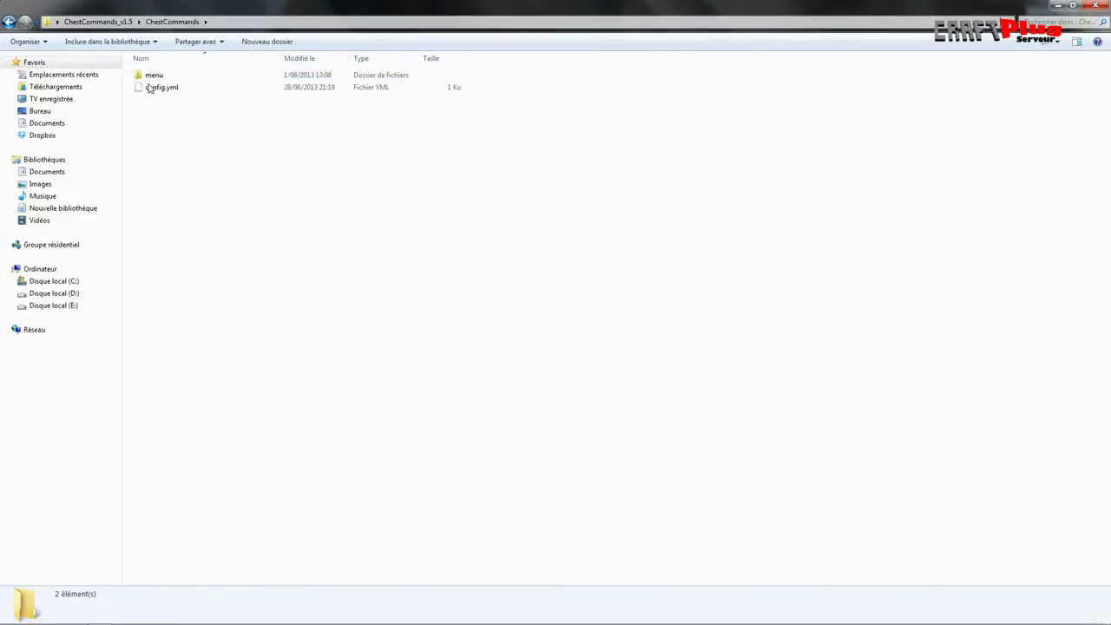
{"action": "double_click", "coordinate": [151, 76]}
{"action": "double_click", "coordinate": [160, 78]}
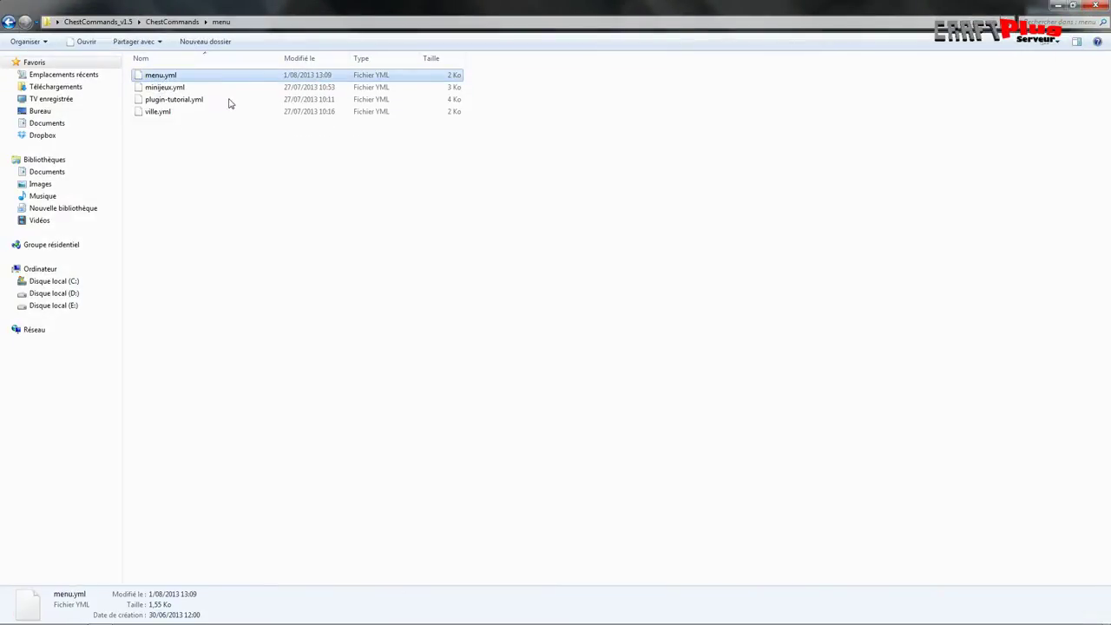
{"action": "right_click", "coordinate": [170, 76]}
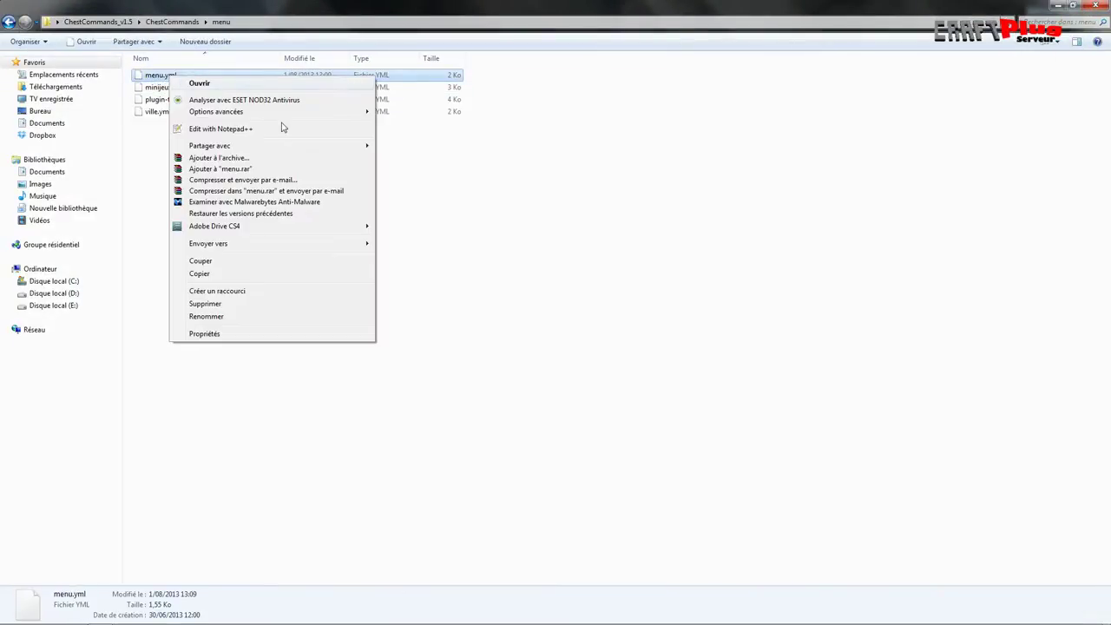
{"action": "left_click", "coordinate": [217, 130]}
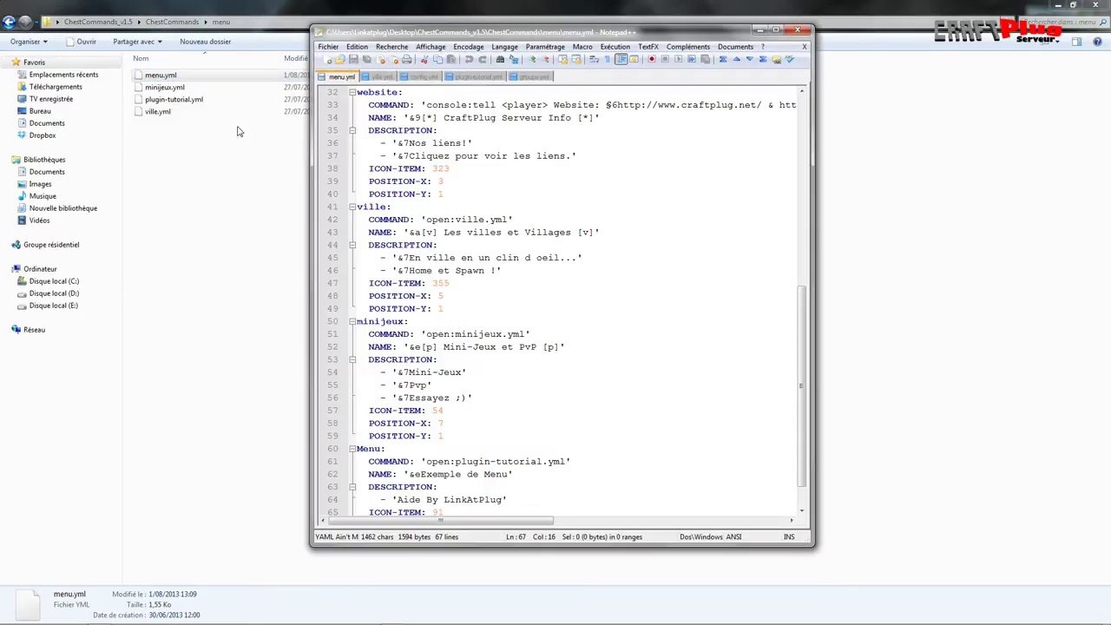
Review the whole menu-settings block of menu.yml, from the block header to the right-click option
{"action": "scroll", "coordinate": [801, 287], "scroll_direction": "up", "scroll_amount": 4}
{"action": "scroll", "coordinate": [801, 286], "scroll_direction": "up", "scroll_amount": 6}
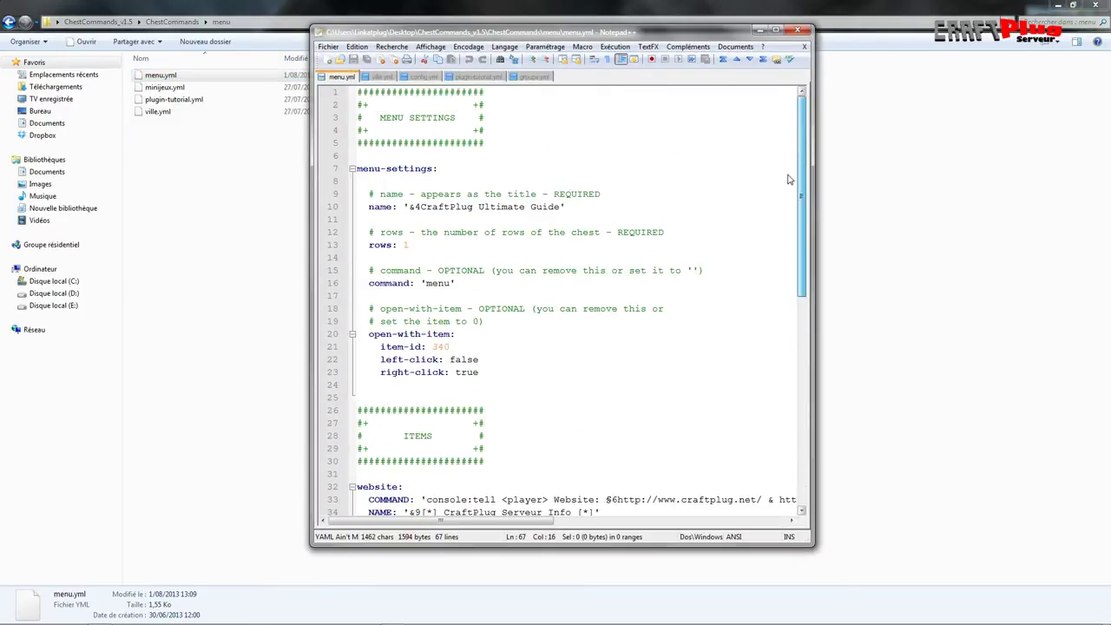
{"action": "left_click_drag", "start_coordinate": [478, 372], "coordinate": [346, 170]}
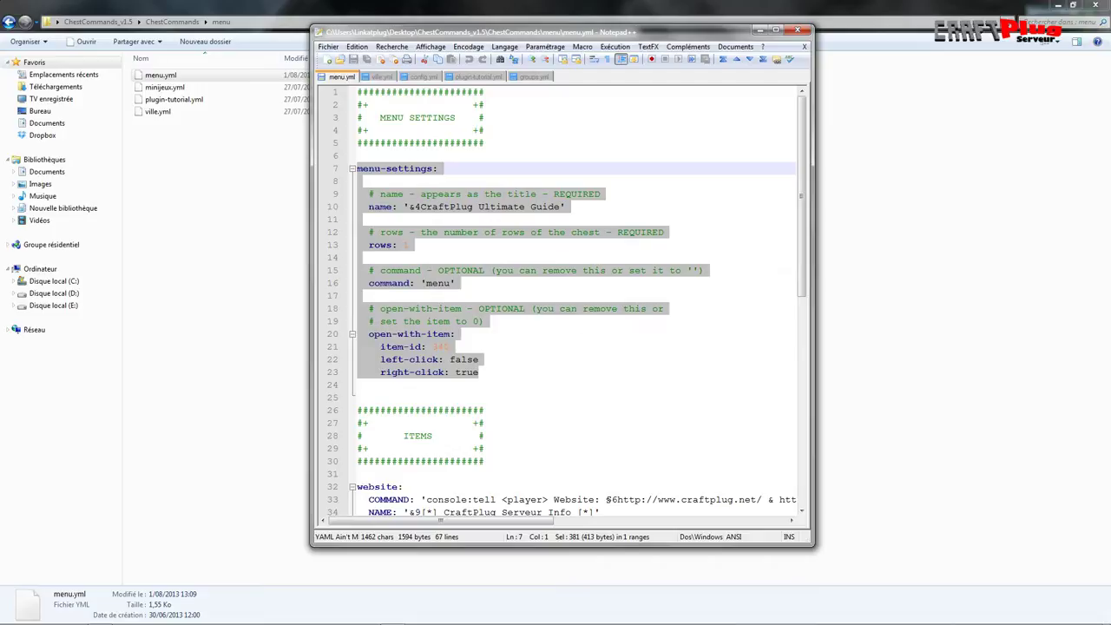
{"action": "left_click", "coordinate": [503, 384]}
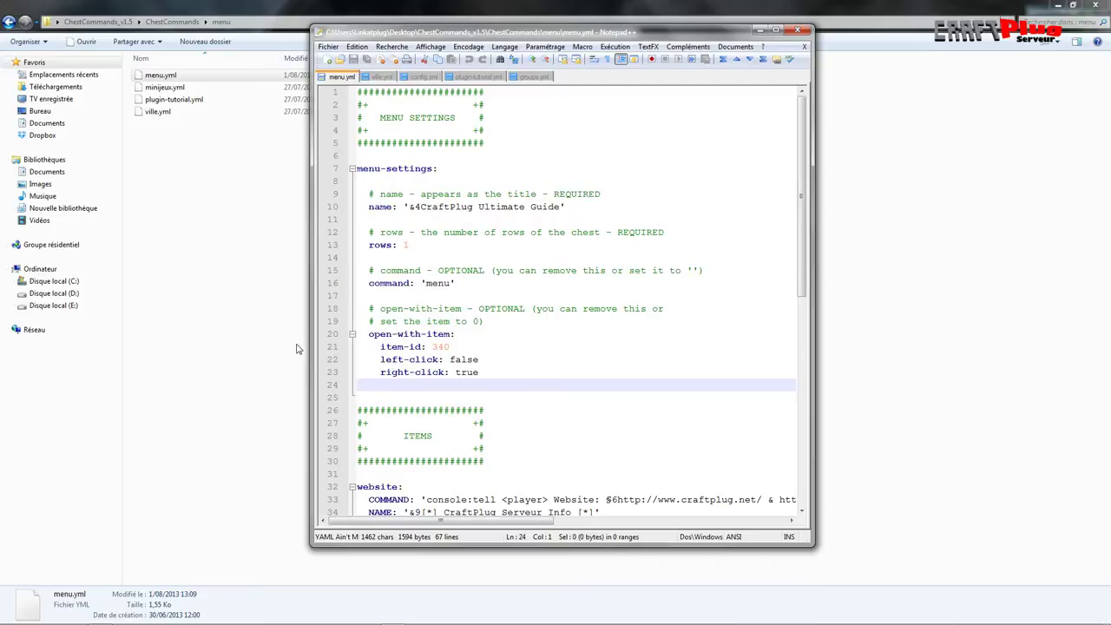
Examine the &4 colour code at the start of the name value in menu.yml
{"action": "scroll", "coordinate": [343, 239], "scroll_direction": "down", "scroll_amount": 1}
{"action": "scroll", "coordinate": [343, 239], "scroll_direction": "up", "scroll_amount": 1}
{"action": "left_click_drag", "start_coordinate": [409, 206], "coordinate": [420, 206]}
{"action": "double_click", "coordinate": [416, 206]}
{"action": "triple_click", "coordinate": [407, 206]}
{"action": "left_click_drag", "start_coordinate": [420, 206], "coordinate": [408, 206]}
{"action": "left_click", "coordinate": [421, 207]}
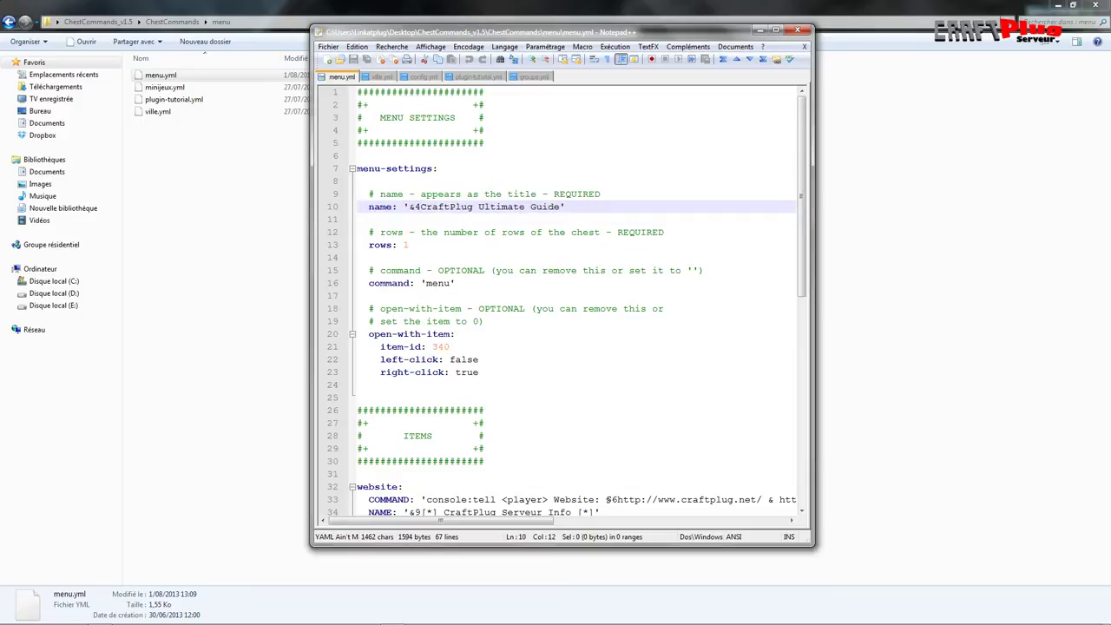
Go back to the ChestCommands_v1.5 folder and view 2013-07-27_10.46.05.png to examine the menu title
{"action": "mouse_move", "coordinate": [409, 622]}
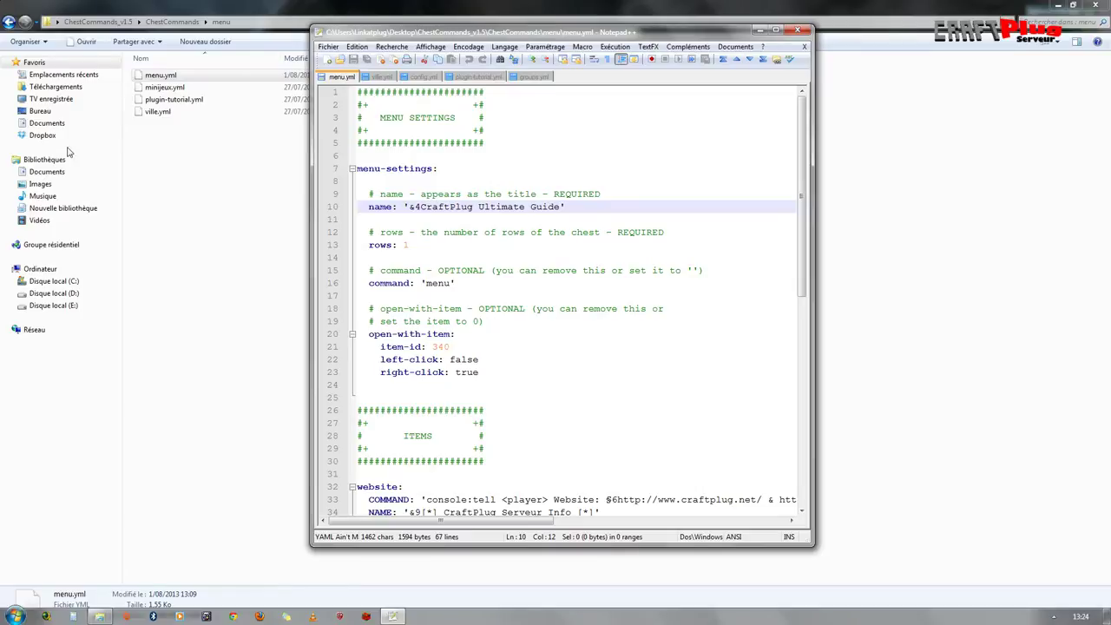
{"action": "left_click", "coordinate": [9, 21]}
{"action": "left_click", "coordinate": [8, 22]}
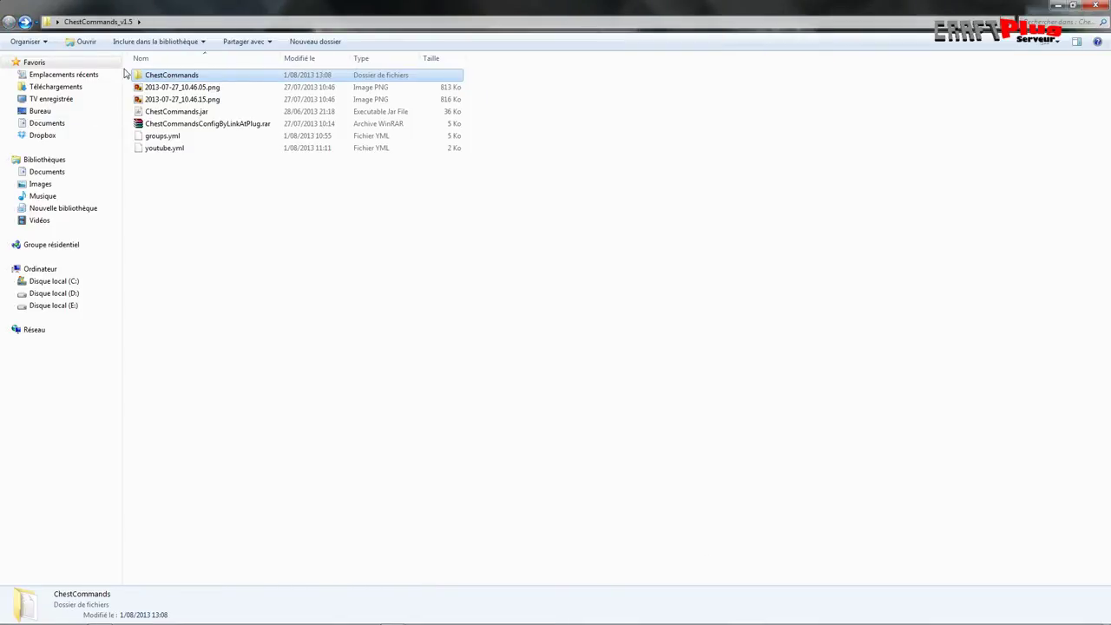
{"action": "double_click", "coordinate": [184, 87]}
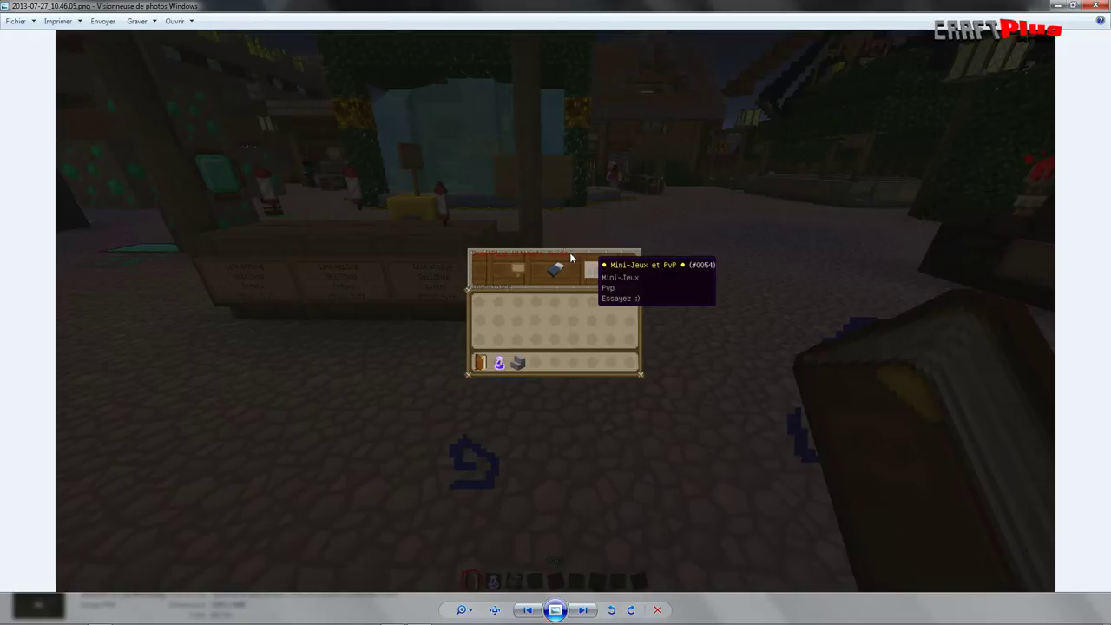
Switch back to menu.yml in Notepad++ and maximize its window
{"action": "key", "text": "alt+Tab"}
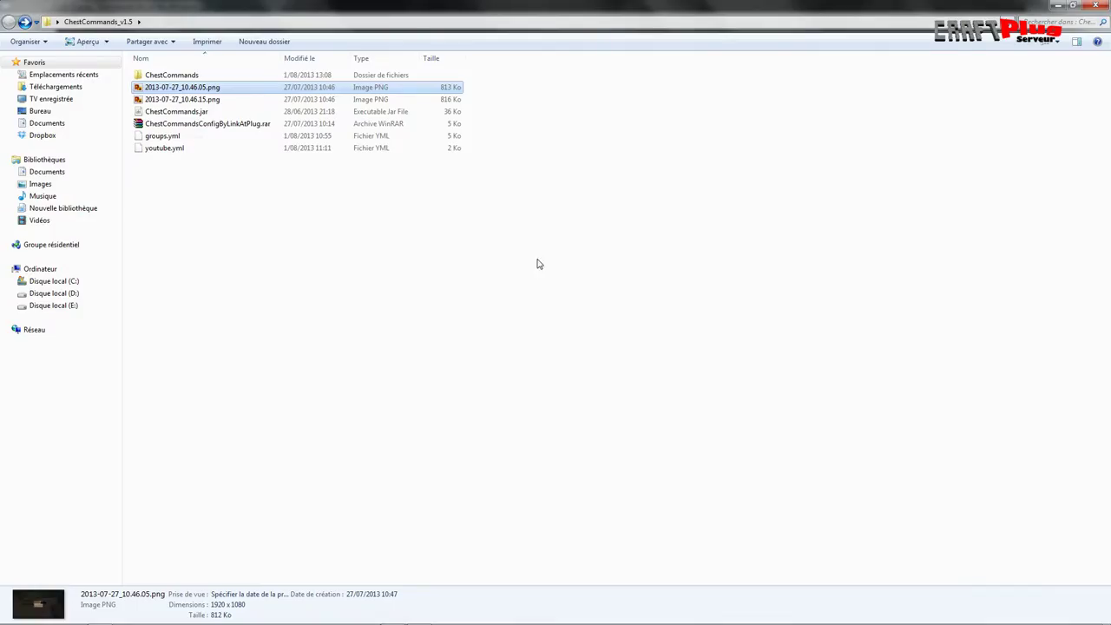
{"action": "key", "text": "alt+Tab"}
{"action": "key", "text": "alt+Tab"}
{"action": "key", "text": "alt+Tab"}
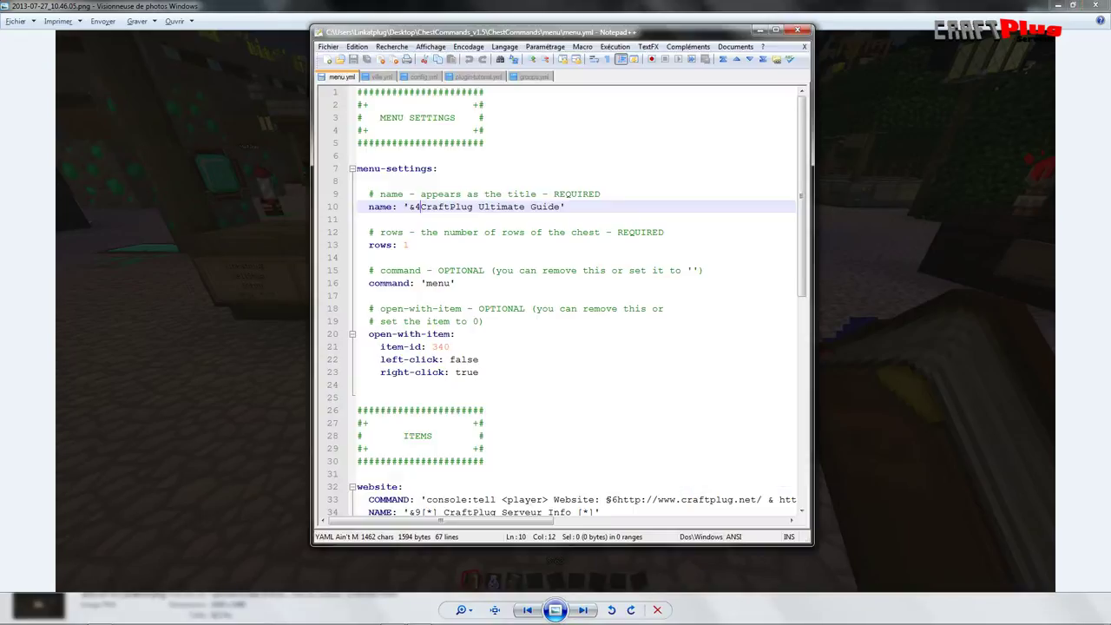
{"action": "double_click", "coordinate": [487, 25]}
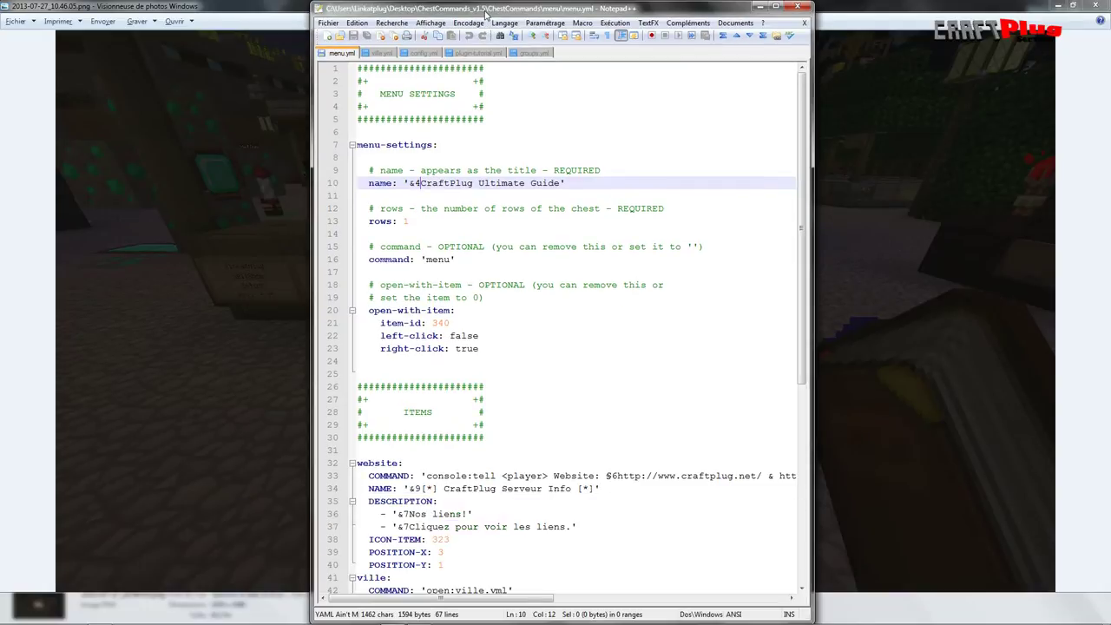
{"action": "double_click", "coordinate": [482, 8]}
{"action": "double_click", "coordinate": [457, 36]}
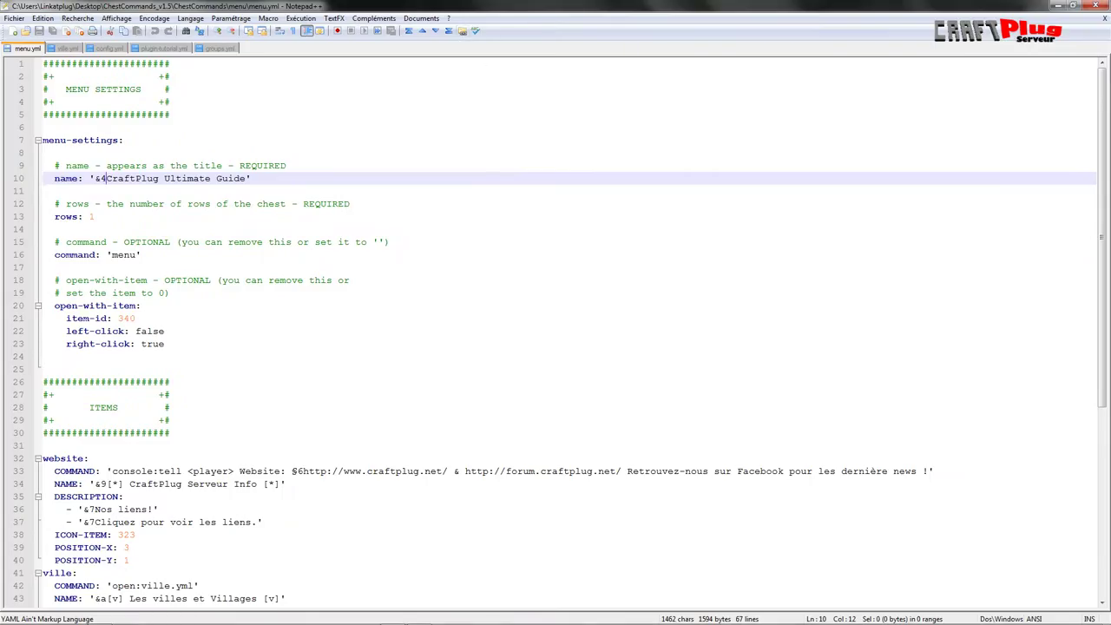
Examine the menu title in the name setting and the comment describing the rows setting
{"action": "left_click", "coordinate": [43, 229]}
{"action": "left_click_drag", "start_coordinate": [123, 178], "coordinate": [235, 178]}
{"action": "left_click", "coordinate": [234, 177]}
{"action": "left_click", "coordinate": [83, 216]}
{"action": "left_click_drag", "start_coordinate": [66, 203], "coordinate": [307, 203]}
{"action": "left_click", "coordinate": [344, 203]}
Compare the rows value in menu.yml with the chest rows in the two menu screenshots, and return to the file
{"action": "key", "text": "alt+Tab"}
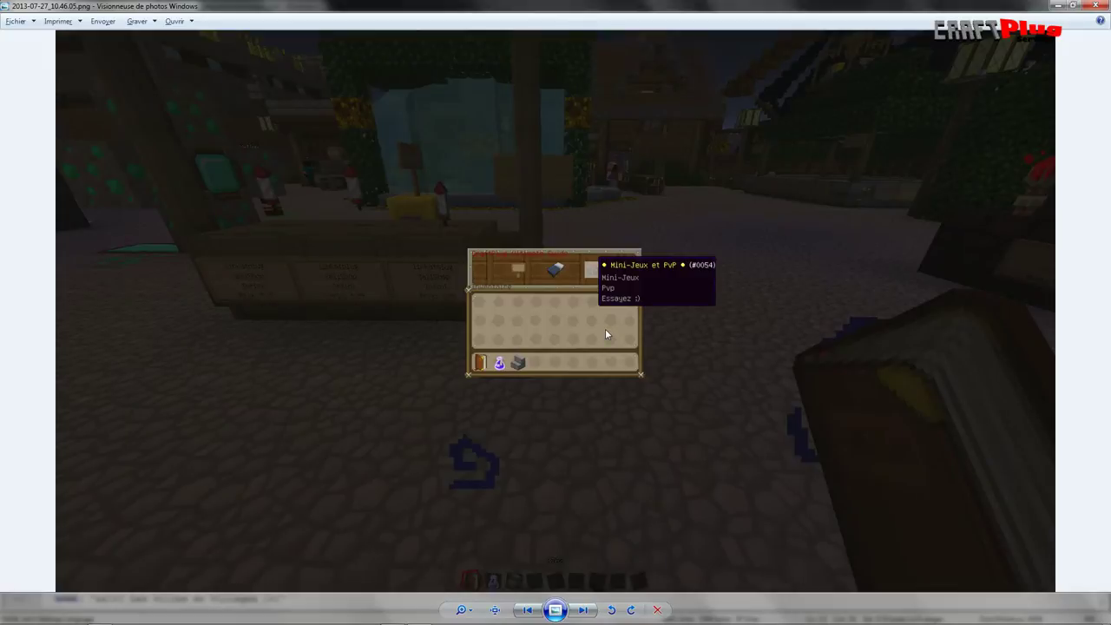
{"action": "key", "text": "Right"}
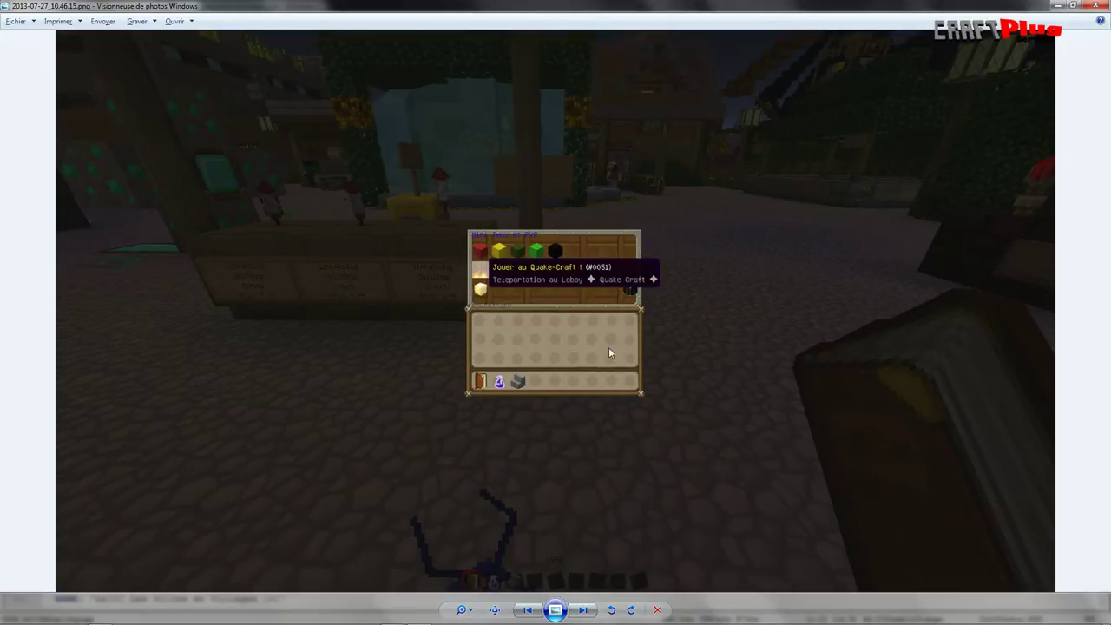
{"action": "key", "text": "Right"}
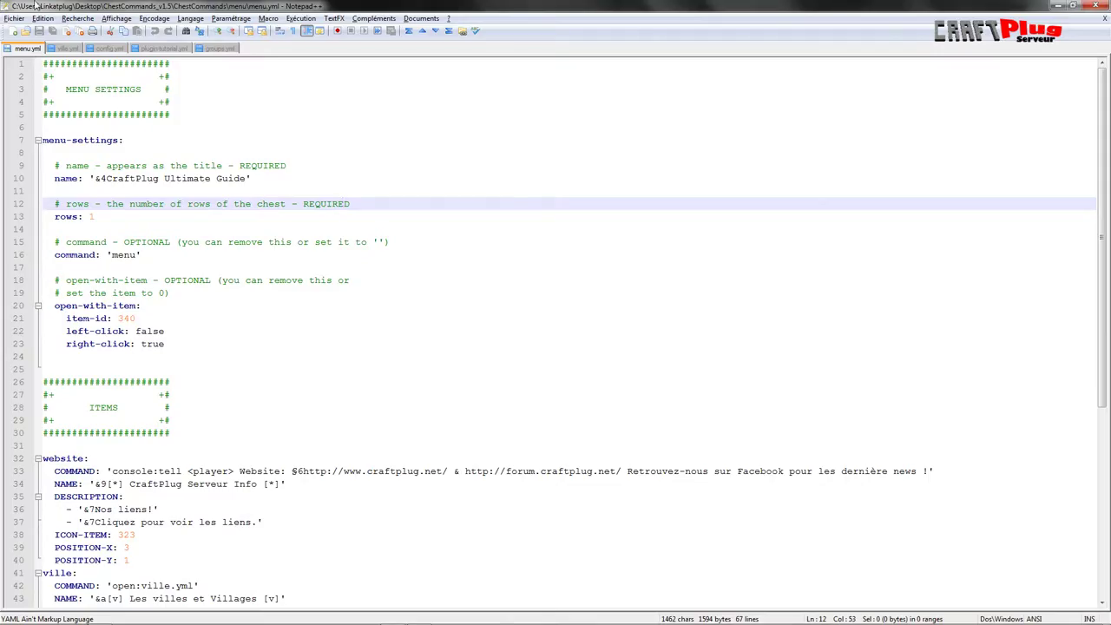
{"action": "left_click", "coordinate": [89, 216]}
{"action": "key", "text": "Right"}
{"action": "key", "text": "shift+Left"}
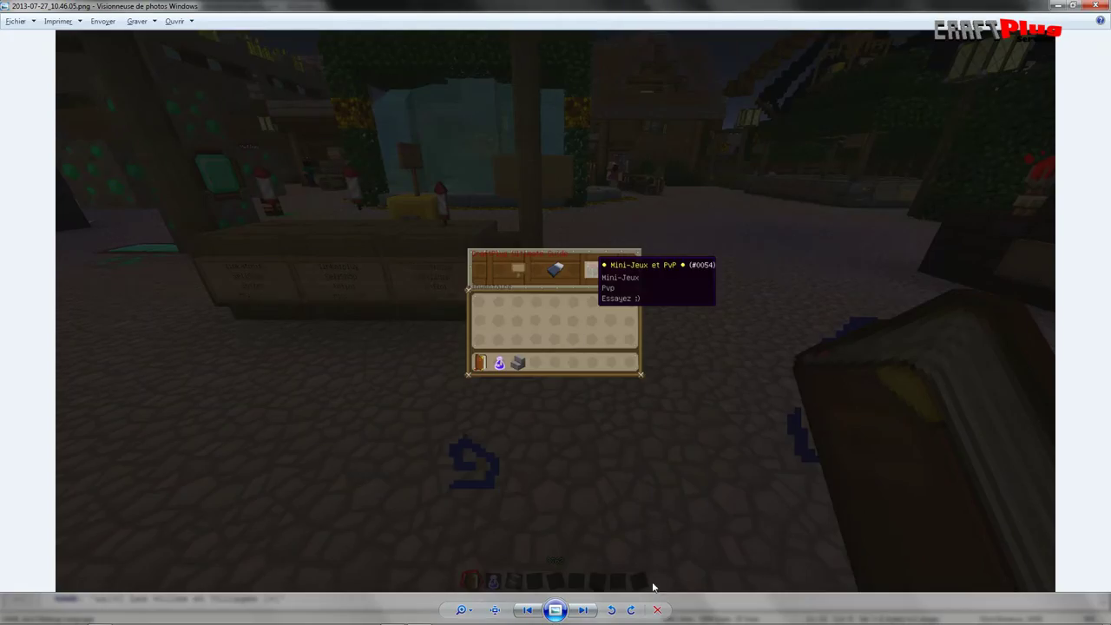
{"action": "left_click", "coordinate": [657, 610]}
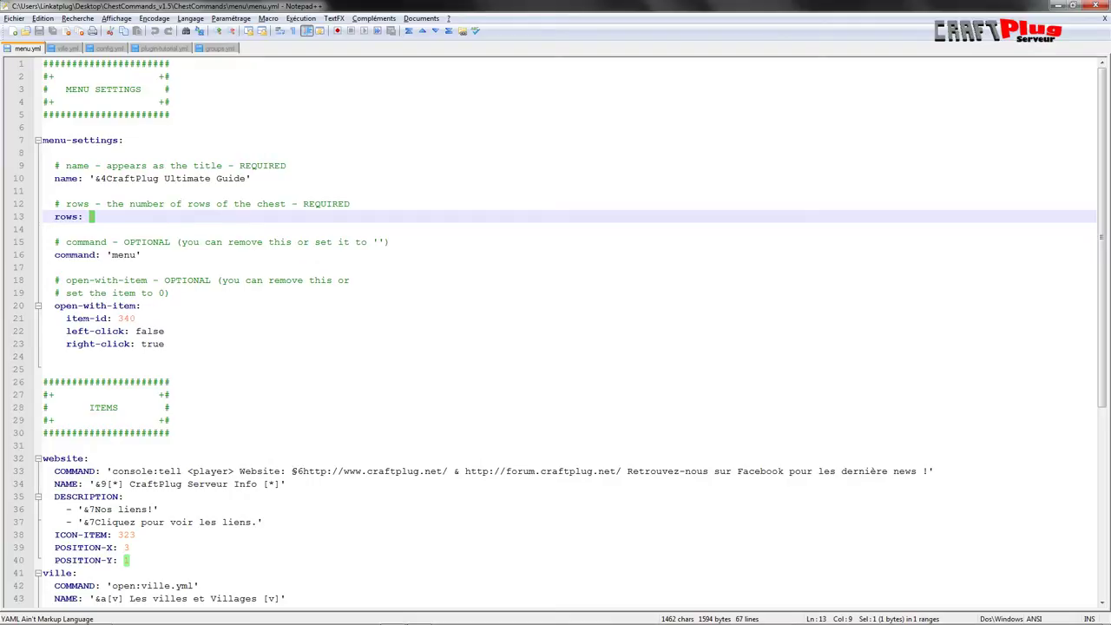
Try emptying the command value in menu.yml, and enter menu again as the command
{"action": "left_click_drag", "start_coordinate": [54, 254], "coordinate": [317, 242]}
{"action": "left_click", "coordinate": [139, 254]}
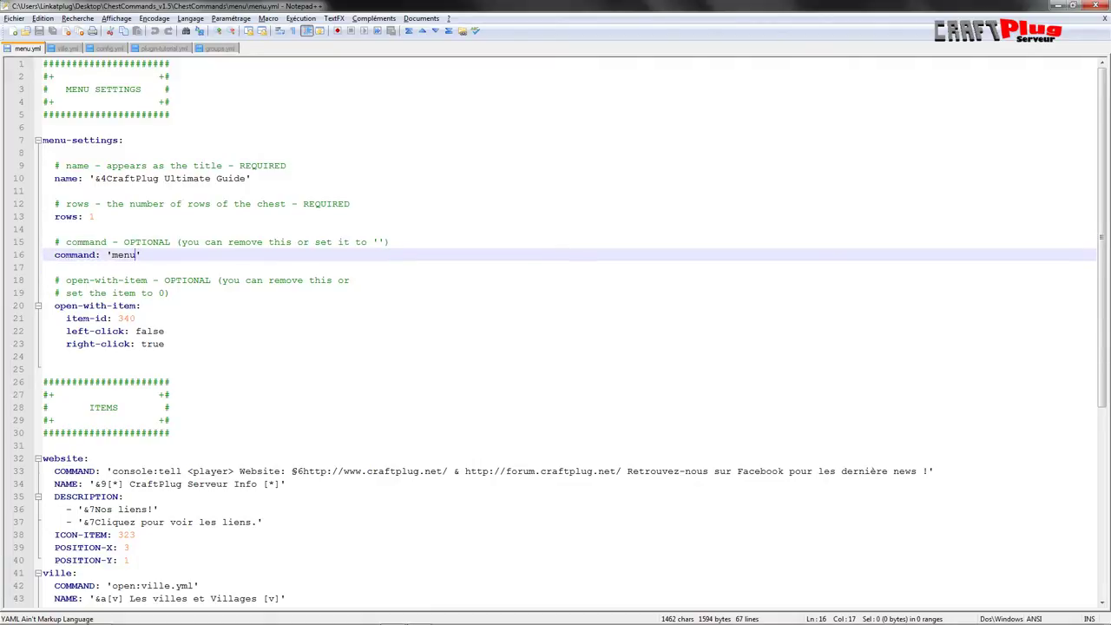
{"action": "key", "text": "BackSpace"}
{"action": "key", "text": "BackSpace"}
{"action": "key", "text": "BackSpace"}
{"action": "key", "text": "BackSpace"}
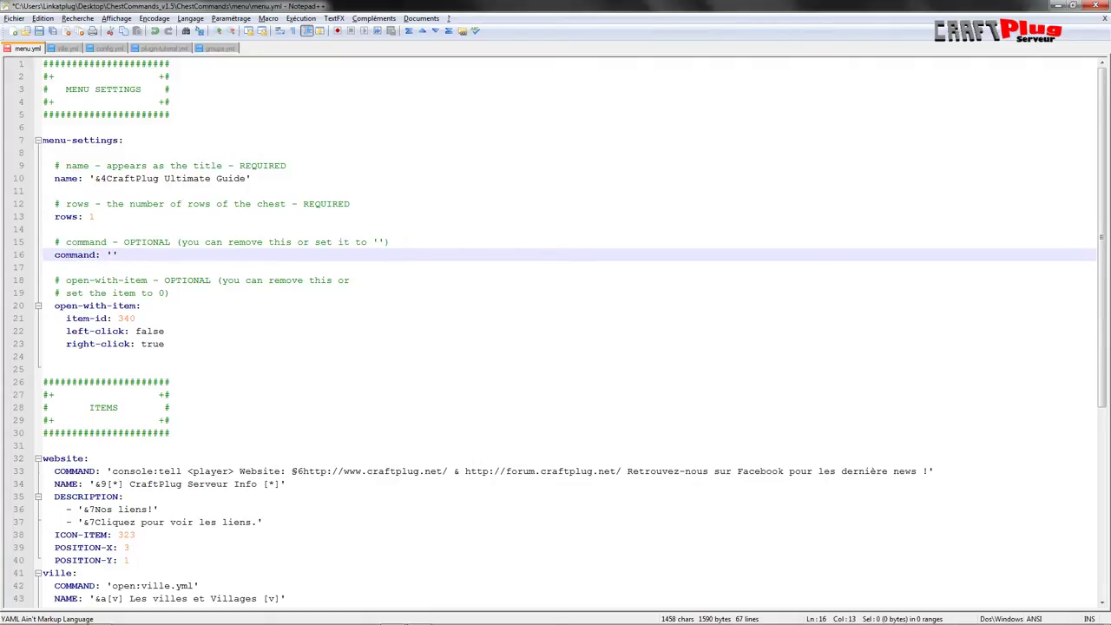
{"action": "type", "text": "menu"}
Examine the command value in menu.yml against the name of the file
{"action": "left_click_drag", "start_coordinate": [139, 255], "coordinate": [102, 255]}
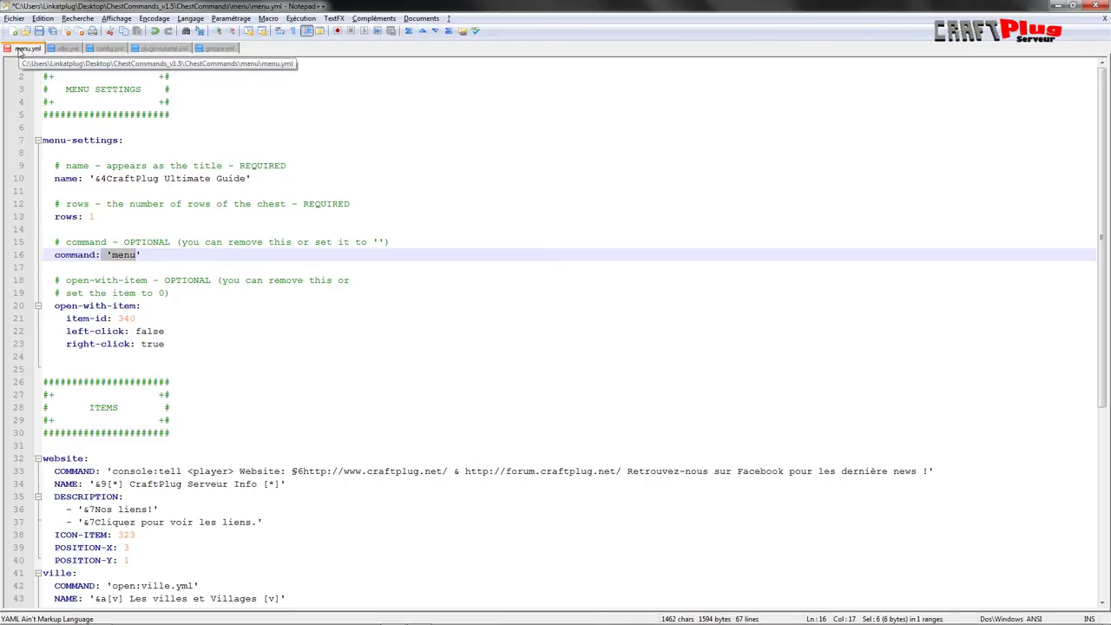
{"action": "left_click", "coordinate": [107, 255]}
{"action": "key", "text": "Right"}
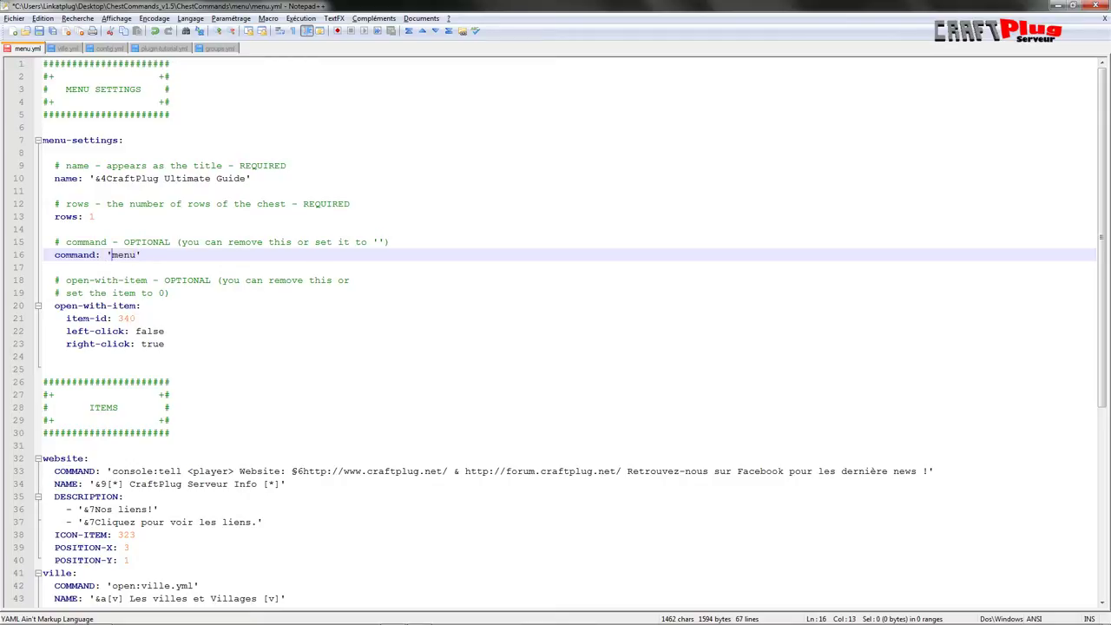
{"action": "left_click_drag", "start_coordinate": [111, 254], "coordinate": [135, 255]}
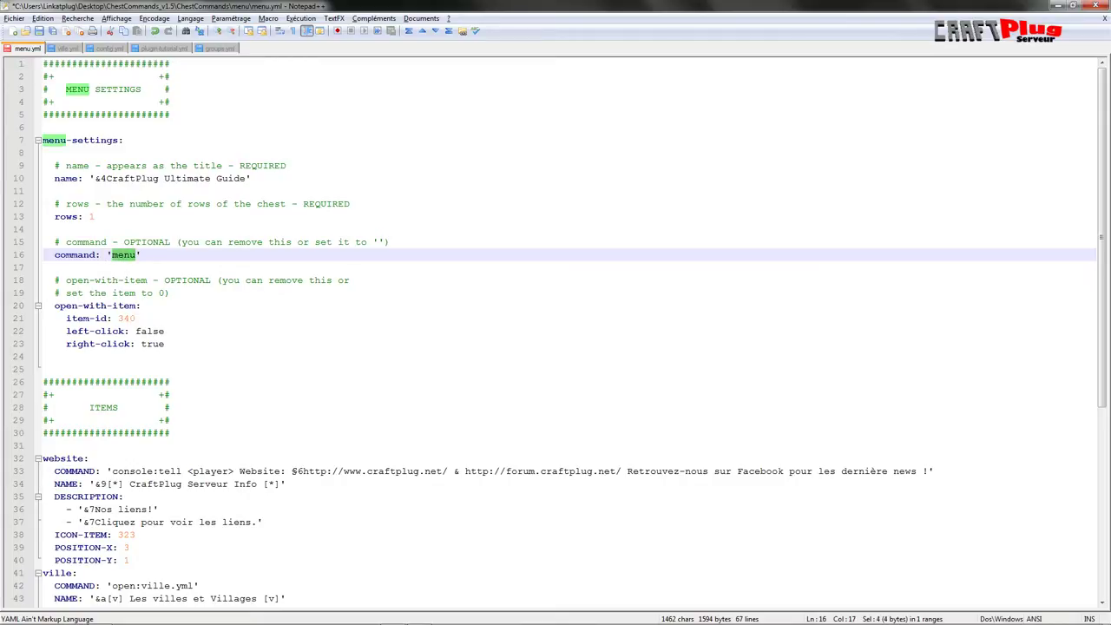
Set the menu-settings command in ville.yml to ville
{"action": "left_click", "coordinate": [67, 47]}
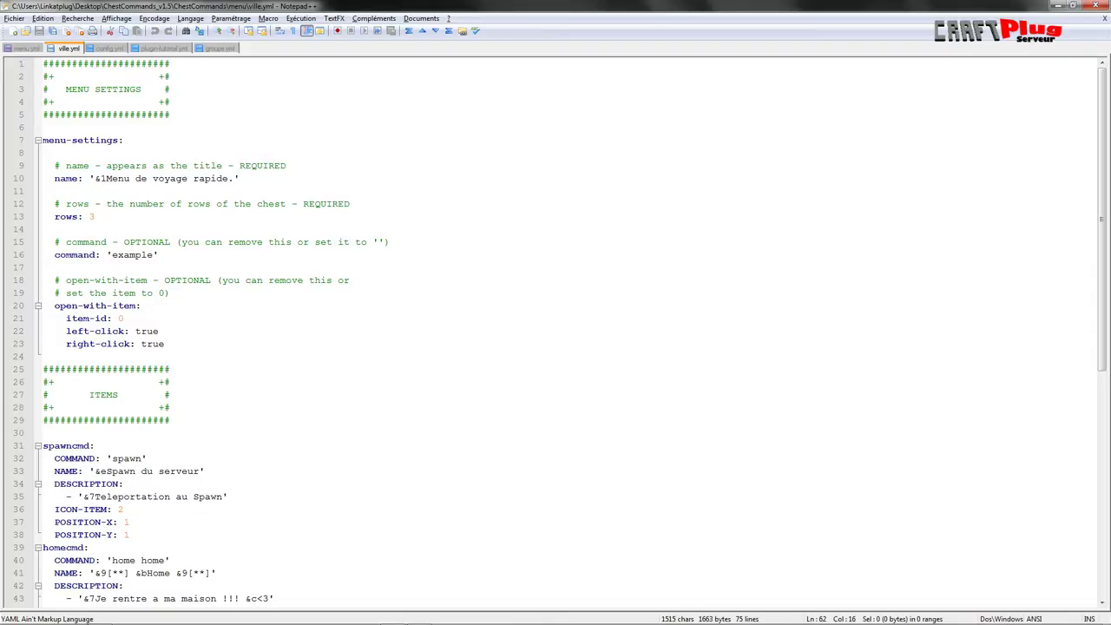
{"action": "left_click_drag", "start_coordinate": [112, 255], "coordinate": [147, 254]}
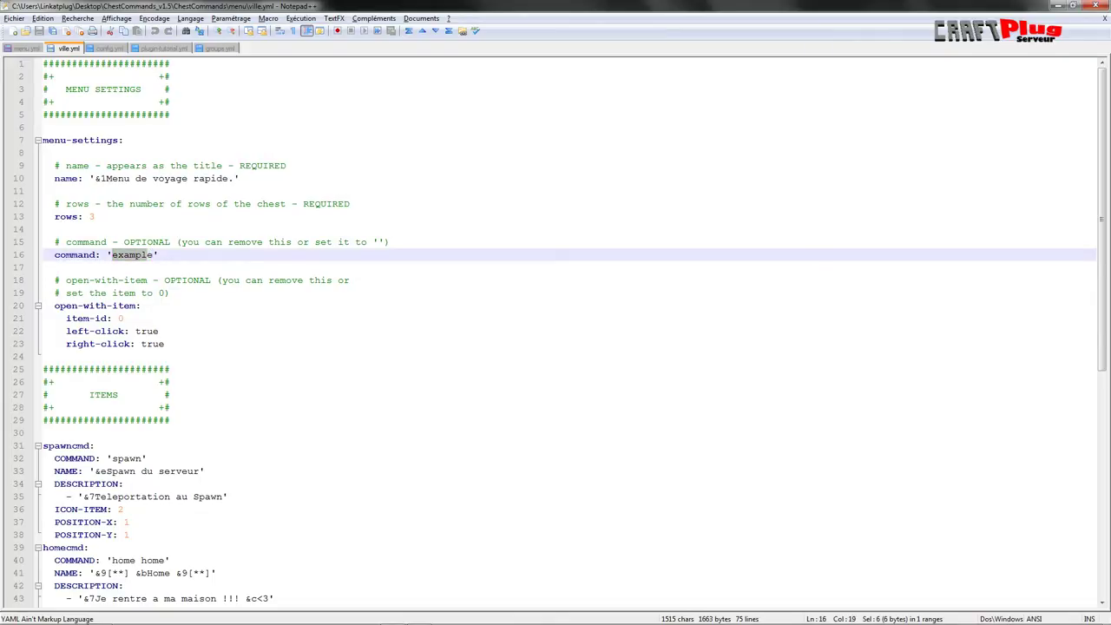
{"action": "type", "text": "ville"}
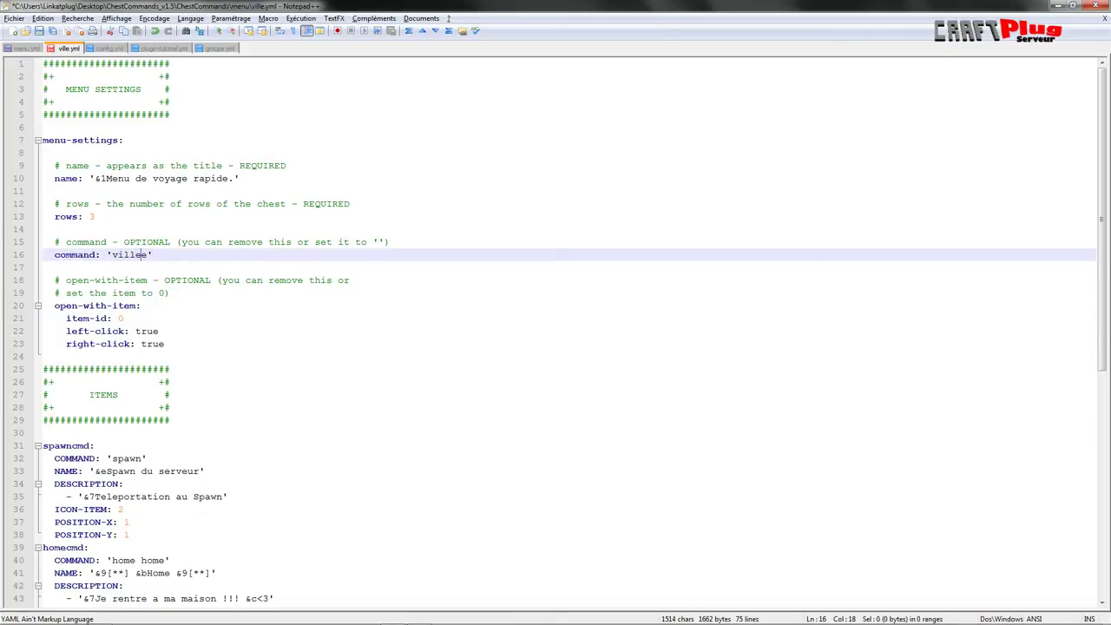
{"action": "key", "text": "Delete"}
Compare the menu settings of plugin-tutorial.yml with those of menu.yml and ville.yml
{"action": "left_click", "coordinate": [117, 48]}
{"action": "left_click", "coordinate": [163, 48]}
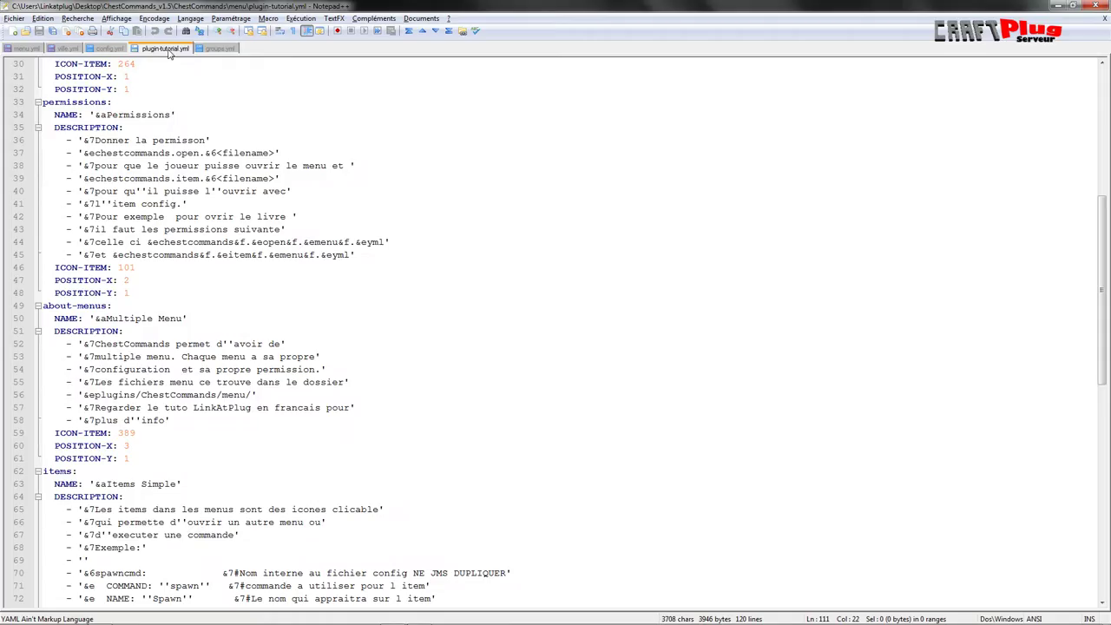
{"action": "scroll", "coordinate": [556, 330], "scroll_direction": "up", "scroll_amount": 10}
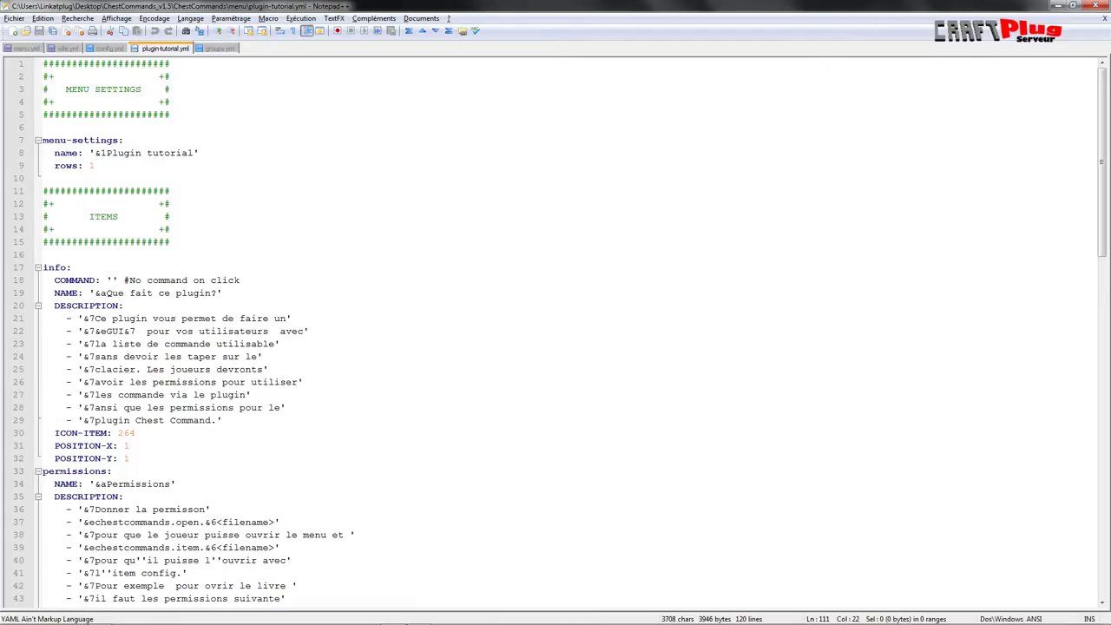
{"action": "left_click", "coordinate": [26, 49]}
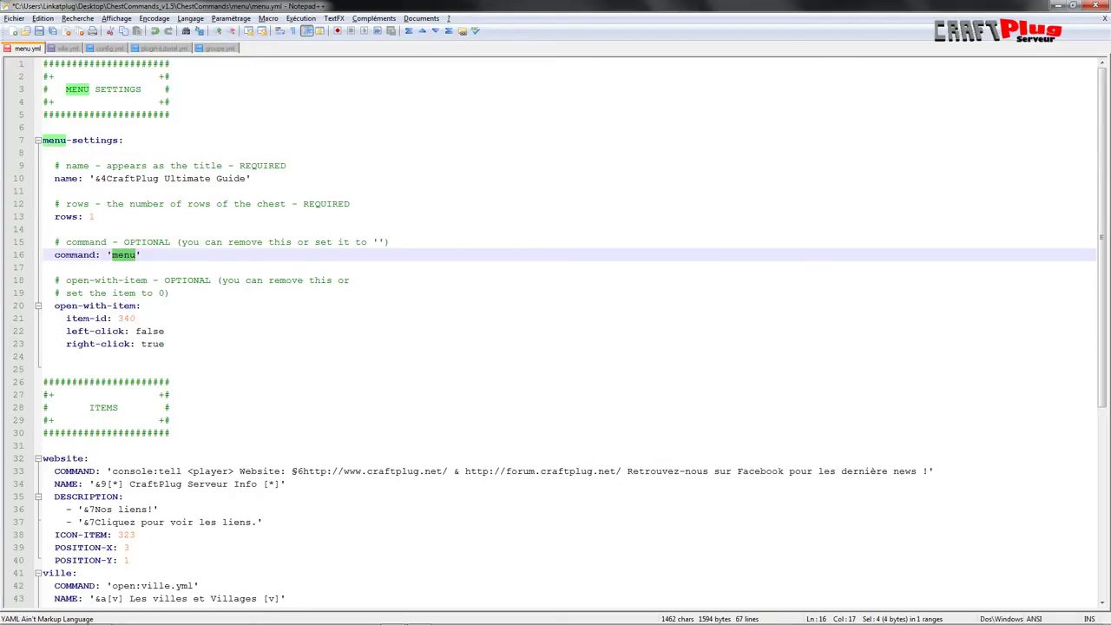
{"action": "left_click", "coordinate": [68, 49]}
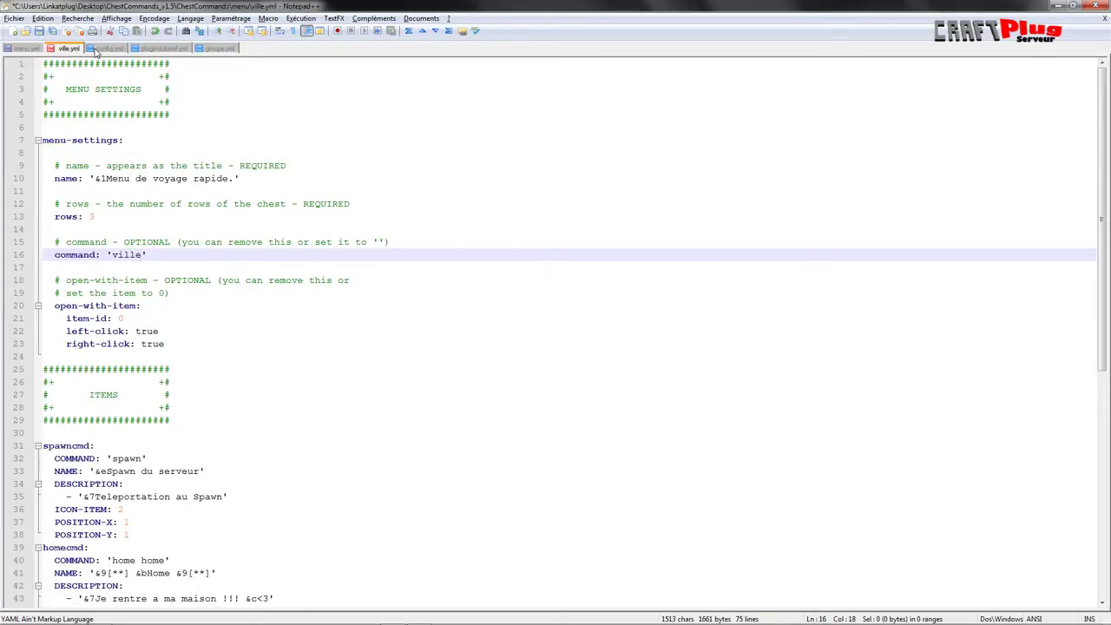
{"action": "left_click", "coordinate": [110, 49]}
{"action": "left_click", "coordinate": [138, 50]}
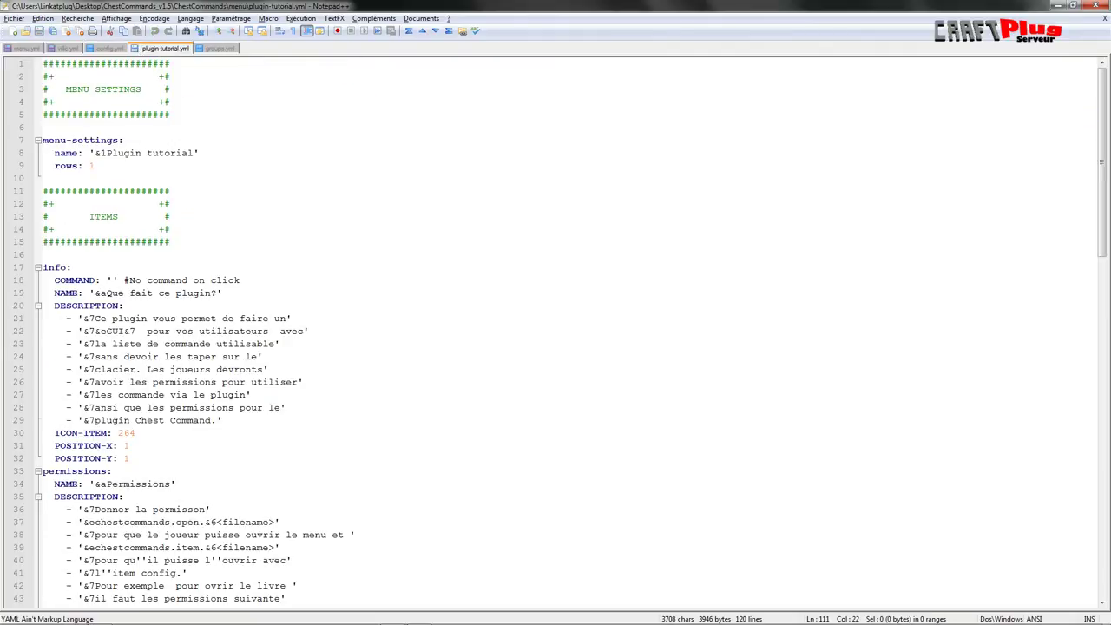
Examine the menu-settings block and item definitions of plugin-tutorial.yml, checking them against ville.yml
{"action": "scroll", "coordinate": [555, 330], "scroll_direction": "down", "scroll_amount": 1}
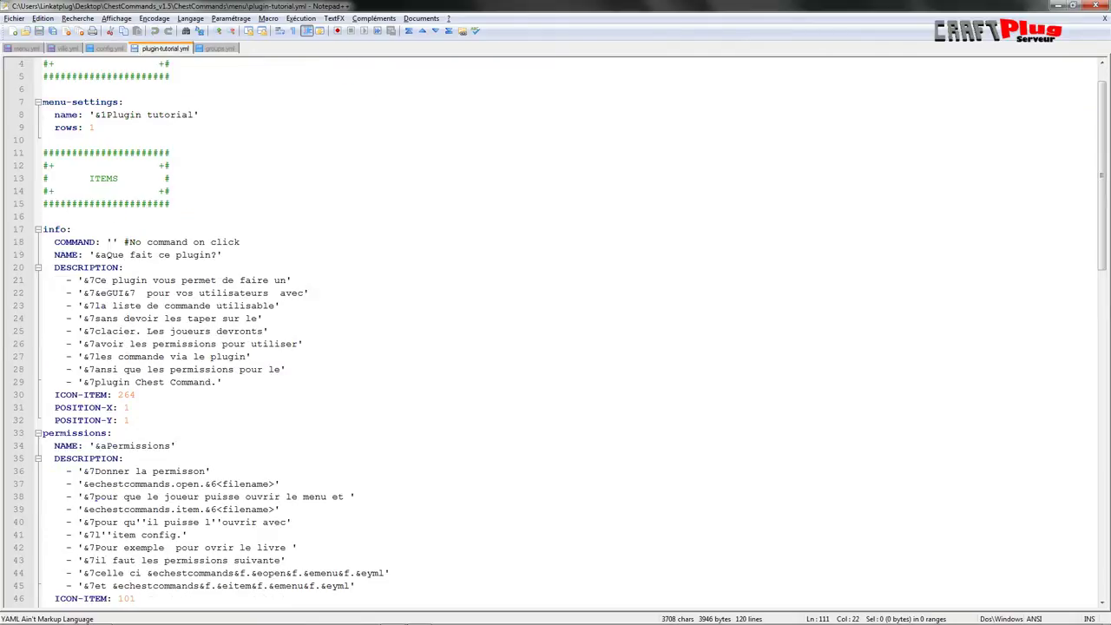
{"action": "scroll", "coordinate": [555, 330], "scroll_direction": "down", "scroll_amount": 2}
{"action": "scroll", "coordinate": [555, 329], "scroll_direction": "up", "scroll_amount": 4}
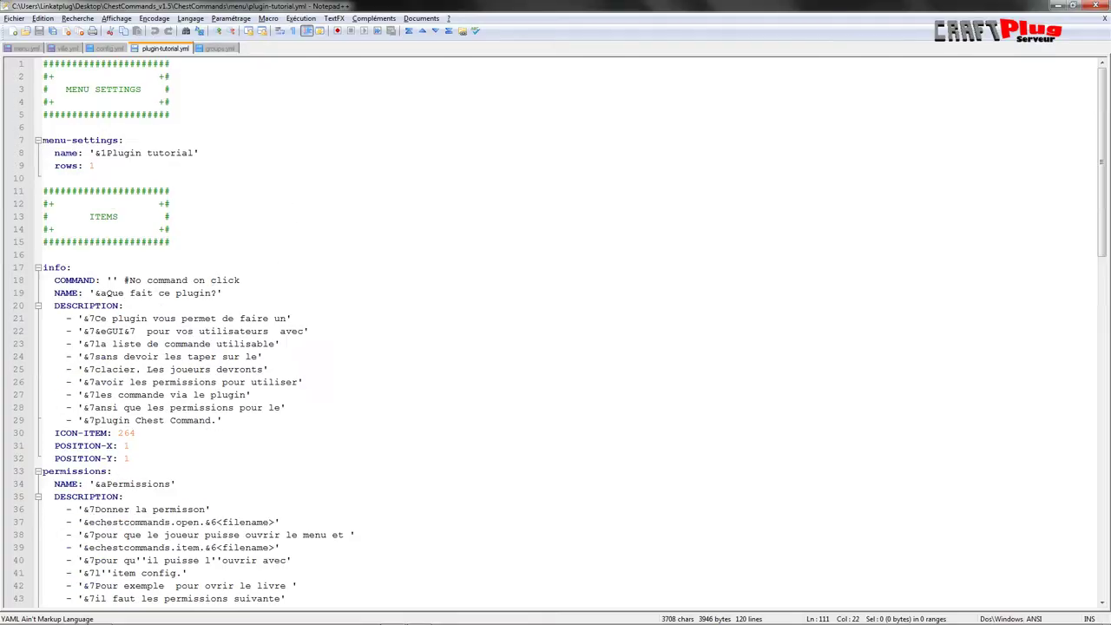
{"action": "scroll", "coordinate": [555, 330], "scroll_direction": "down", "scroll_amount": 5}
{"action": "scroll", "coordinate": [555, 329], "scroll_direction": "up", "scroll_amount": 5}
{"action": "left_click", "coordinate": [104, 49]}
{"action": "left_click", "coordinate": [68, 48]}
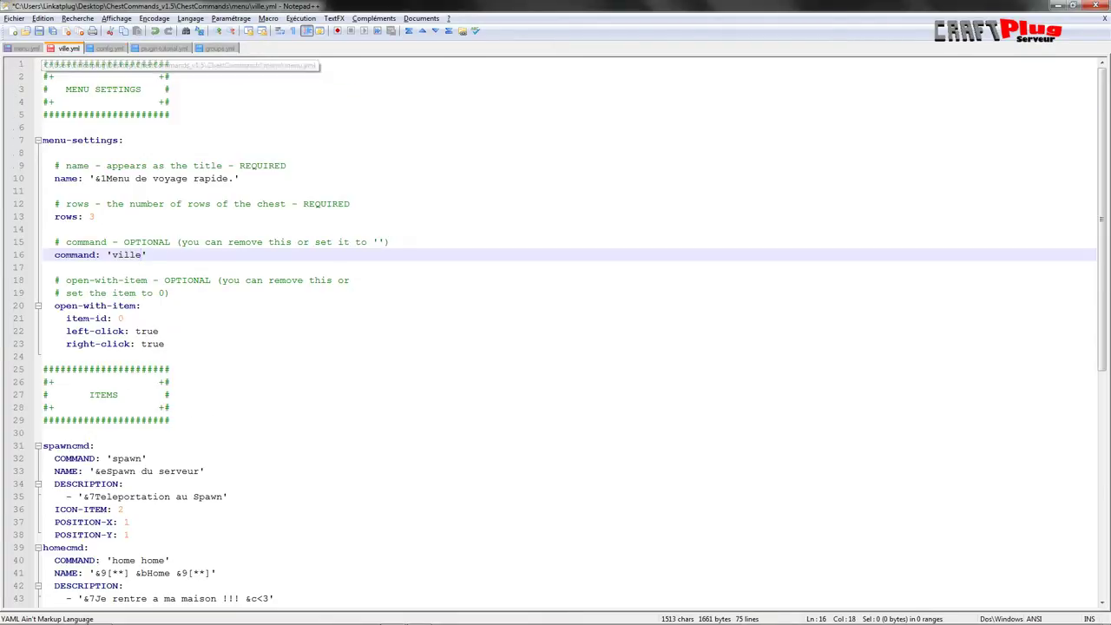
{"action": "left_click", "coordinate": [176, 50]}
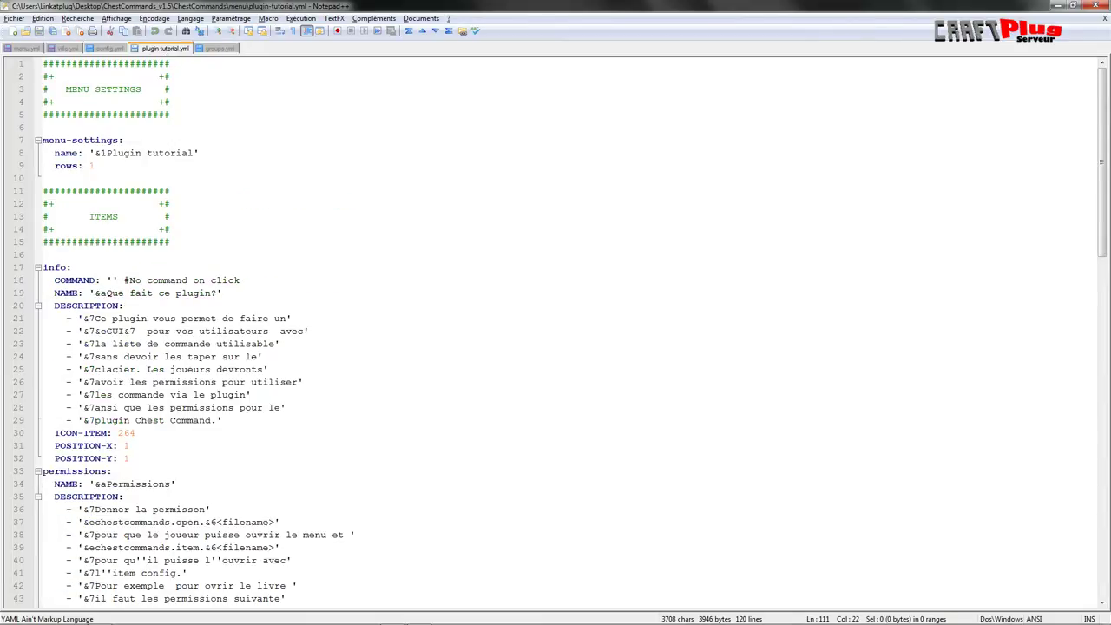
{"action": "left_click_drag", "start_coordinate": [43, 139], "coordinate": [43, 190]}
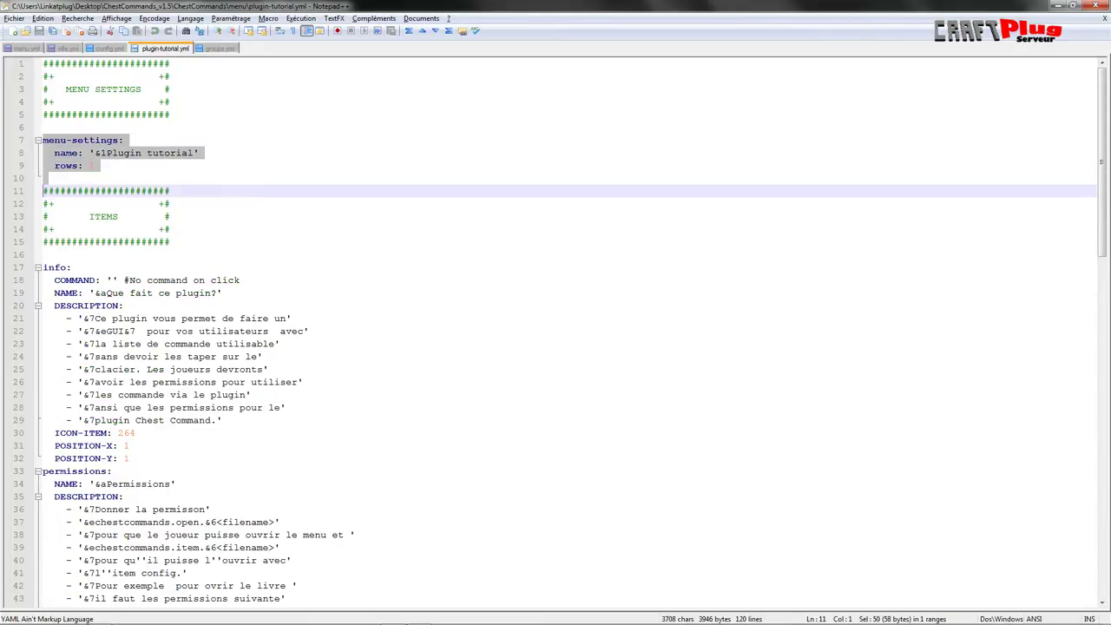
{"action": "left_click", "coordinate": [84, 142]}
{"action": "scroll", "coordinate": [84, 143], "scroll_direction": "down", "scroll_amount": 6}
{"action": "scroll", "coordinate": [556, 330], "scroll_direction": "down", "scroll_amount": 15}
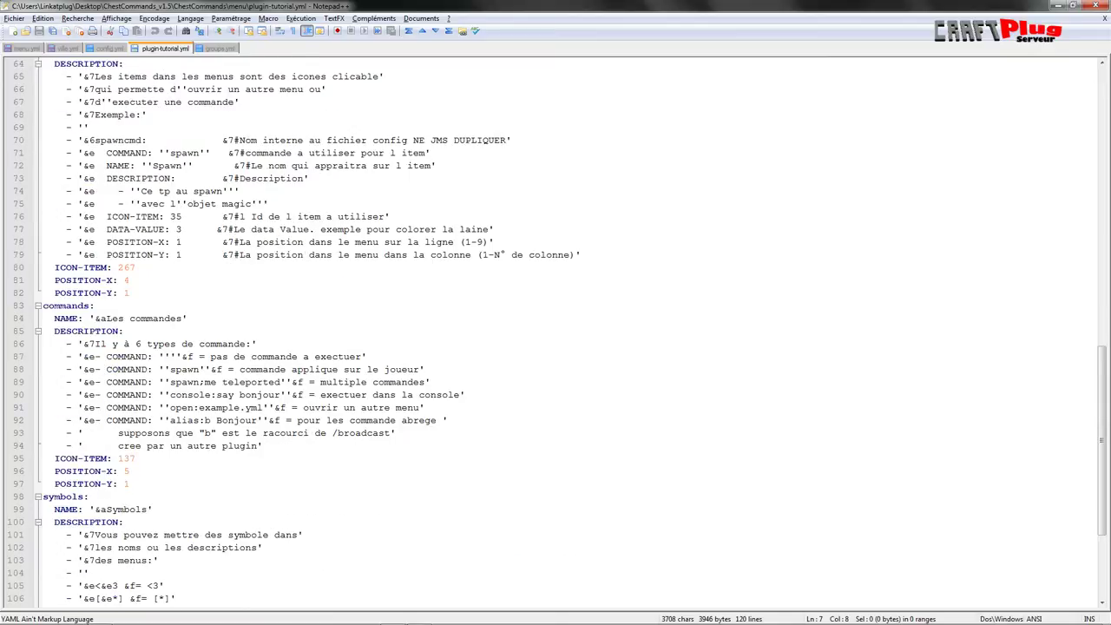
{"action": "scroll", "coordinate": [555, 330], "scroll_direction": "up", "scroll_amount": 20}
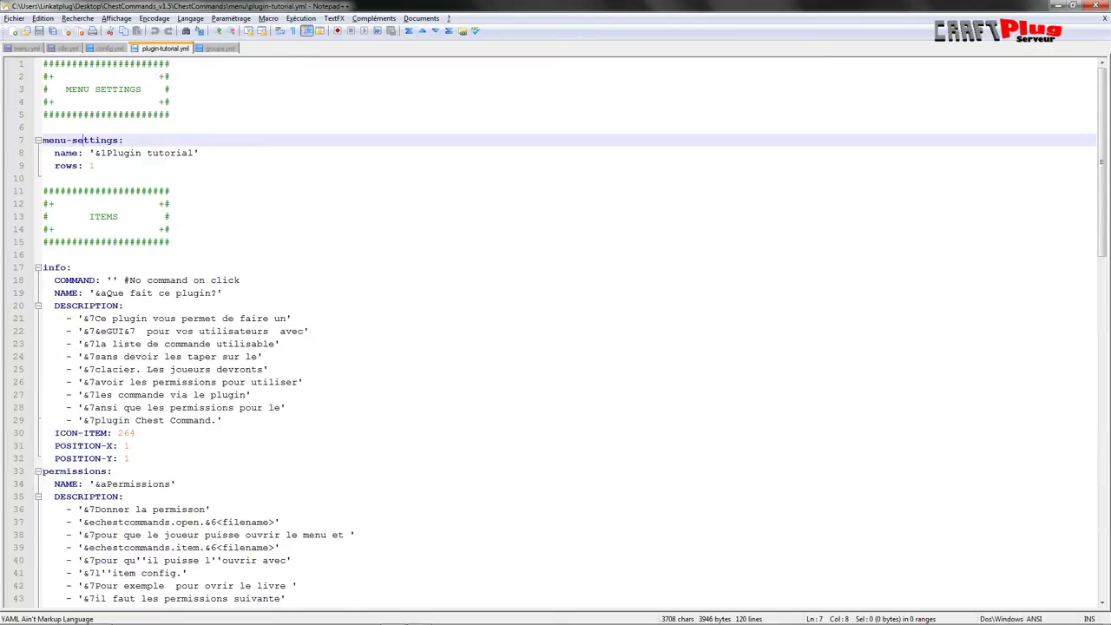
Examine the name, rows, command and open-with-item settings in ville.yml against plugin-tutorial.yml
{"action": "left_click", "coordinate": [69, 48]}
{"action": "left_click_drag", "start_coordinate": [44, 153], "coordinate": [165, 344]}
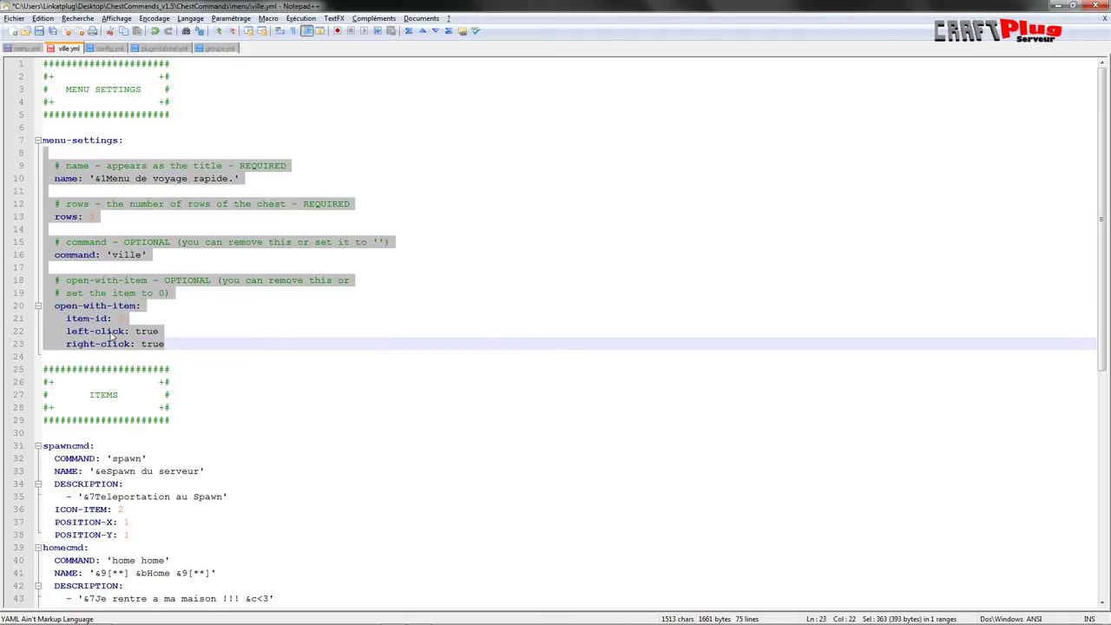
{"action": "left_click", "coordinate": [211, 342]}
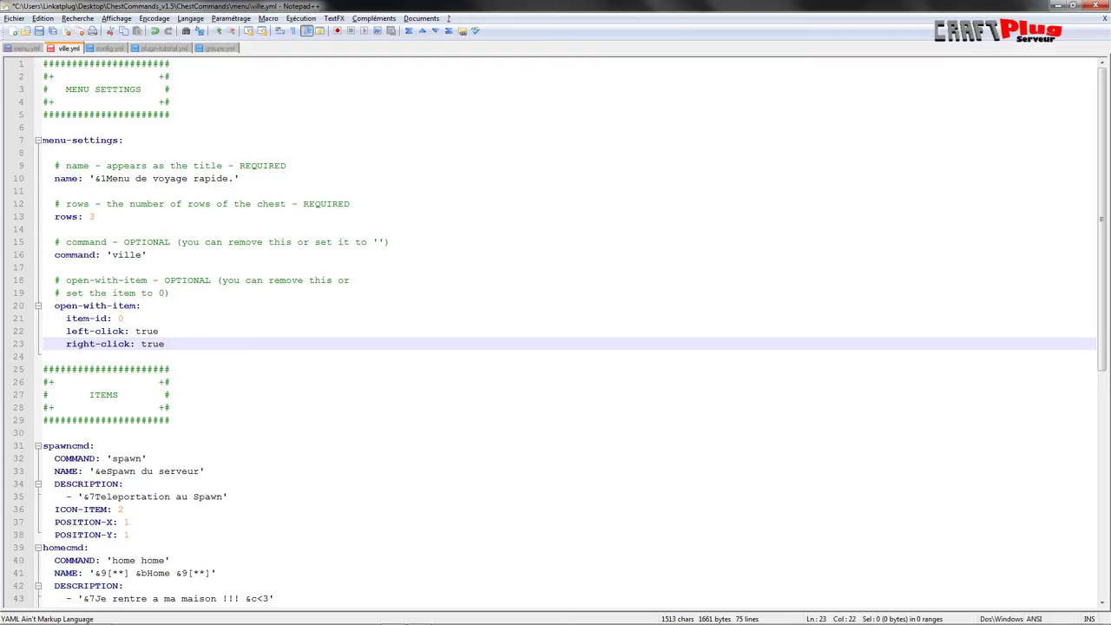
{"action": "left_click", "coordinate": [97, 49]}
{"action": "left_click", "coordinate": [69, 48]}
{"action": "left_click", "coordinate": [154, 52]}
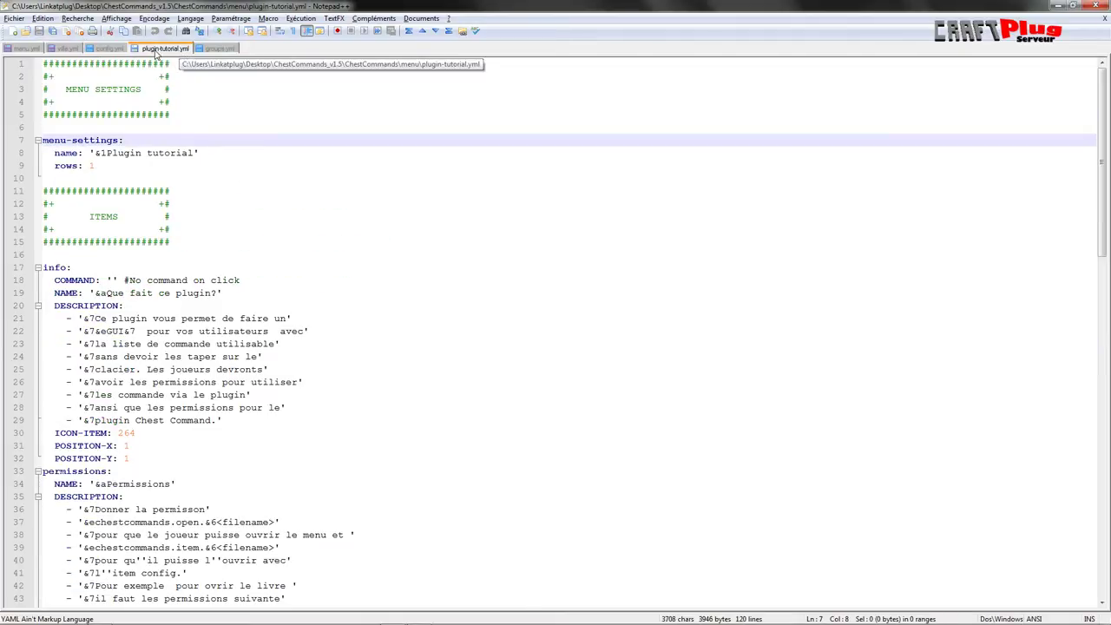
Examine the items in ville.yml, including the ICON-ITEM, POSITION-X and POSITION-Y values of spawncmd
{"action": "left_click", "coordinate": [221, 49]}
{"action": "left_click", "coordinate": [69, 48]}
{"action": "scroll", "coordinate": [556, 329], "scroll_direction": "down", "scroll_amount": 7}
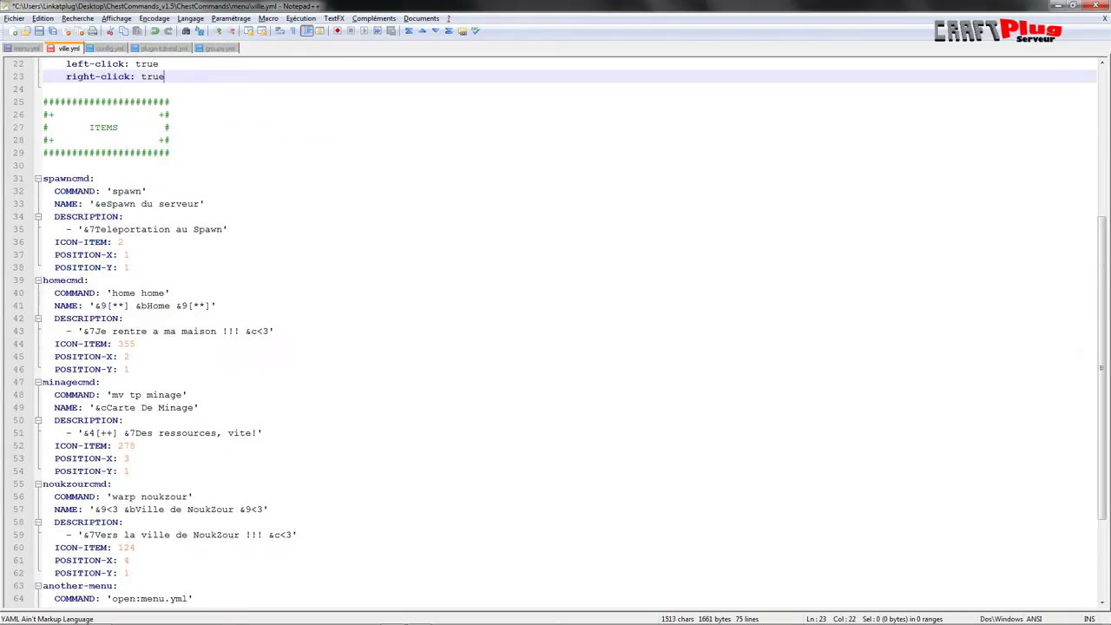
{"action": "scroll", "coordinate": [555, 329], "scroll_direction": "down", "scroll_amount": 3}
{"action": "scroll", "coordinate": [555, 329], "scroll_direction": "up", "scroll_amount": 8}
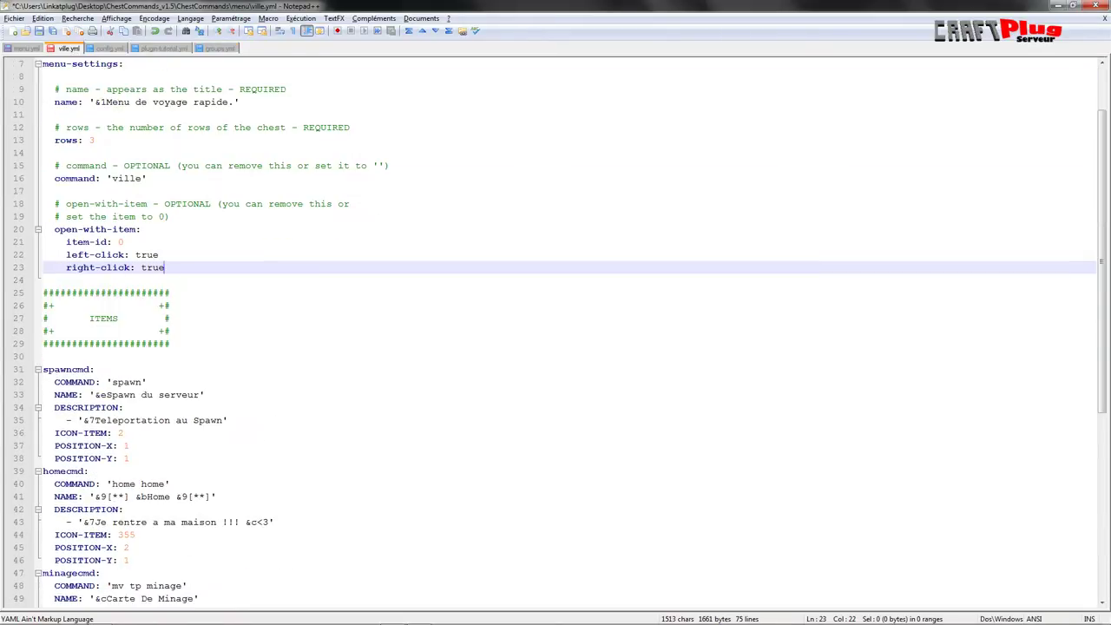
{"action": "scroll", "coordinate": [556, 330], "scroll_direction": "down", "scroll_amount": 2}
{"action": "left_click", "coordinate": [123, 356]}
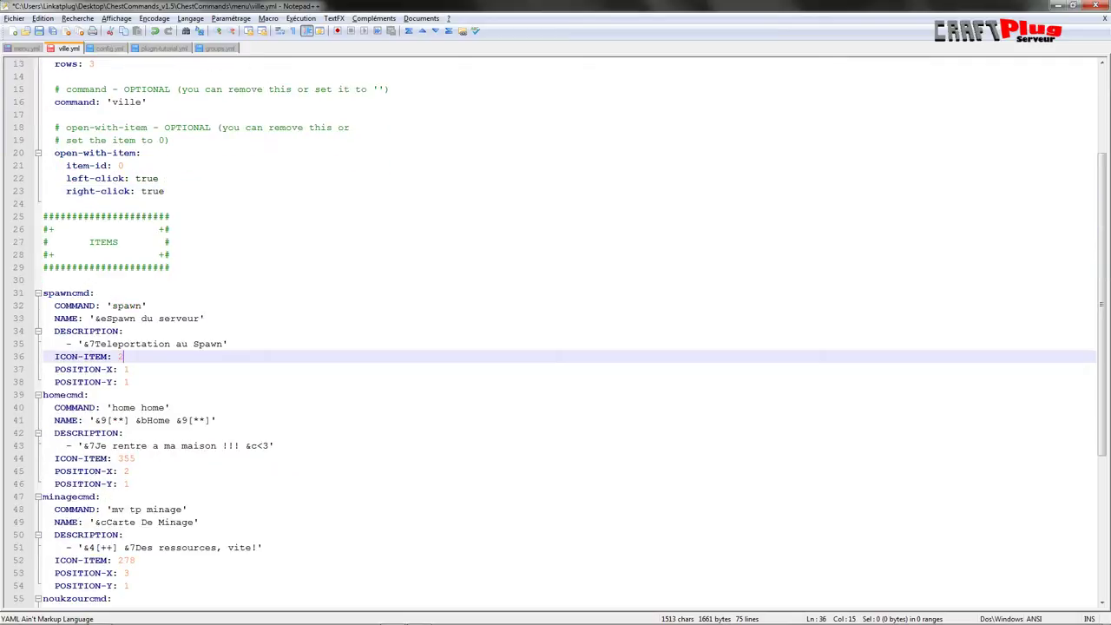
{"action": "left_click", "coordinate": [129, 382]}
{"action": "left_click", "coordinate": [124, 355]}
{"action": "left_click", "coordinate": [129, 369]}
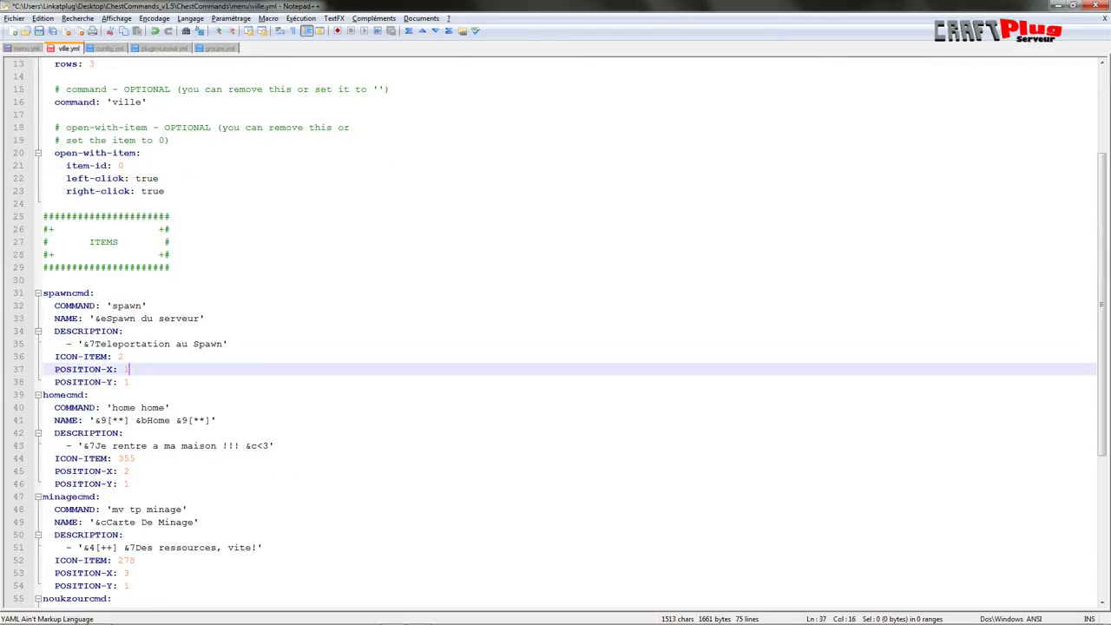
{"action": "scroll", "coordinate": [555, 329], "scroll_direction": "up", "scroll_amount": 3}
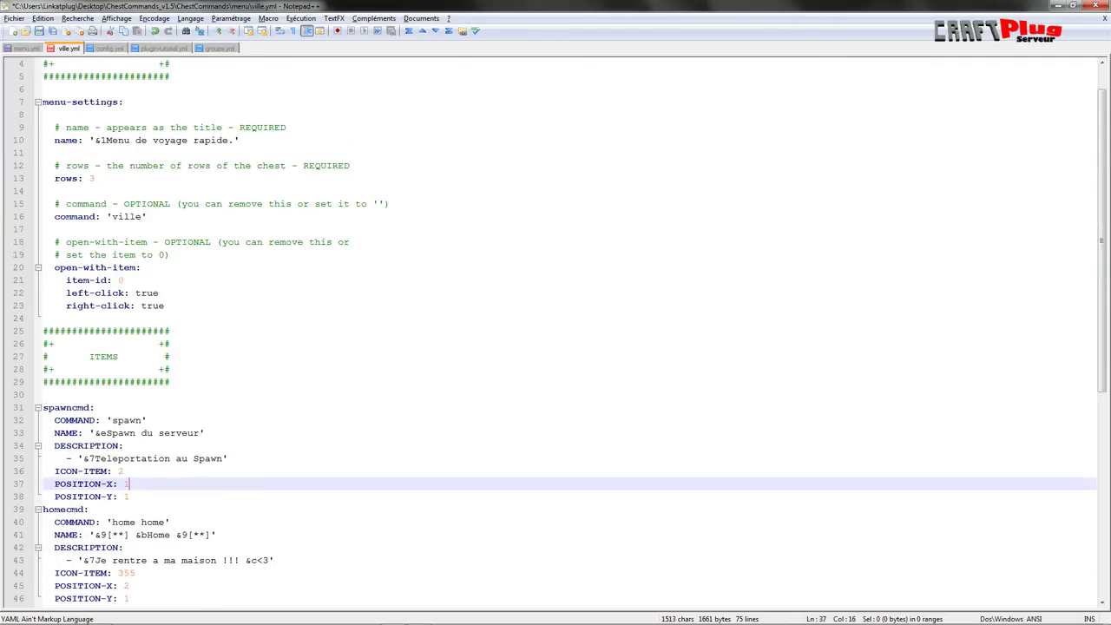
{"action": "scroll", "coordinate": [556, 330], "scroll_direction": "up", "scroll_amount": 1}
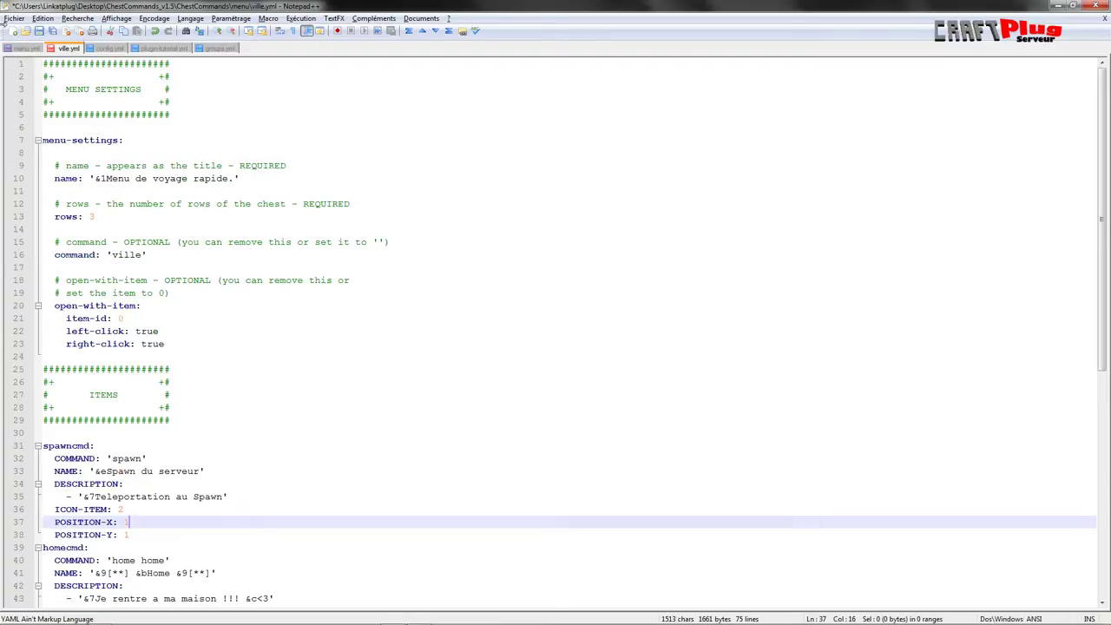
Examine the open-with-item section and its comment in the menu settings of menu.yml
{"action": "left_click", "coordinate": [22, 49]}
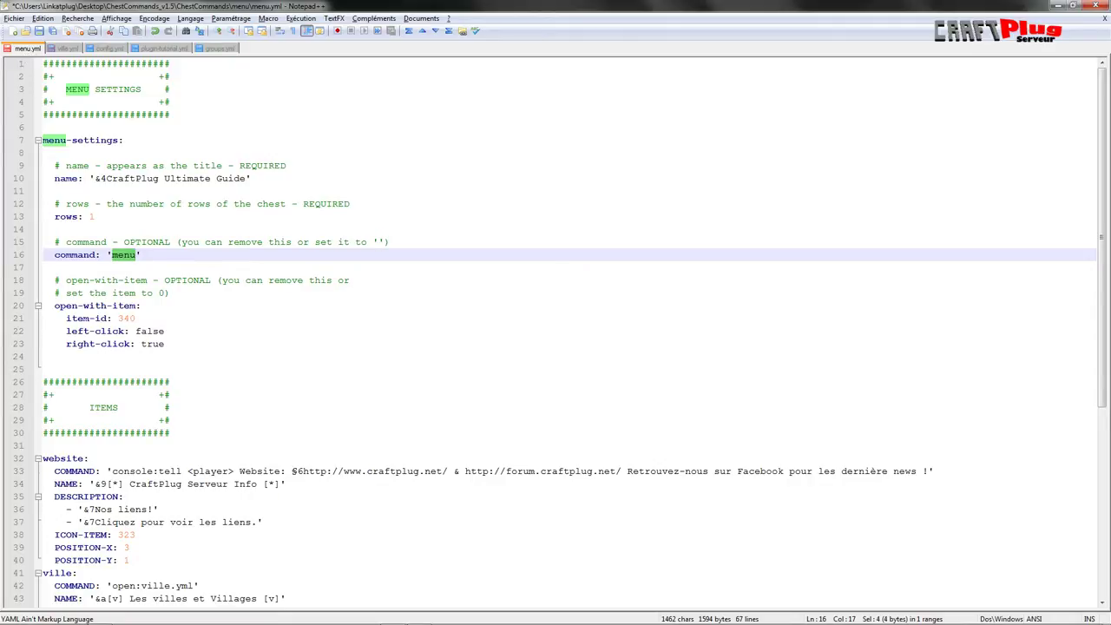
{"action": "left_click", "coordinate": [164, 344]}
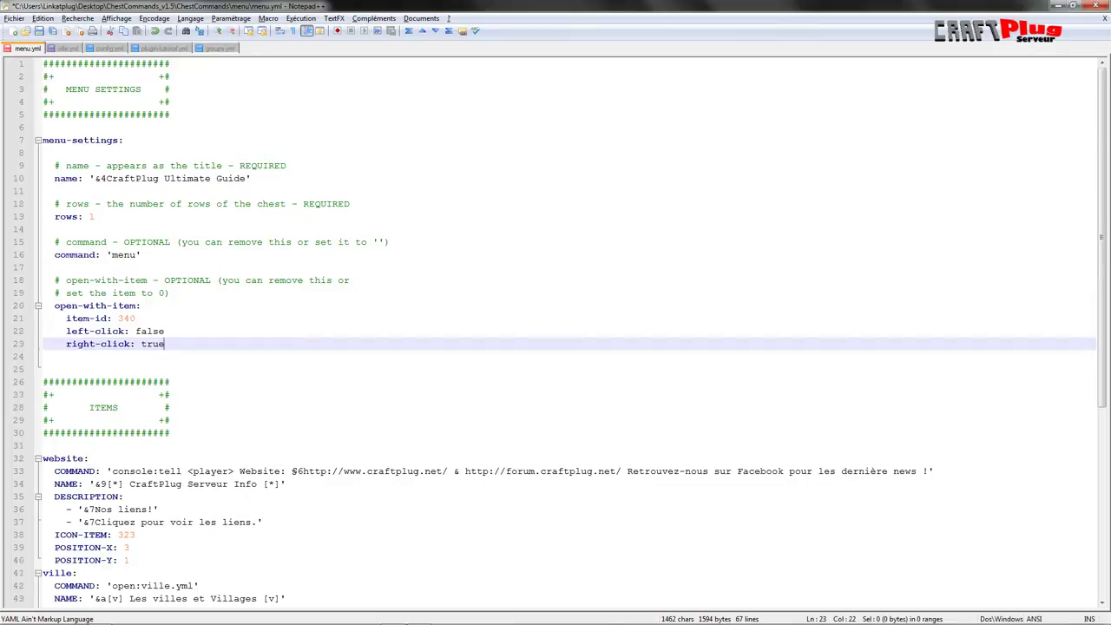
{"action": "scroll", "coordinate": [555, 329], "scroll_direction": "down", "scroll_amount": 3}
{"action": "left_click_drag", "start_coordinate": [71, 166], "coordinate": [136, 203]}
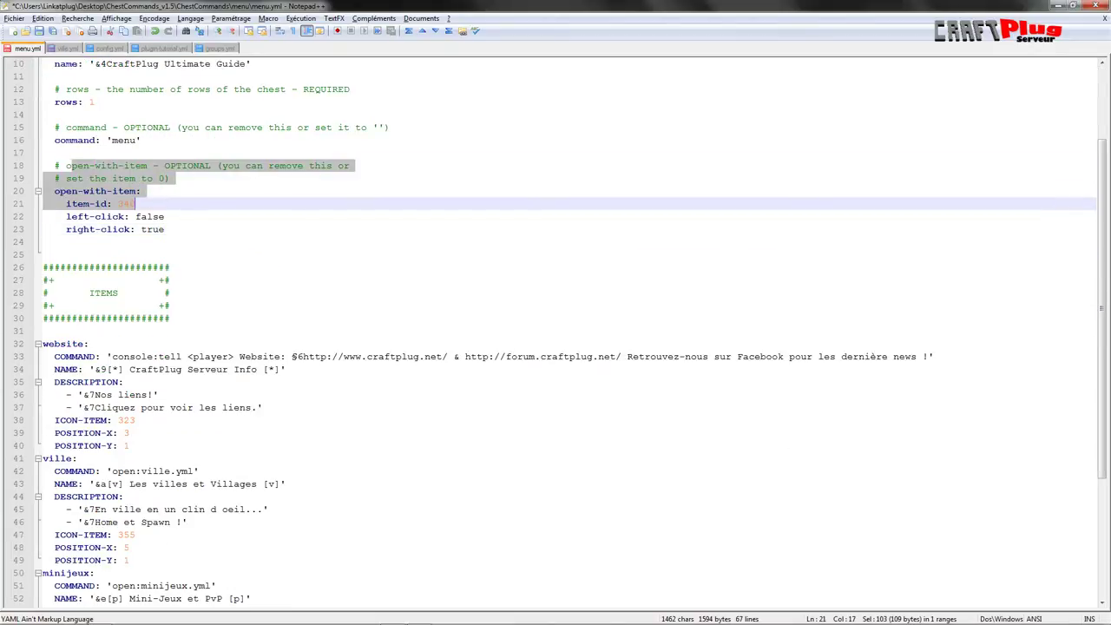
{"action": "left_click", "coordinate": [164, 216]}
{"action": "left_click_drag", "start_coordinate": [54, 191], "coordinate": [141, 191]}
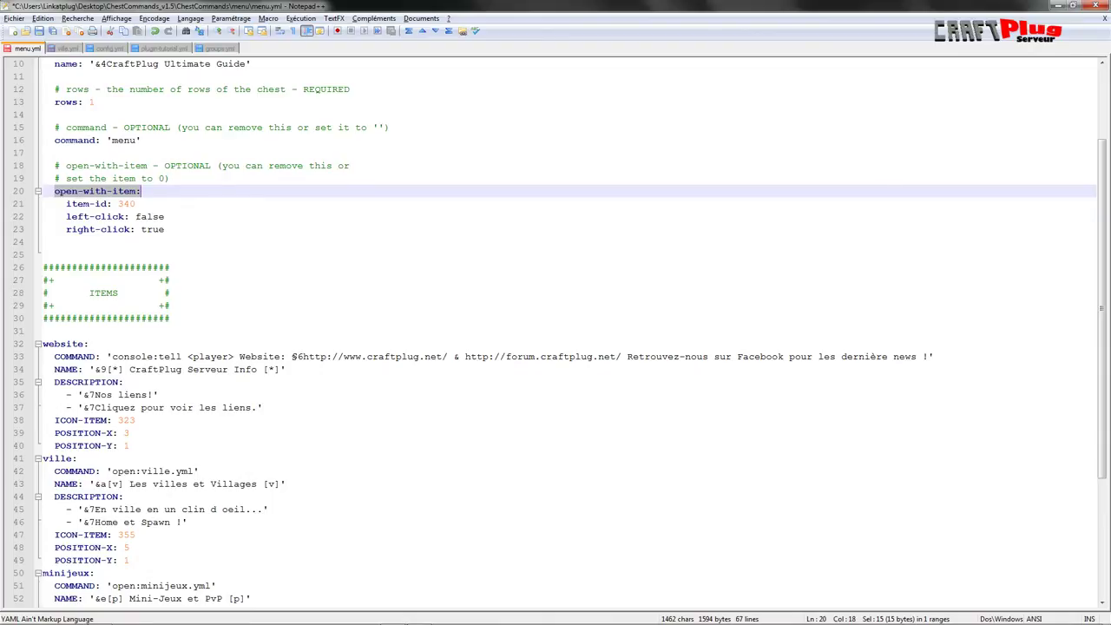
{"action": "left_click", "coordinate": [66, 191]}
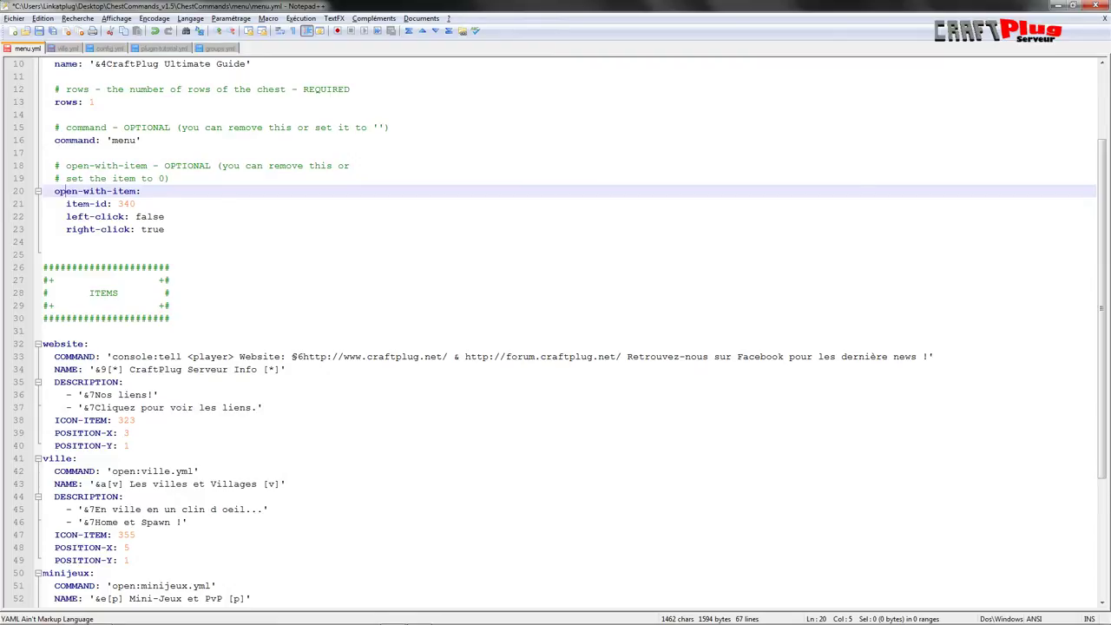
Examine the item-id, left-click and right-click values under open-with-item in menu.yml
{"action": "double_click", "coordinate": [126, 203]}
{"action": "left_click", "coordinate": [135, 203]}
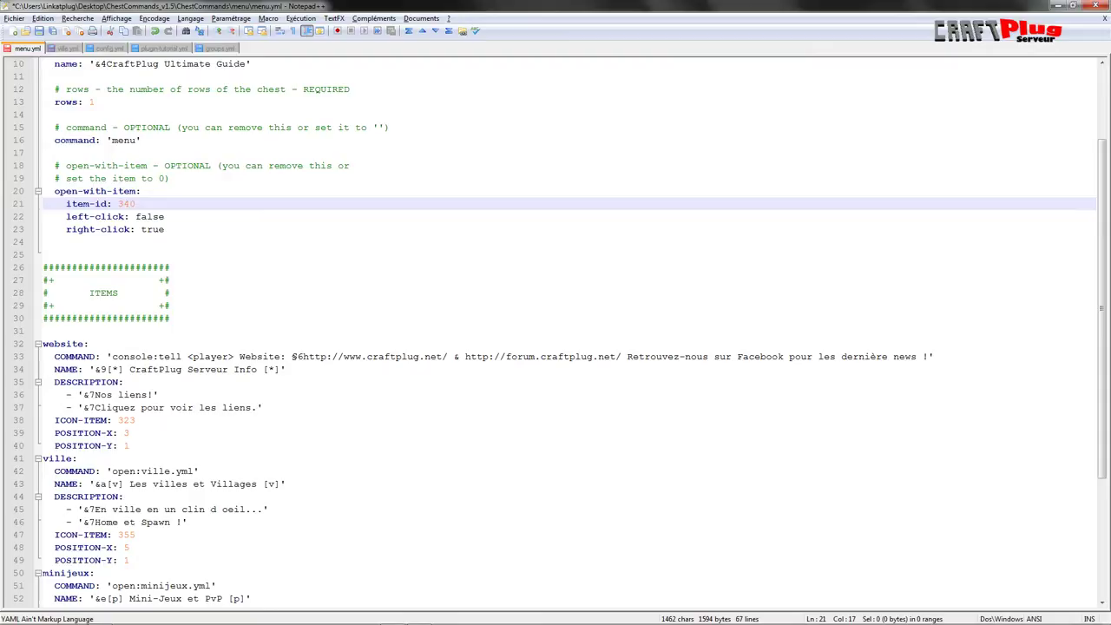
{"action": "left_click", "coordinate": [78, 216]}
{"action": "left_click", "coordinate": [118, 229]}
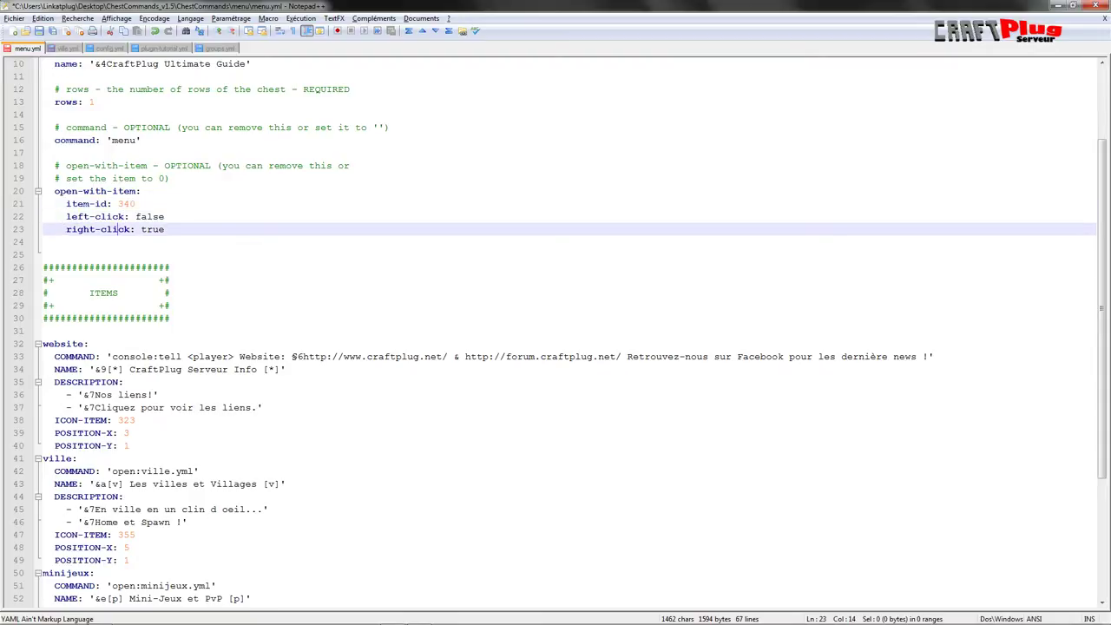
{"action": "left_click", "coordinate": [100, 216]}
{"action": "left_click", "coordinate": [100, 229]}
{"action": "left_click", "coordinate": [77, 191]}
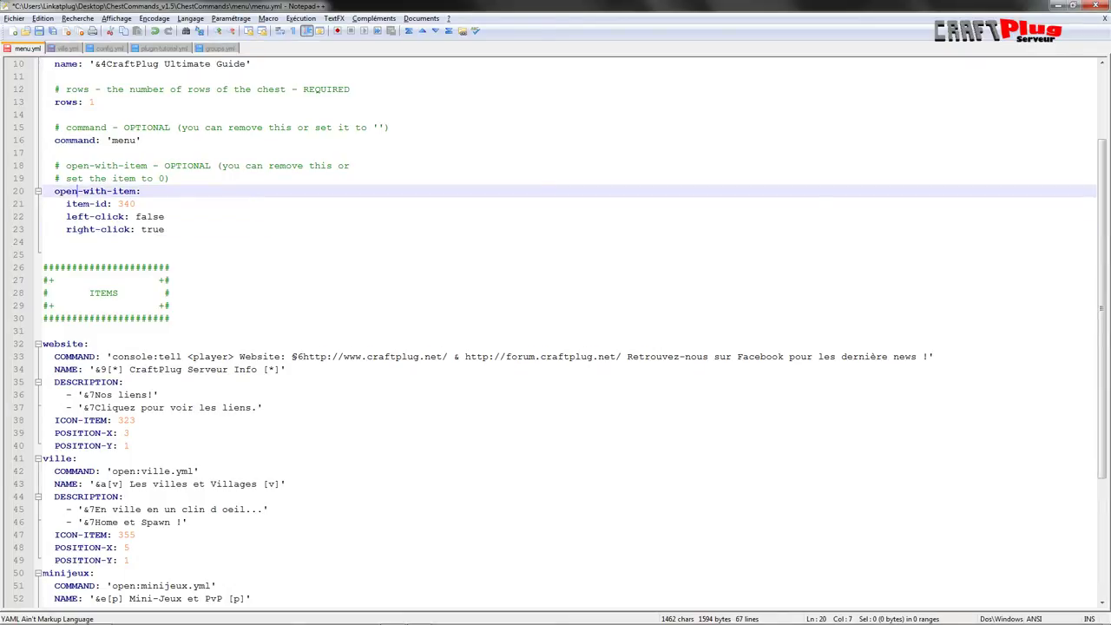
{"action": "left_click_drag", "start_coordinate": [164, 229], "coordinate": [77, 229]}
{"action": "scroll", "coordinate": [77, 229], "scroll_direction": "up", "scroll_amount": 2}
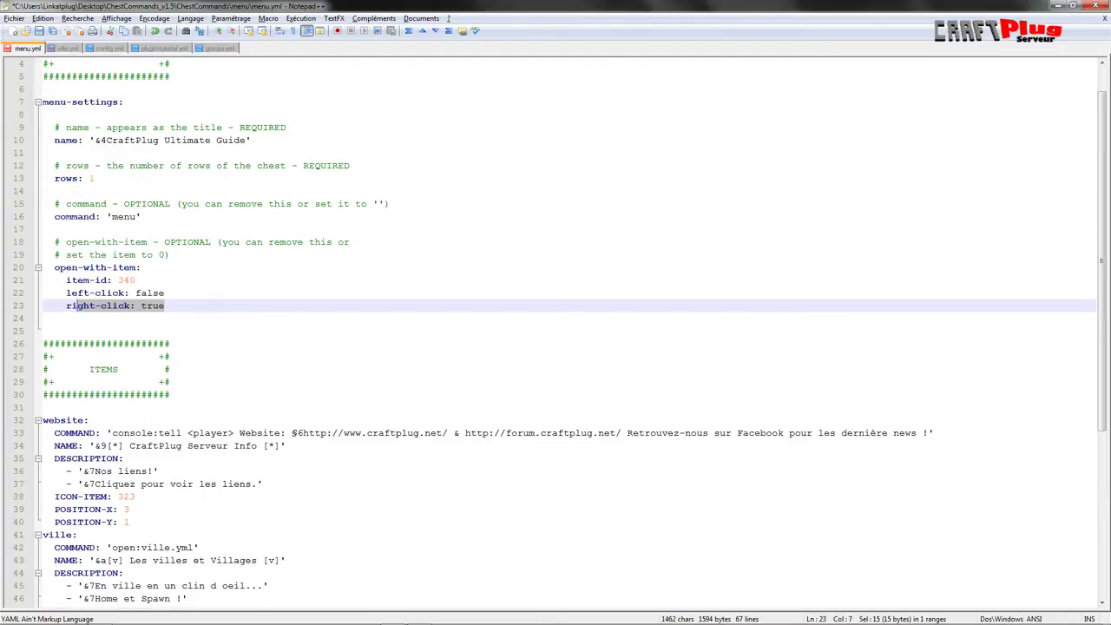
Try setting the open-with-item item-id in menu.yml to 0, and undo the change
{"action": "scroll", "coordinate": [556, 329], "scroll_direction": "down", "scroll_amount": 3}
{"action": "mouse_move", "coordinate": [135, 165]}
{"action": "left_mouse_down"}
{"action": "mouse_move", "coordinate": [112, 166]}
{"action": "mouse_move", "coordinate": [135, 164]}
{"action": "left_mouse_up"}
{"action": "left_click", "coordinate": [112, 165]}
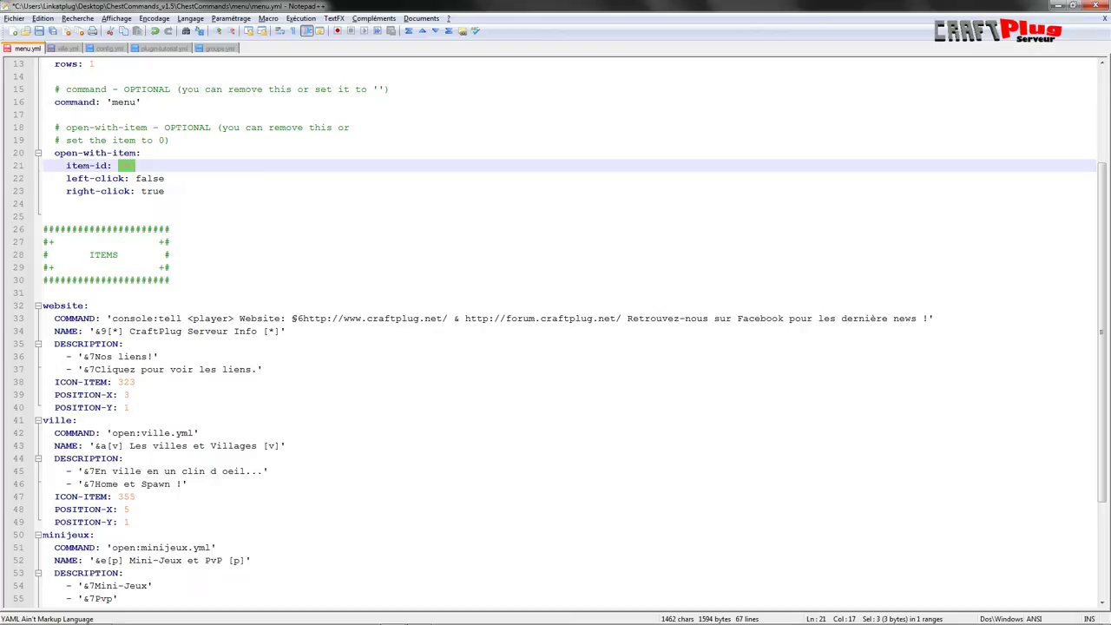
{"action": "type", "text": "0"}
{"action": "key", "text": "ctrl+z"}
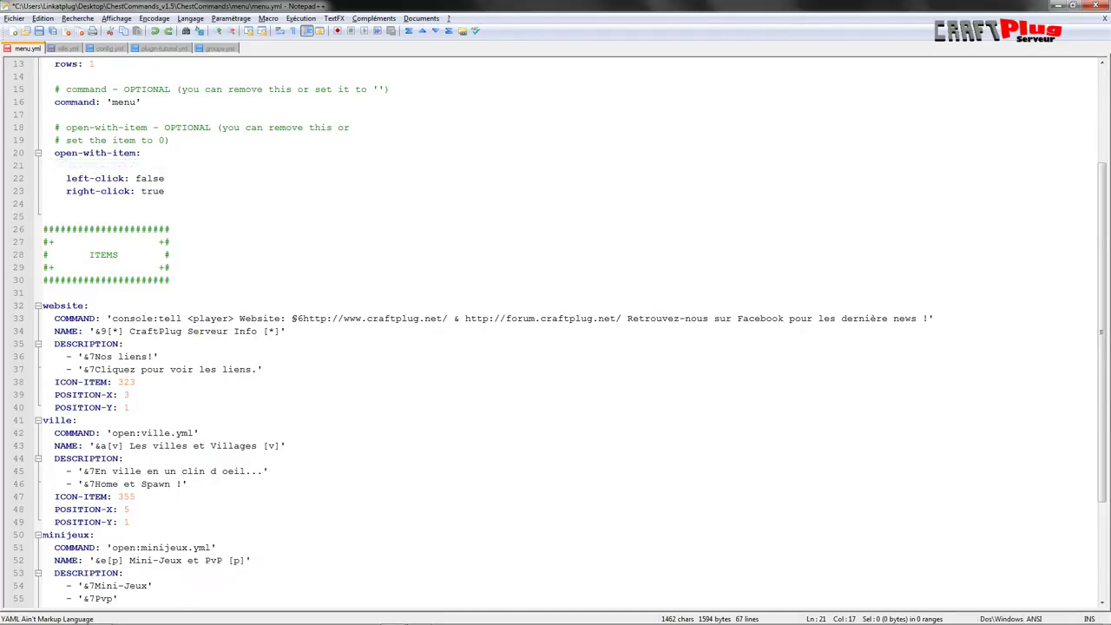
Examine the website item block in menu.yml against the in-game menu screenshot open in Windows Photo Viewer
{"action": "scroll", "coordinate": [555, 330], "scroll_direction": "down", "scroll_amount": 3}
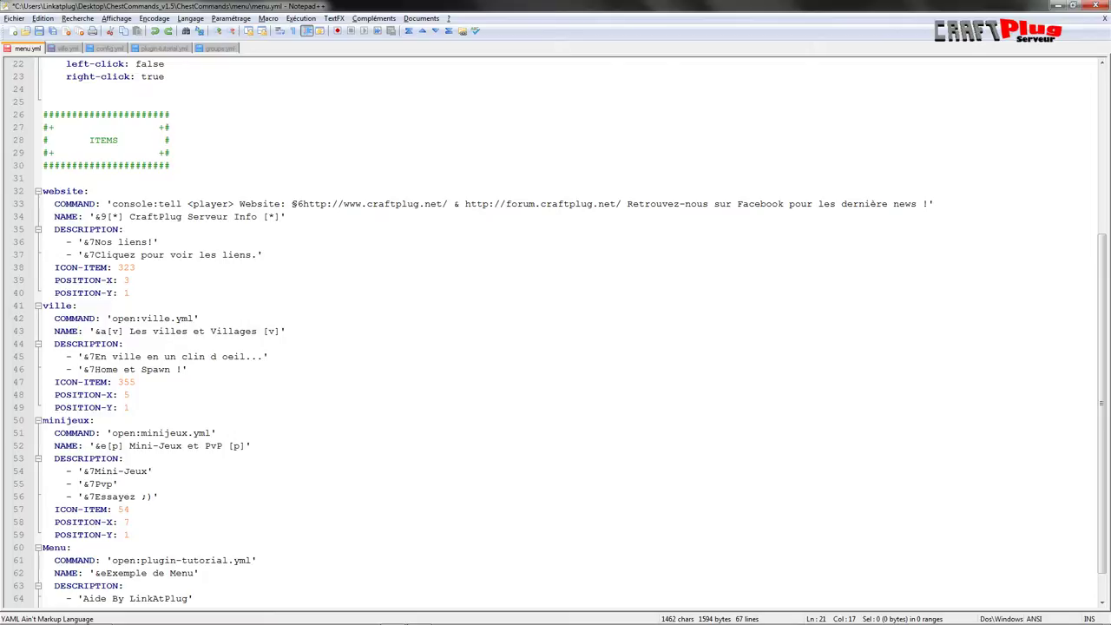
{"action": "left_click_drag", "start_coordinate": [42, 191], "coordinate": [129, 293]}
{"action": "left_click", "coordinate": [130, 292]}
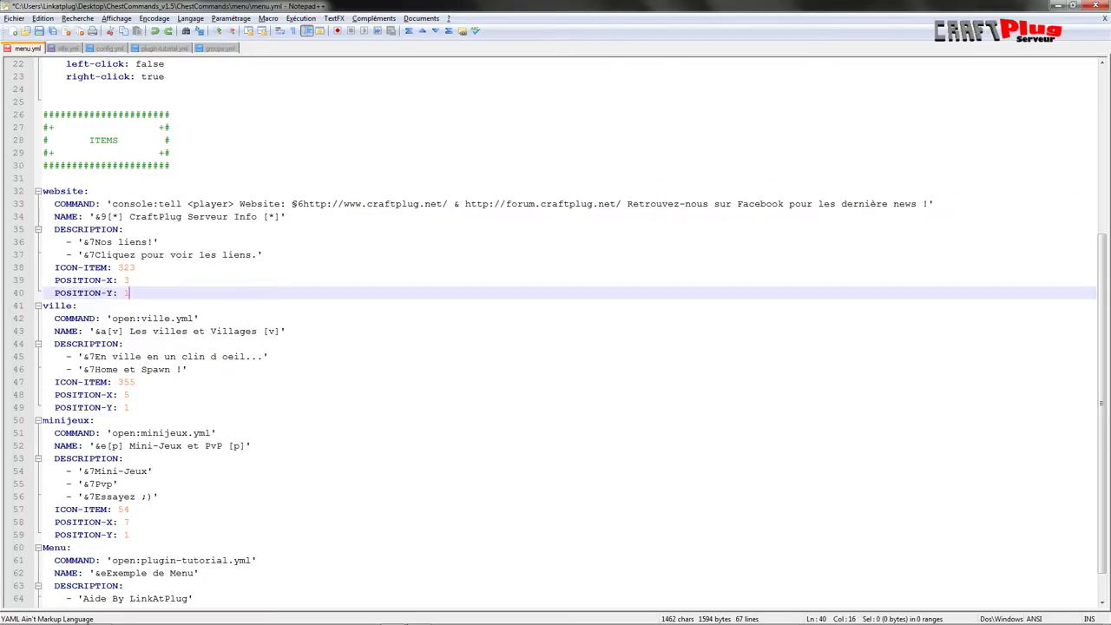
{"action": "left_click_drag", "start_coordinate": [42, 191], "coordinate": [131, 204]}
{"action": "key", "text": "alt+Tab"}
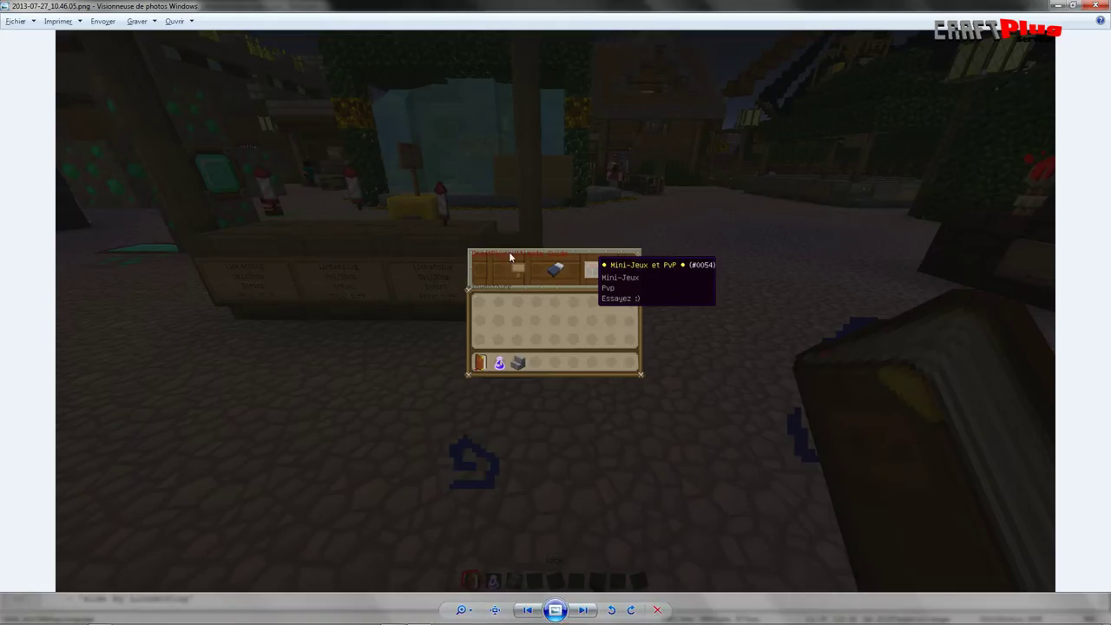
{"action": "key", "text": "alt+Tab"}
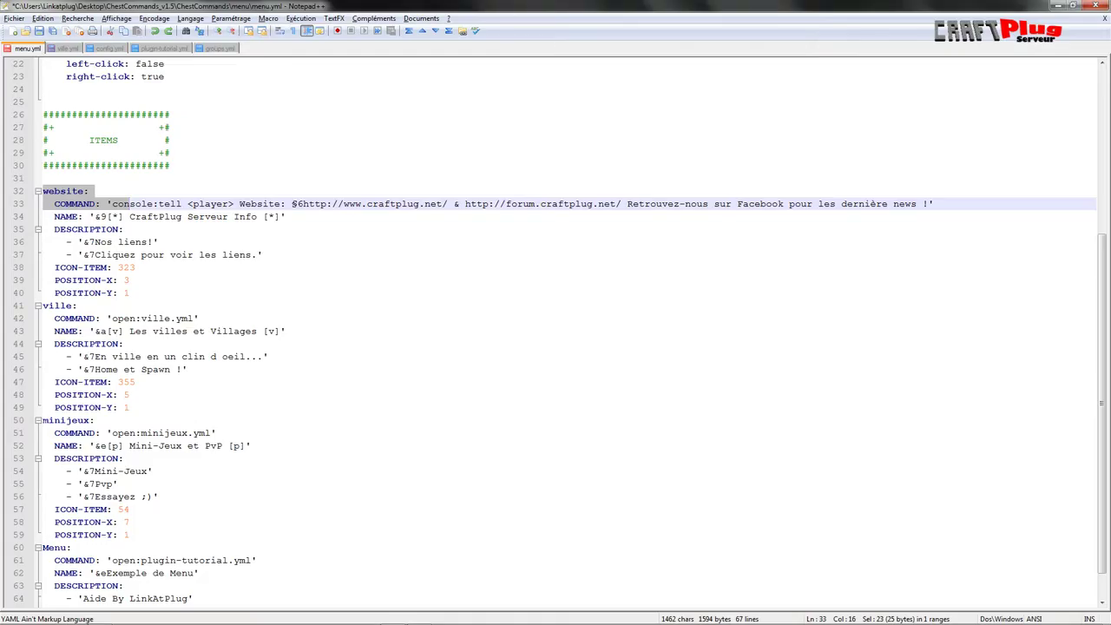
{"action": "left_click", "coordinate": [118, 204]}
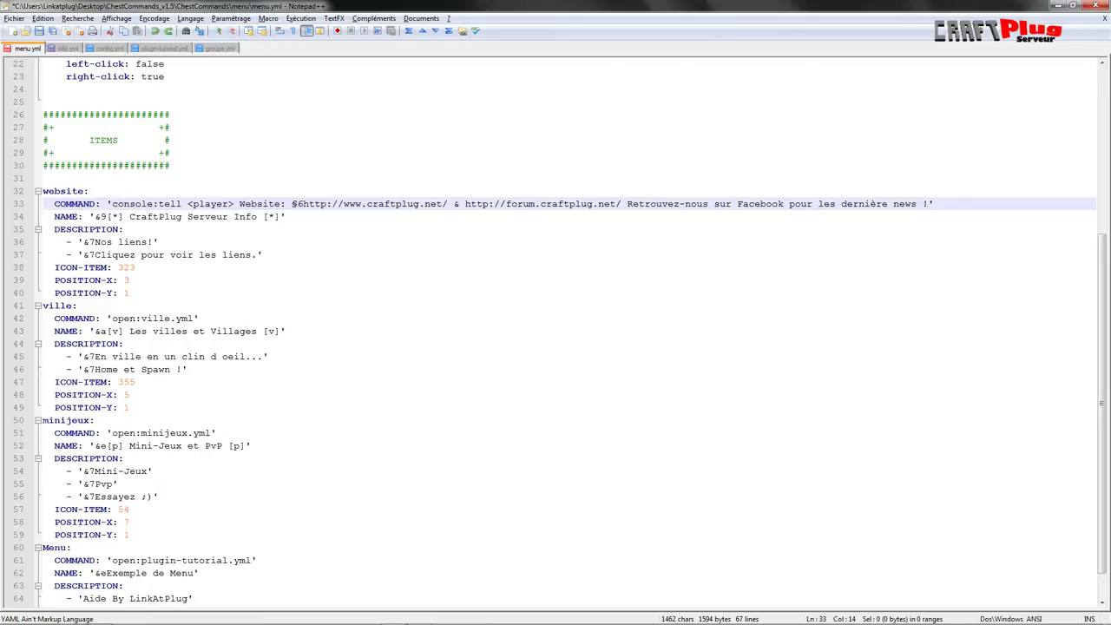
Try adding random characters to the website item's key in menu.yml, and restore the key to website
{"action": "left_click_drag", "start_coordinate": [49, 191], "coordinate": [72, 191]}
{"action": "left_click", "coordinate": [85, 190]}
{"action": "type", "text": "klhdlkhgk"}
{"action": "key", "text": "BackSpace"}
{"action": "key", "text": "BackSpace"}
{"action": "key", "text": "BackSpace"}
{"action": "key", "text": "BackSpace"}
{"action": "key", "text": "BackSpace"}
{"action": "key", "text": "BackSpace"}
{"action": "key", "text": "BackSpace"}
{"action": "key", "text": "BackSpace"}
{"action": "key", "text": "BackSpace"}
{"action": "key", "text": "BackSpace"}
{"action": "type", "text": "e"}
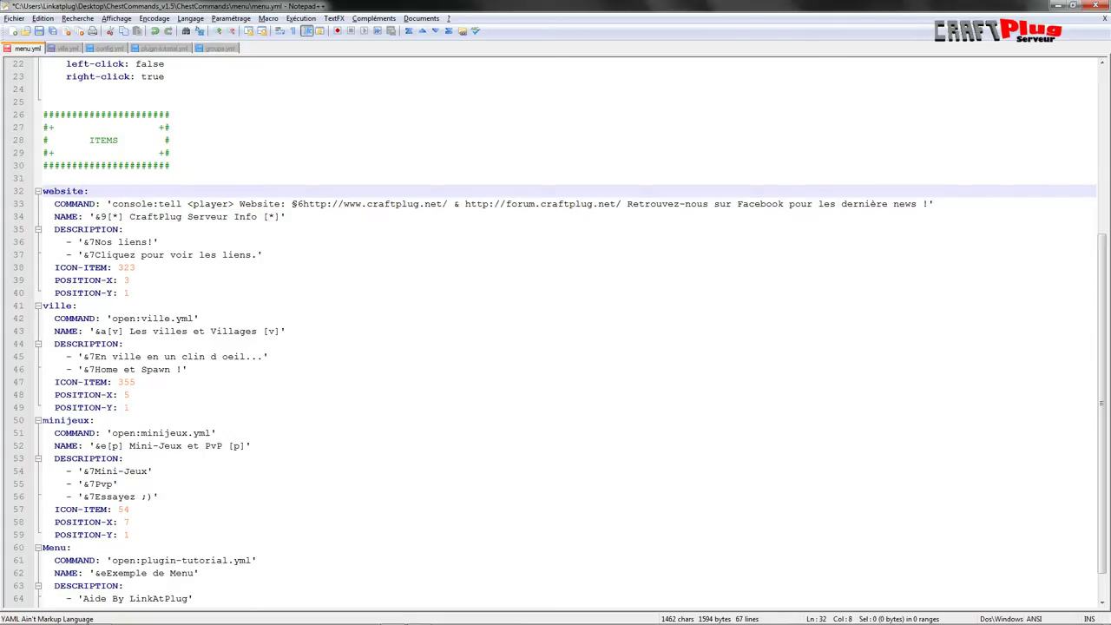
Examine the website and ville item keys in the ITEMS section of menu.yml
{"action": "scroll", "coordinate": [16, 318], "scroll_direction": "down", "scroll_amount": 1}
{"action": "left_click_drag", "start_coordinate": [43, 153], "coordinate": [90, 154]}
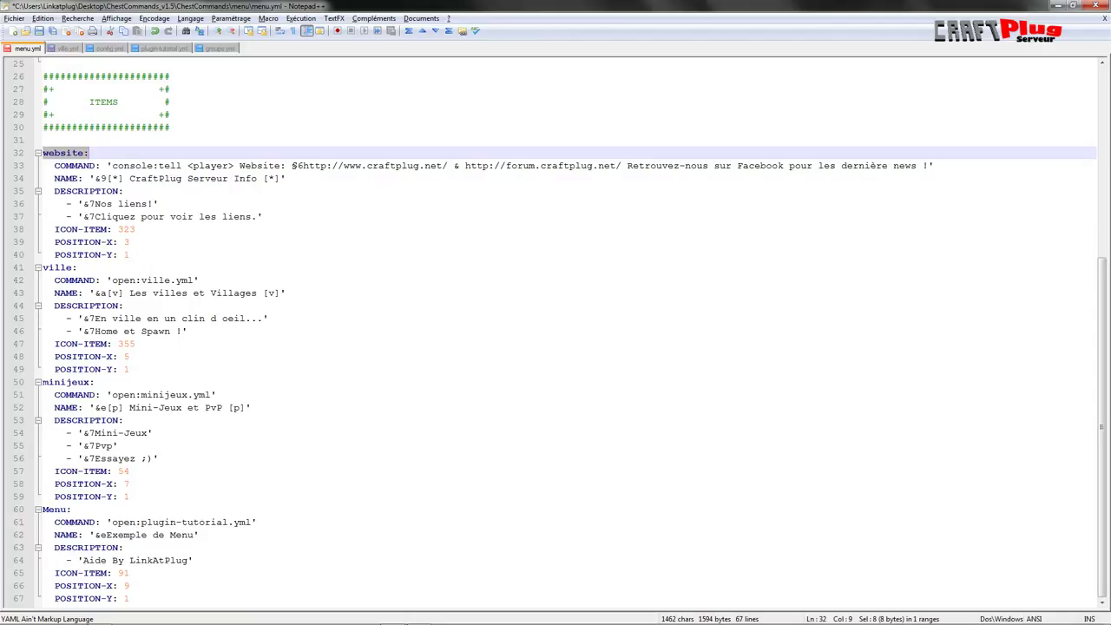
{"action": "left_click", "coordinate": [60, 153]}
{"action": "mouse_move", "coordinate": [49, 153]}
{"action": "left_mouse_down"}
{"action": "mouse_move", "coordinate": [78, 154]}
{"action": "mouse_move", "coordinate": [50, 154]}
{"action": "left_mouse_up"}
{"action": "left_click", "coordinate": [47, 268]}
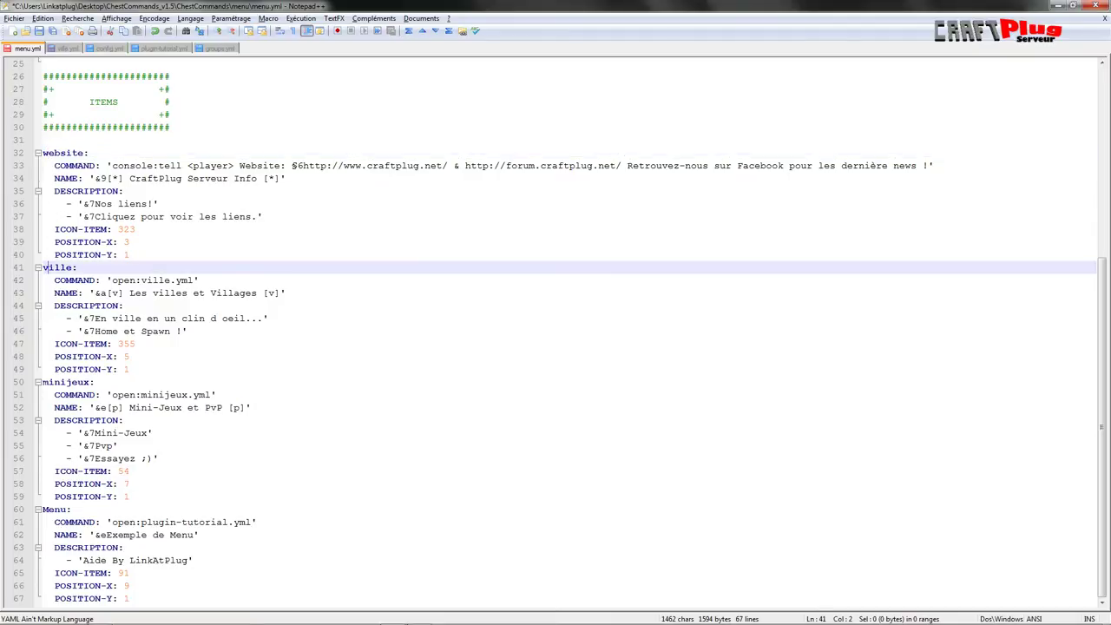
Examine the minijeux and Menu item keys and the menu settings section in menu.yml
{"action": "left_click", "coordinate": [48, 382]}
{"action": "left_click", "coordinate": [44, 510]}
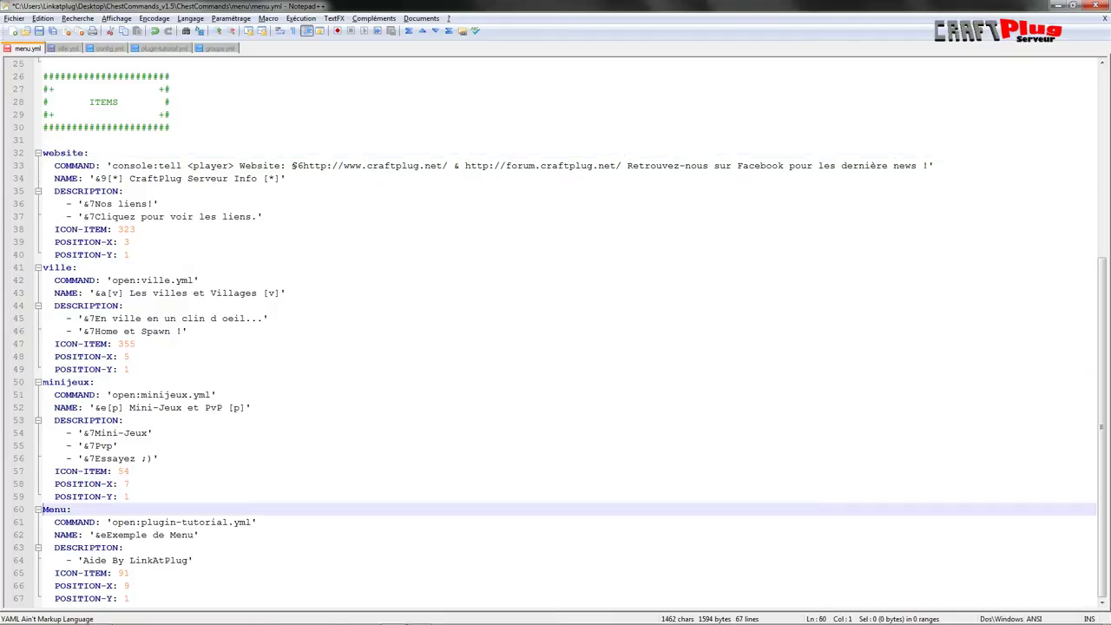
{"action": "scroll", "coordinate": [555, 329], "scroll_direction": "up", "scroll_amount": 8}
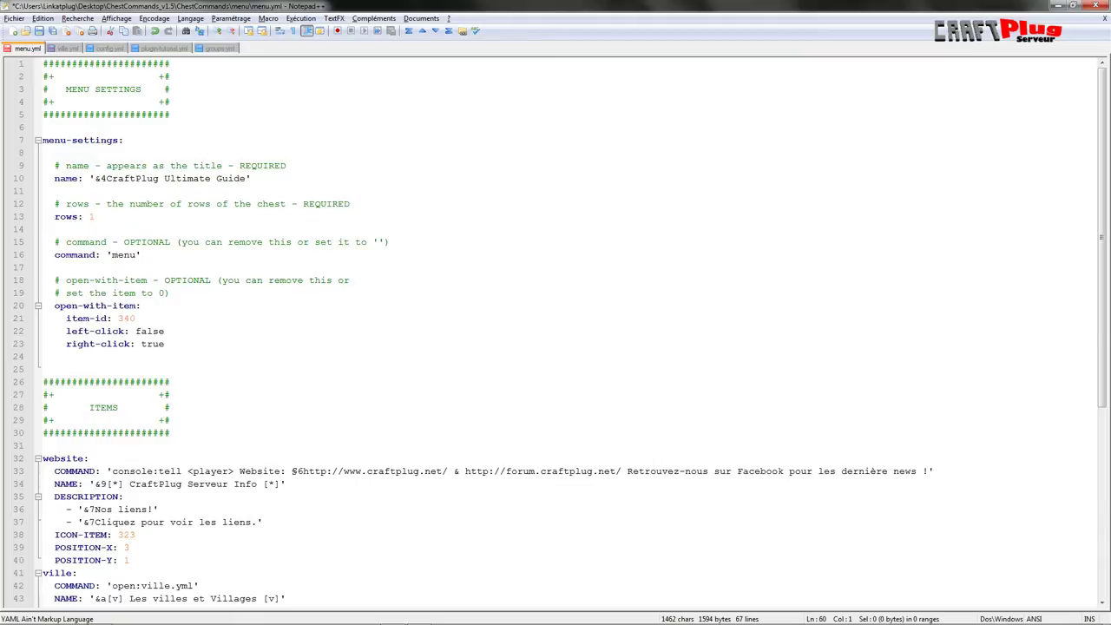
{"action": "scroll", "coordinate": [556, 330], "scroll_direction": "down", "scroll_amount": 7}
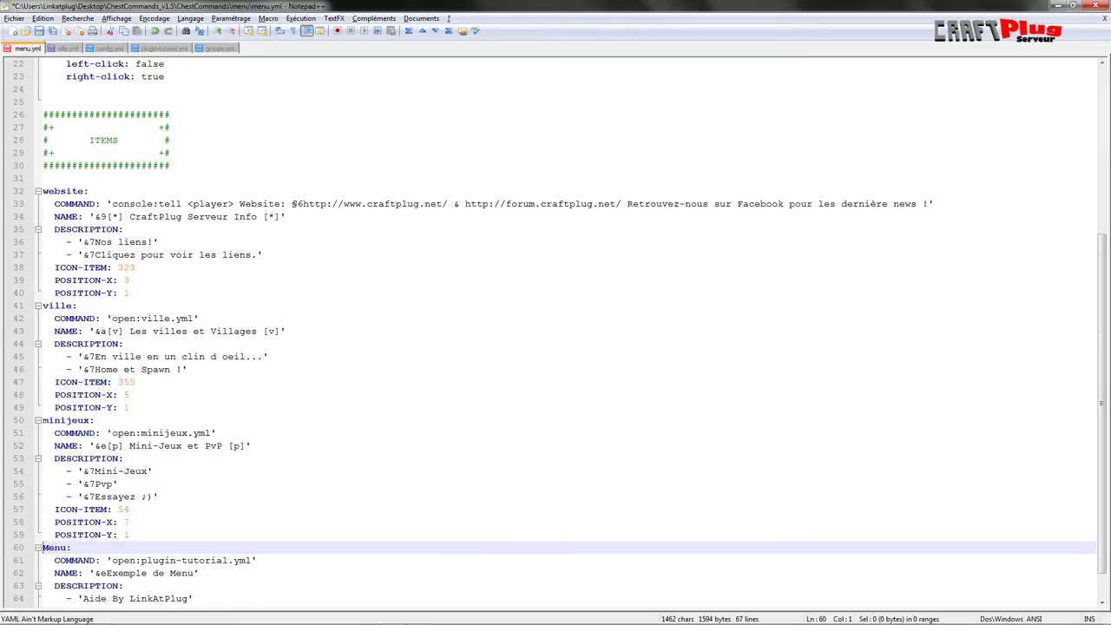
Examine the website item's COMMAND line, covering the console: prefix, the tell command, the <player> placeholder and the message text
{"action": "left_click_drag", "start_coordinate": [112, 204], "coordinate": [160, 204]}
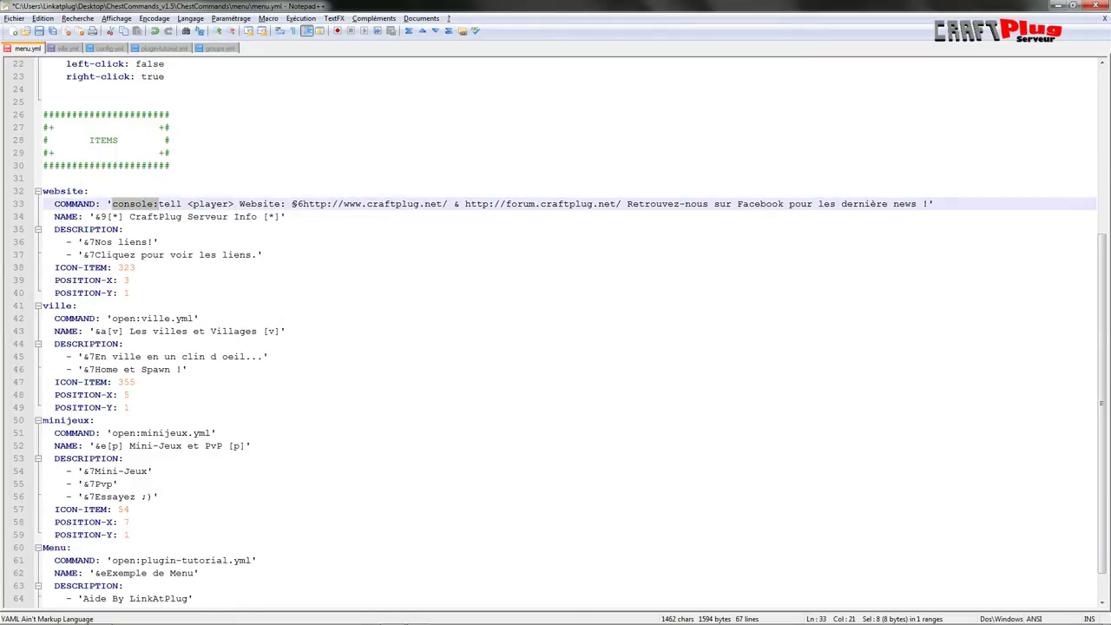
{"action": "left_click", "coordinate": [129, 204]}
{"action": "left_click_drag", "start_coordinate": [111, 204], "coordinate": [233, 203]}
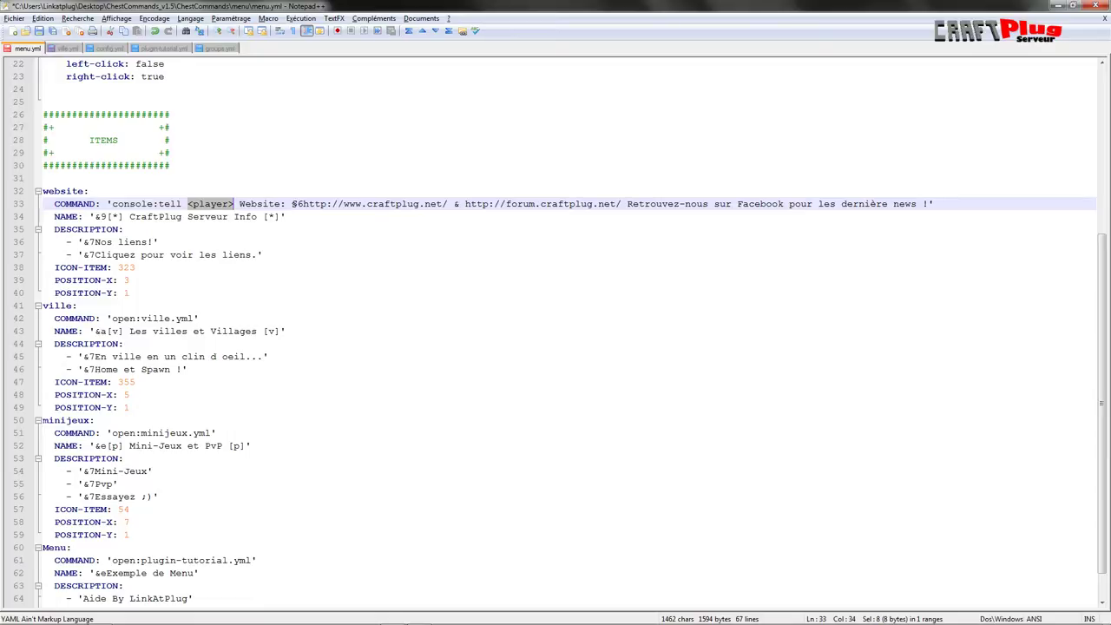
{"action": "left_click", "coordinate": [160, 204]}
{"action": "left_click", "coordinate": [181, 204]}
{"action": "key", "text": "Right"}
{"action": "key", "text": "Right"}
{"action": "key", "text": "Right"}
{"action": "key", "text": "Right"}
{"action": "key", "text": "Right"}
{"action": "left_click_drag", "start_coordinate": [189, 203], "coordinate": [234, 205]}
{"action": "left_click", "coordinate": [191, 204]}
{"action": "left_click_drag", "start_coordinate": [187, 204], "coordinate": [227, 205]}
{"action": "left_click", "coordinate": [232, 206]}
{"action": "left_click_drag", "start_coordinate": [240, 204], "coordinate": [926, 205]}
{"action": "left_click", "coordinate": [135, 267]}
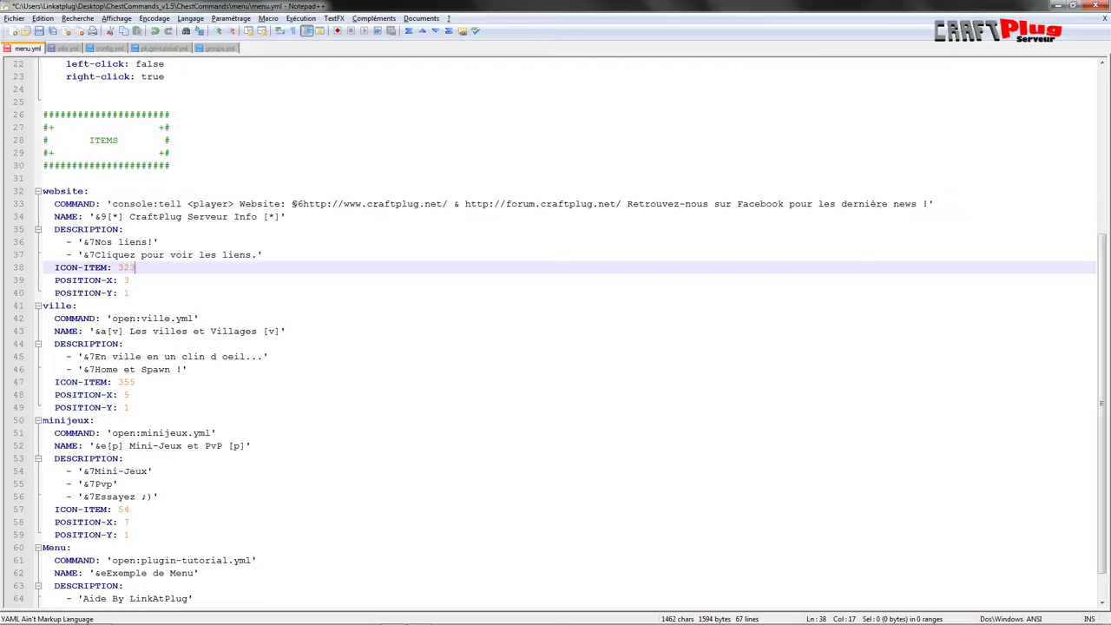
Try replacing tell with say and removing <player> and say from the website item's COMMAND, and undo the edits
{"action": "left_click_drag", "start_coordinate": [227, 204], "coordinate": [158, 205]}
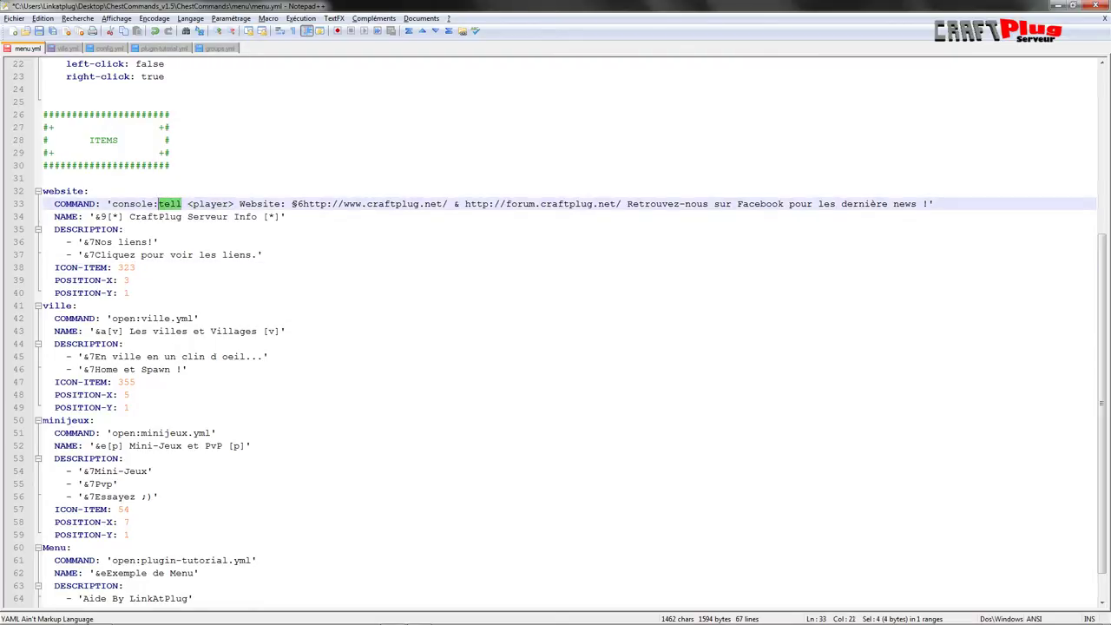
{"action": "type", "text": "say"}
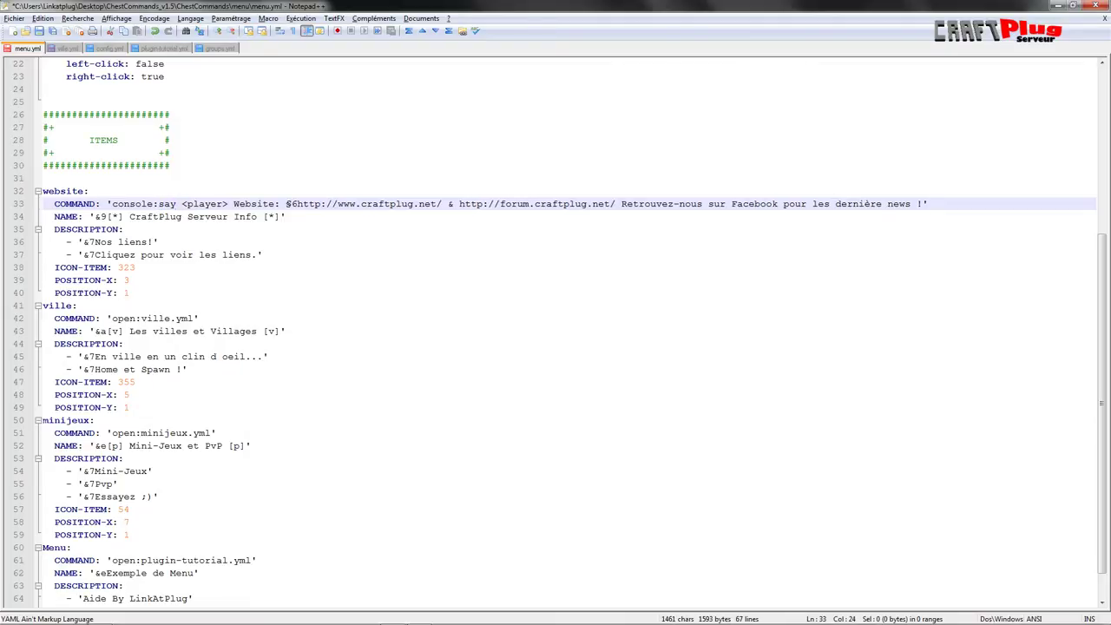
{"action": "left_click_drag", "start_coordinate": [228, 205], "coordinate": [186, 205]}
{"action": "key", "text": "BackSpace"}
{"action": "key", "text": "BackSpace"}
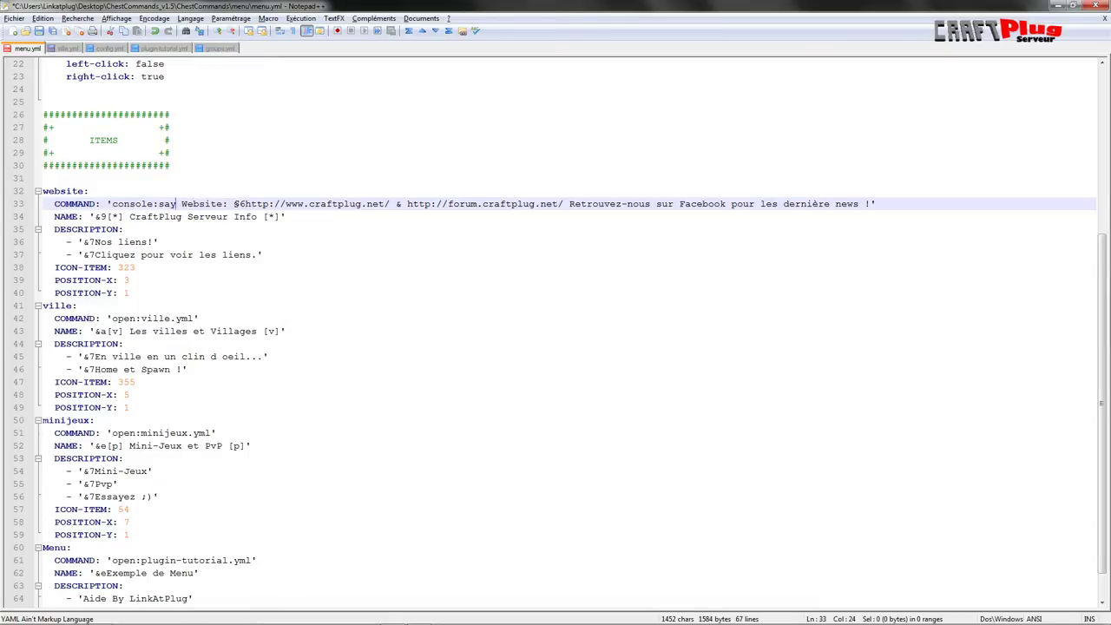
{"action": "key", "text": "BackSpace"}
{"action": "key", "text": "BackSpace"}
{"action": "key", "text": "BackSpace"}
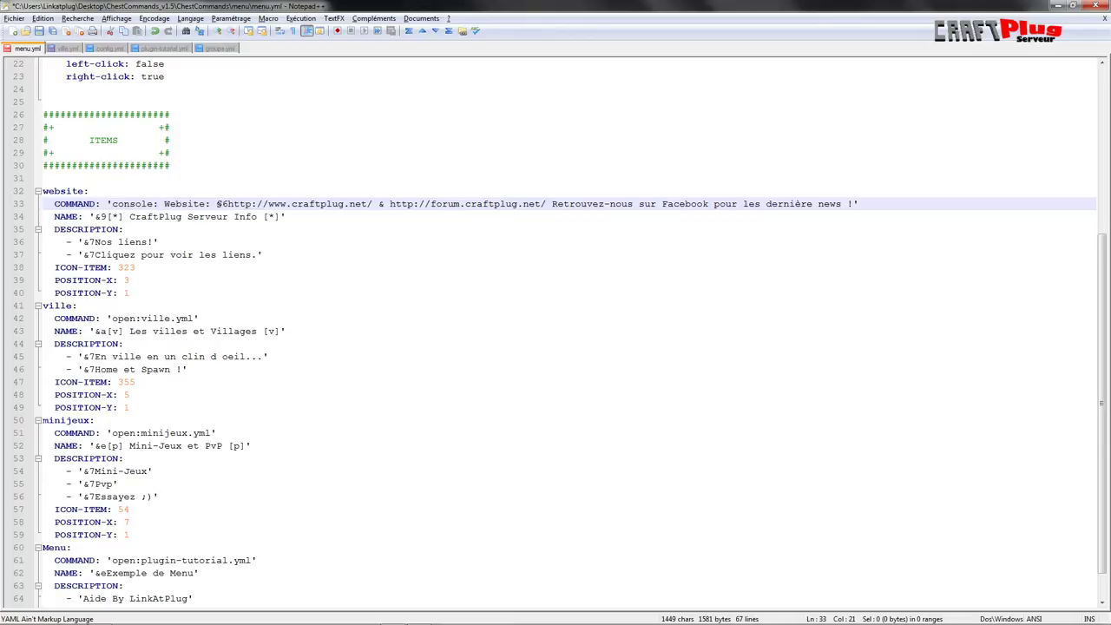
{"action": "key", "text": "ctrl+z"}
{"action": "key", "text": "ctrl+z"}
{"action": "key", "text": "ctrl+z"}
{"action": "key", "text": "ctrl+z"}
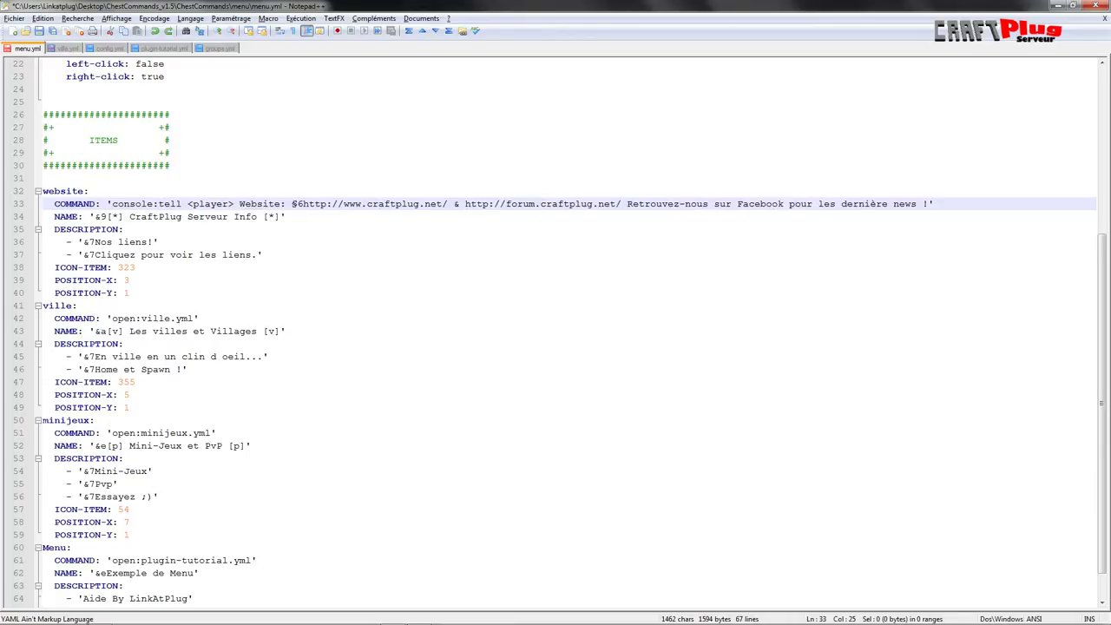
Check the website item's NAME symbols against the in-game menu screenshot, and review its DESCRIPTION and POSITION-X lines
{"action": "left_click", "coordinate": [60, 216]}
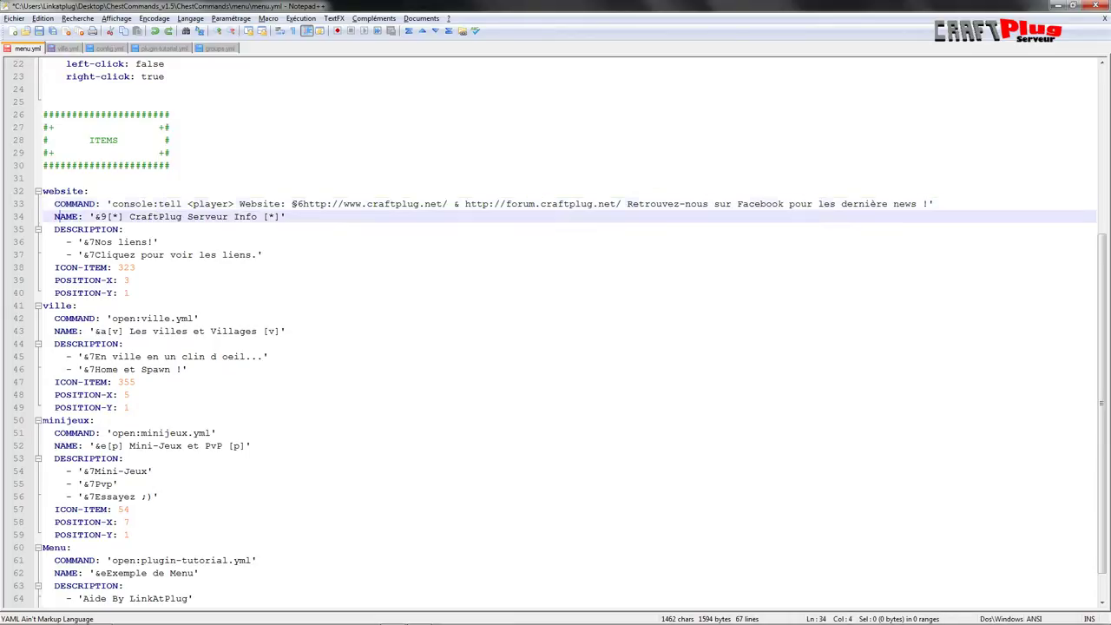
{"action": "scroll", "coordinate": [555, 329], "scroll_direction": "down", "scroll_amount": 1}
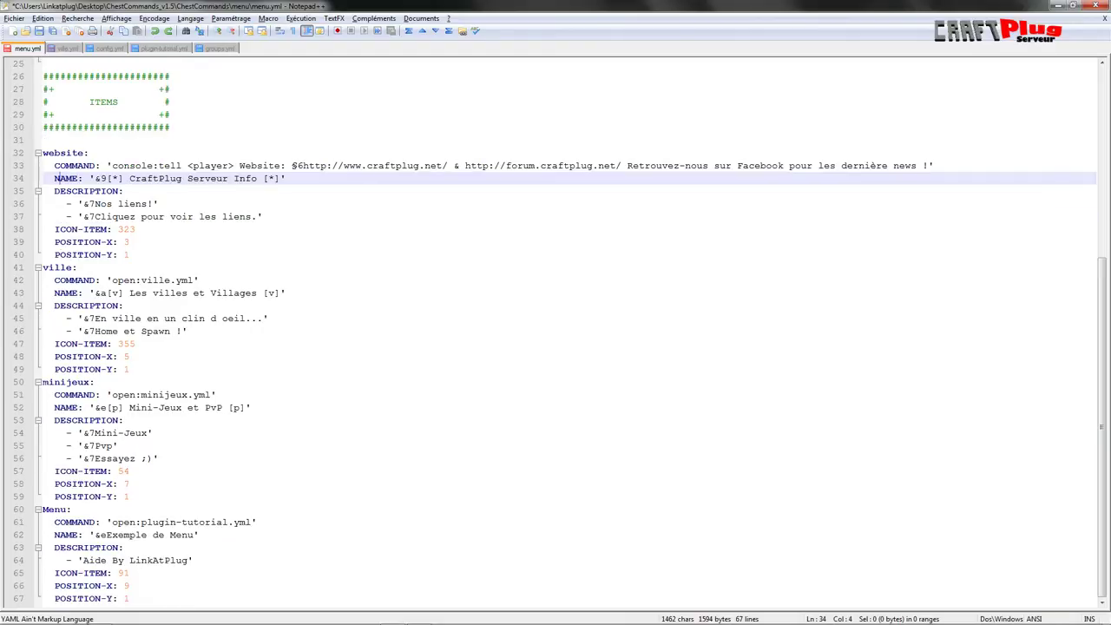
{"action": "left_click_drag", "start_coordinate": [281, 178], "coordinate": [265, 180]}
{"action": "key", "text": "alt+Tab"}
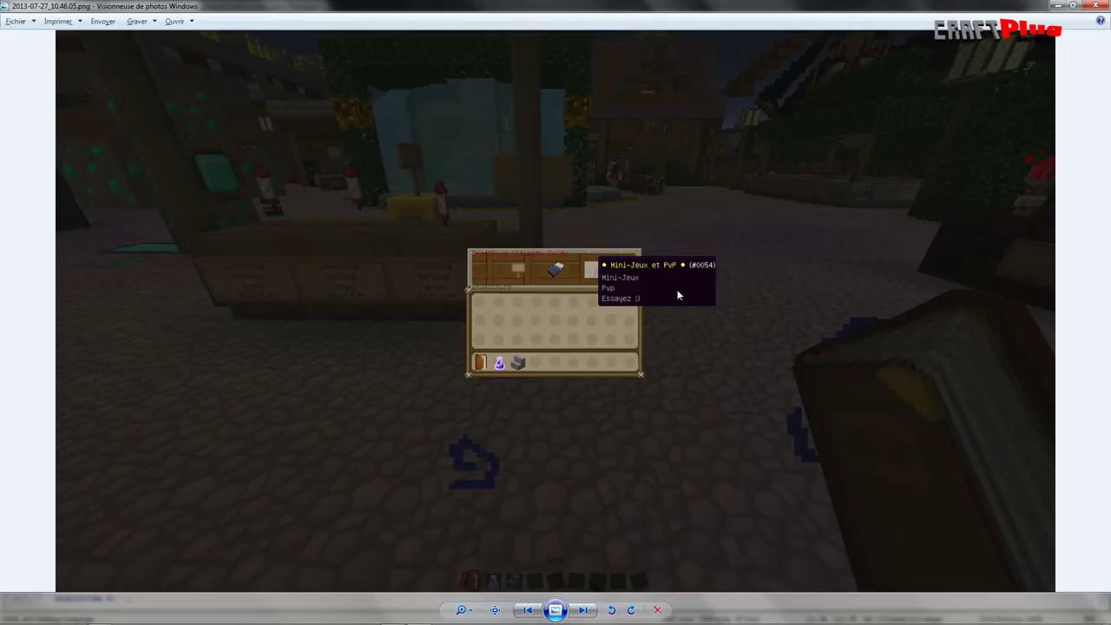
{"action": "key", "text": "alt+Tab"}
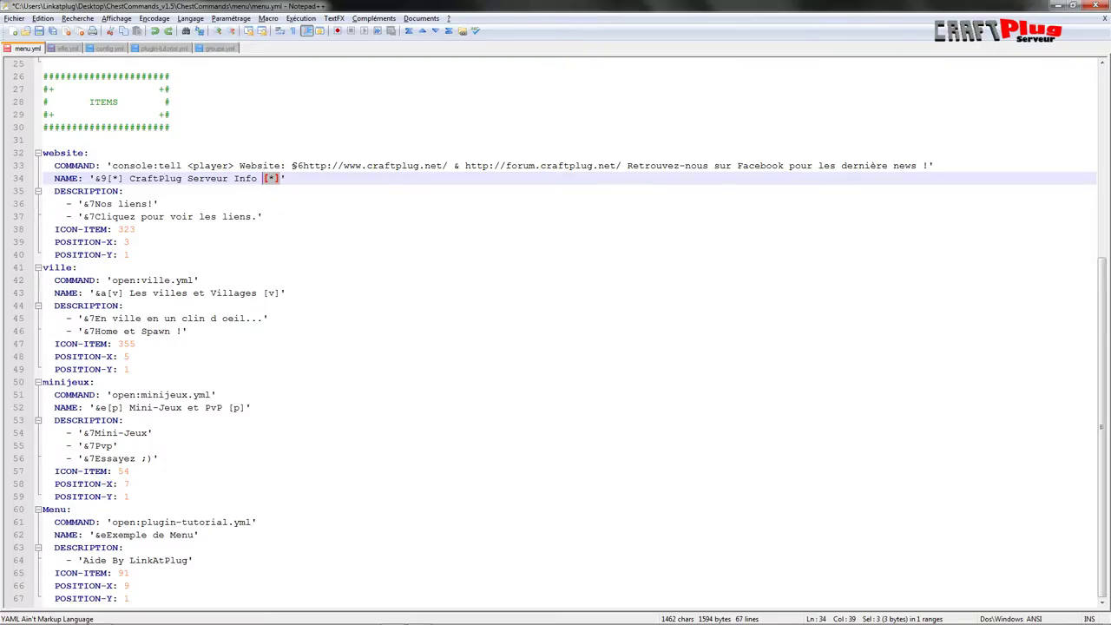
{"action": "left_click_drag", "start_coordinate": [55, 191], "coordinate": [60, 191]}
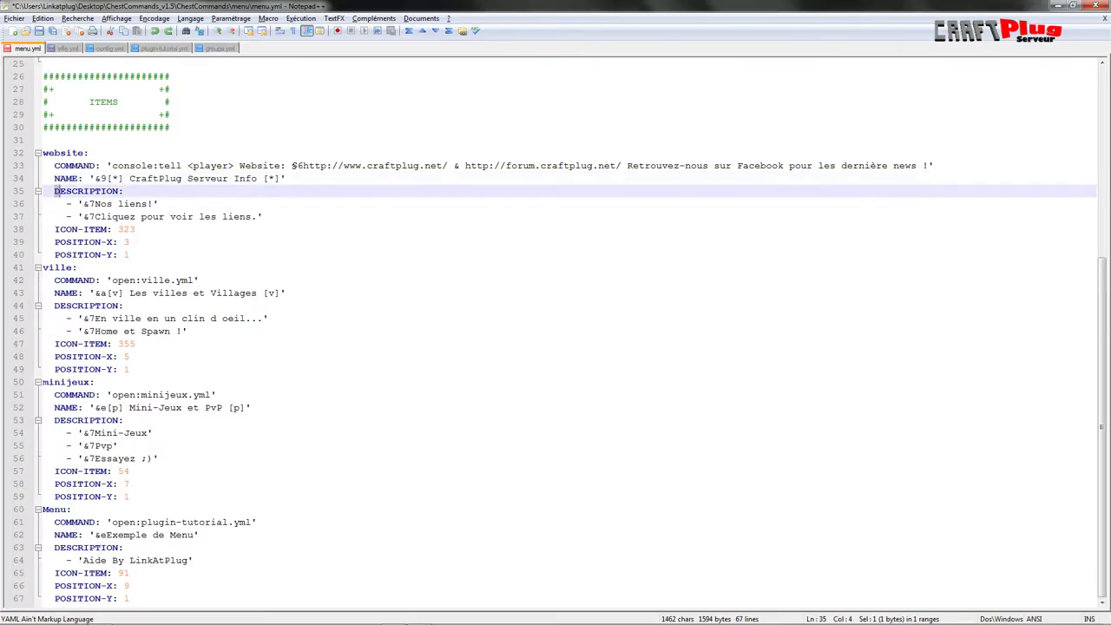
{"action": "left_click", "coordinate": [71, 242]}
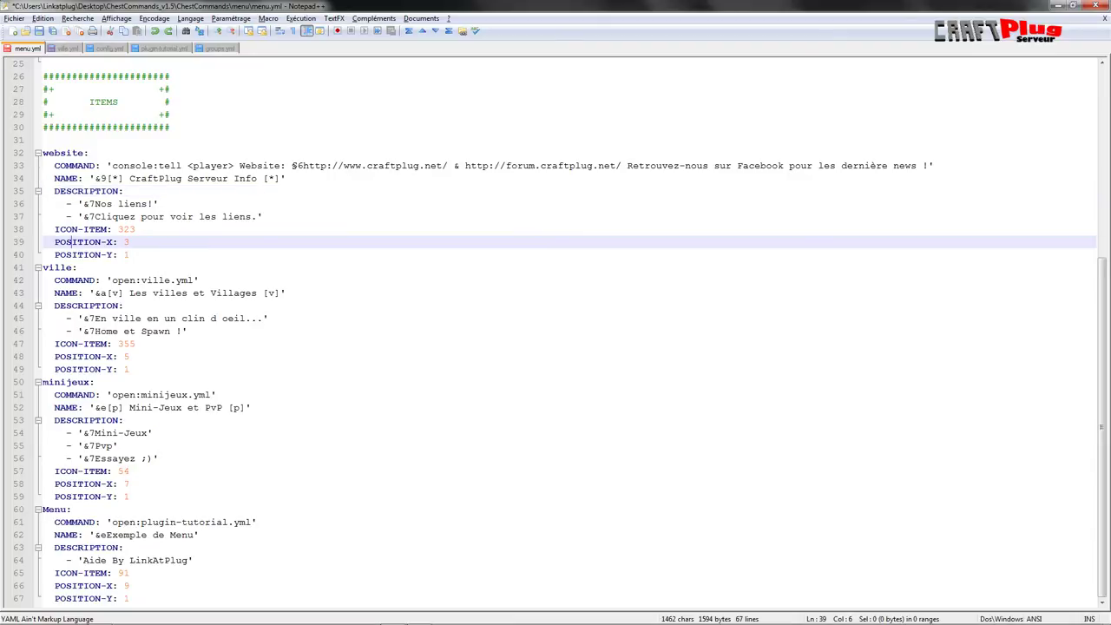
Examine the minijeux item block in menu.yml, focusing on its key, the open:minijeux.yml command and the NAME formatting
{"action": "left_click", "coordinate": [68, 383]}
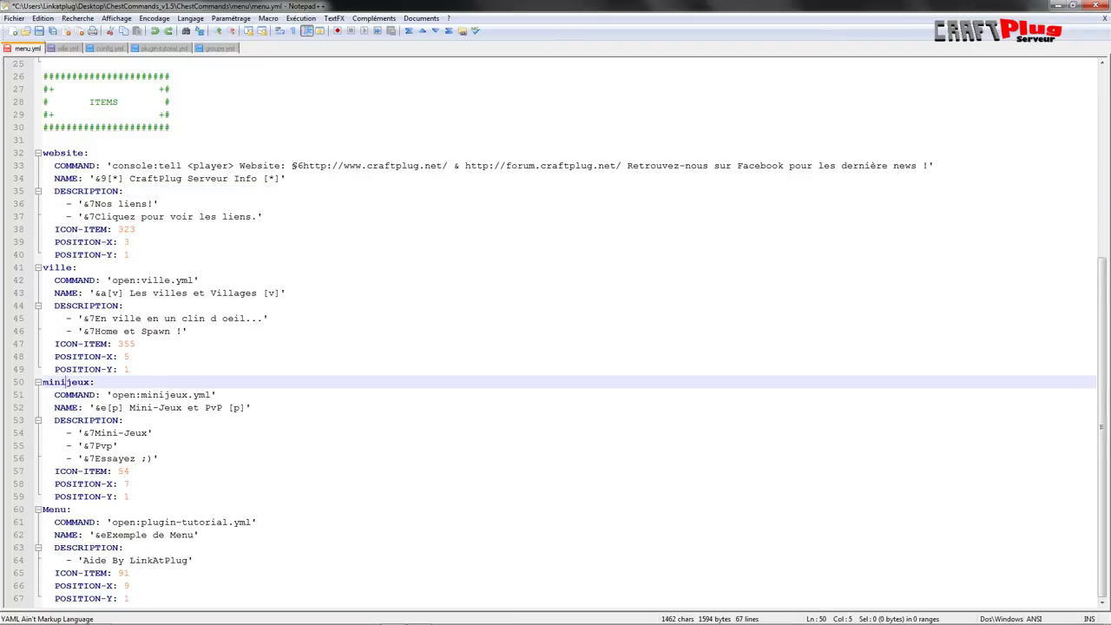
{"action": "left_click_drag", "start_coordinate": [41, 383], "coordinate": [131, 496]}
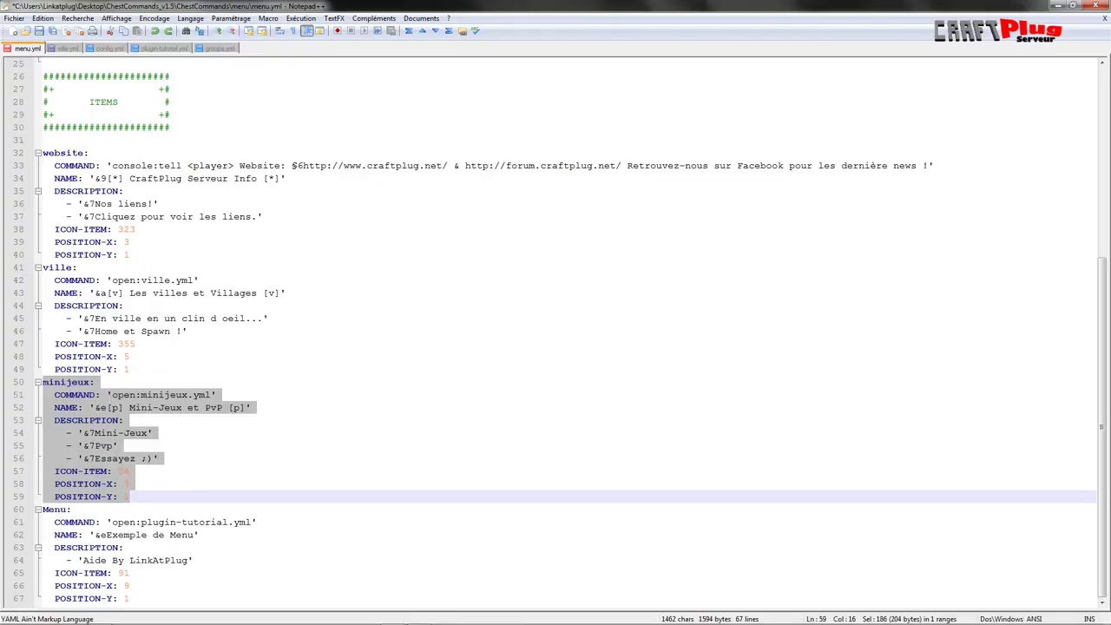
{"action": "left_click", "coordinate": [84, 387]}
{"action": "left_click_drag", "start_coordinate": [42, 383], "coordinate": [93, 382]}
{"action": "left_click_drag", "start_coordinate": [140, 395], "coordinate": [212, 395]}
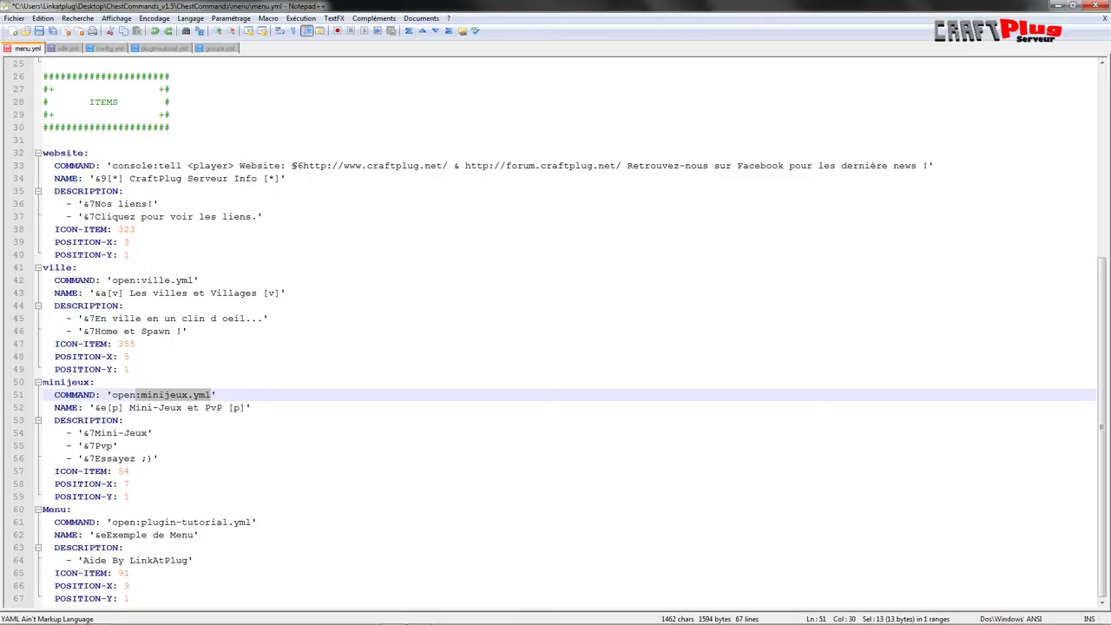
{"action": "left_click", "coordinate": [55, 407]}
{"action": "left_click_drag", "start_coordinate": [94, 407], "coordinate": [123, 407]}
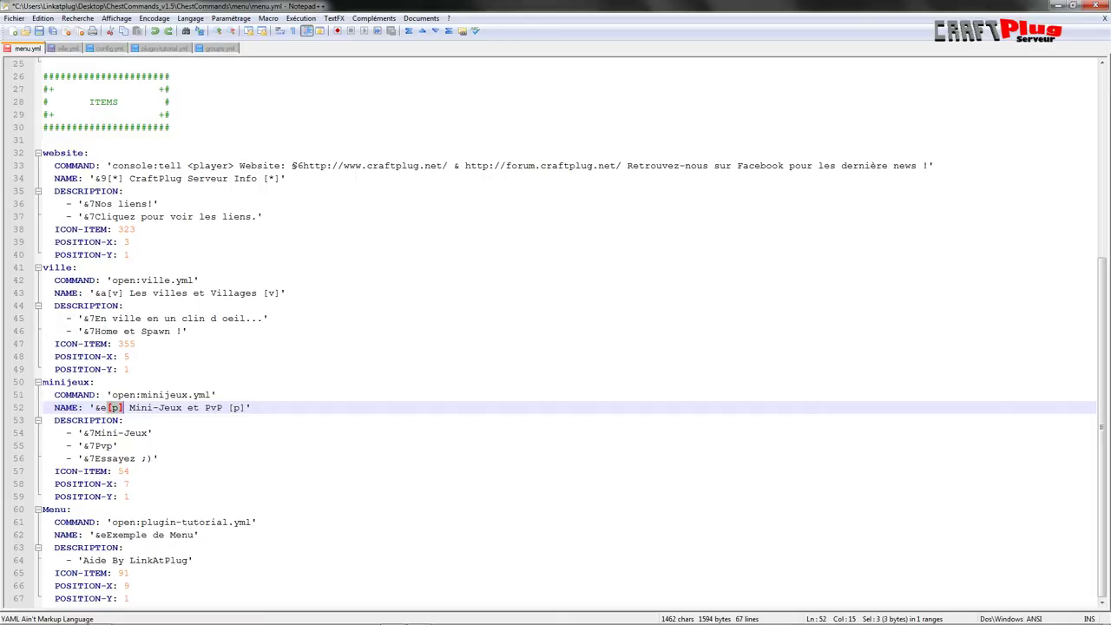
{"action": "left_click", "coordinate": [128, 407]}
{"action": "left_click", "coordinate": [122, 432]}
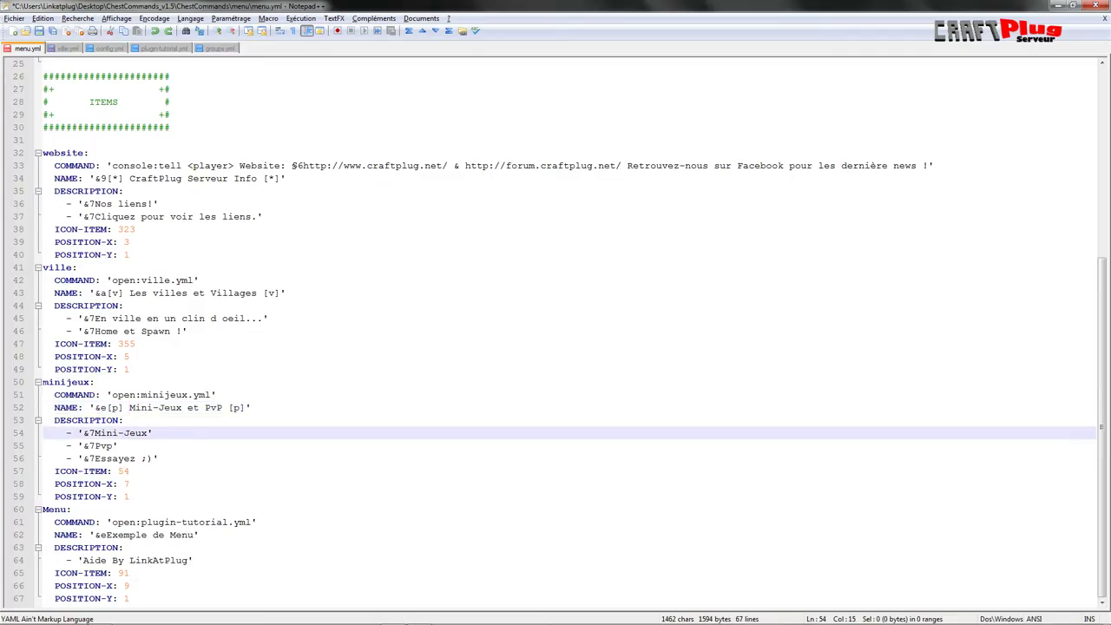
Examine the ends of the minijeux COMMAND and NAME lines, the start of its DESCRIPTION, and the whole block
{"action": "left_click", "coordinate": [107, 393]}
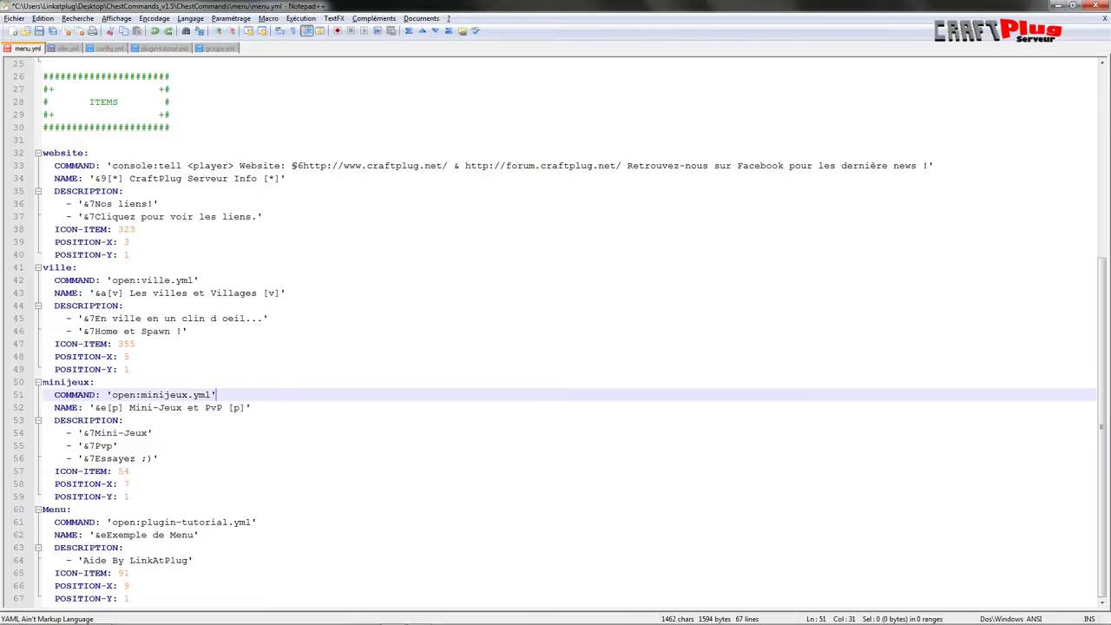
{"action": "left_click", "coordinate": [249, 407]}
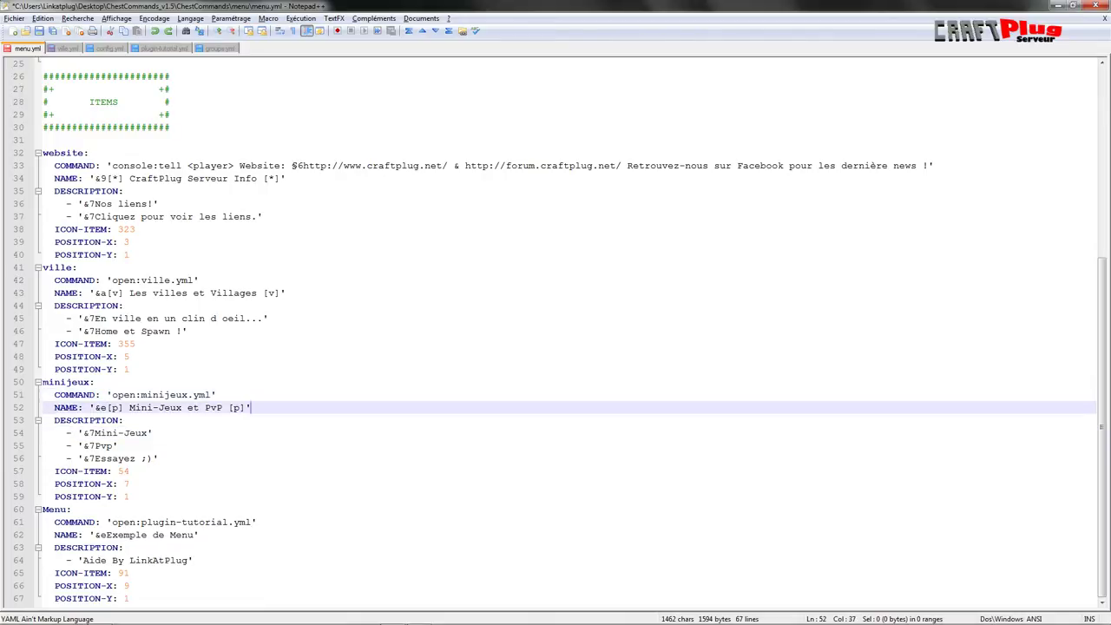
{"action": "key", "text": "BackSpace"}
{"action": "left_click", "coordinate": [65, 420]}
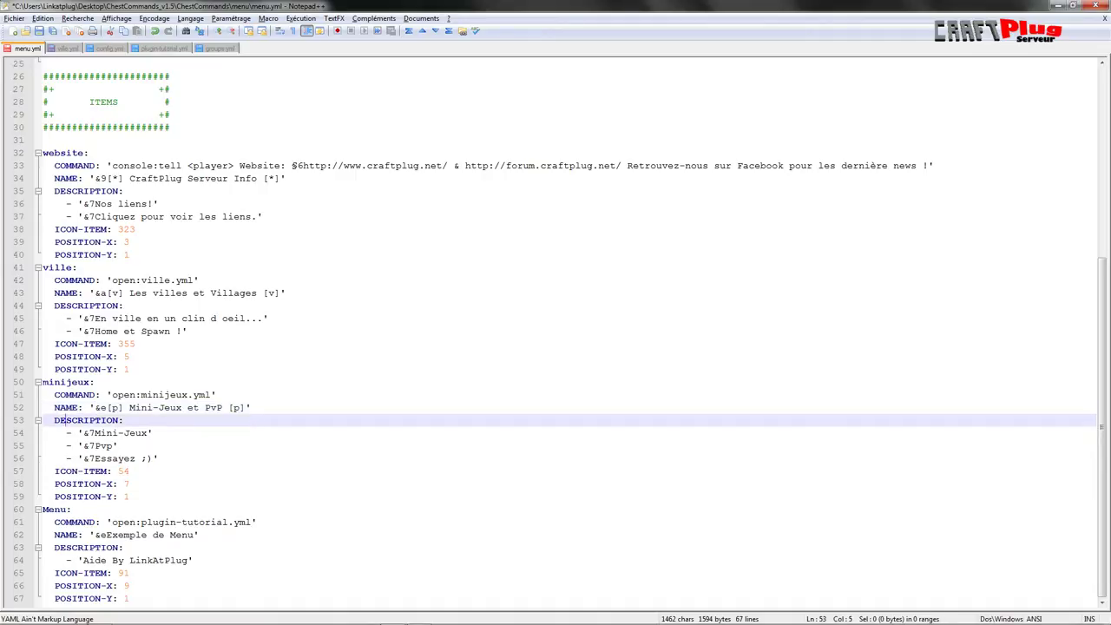
{"action": "left_click", "coordinate": [71, 433]}
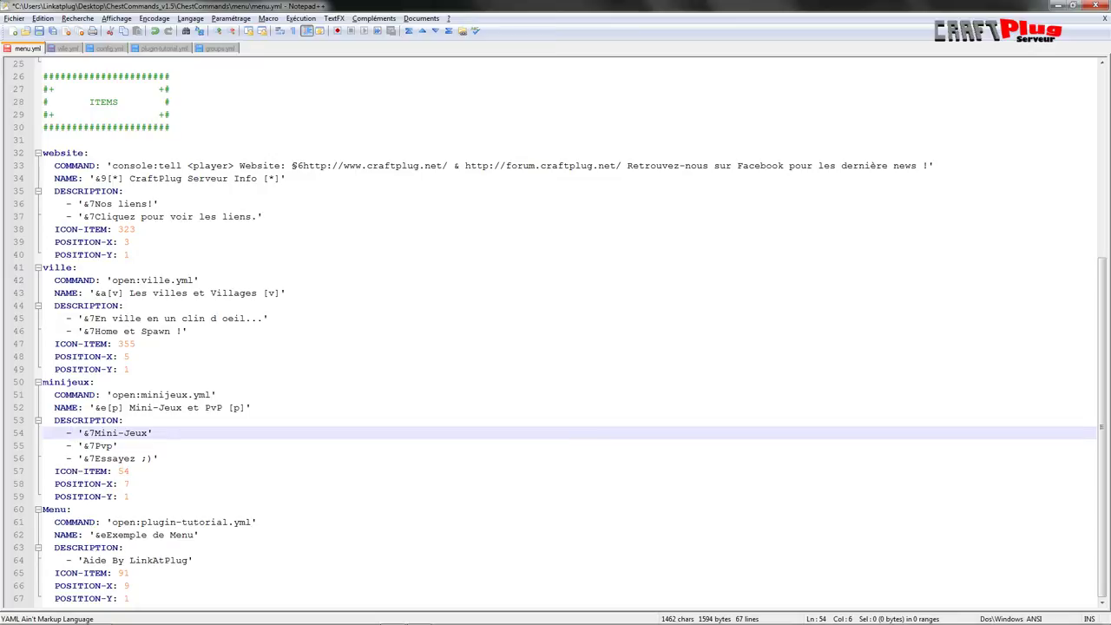
{"action": "left_click_drag", "start_coordinate": [132, 496], "coordinate": [40, 382]}
{"action": "right_click", "coordinate": [95, 396]}
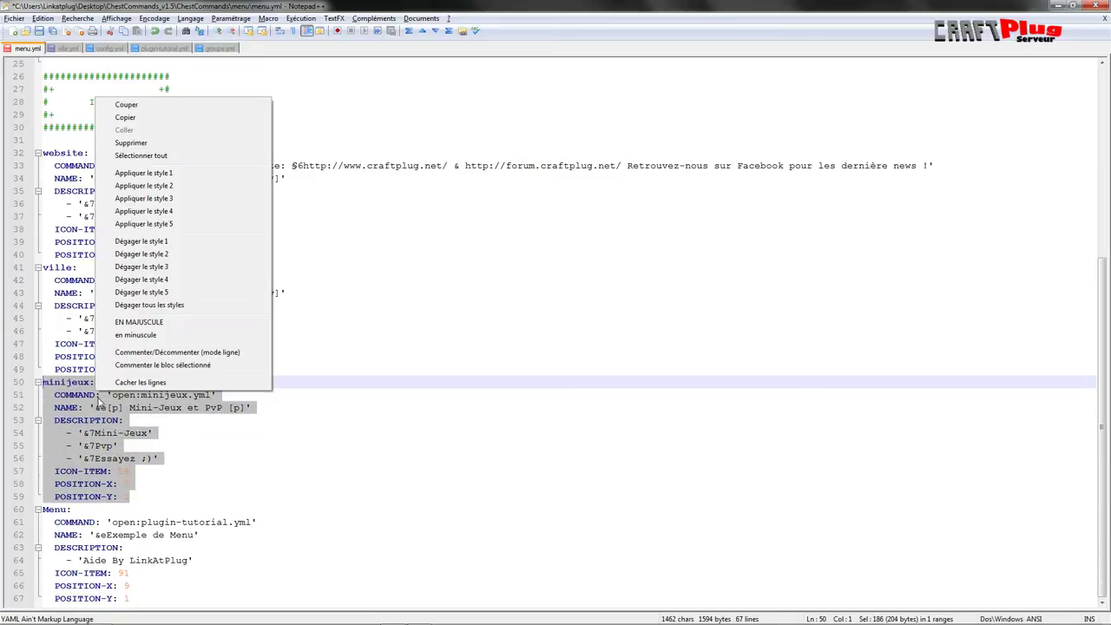
{"action": "left_click", "coordinate": [462, 461]}
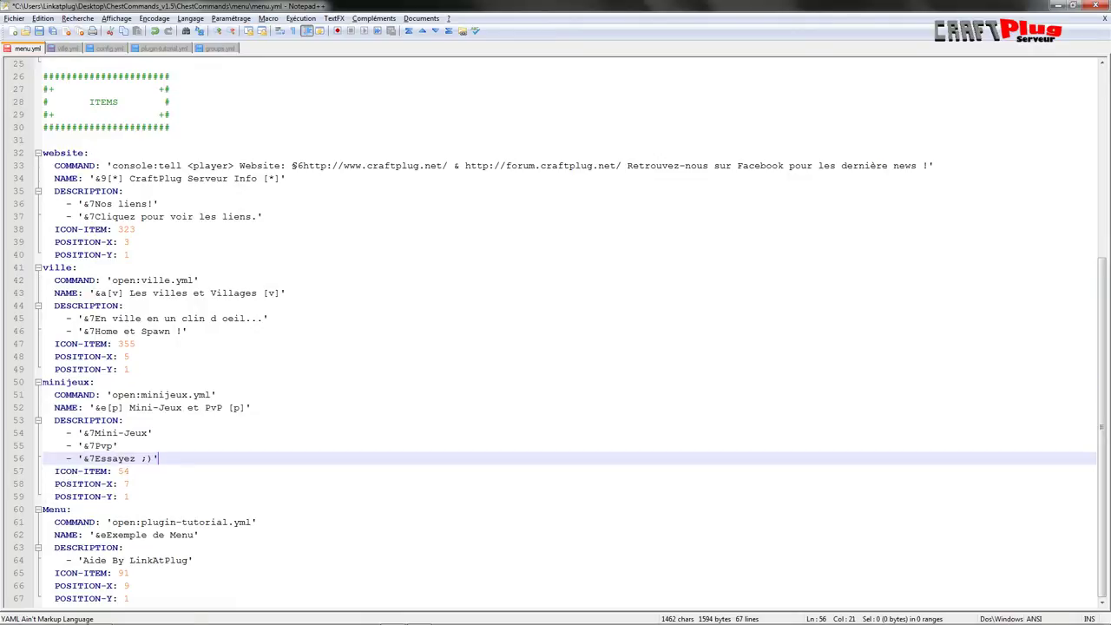
Examine the minijeux item's Essayez and Pvp description lines and its ICON-ITEM value
{"action": "key", "text": "Left"}
{"action": "key", "text": "shift+Left"}
{"action": "key", "text": "shift+Left"}
{"action": "key", "text": "shift+Left"}
{"action": "key", "text": "shift+Left"}
{"action": "key", "text": "shift+Left"}
{"action": "key", "text": "shift+Left"}
{"action": "key", "text": "shift+Left"}
{"action": "key", "text": "shift+Left"}
{"action": "key", "text": "shift+Left"}
{"action": "key", "text": "shift+Left"}
{"action": "key", "text": "shift+Left"}
{"action": "key", "text": "shift+Left"}
{"action": "left_click_drag", "start_coordinate": [112, 445], "coordinate": [85, 450]}
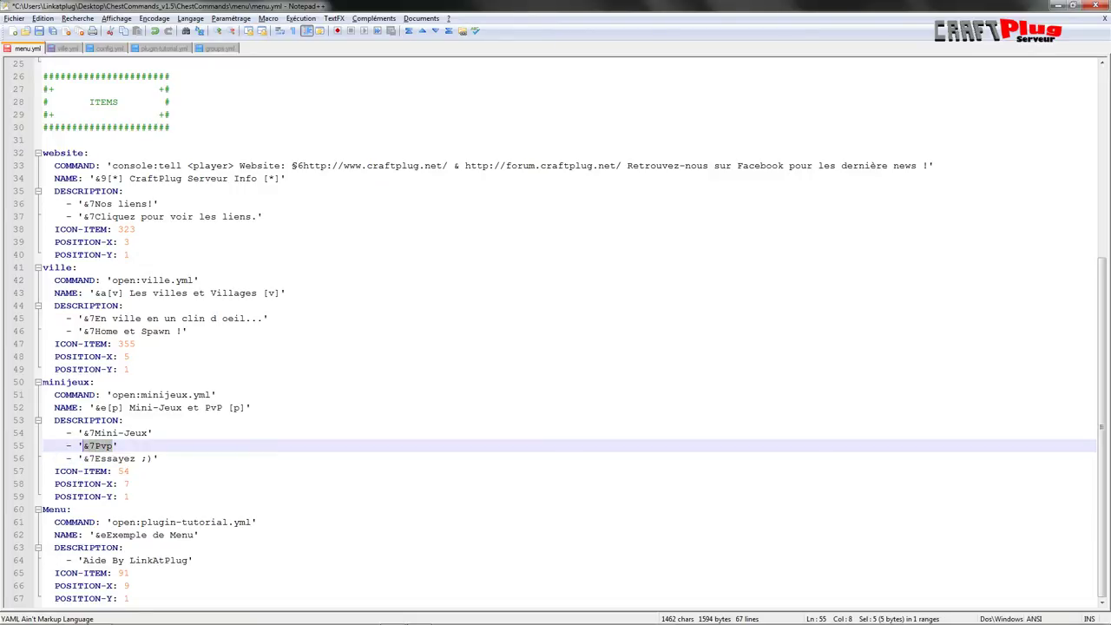
{"action": "left_click", "coordinate": [129, 470]}
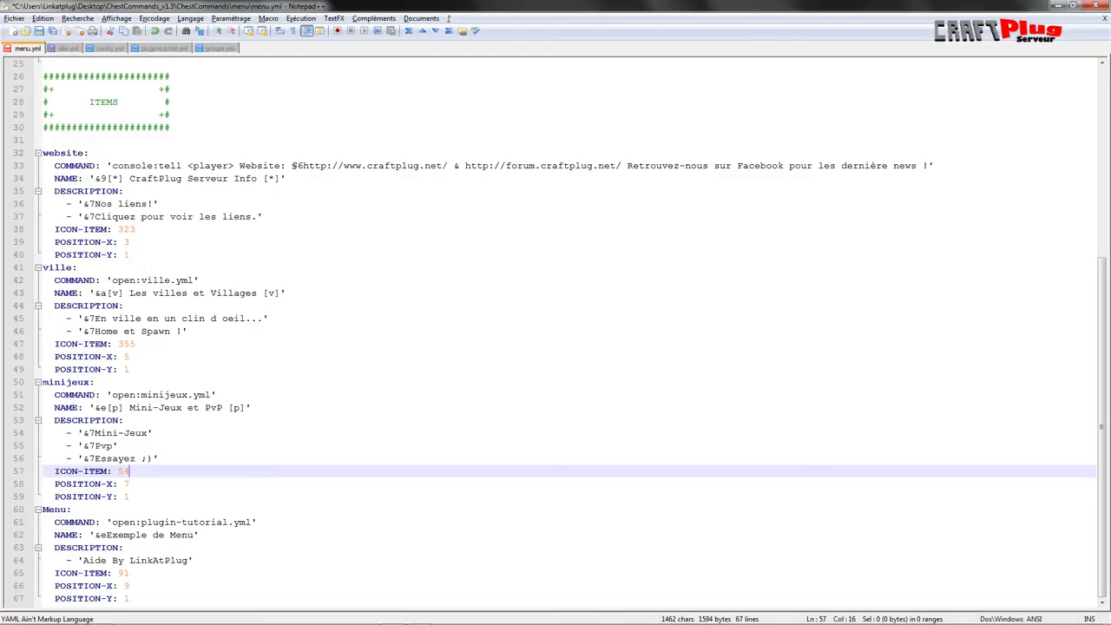
Compare the ville and minijeux item blocks in menu.yml, including their block structure, icon and description lines
{"action": "left_click_drag", "start_coordinate": [130, 369], "coordinate": [43, 267]}
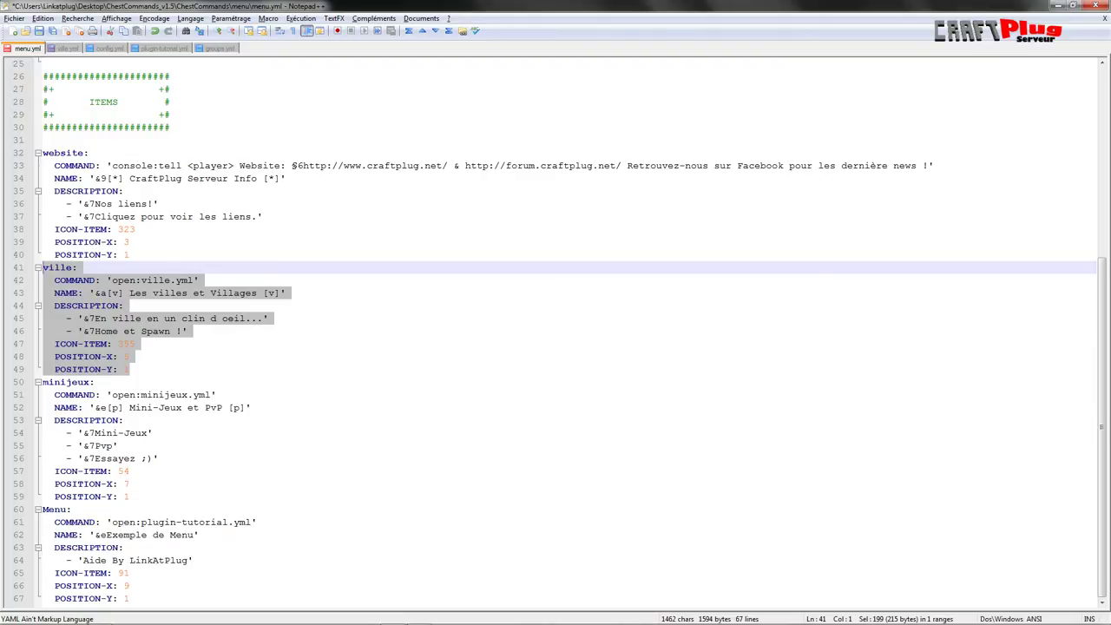
{"action": "left_click", "coordinate": [158, 459]}
{"action": "left_click_drag", "start_coordinate": [130, 496], "coordinate": [37, 384]}
{"action": "left_click", "coordinate": [37, 383]}
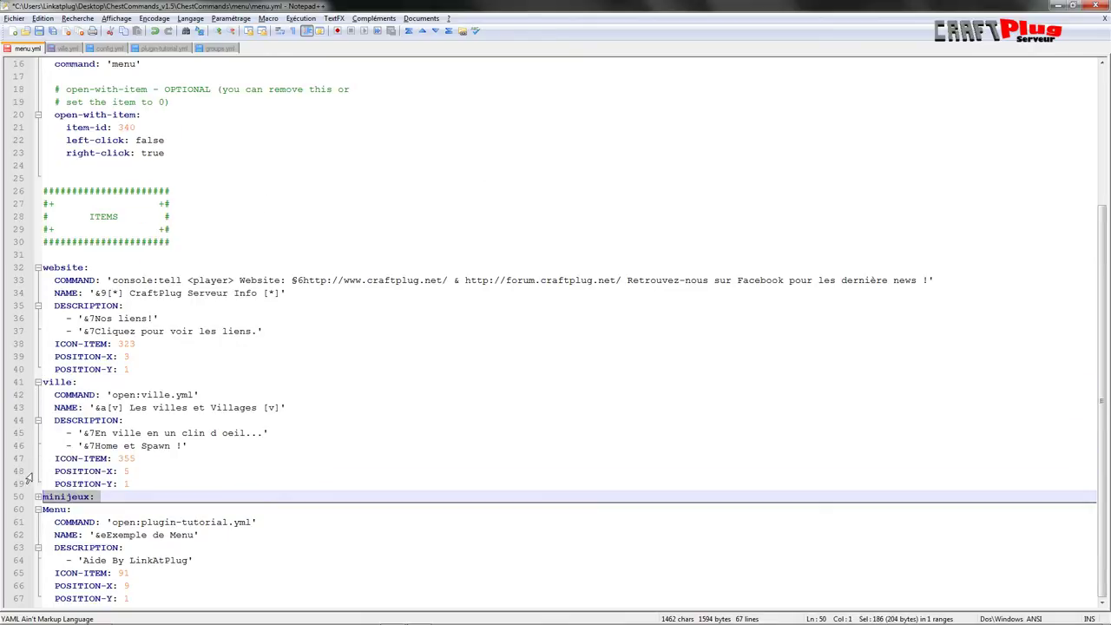
{"action": "left_click", "coordinate": [37, 498]}
{"action": "scroll", "coordinate": [143, 462], "scroll_direction": "down", "scroll_amount": 3}
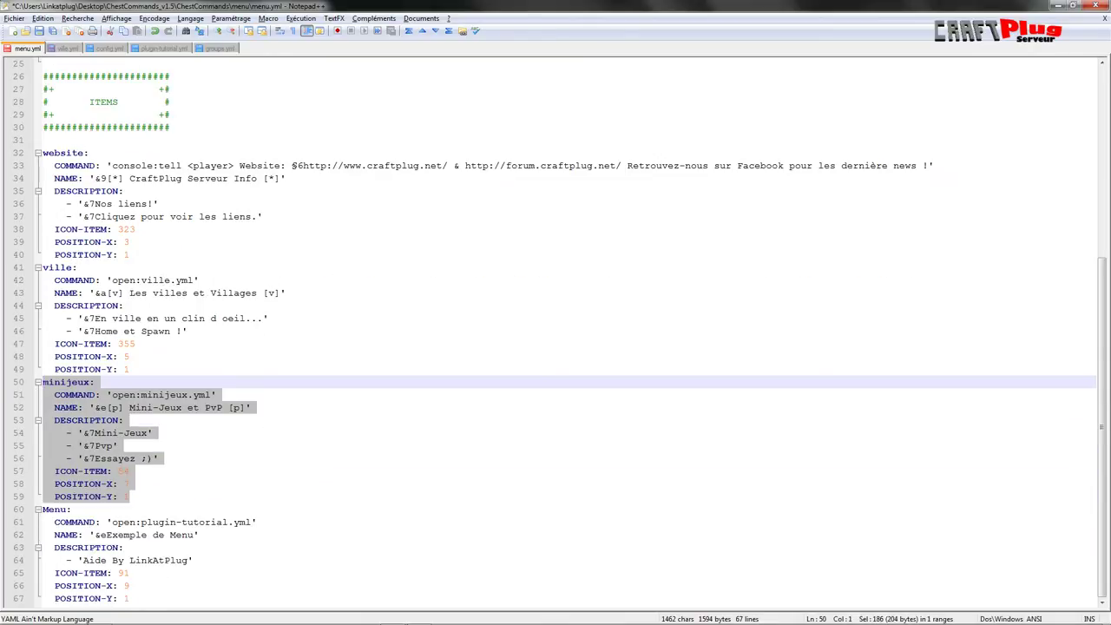
{"action": "left_click", "coordinate": [132, 474]}
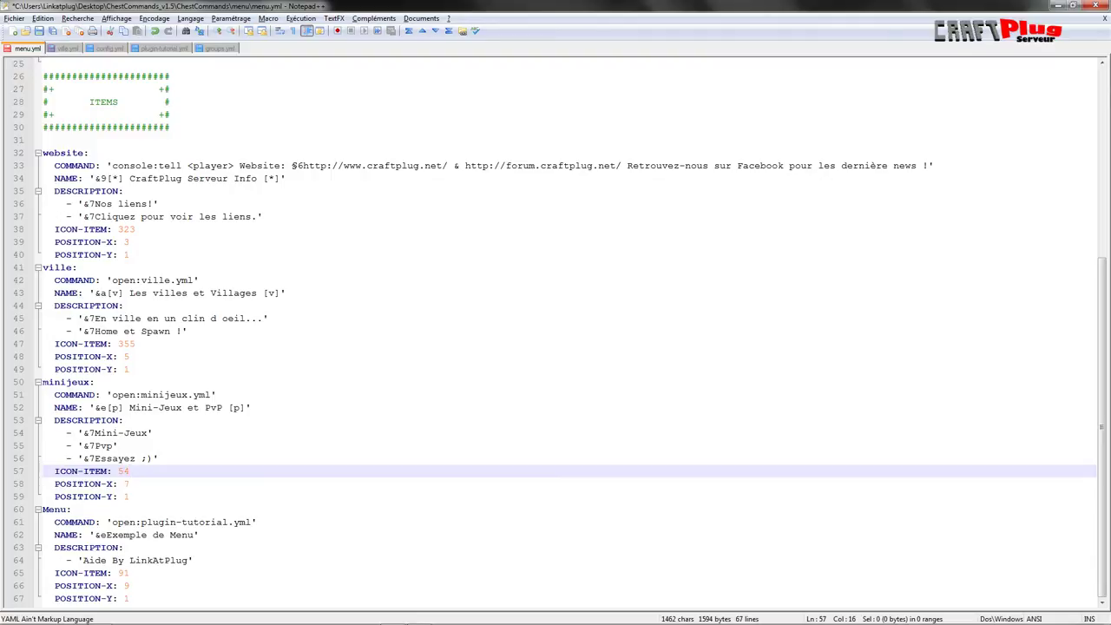
{"action": "left_click", "coordinate": [71, 432]}
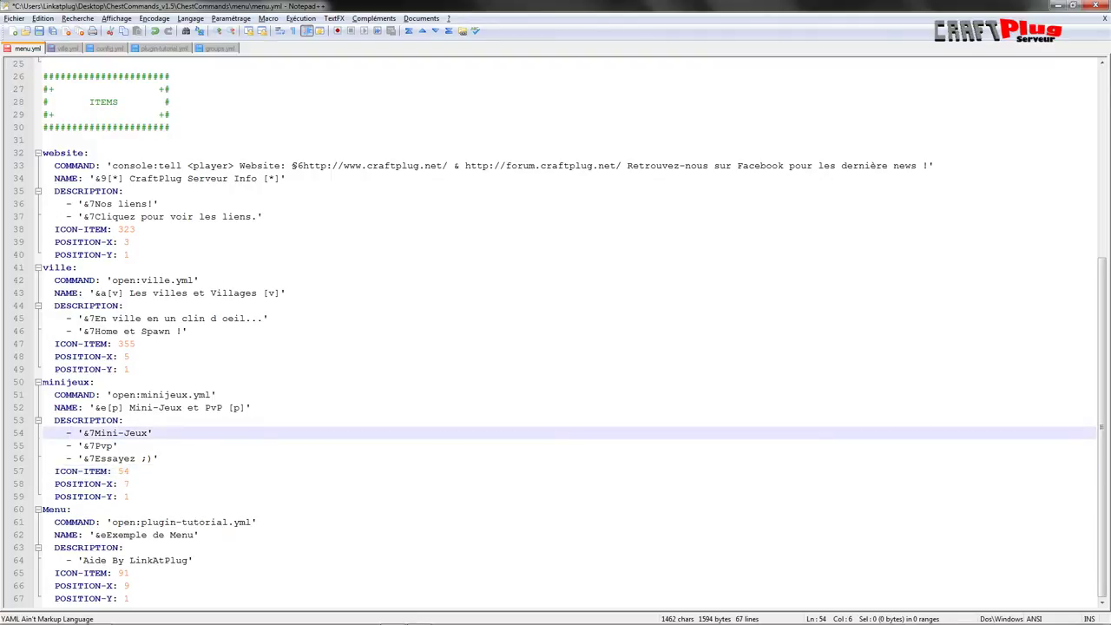
Compare the minijeux item's description lines in menu.yml with its tooltip in the in-game menu screenshot
{"action": "left_click", "coordinate": [158, 458]}
{"action": "key", "text": "Return"}
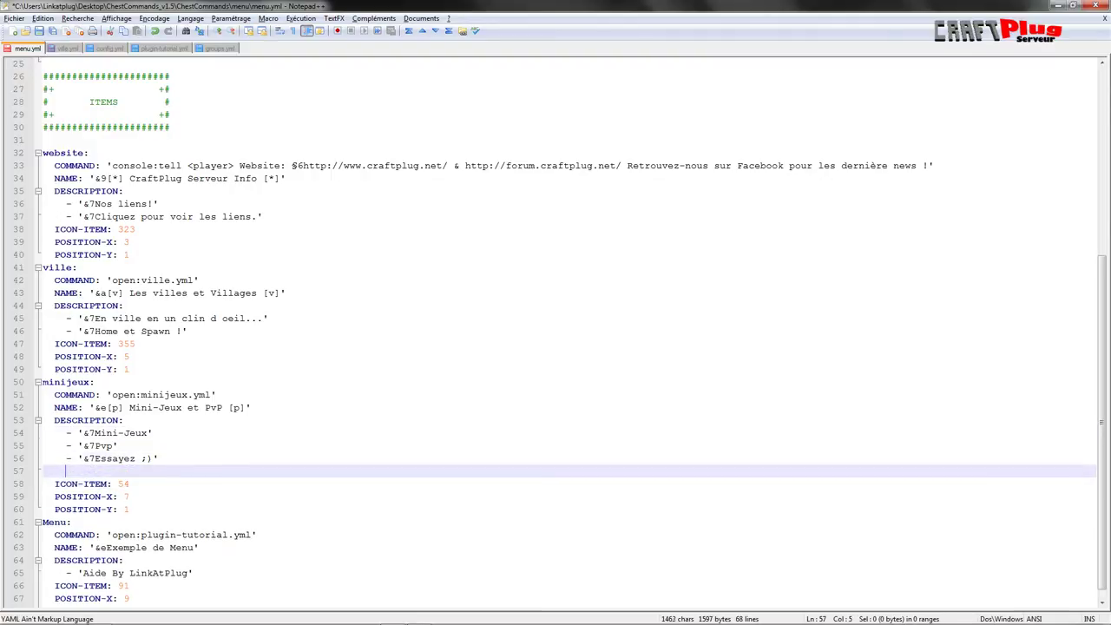
{"action": "key", "text": "BackSpace"}
{"action": "key", "text": "alt+Tab"}
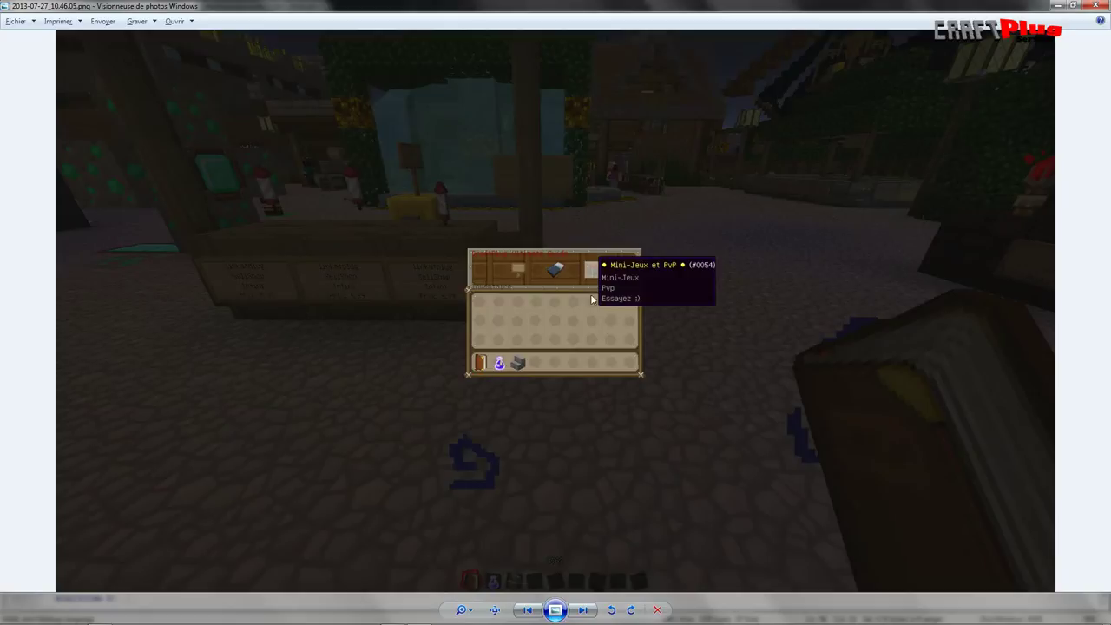
{"action": "key", "text": "alt+Tab"}
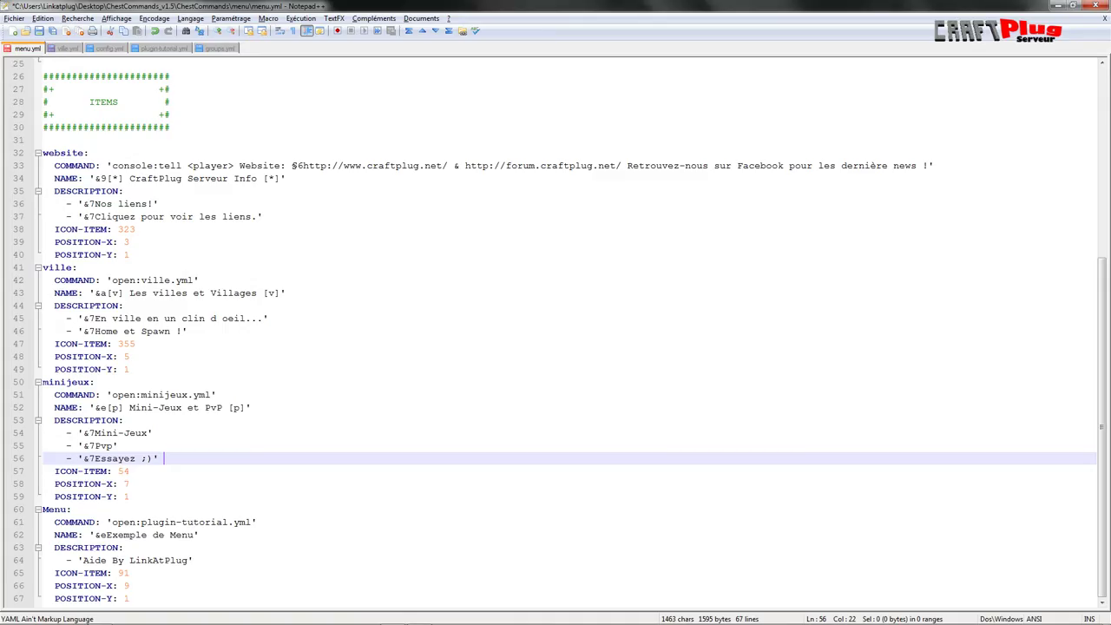
Duplicate the '&7Essayez ;)' line as an additional description line of the minijeux item
{"action": "left_click_drag", "start_coordinate": [161, 459], "coordinate": [43, 459]}
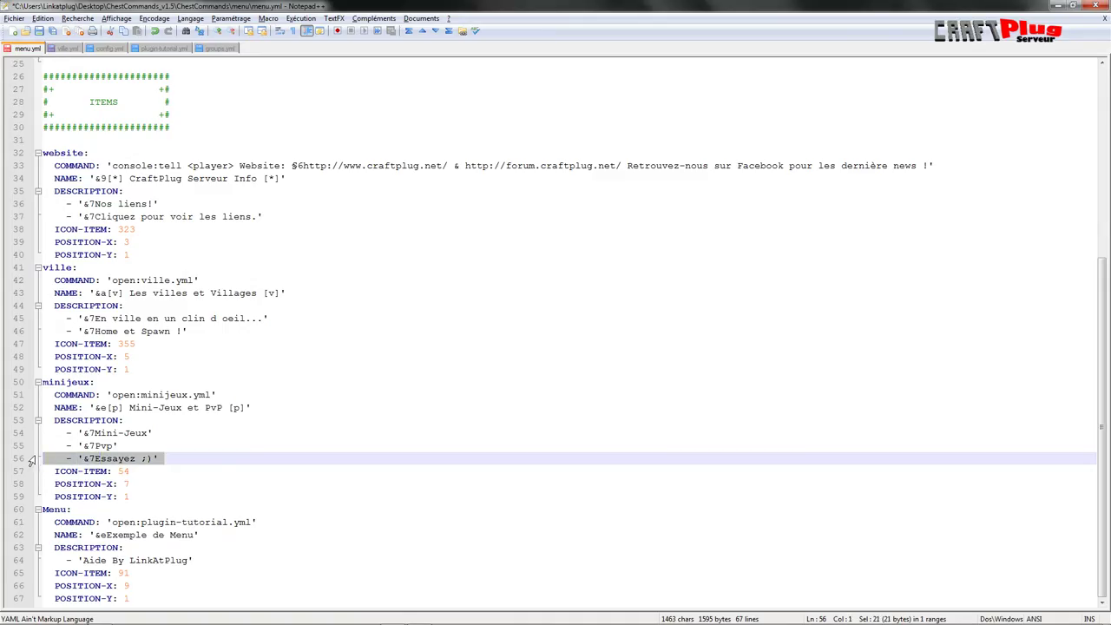
{"action": "right_click", "coordinate": [75, 461]}
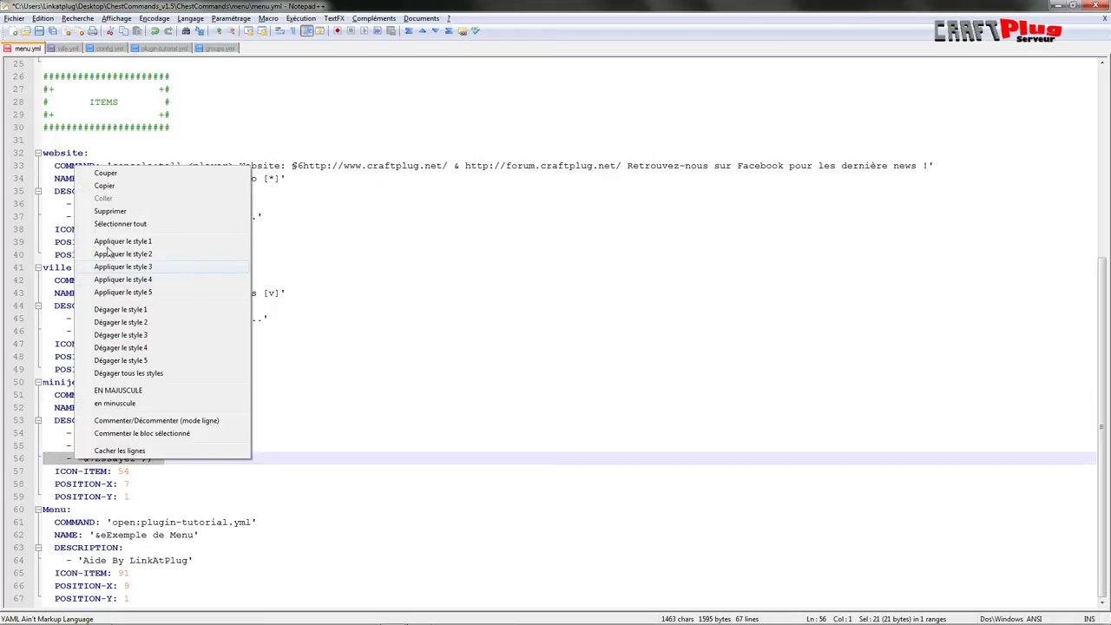
{"action": "left_click", "coordinate": [113, 190]}
{"action": "left_click", "coordinate": [166, 458]}
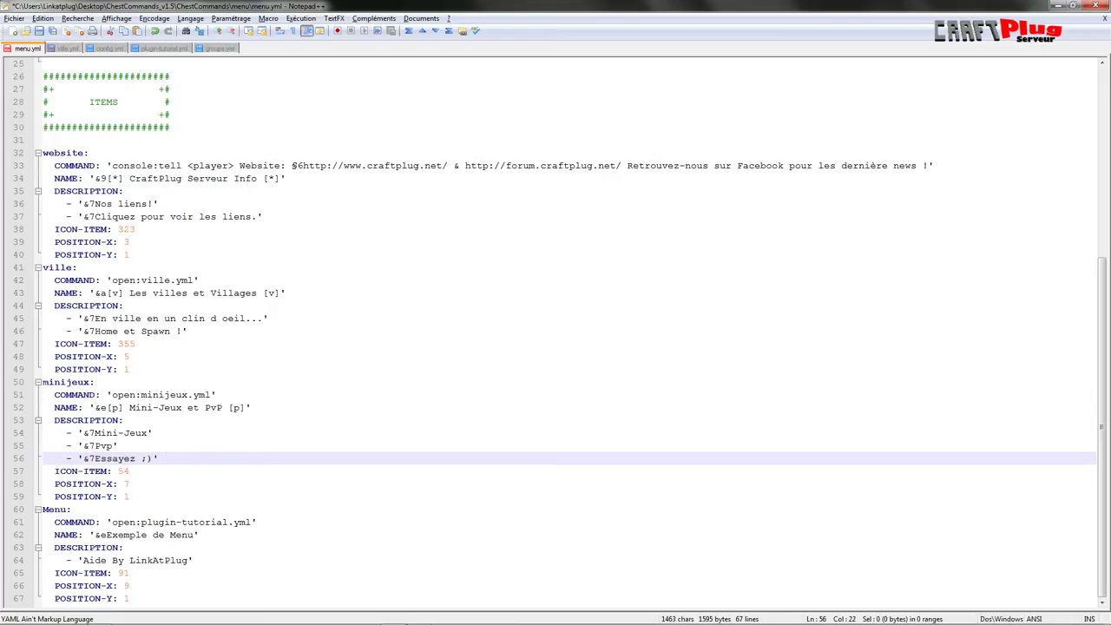
{"action": "key", "text": "shift+Left"}
{"action": "key", "text": "BackSpace"}
{"action": "key", "text": "Return"}
{"action": "key", "text": "ctrl+v"}
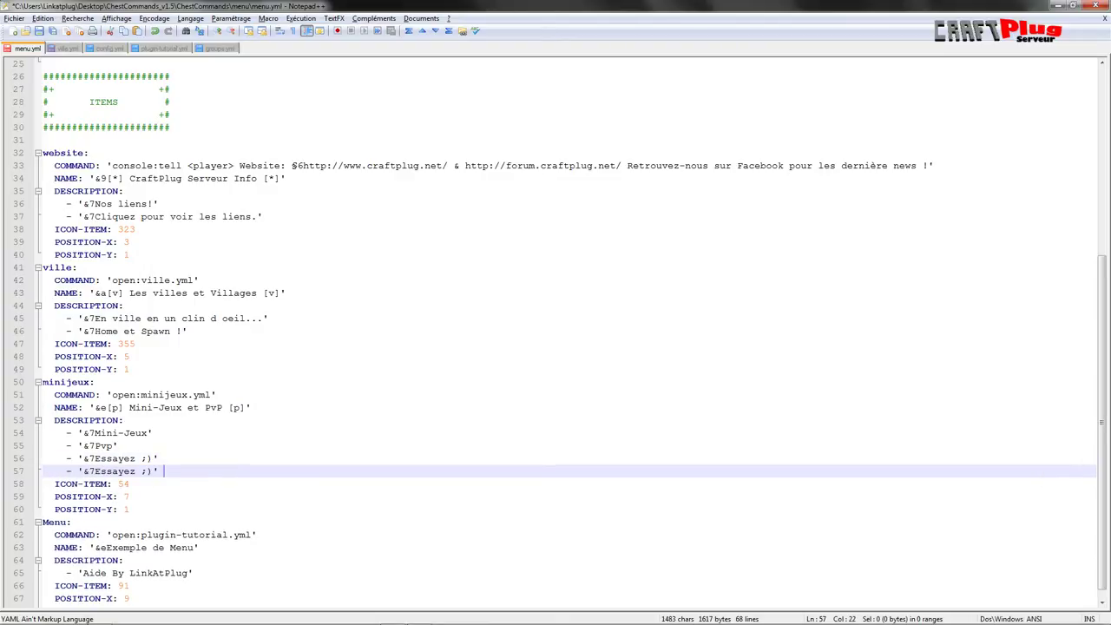
Delete the duplicated '&7Essayez ;)' line from the minijeux description
{"action": "key", "text": "BackSpace"}
{"action": "key", "text": "BackSpace"}
{"action": "key", "text": "BackSpace"}
{"action": "key", "text": "BackSpace"}
{"action": "key", "text": "BackSpace"}
{"action": "key", "text": "BackSpace"}
{"action": "key", "text": "BackSpace"}
{"action": "key", "text": "BackSpace"}
{"action": "key", "text": "BackSpace"}
{"action": "key", "text": "BackSpace"}
{"action": "key", "text": "BackSpace"}
{"action": "key", "text": "BackSpace"}
{"action": "key", "text": "BackSpace"}
{"action": "key", "text": "BackSpace"}
{"action": "key", "text": "BackSpace"}
{"action": "key", "text": "BackSpace"}
{"action": "key", "text": "BackSpace"}
{"action": "key", "text": "BackSpace"}
{"action": "key", "text": "BackSpace"}
{"action": "key", "text": "BackSpace"}
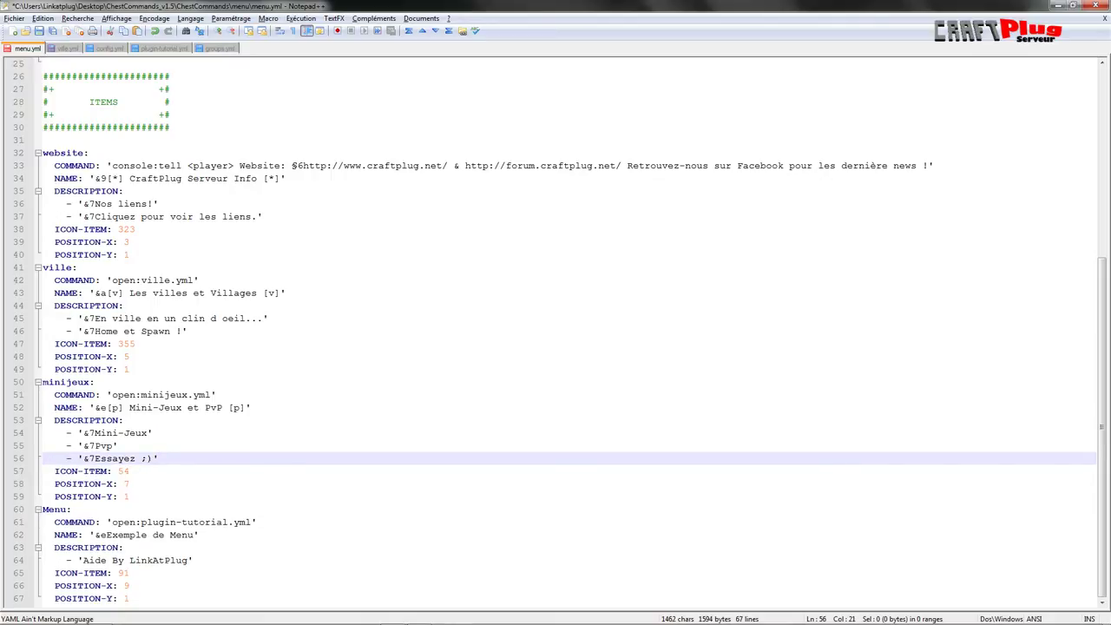
Examine the minijeux item's ICON-ITEM, POSITION-X and POSITION-Y values and compare them with the in-game menu screenshot
{"action": "double_click", "coordinate": [123, 471]}
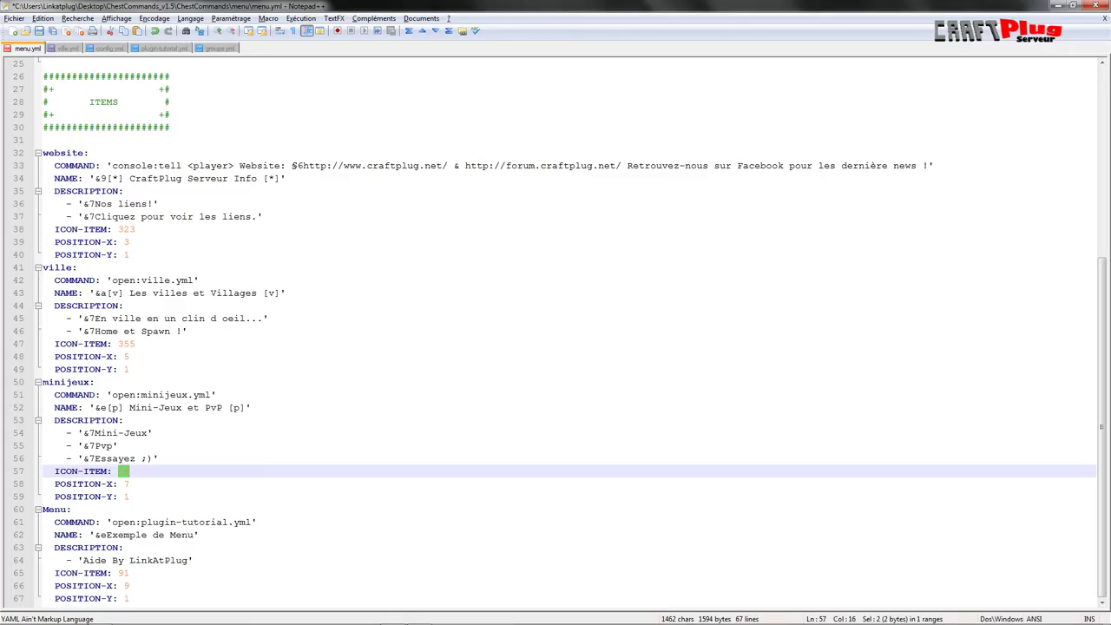
{"action": "left_click", "coordinate": [129, 470]}
{"action": "key", "text": "Down"}
{"action": "key", "text": "shift+Left"}
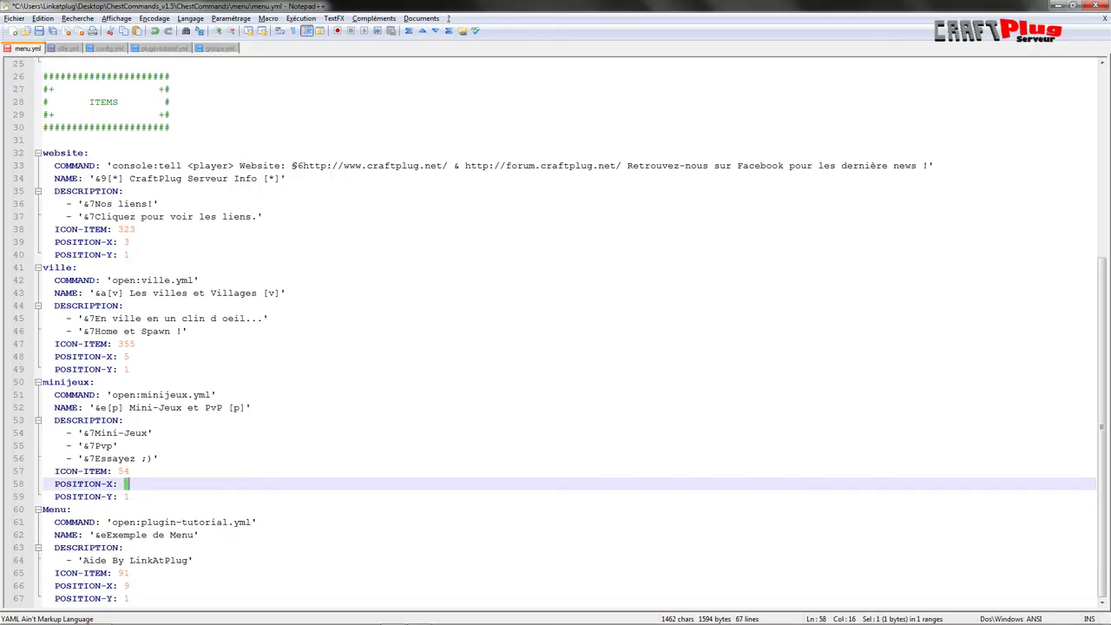
{"action": "key", "text": "Down"}
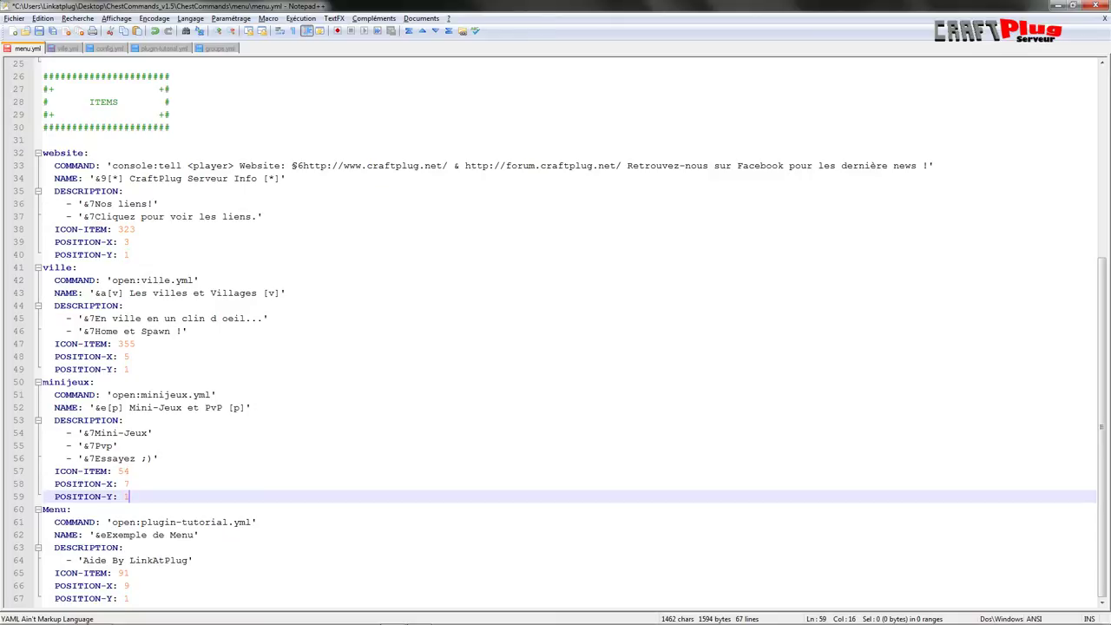
{"action": "key", "text": "alt+Tab"}
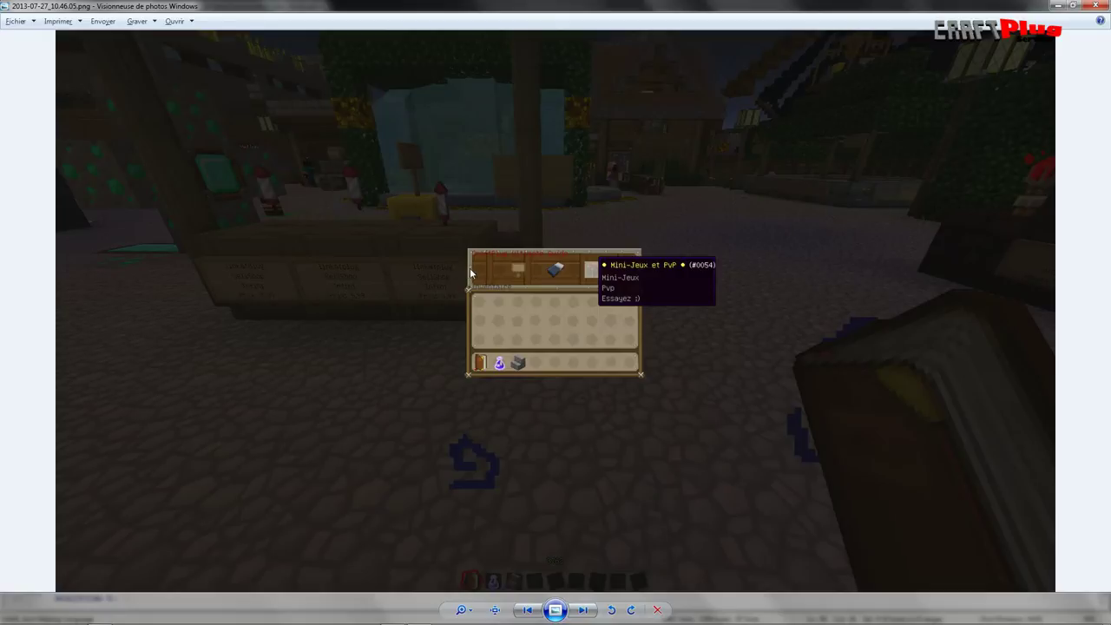
{"action": "key", "text": "alt+Tab"}
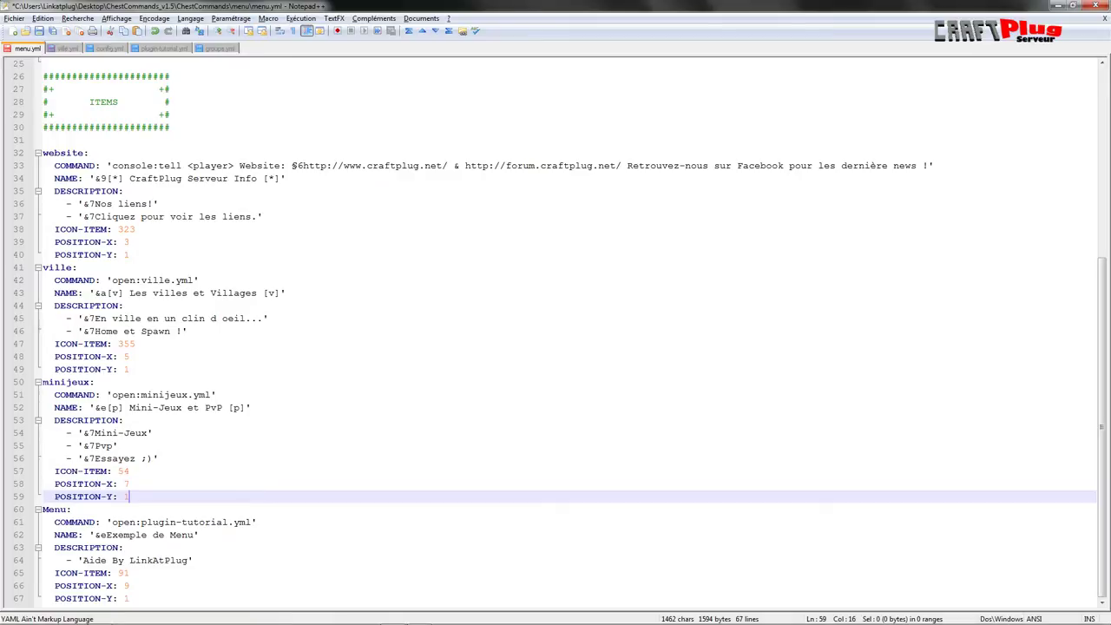
Examine the whole minijeux item block and the open commands of the minijeux and Menu items
{"action": "left_click_drag", "start_coordinate": [129, 496], "coordinate": [44, 369]}
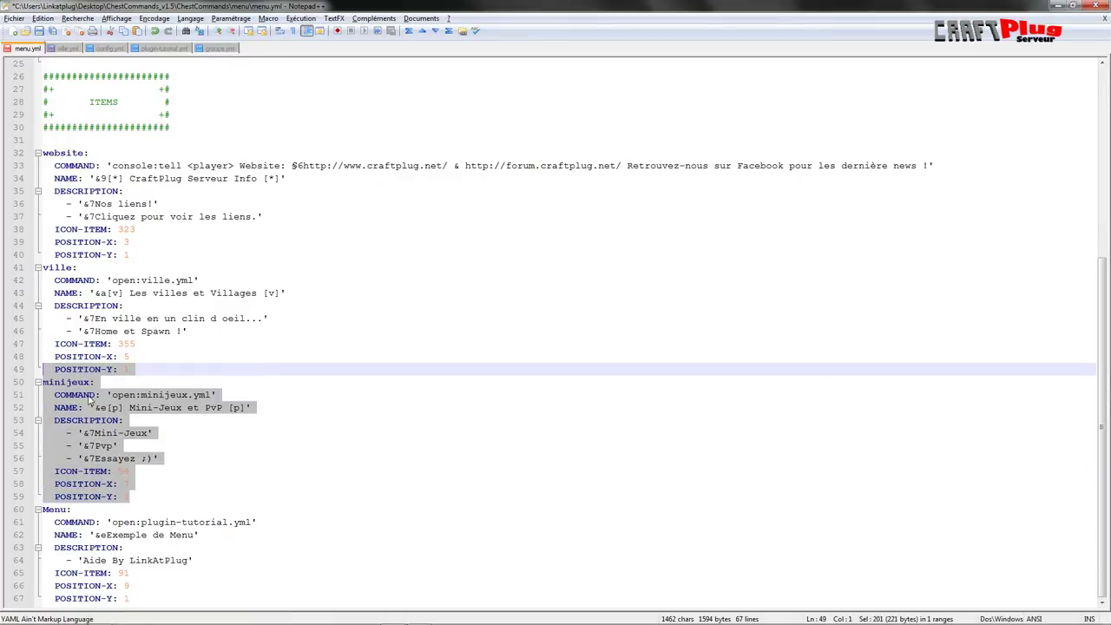
{"action": "left_click", "coordinate": [89, 396]}
{"action": "left_click", "coordinate": [44, 382]}
{"action": "left_click_drag", "start_coordinate": [129, 496], "coordinate": [44, 381]}
{"action": "left_click", "coordinate": [143, 447]}
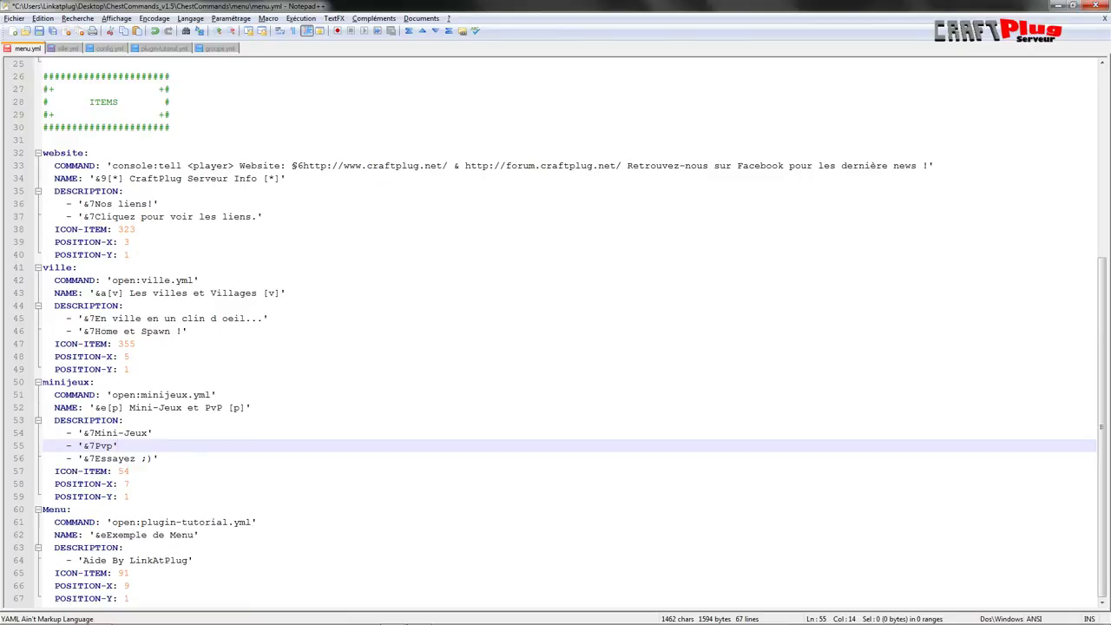
{"action": "left_click", "coordinate": [123, 522]}
{"action": "left_click", "coordinate": [123, 393]}
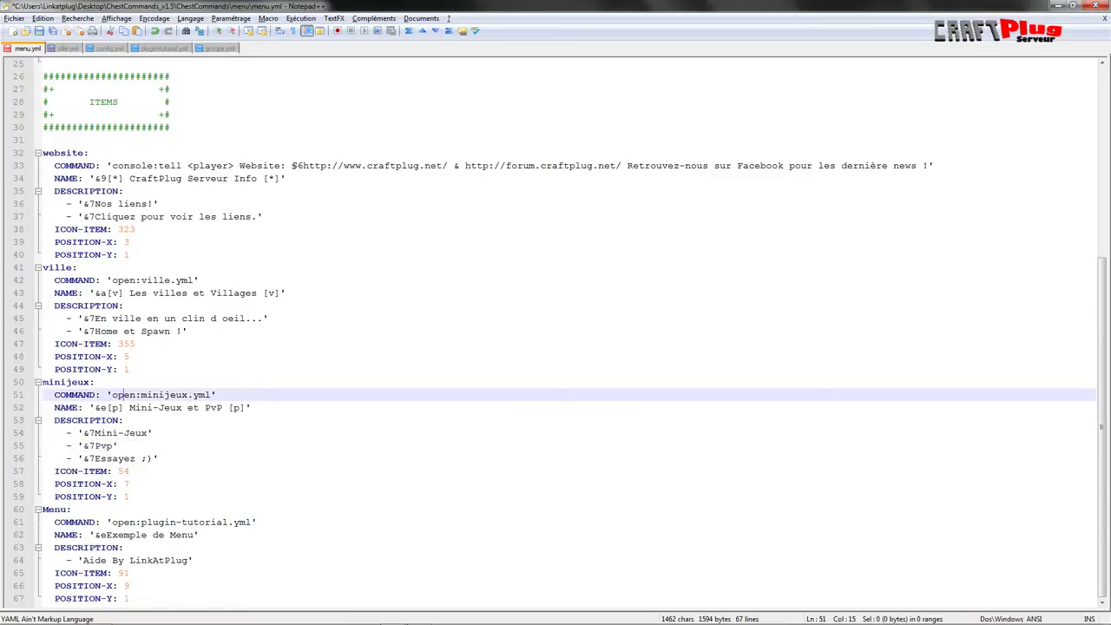
Close the editor without saving menu.yml and open the ChestCommands menu folder in Windows Explorer
{"action": "left_click", "coordinate": [1097, 6]}
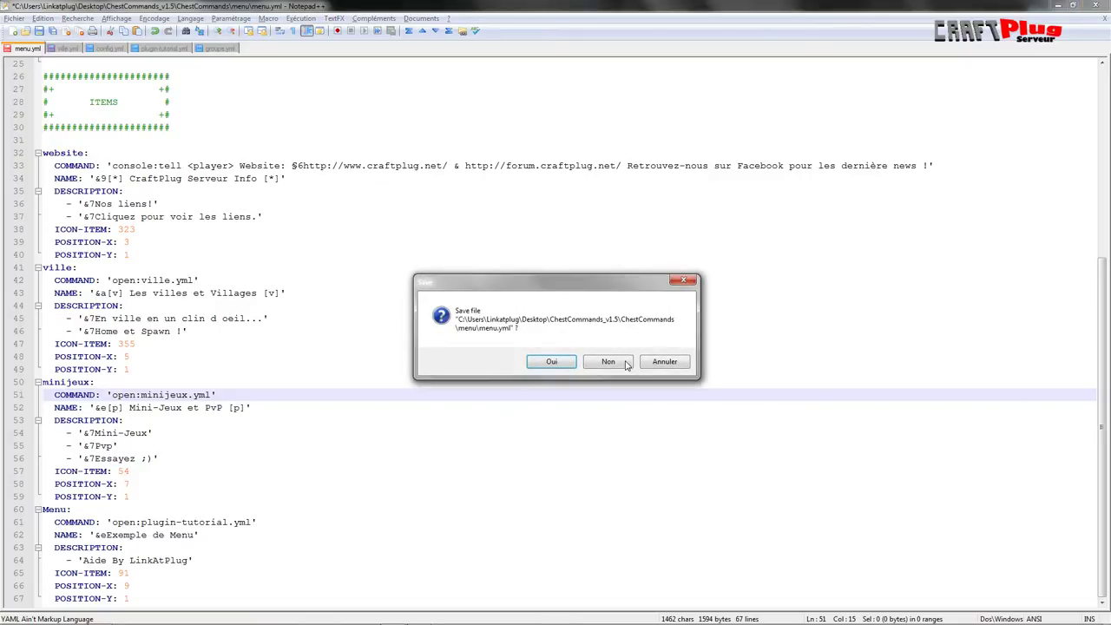
{"action": "left_click", "coordinate": [608, 361]}
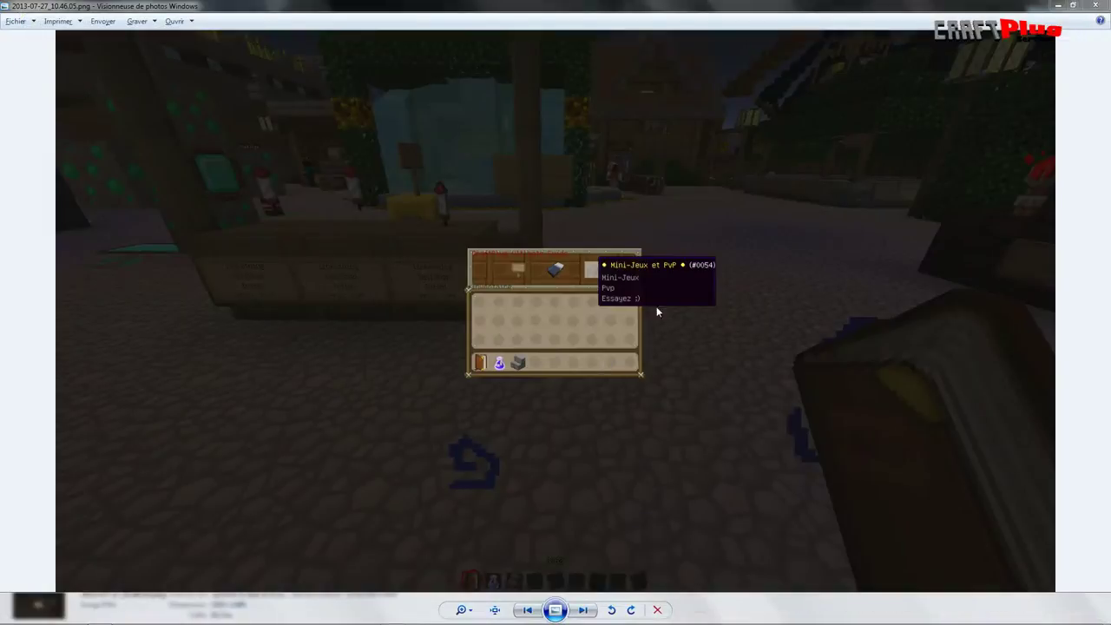
{"action": "mouse_move", "coordinate": [189, 607]}
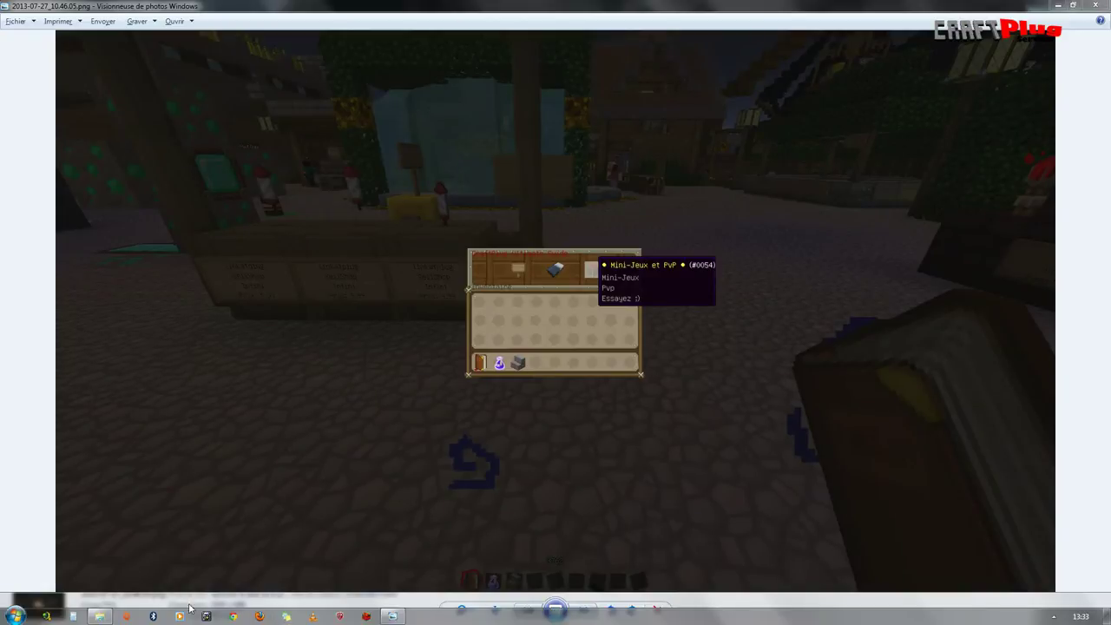
{"action": "left_click", "coordinate": [99, 615]}
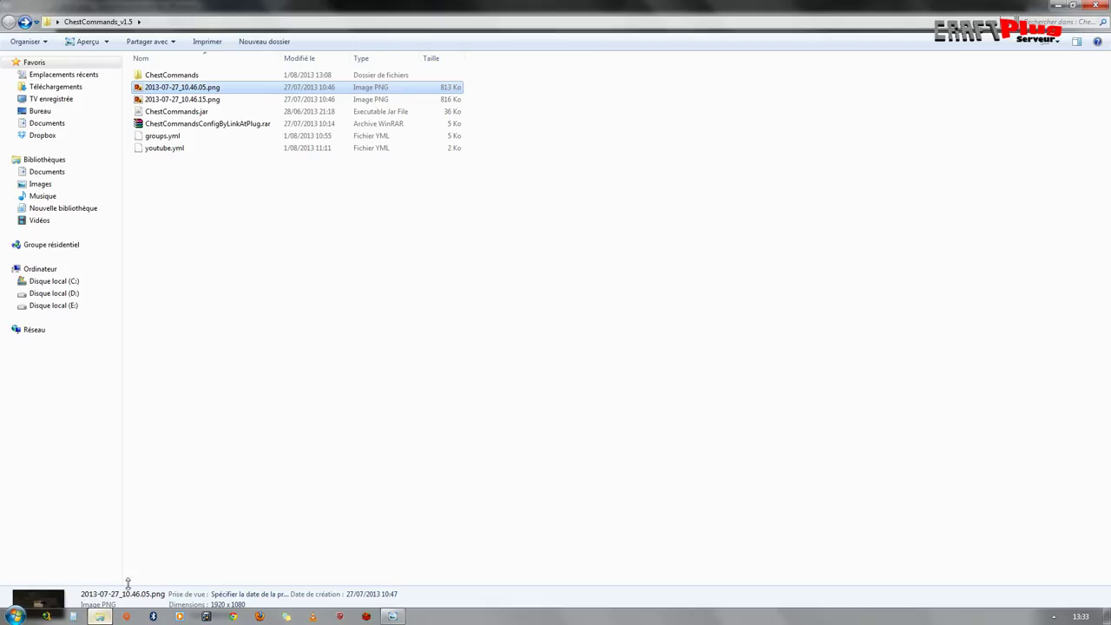
{"action": "double_click", "coordinate": [192, 77]}
{"action": "double_click", "coordinate": [170, 76]}
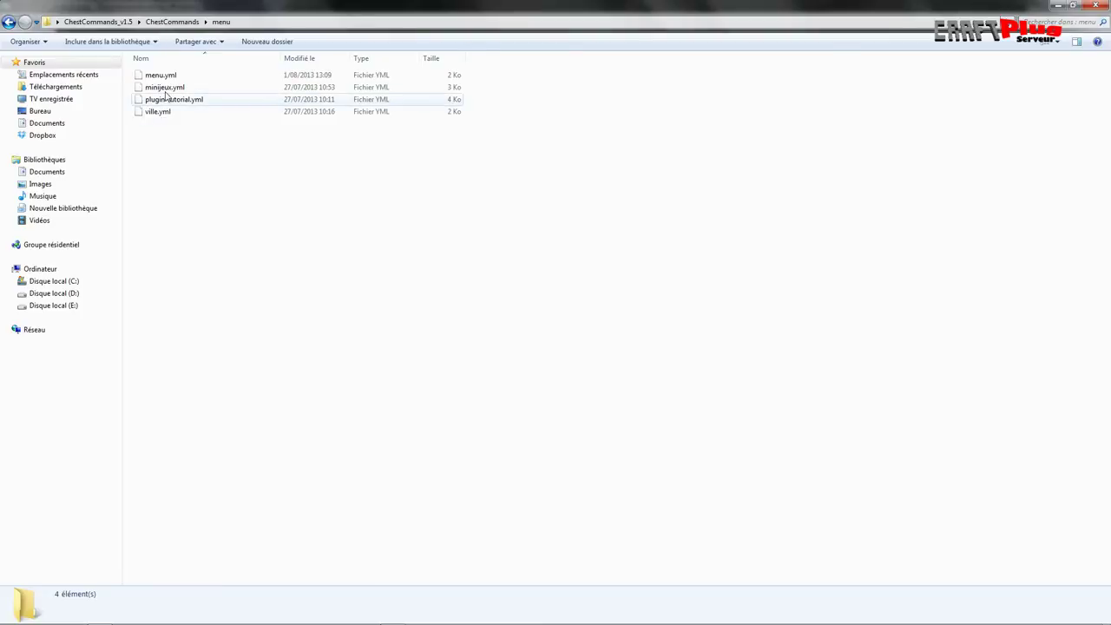
View the Mini-Jeux et PvP item in the main menu screenshot and its submenu in 2013-07-27_10.46.15.png
{"action": "left_click", "coordinate": [165, 89]}
{"action": "right_click", "coordinate": [166, 89]}
{"action": "left_click", "coordinate": [518, 359]}
{"action": "key", "text": "alt+Tab"}
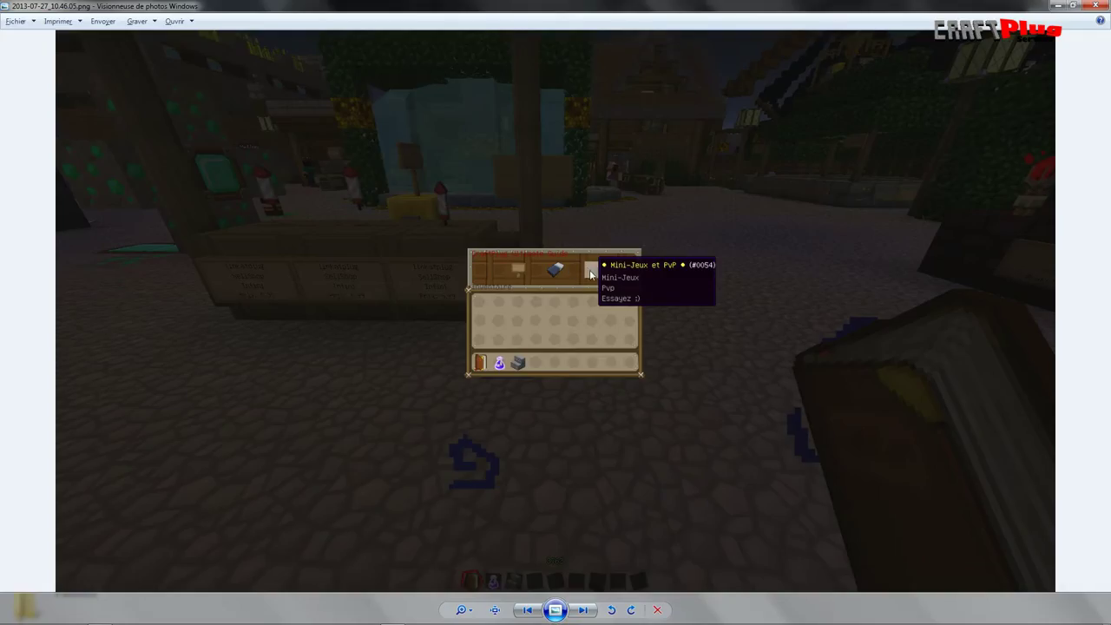
{"action": "key", "text": "Right"}
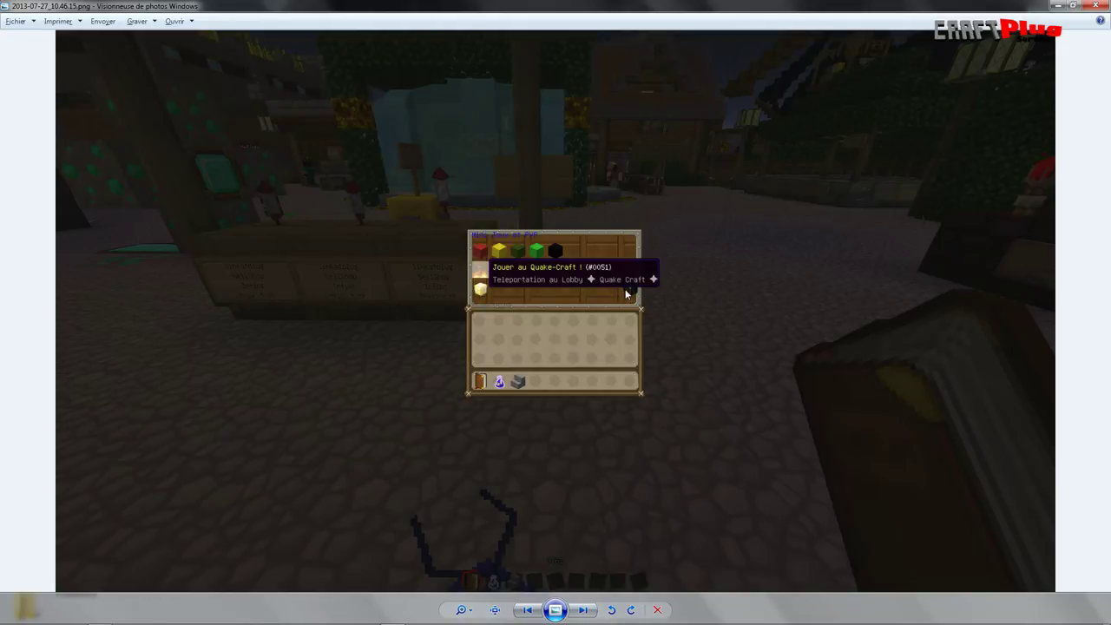
{"action": "key", "text": "alt+Tab"}
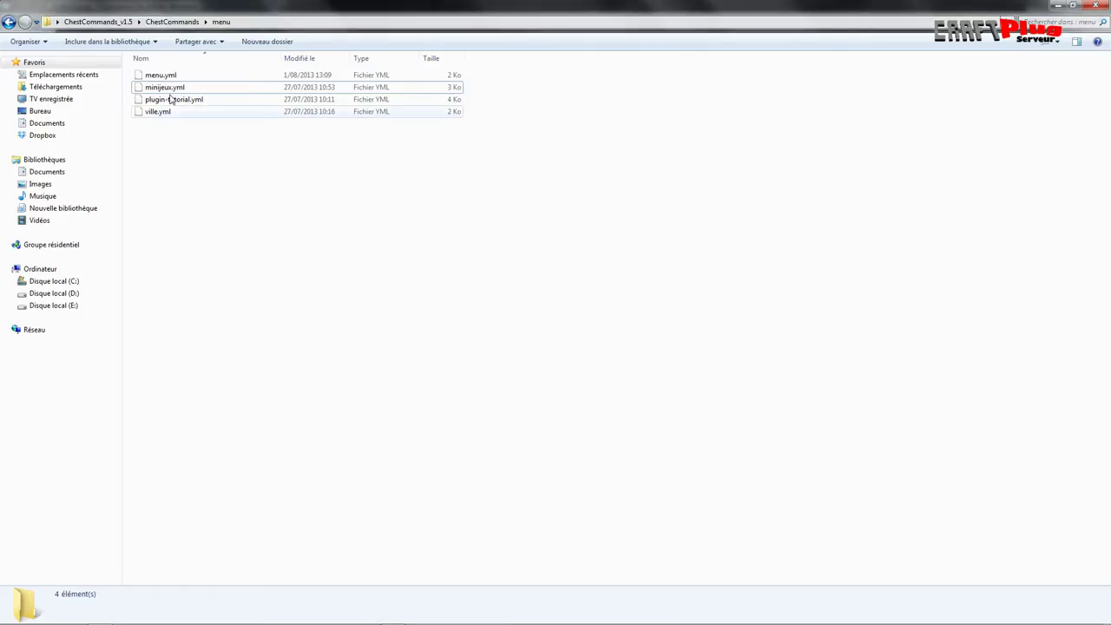
Open minijeux.yml in Notepad++ and examine its menu-settings block
{"action": "right_click", "coordinate": [172, 91]}
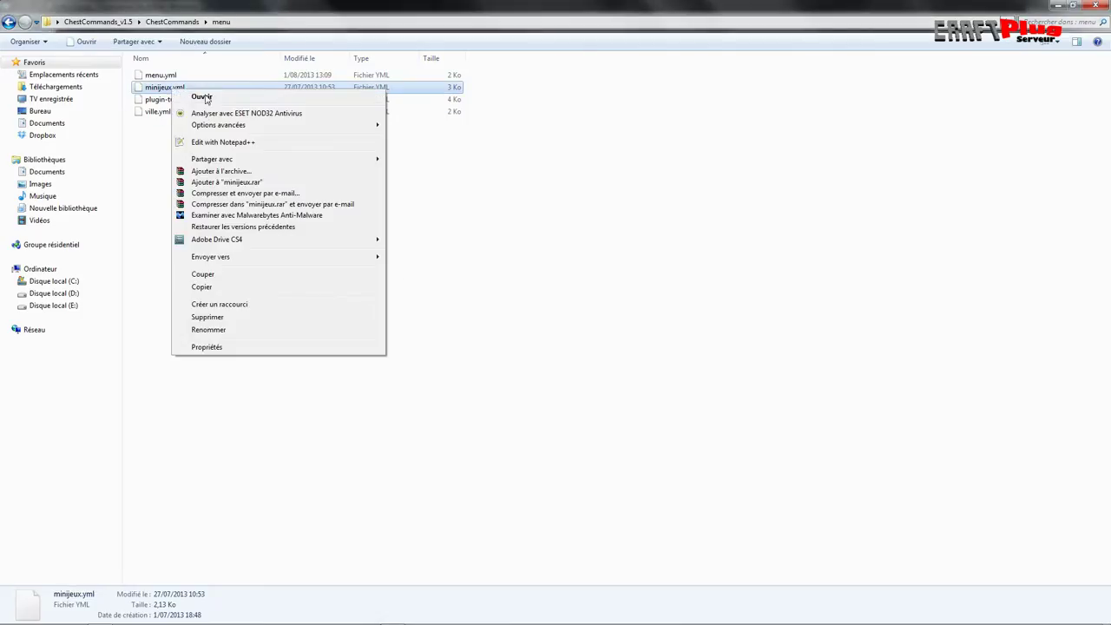
{"action": "left_click", "coordinate": [232, 143]}
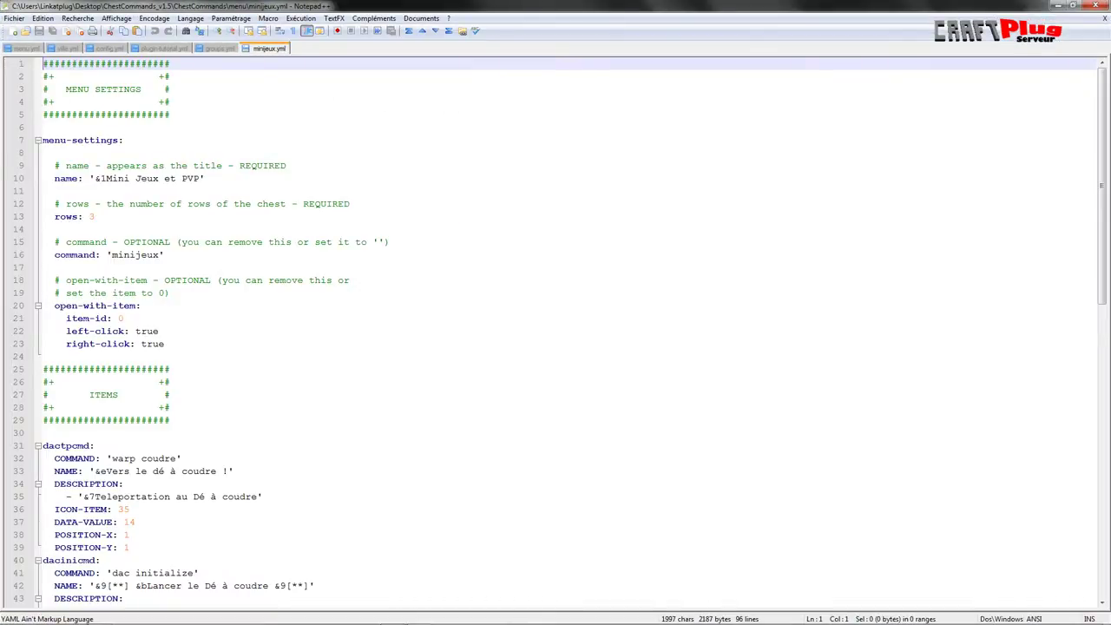
{"action": "left_click_drag", "start_coordinate": [48, 140], "coordinate": [310, 276]}
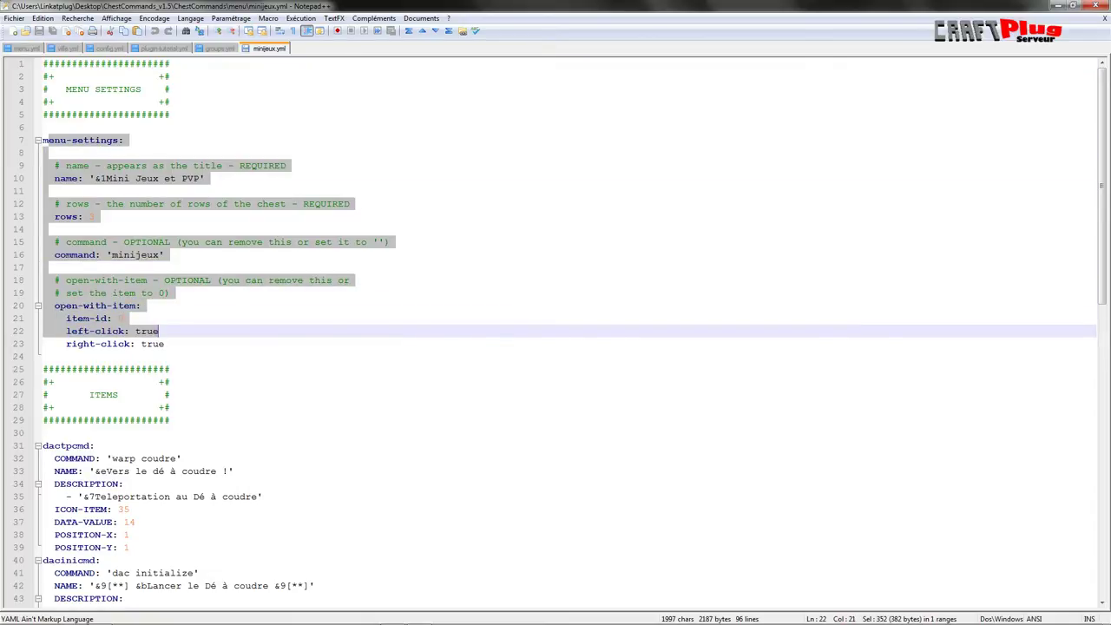
{"action": "left_click", "coordinate": [158, 331]}
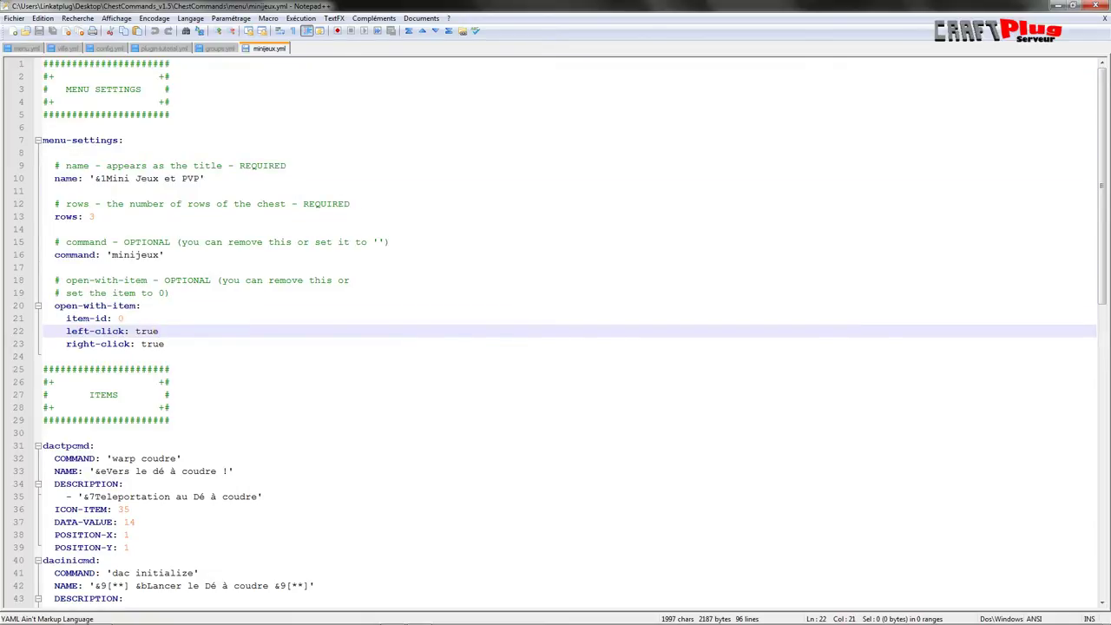
Examine the rows and command values in the menu settings of minijeux.yml
{"action": "double_click", "coordinate": [92, 216]}
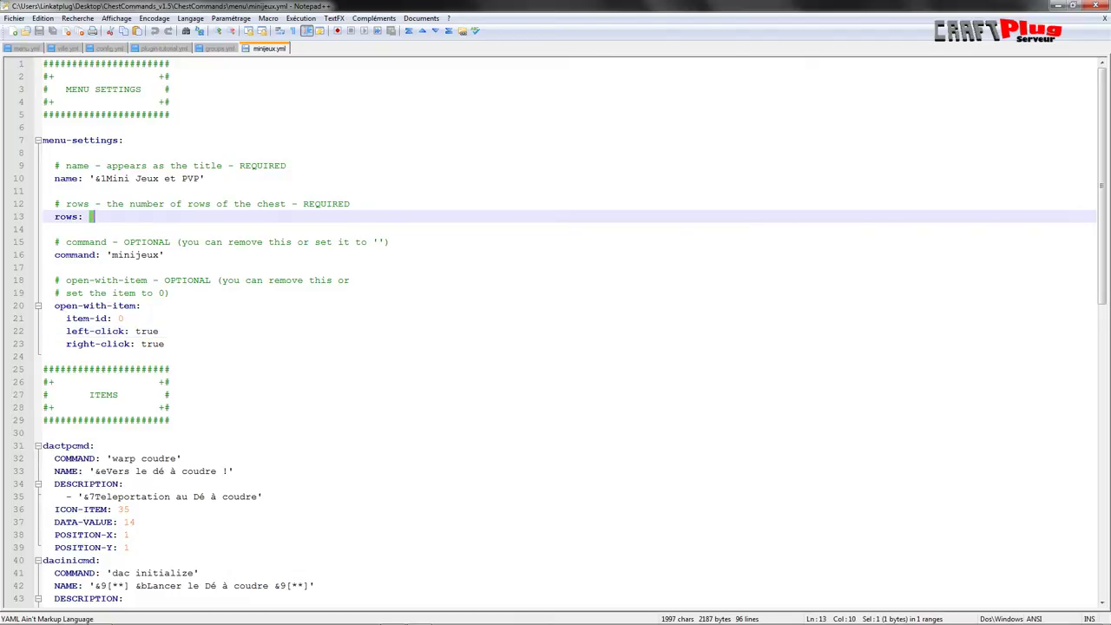
{"action": "left_click", "coordinate": [89, 217]}
{"action": "left_click_drag", "start_coordinate": [111, 255], "coordinate": [146, 255]}
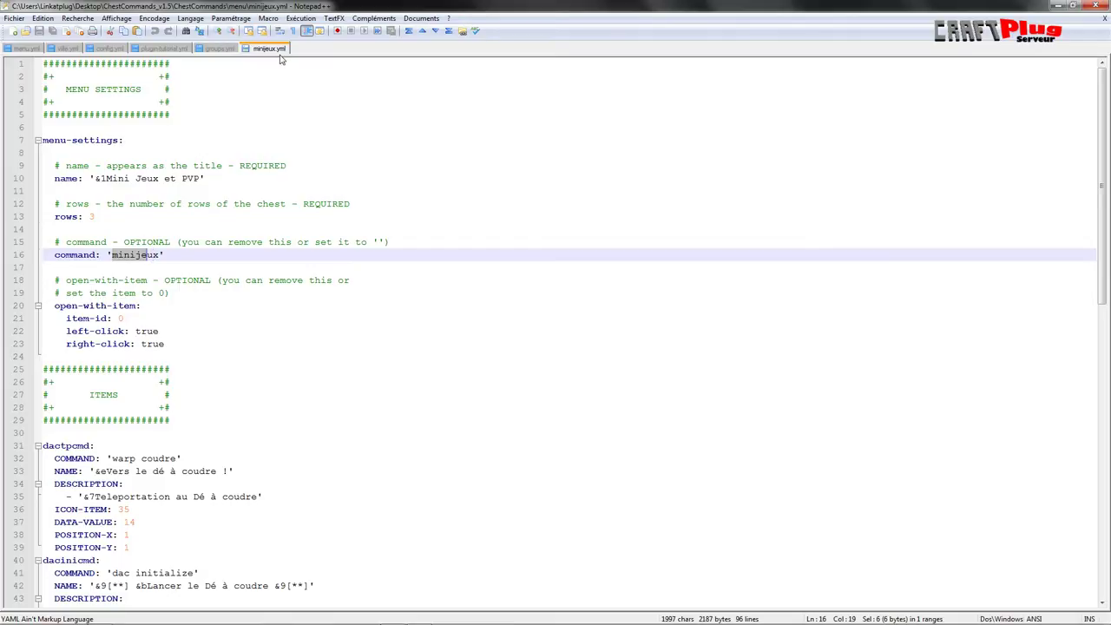
Examine the open-with-item section of minijeux.yml, including its item-id, left-click and right-click settings
{"action": "left_click", "coordinate": [141, 305]}
{"action": "scroll", "coordinate": [556, 333], "scroll_direction": "down", "scroll_amount": 2}
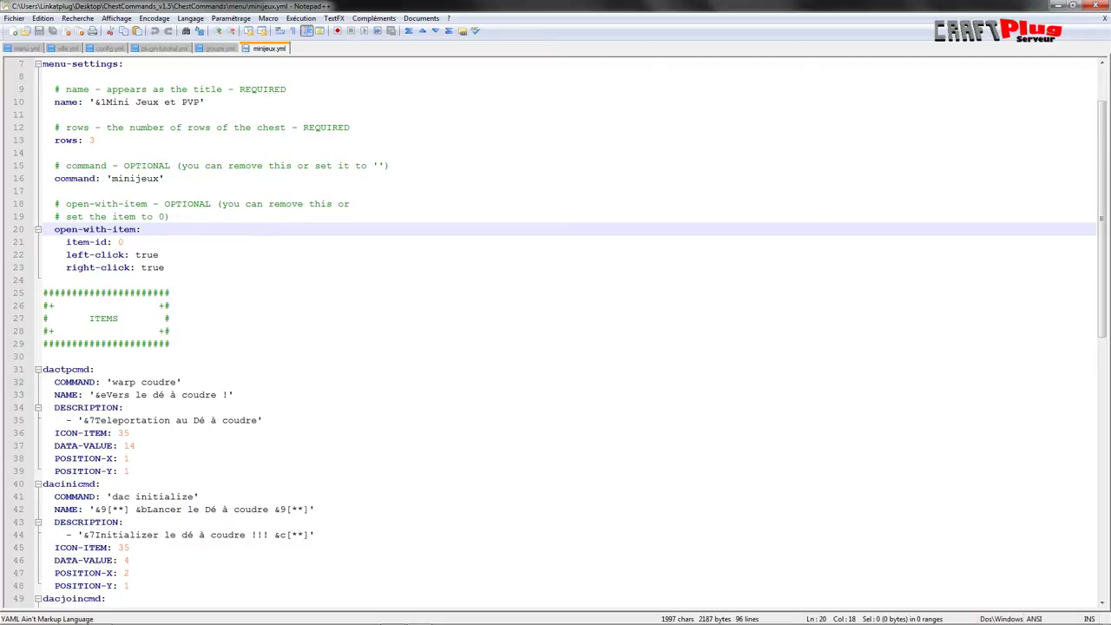
{"action": "double_click", "coordinate": [147, 254]}
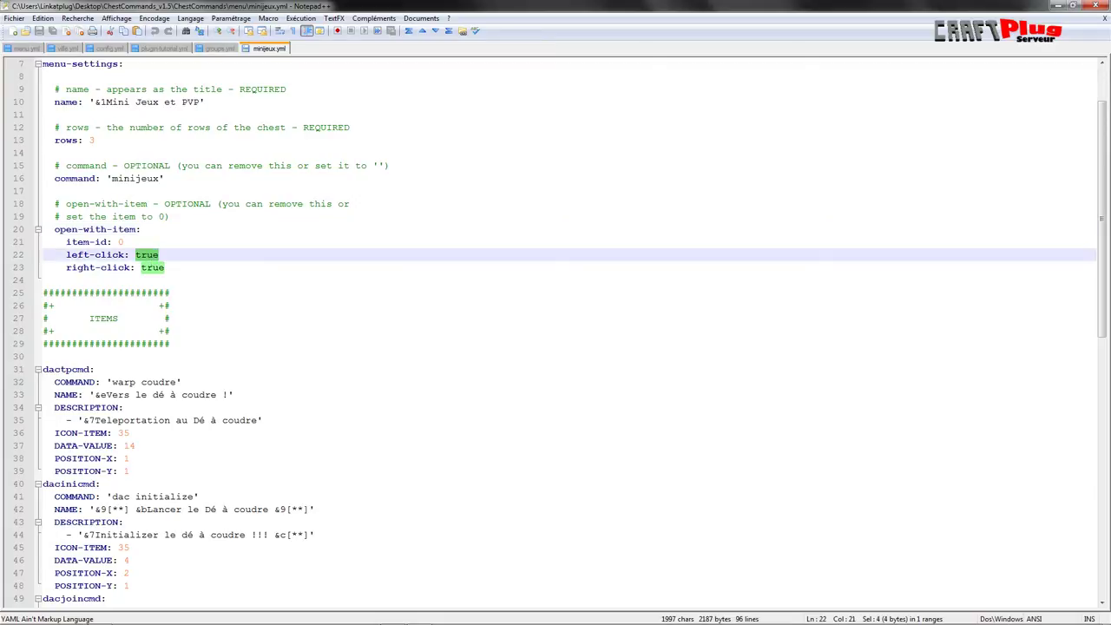
{"action": "left_click", "coordinate": [157, 267]}
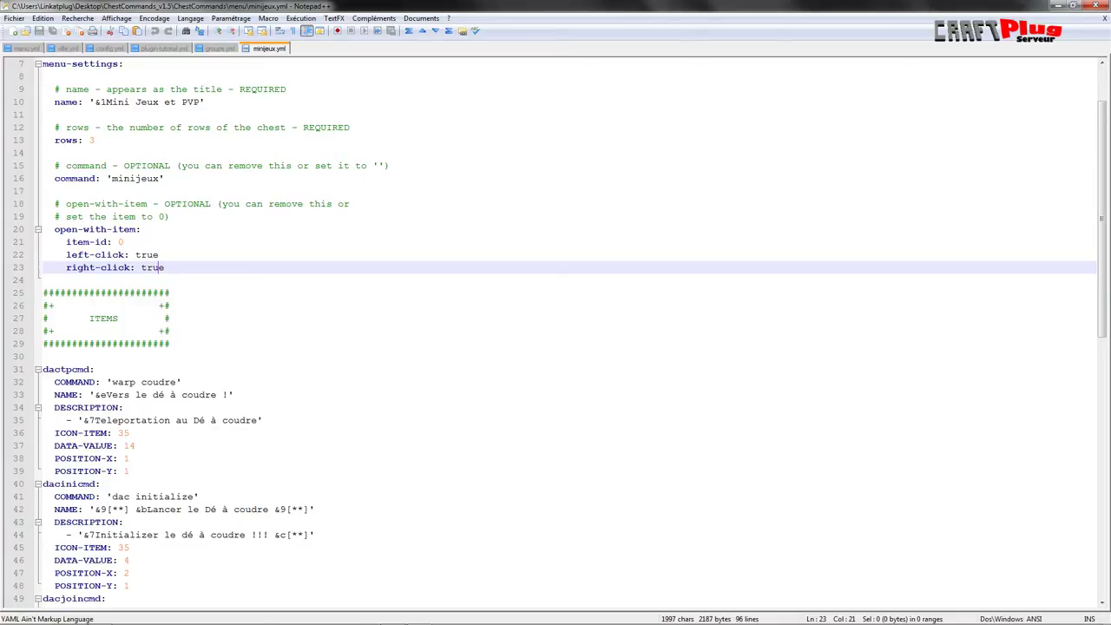
{"action": "key", "text": "shift+Up"}
{"action": "key", "text": "shift+Up"}
{"action": "key", "text": "shift+Up"}
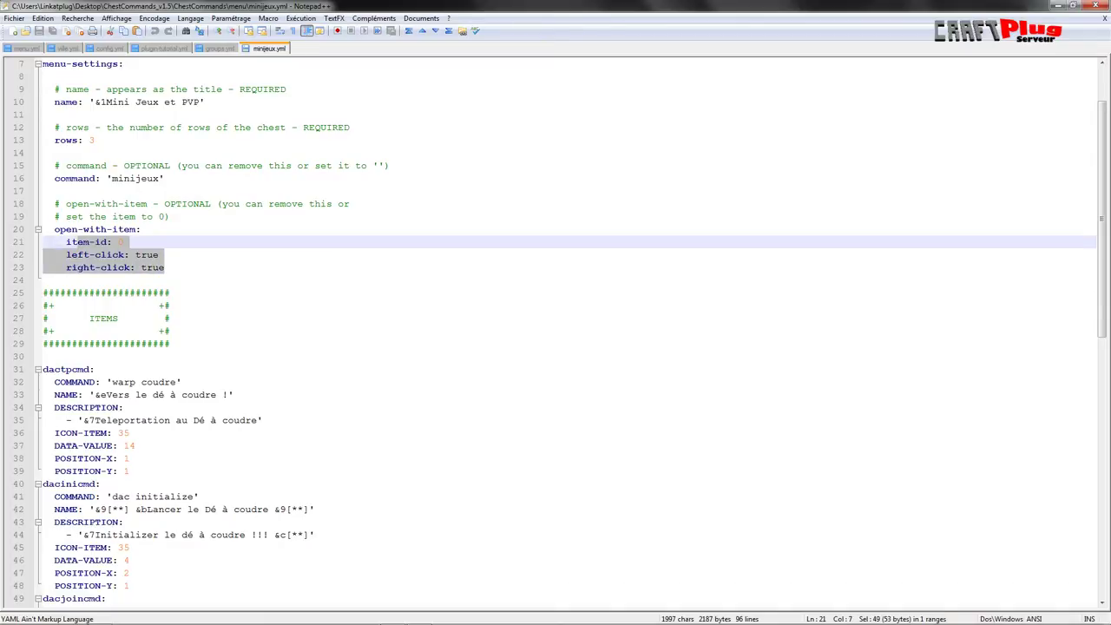
{"action": "key", "text": "shift+Home"}
{"action": "key", "text": "shift+Left"}
{"action": "left_click", "coordinate": [133, 243]}
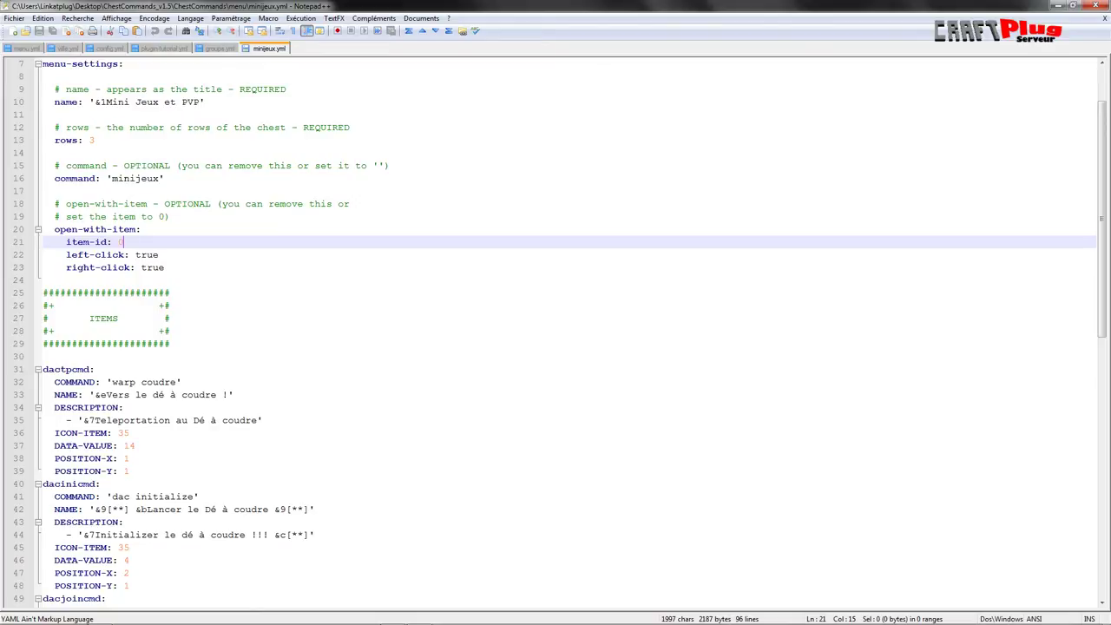
Examine the COMMAND value of the dactpcmd item in minijeux.yml and compare it with the open command in menu.yml
{"action": "scroll", "coordinate": [555, 330], "scroll_direction": "down", "scroll_amount": 3}
{"action": "scroll", "coordinate": [555, 330], "scroll_direction": "down", "scroll_amount": 2}
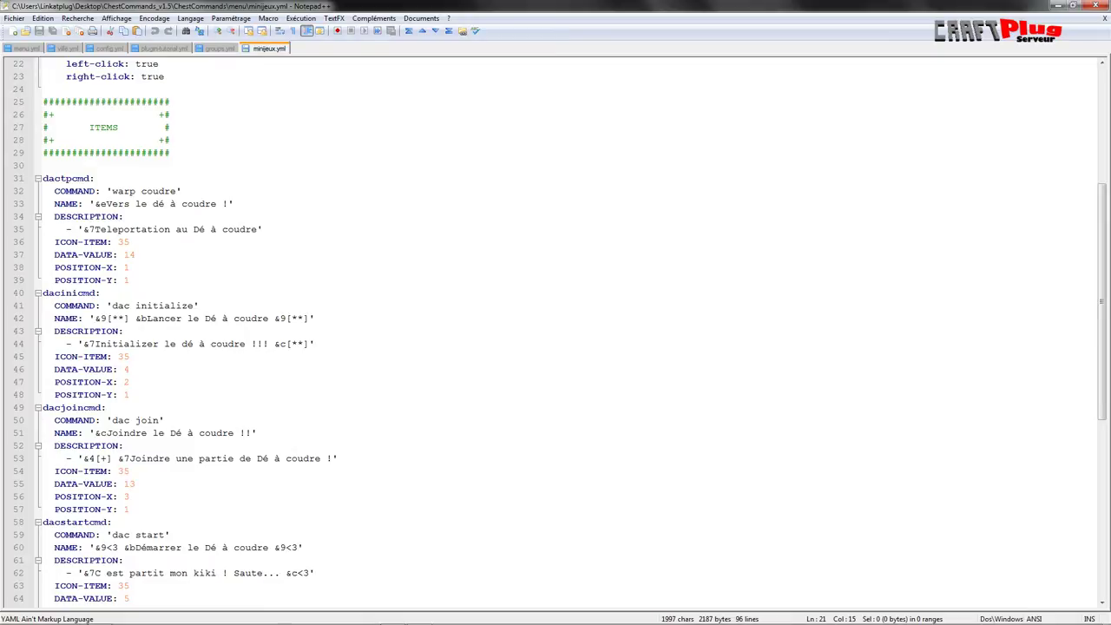
{"action": "left_click_drag", "start_coordinate": [111, 190], "coordinate": [158, 191]}
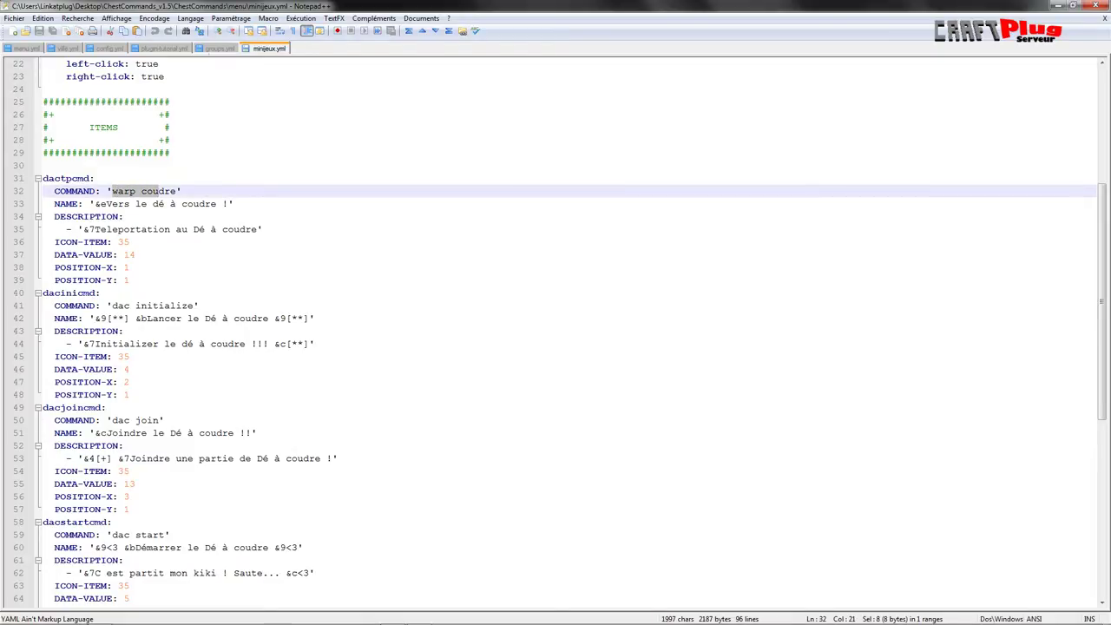
{"action": "left_click", "coordinate": [29, 48]}
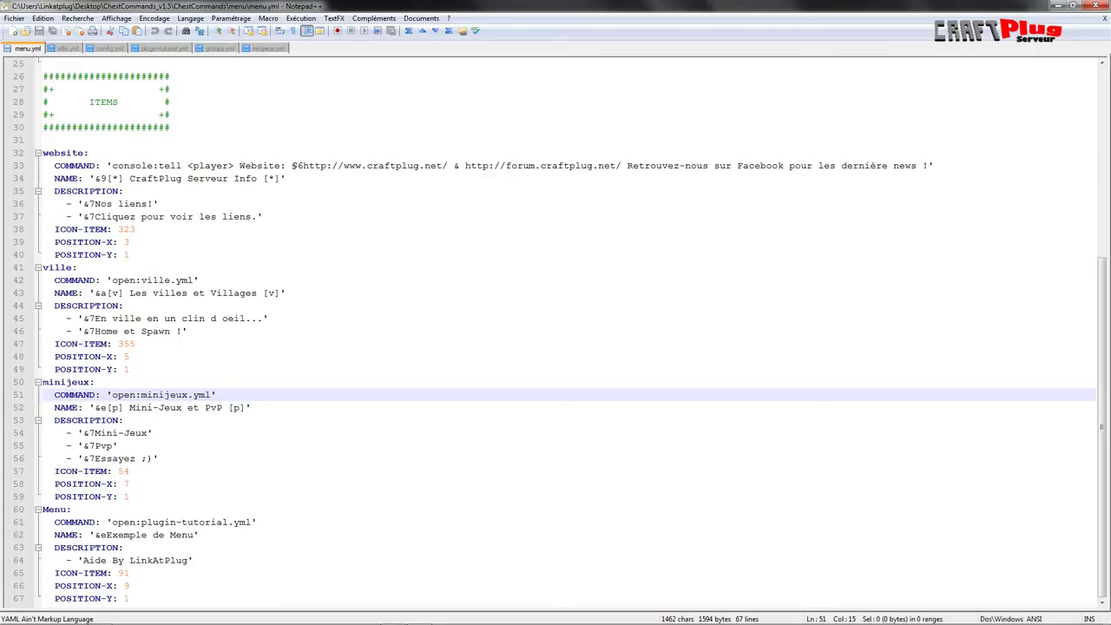
{"action": "left_click", "coordinate": [268, 48]}
{"action": "left_click", "coordinate": [124, 191]}
{"action": "left_click_drag", "start_coordinate": [111, 191], "coordinate": [159, 191]}
{"action": "left_click", "coordinate": [176, 191]}
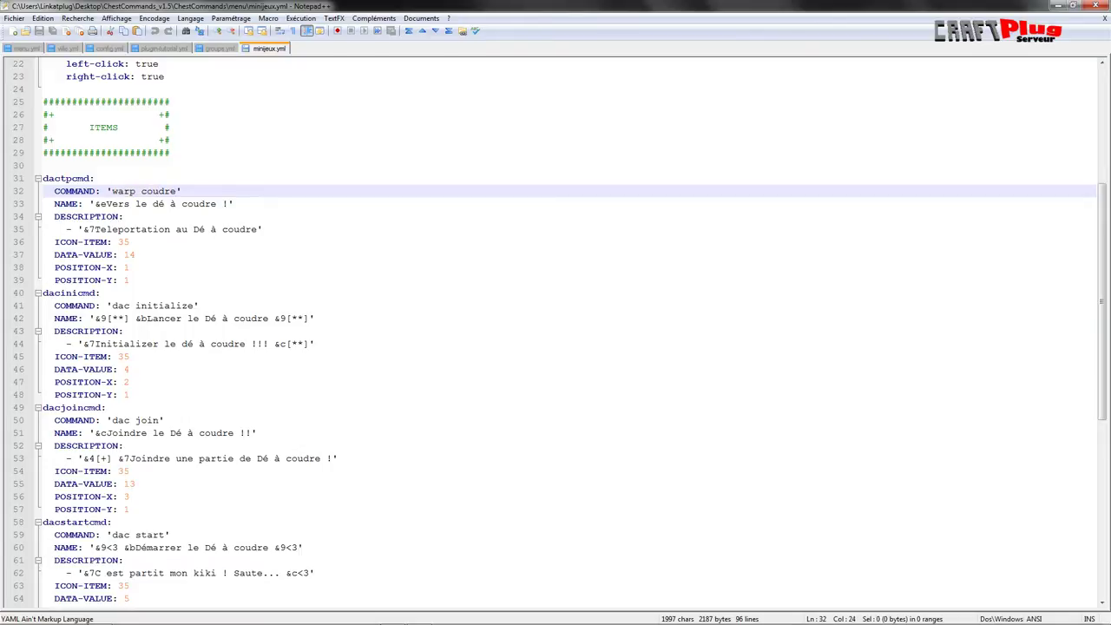
Look through the item blocks of minijeux.yml, including the DATA-VALUE line of dactpcmd
{"action": "scroll", "coordinate": [556, 329], "scroll_direction": "down", "scroll_amount": 3}
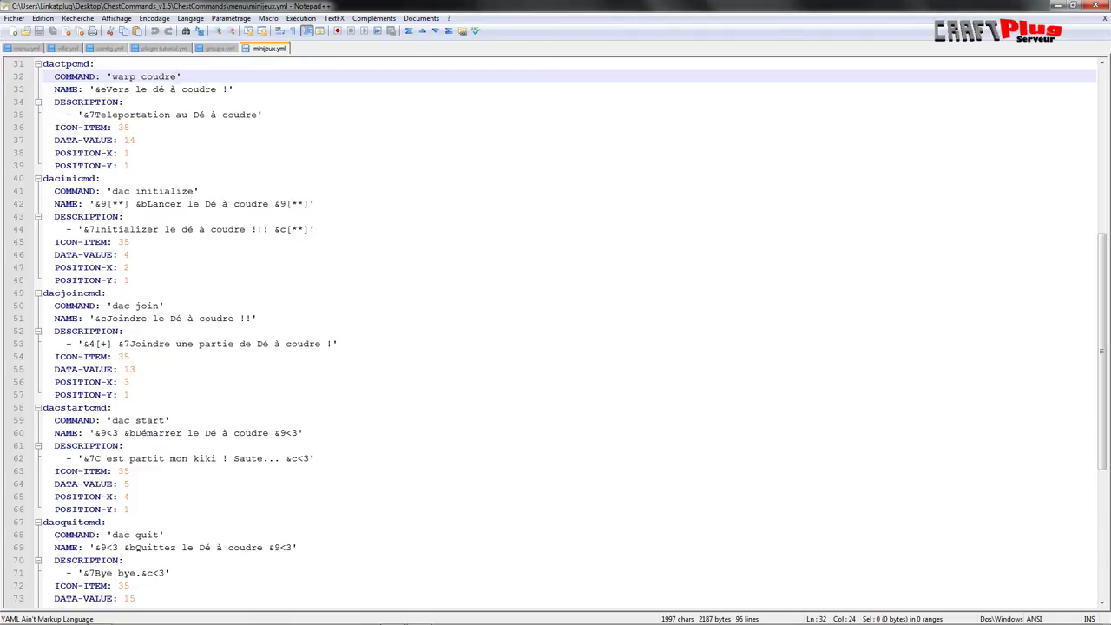
{"action": "scroll", "coordinate": [555, 330], "scroll_direction": "down", "scroll_amount": 8}
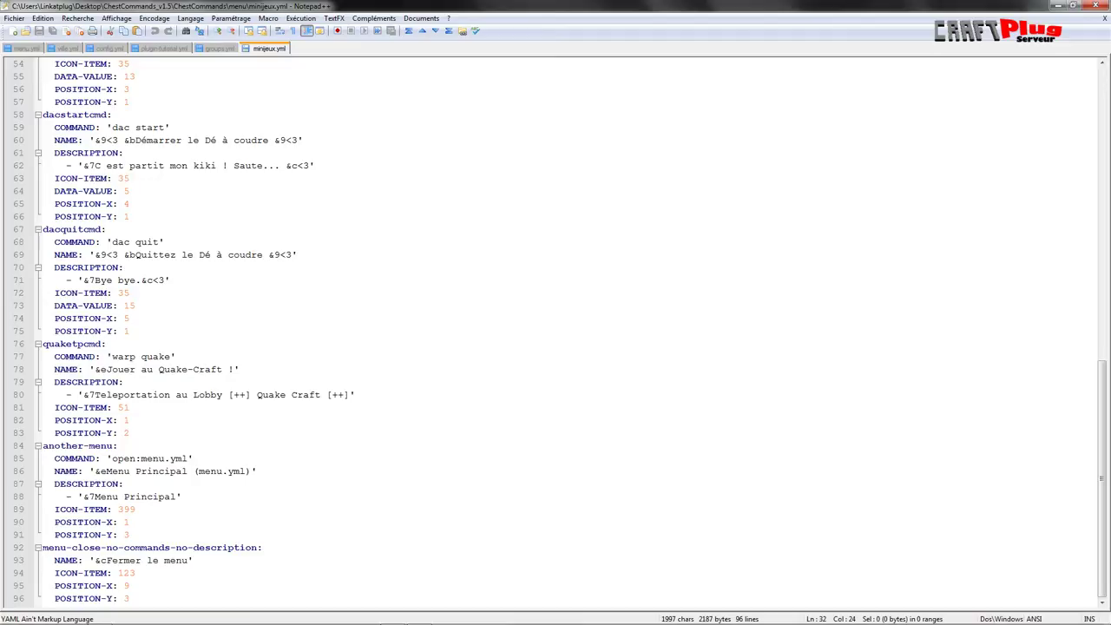
{"action": "scroll", "coordinate": [351, 393], "scroll_direction": "up", "scroll_amount": 10}
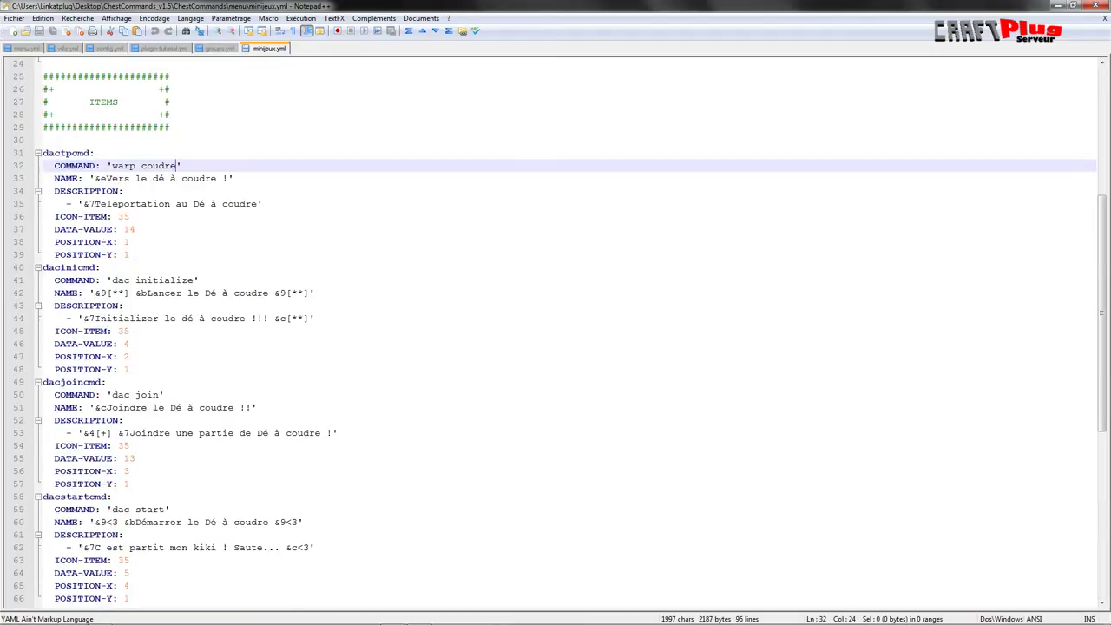
{"action": "left_click", "coordinate": [134, 229]}
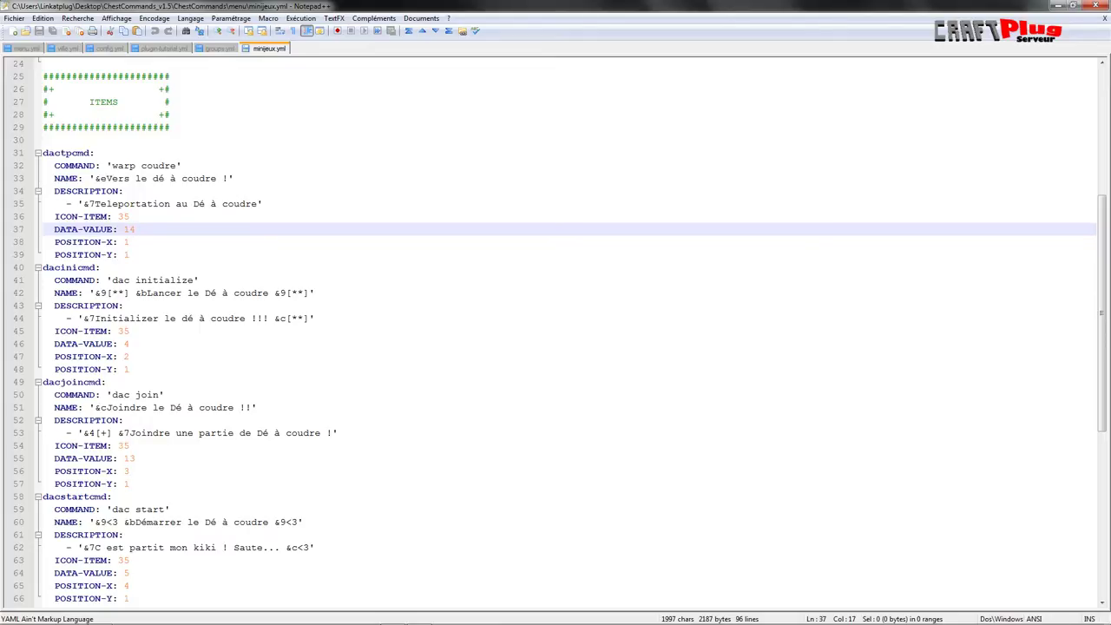
{"action": "scroll", "coordinate": [556, 330], "scroll_direction": "down", "scroll_amount": 4}
{"action": "scroll", "coordinate": [556, 330], "scroll_direction": "up", "scroll_amount": 5}
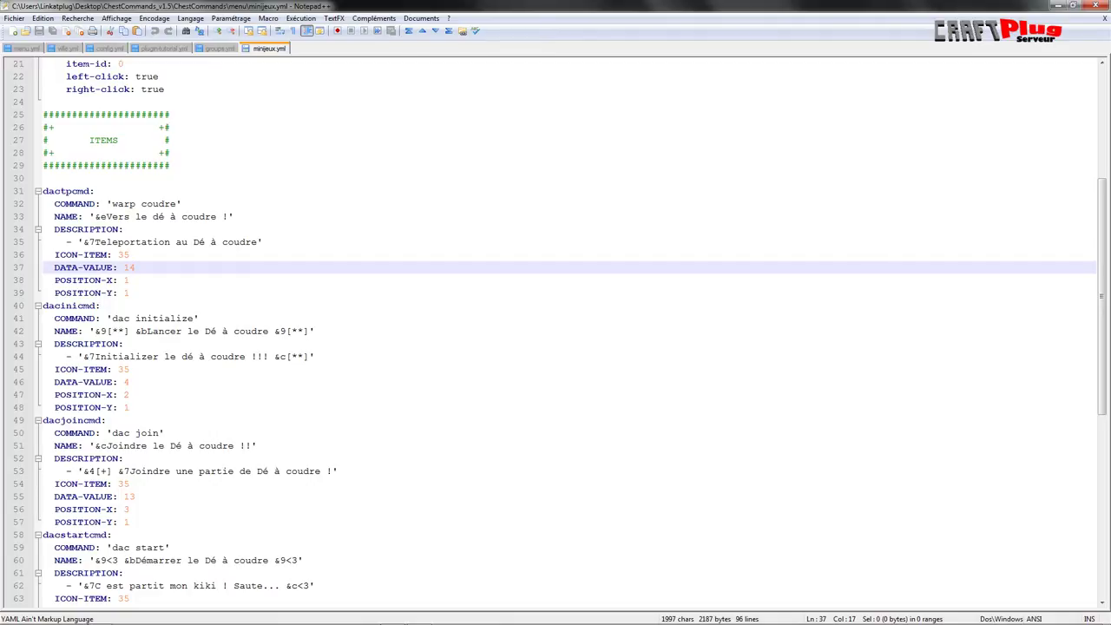
Examine the DESCRIPTION and NAME texts of the dactpcmd item
{"action": "left_click_drag", "start_coordinate": [84, 242], "coordinate": [254, 245]}
{"action": "left_click", "coordinate": [206, 243]}
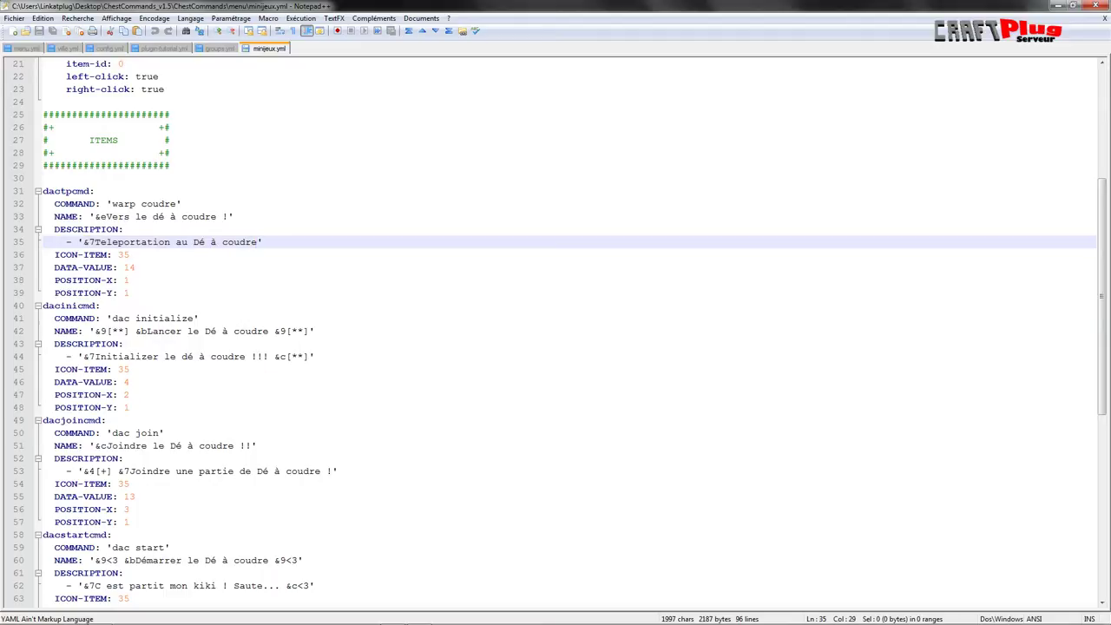
{"action": "left_click", "coordinate": [147, 216]}
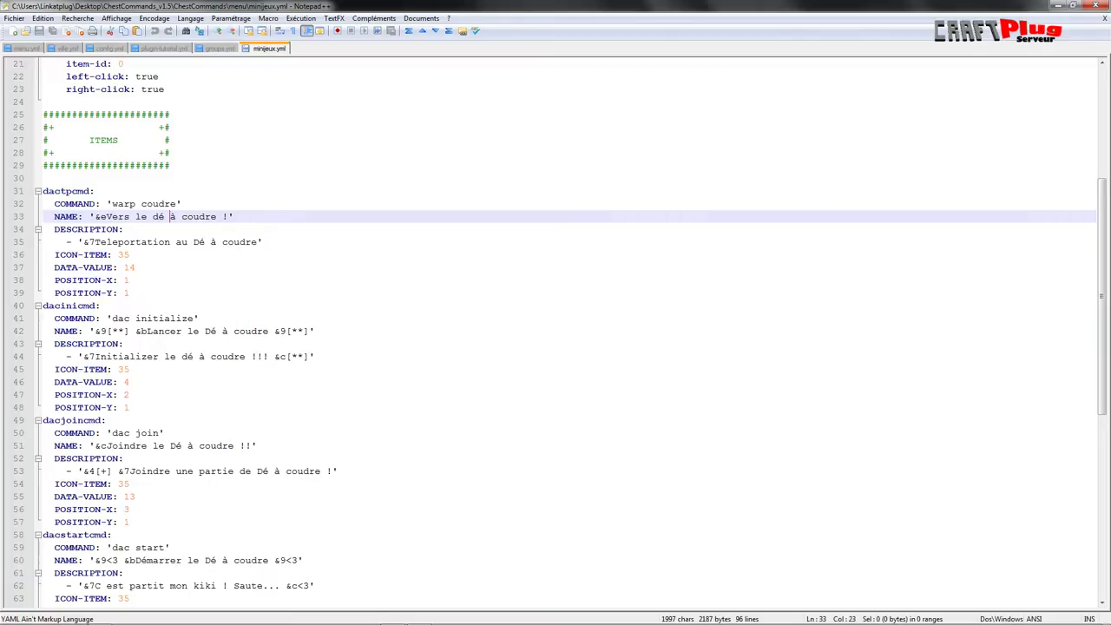
Append ". J''aime !" to the dactpcmd description text, doubling the apostrophe inside the quoted string
{"action": "left_click", "coordinate": [257, 242]}
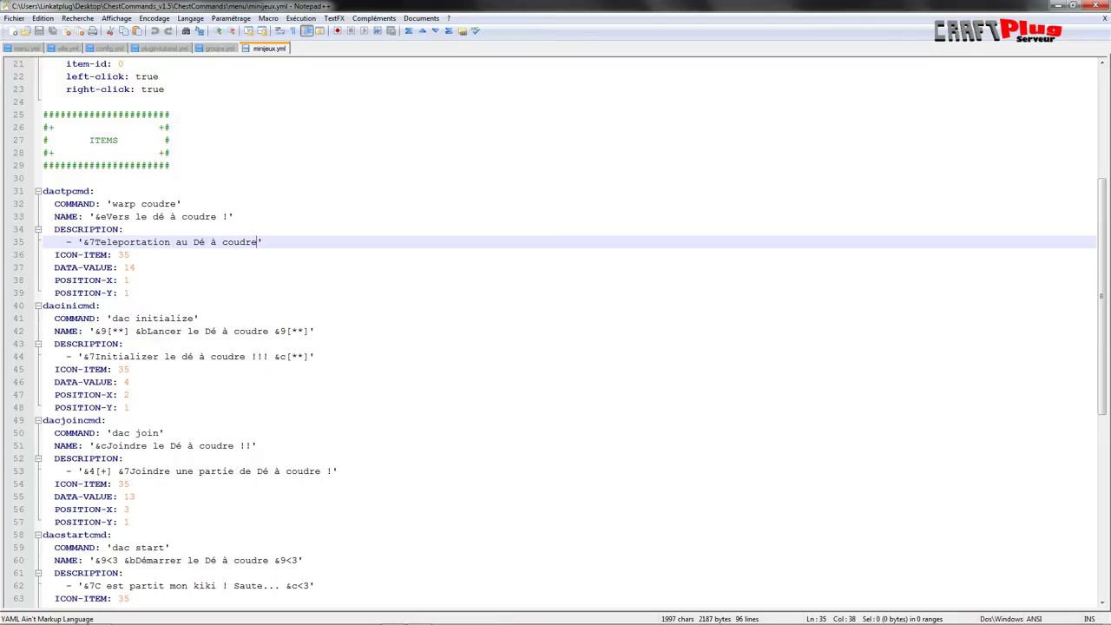
{"action": "type", "text": ". "}
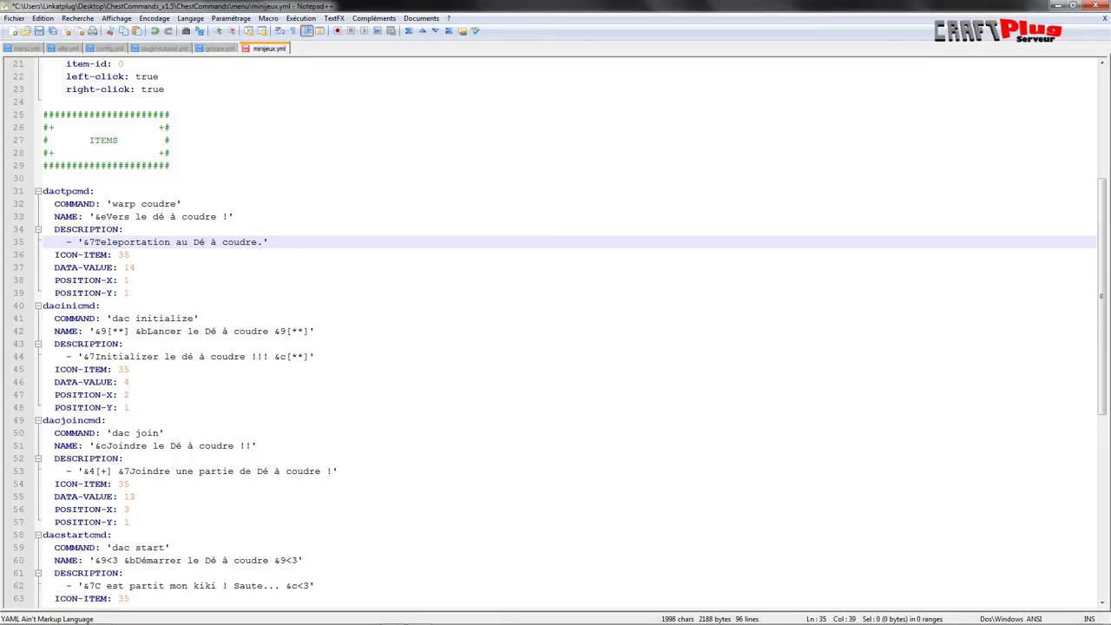
{"action": "type", "text": "J'aime !"}
{"action": "left_click", "coordinate": [279, 242]}
{"action": "left_click", "coordinate": [77, 242]}
{"action": "left_click", "coordinate": [320, 242]}
{"action": "left_click", "coordinate": [278, 242]}
{"action": "left_click", "coordinate": [271, 242]}
{"action": "type", "text": "'"}
{"action": "key", "text": "Down"}
{"action": "key", "text": "Down"}
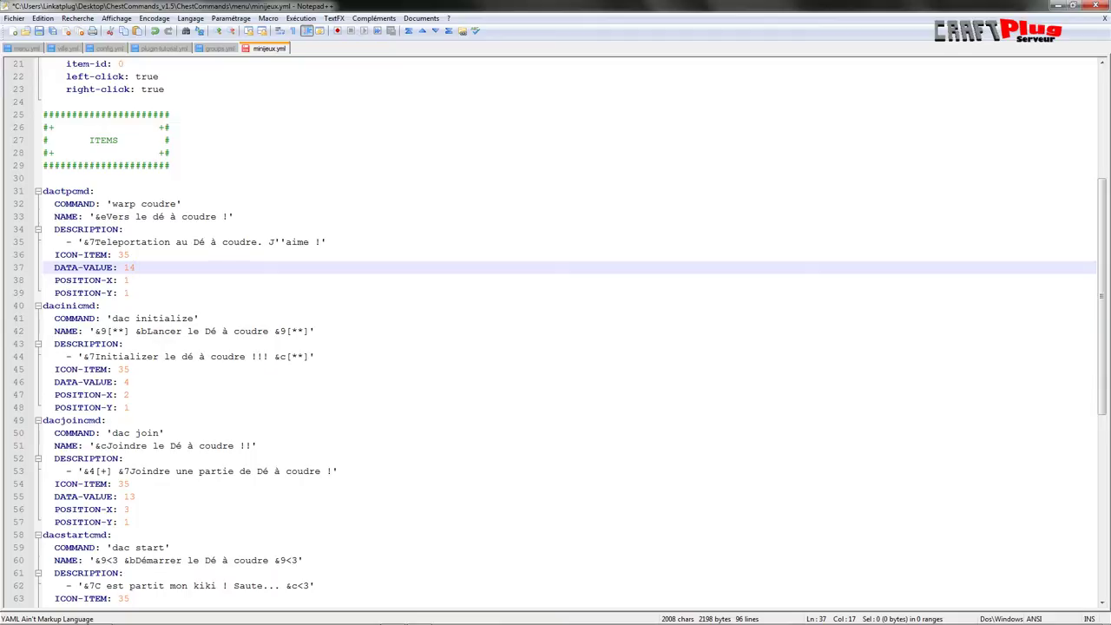
Highlight the doubled apostrophe in the dactpcmd description and remove "J''aime !", keeping the period after "coudre"
{"action": "left_click_drag", "start_coordinate": [273, 242], "coordinate": [286, 244]}
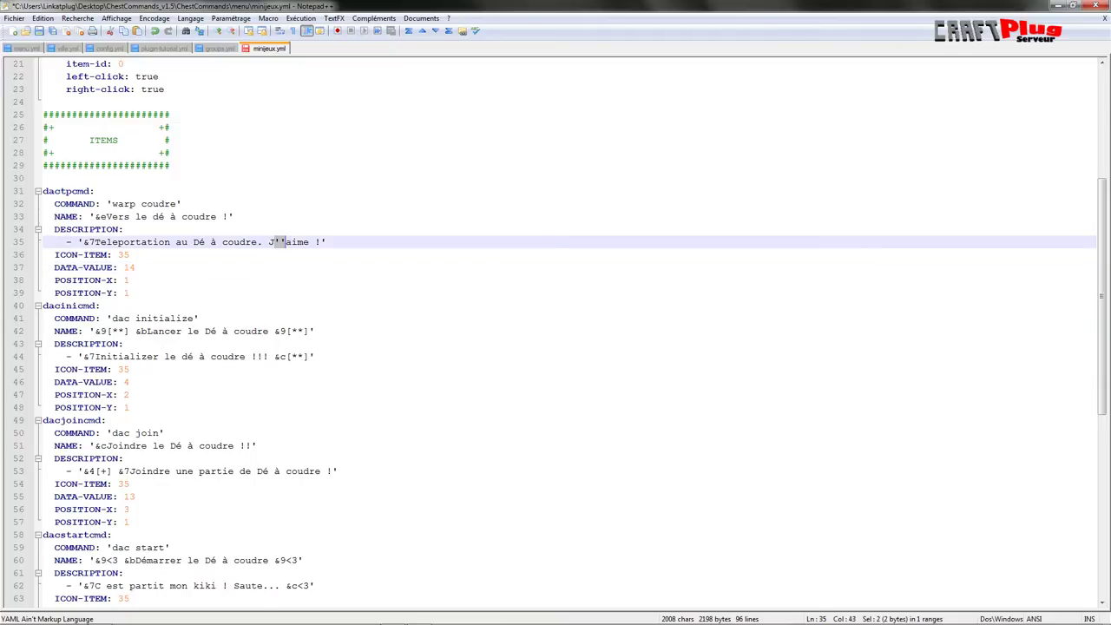
{"action": "key", "text": "Down"}
{"action": "key", "text": "Down"}
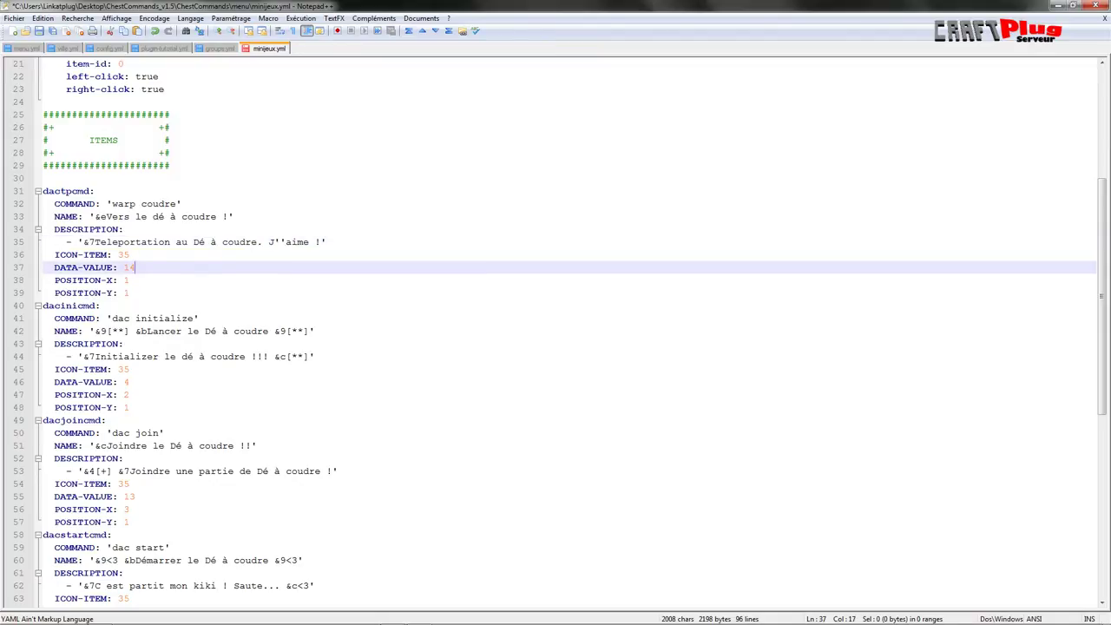
{"action": "left_click_drag", "start_coordinate": [320, 242], "coordinate": [263, 242]}
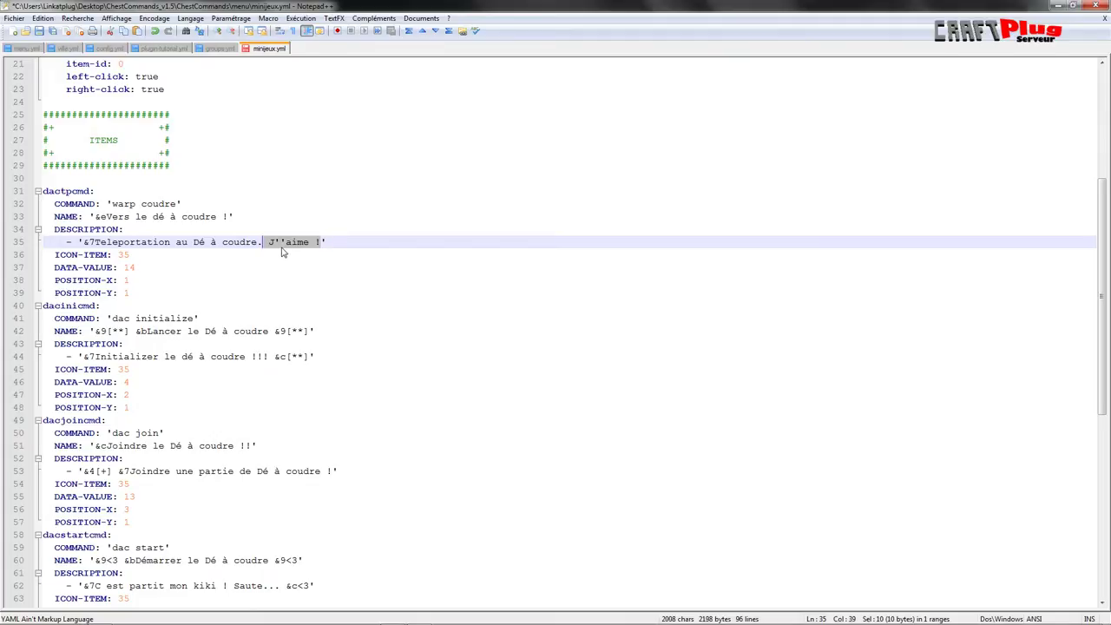
{"action": "key", "text": "Delete"}
Examine the ICON-ITEM and DATA-VALUE settings of the dactpcmd item
{"action": "scroll", "coordinate": [282, 252], "scroll_direction": "down", "scroll_amount": 3}
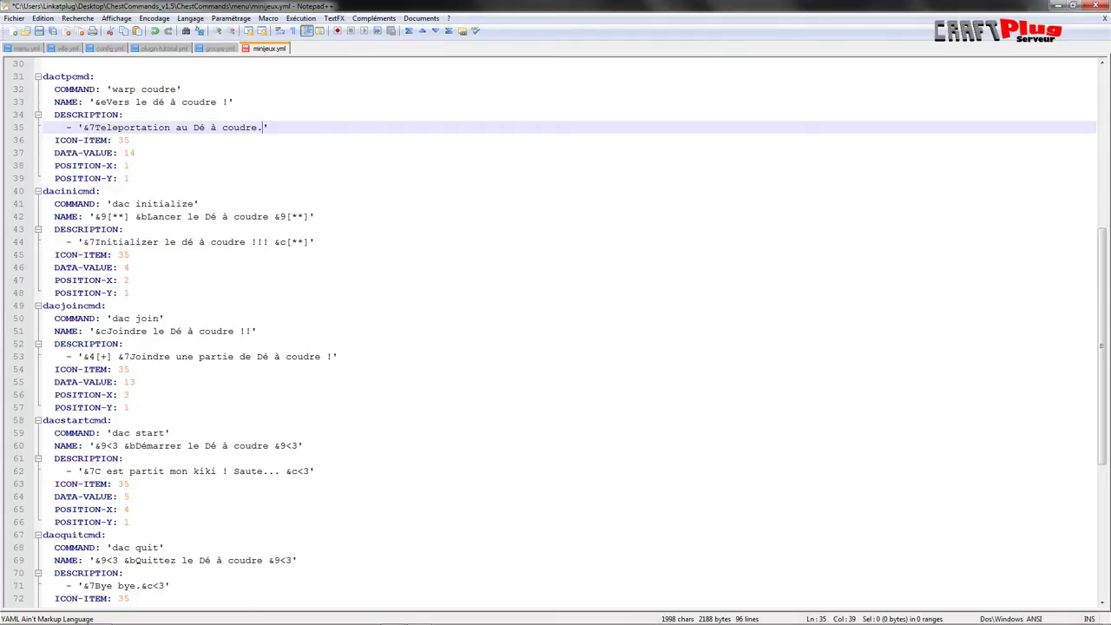
{"action": "scroll", "coordinate": [28, 491], "scroll_direction": "up", "scroll_amount": 1}
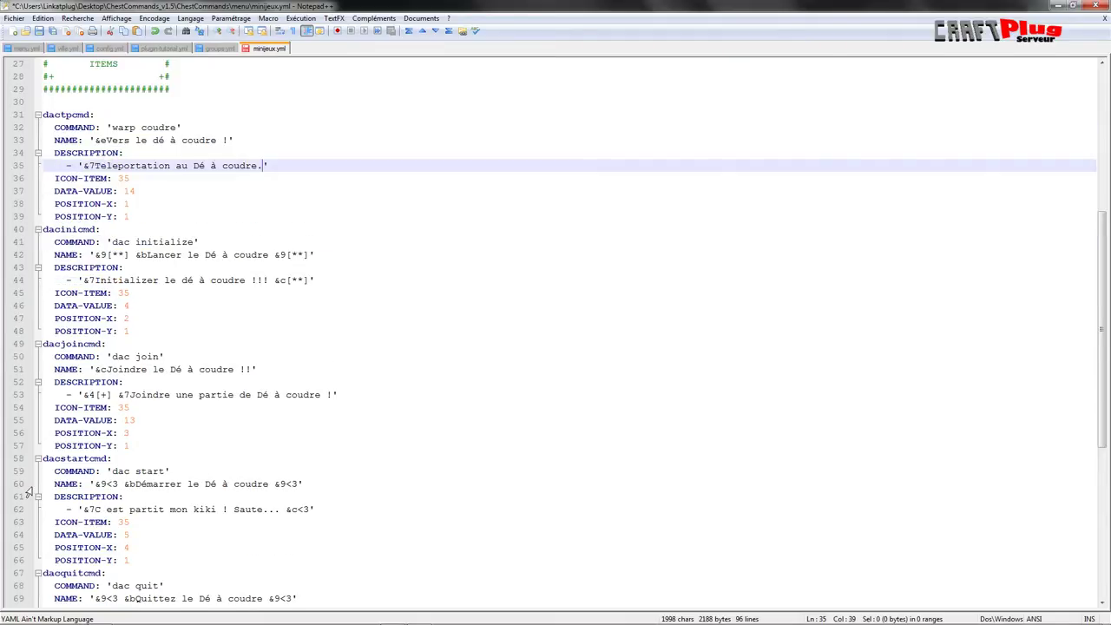
{"action": "scroll", "coordinate": [29, 491], "scroll_direction": "up", "scroll_amount": 1}
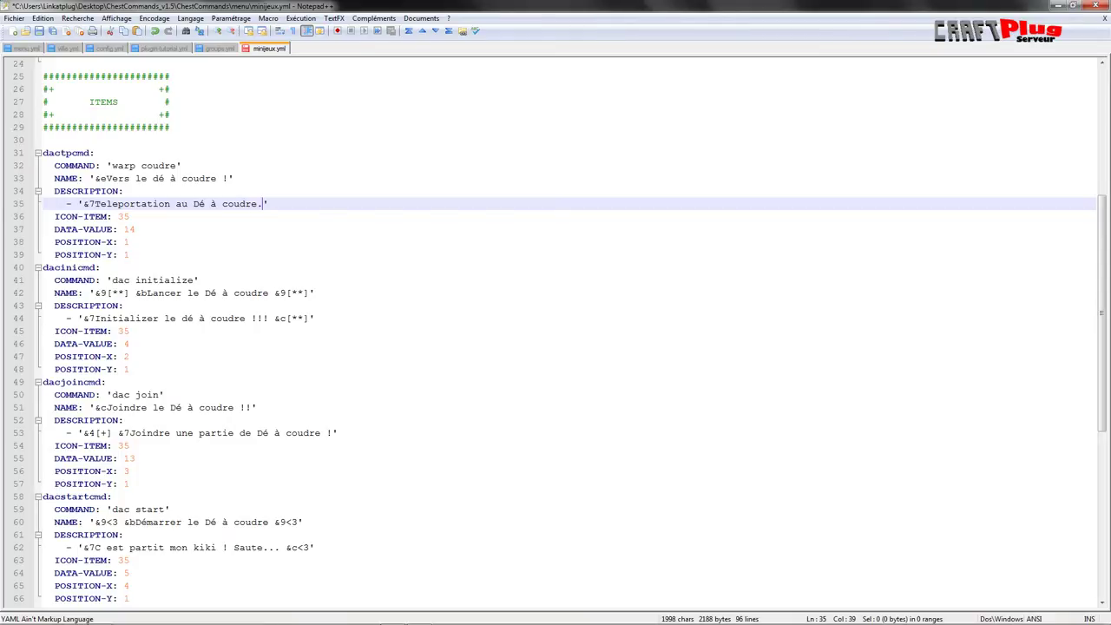
{"action": "left_click", "coordinate": [118, 216]}
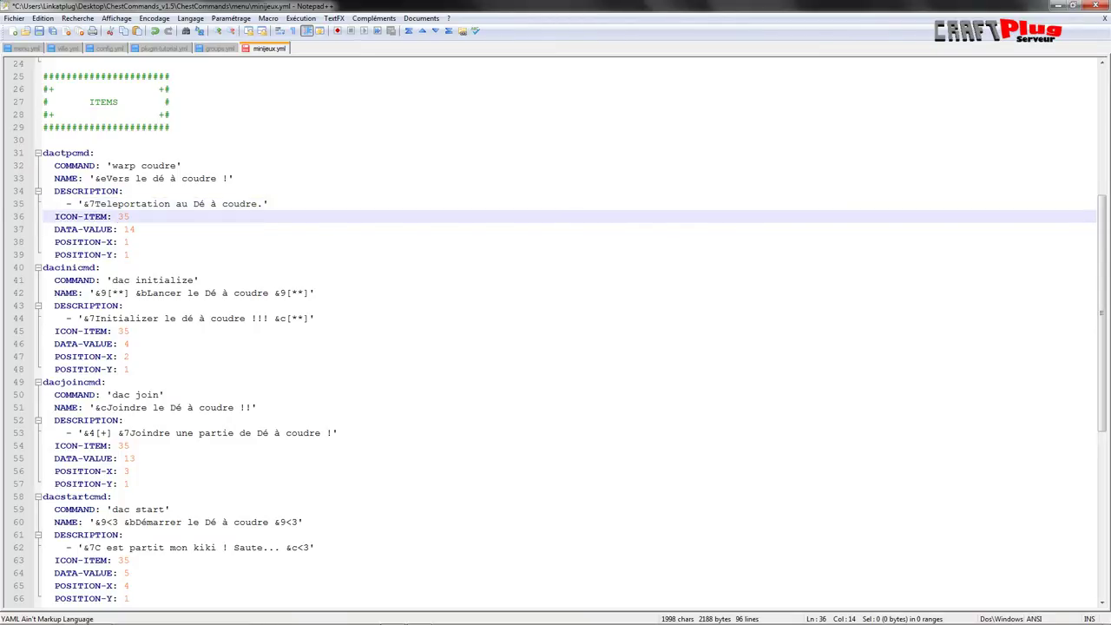
{"action": "left_click_drag", "start_coordinate": [108, 216], "coordinate": [135, 229]}
{"action": "left_click", "coordinate": [118, 216]}
{"action": "left_click", "coordinate": [129, 230]}
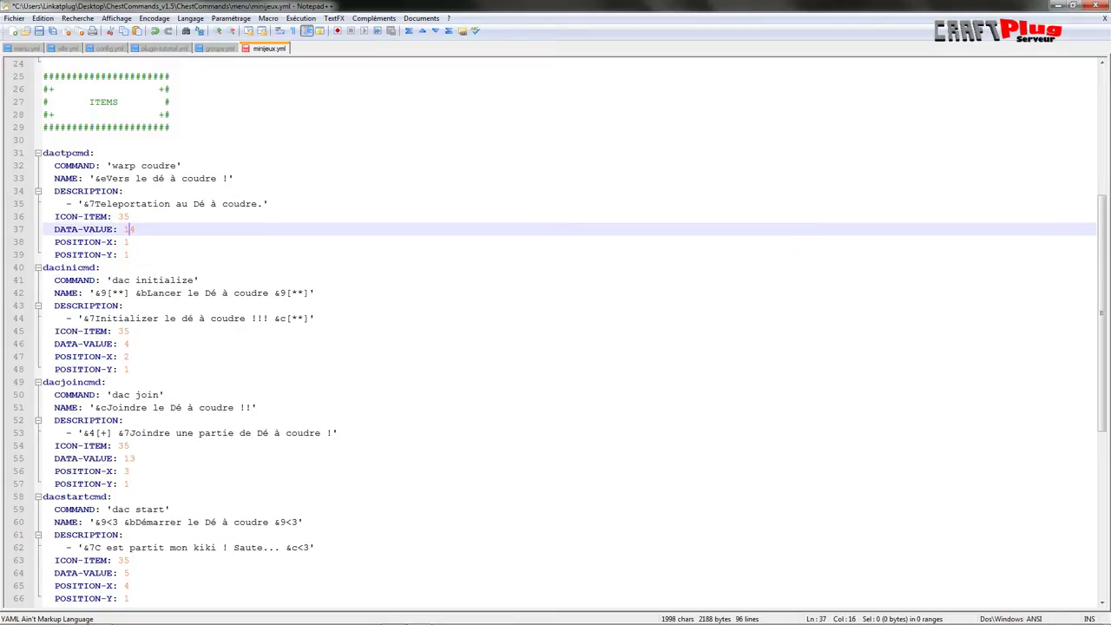
View the coloured item icons in the screenshot 2013-07-27_10.46.15.png and return to minijeux.yml in Notepad++
{"action": "key", "text": "alt+Tab"}
{"action": "key", "text": "alt+Tab"}
{"action": "key", "text": "Tab"}
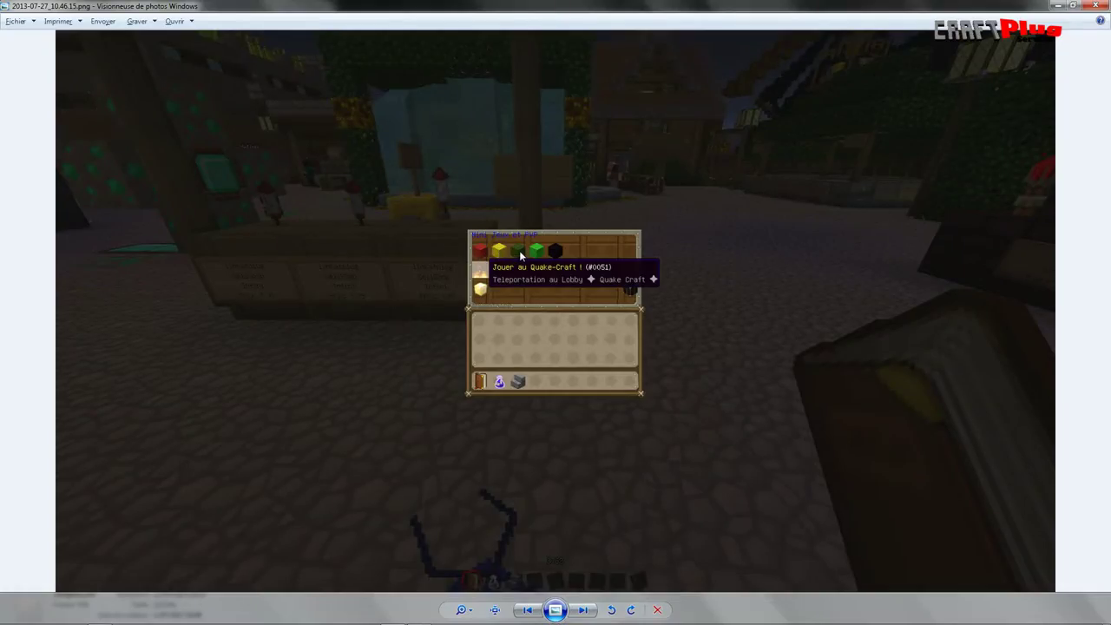
{"action": "key", "text": "alt+Tab"}
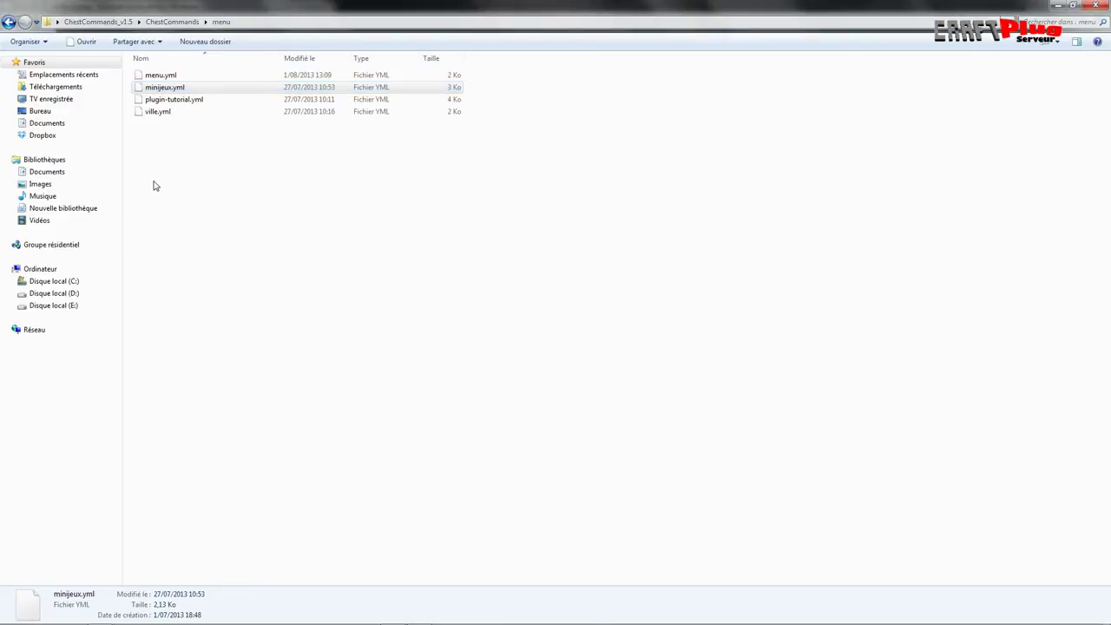
{"action": "key", "text": "alt+Tab"}
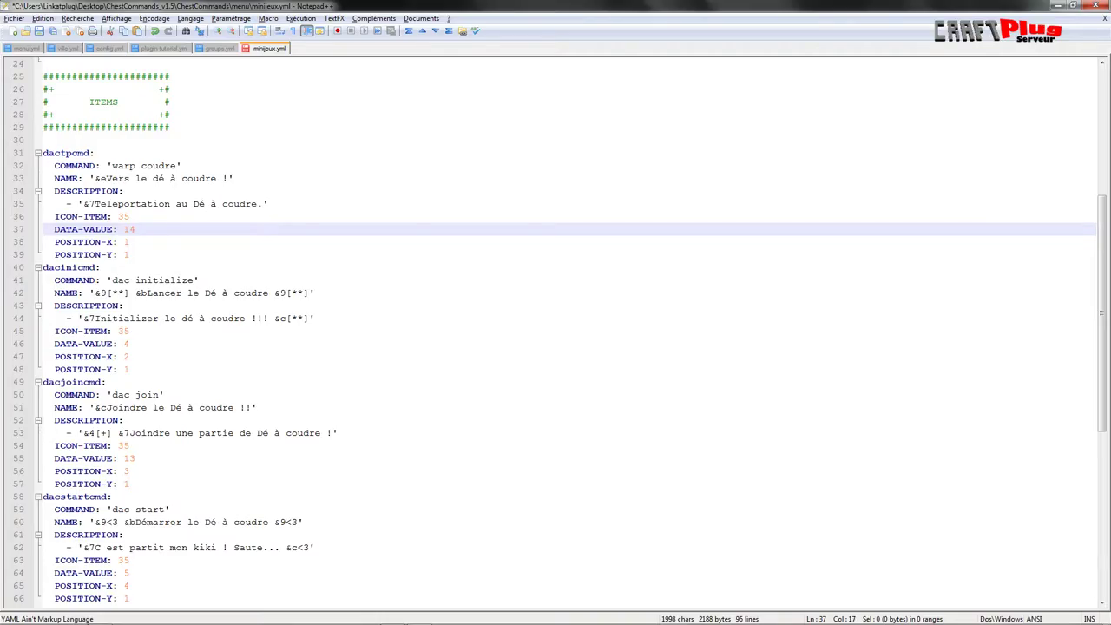
Compare the DATA-VALUE settings of the dacinicmd, dacjoincmd, dacstartcmd and dacquitcmd items
{"action": "left_click", "coordinate": [129, 343]}
{"action": "left_click", "coordinate": [135, 458]}
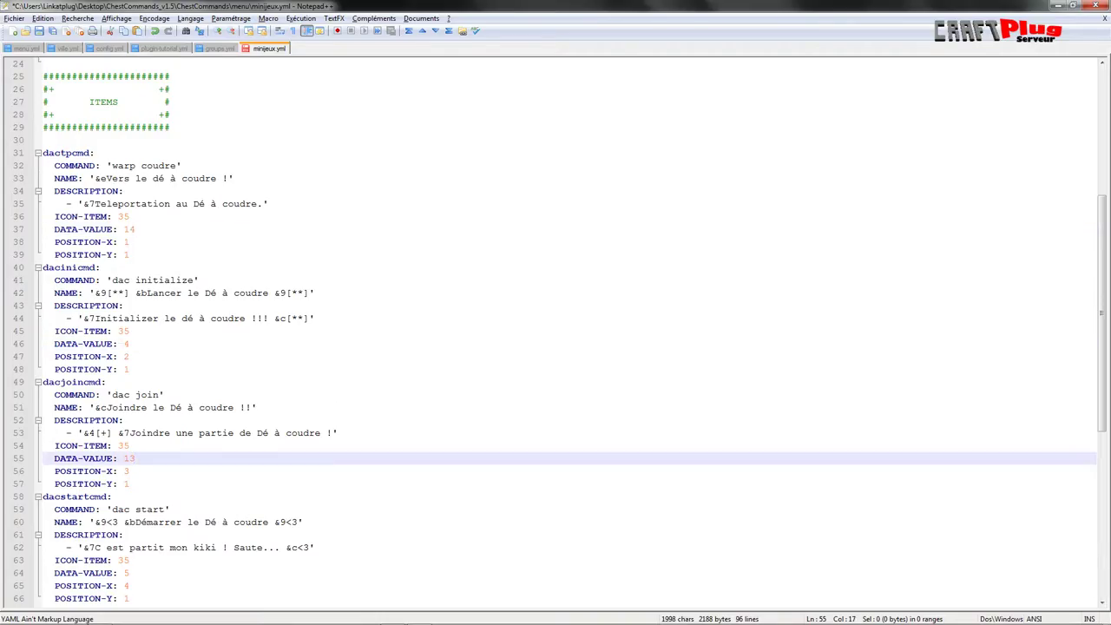
{"action": "left_click_drag", "start_coordinate": [130, 572], "coordinate": [102, 573]}
{"action": "scroll", "coordinate": [111, 458], "scroll_direction": "down", "scroll_amount": 3}
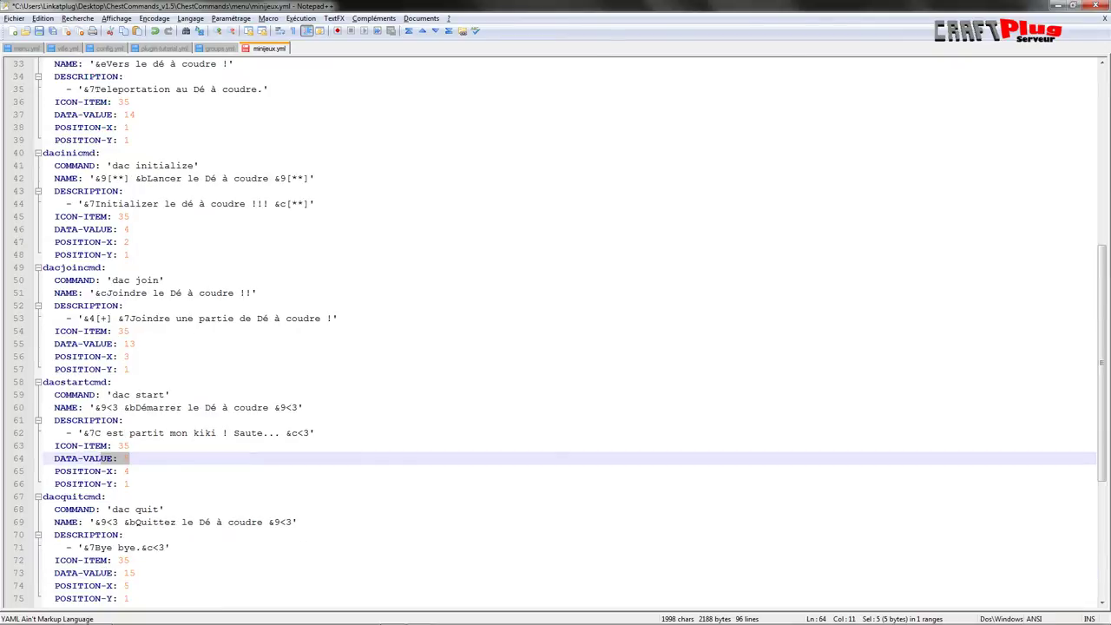
{"action": "scroll", "coordinate": [556, 329], "scroll_direction": "down", "scroll_amount": 2}
{"action": "mouse_move", "coordinate": [136, 496]}
{"action": "left_mouse_down"}
{"action": "mouse_move", "coordinate": [118, 496]}
{"action": "mouse_move", "coordinate": [118, 483]}
{"action": "left_mouse_up"}
{"action": "left_click_drag", "start_coordinate": [130, 381], "coordinate": [123, 381]}
{"action": "left_click", "coordinate": [129, 394]}
Highlight the DATA-VALUE line of dactpcmd and review minijeux.yml from the menu settings to the last item
{"action": "scroll", "coordinate": [555, 330], "scroll_direction": "up", "scroll_amount": 6}
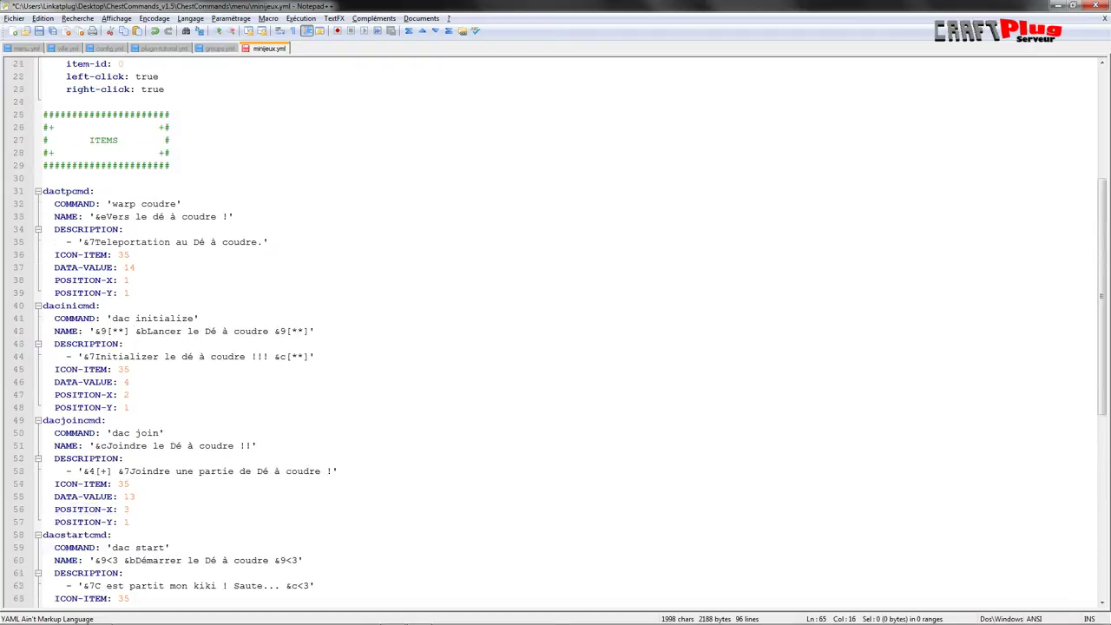
{"action": "left_click_drag", "start_coordinate": [136, 268], "coordinate": [42, 267]}
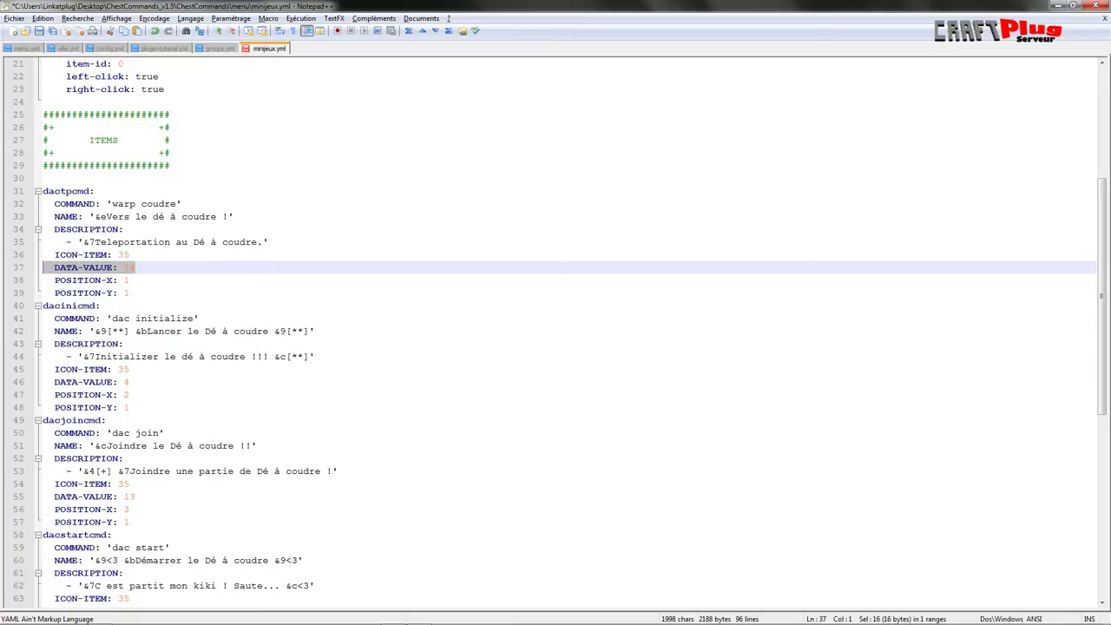
{"action": "scroll", "coordinate": [556, 329], "scroll_direction": "up", "scroll_amount": 7}
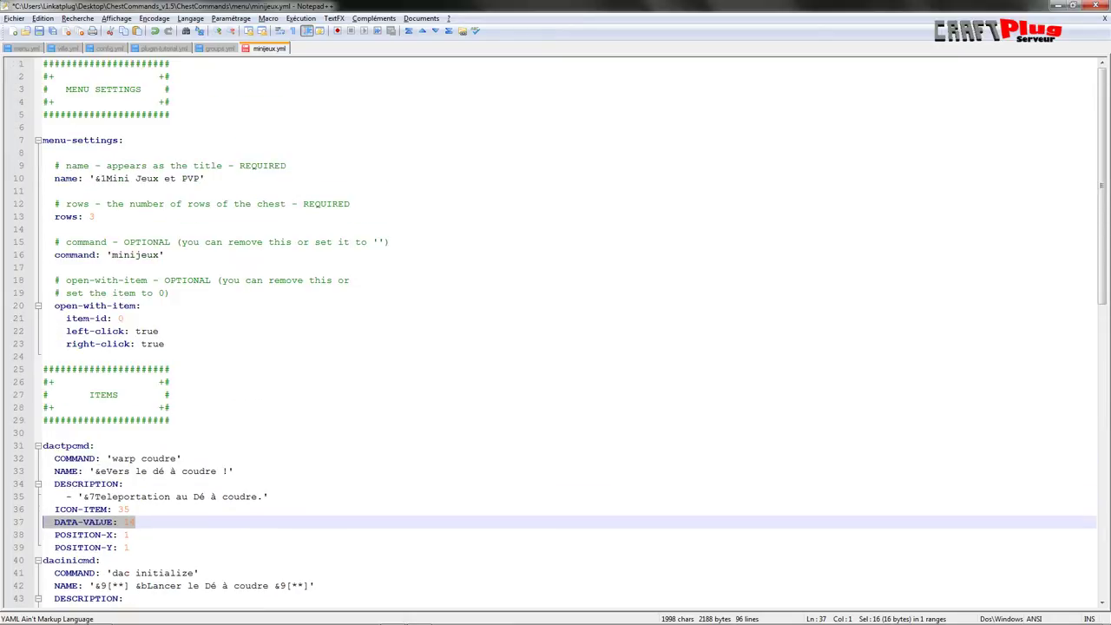
{"action": "scroll", "coordinate": [555, 330], "scroll_direction": "down", "scroll_amount": 18}
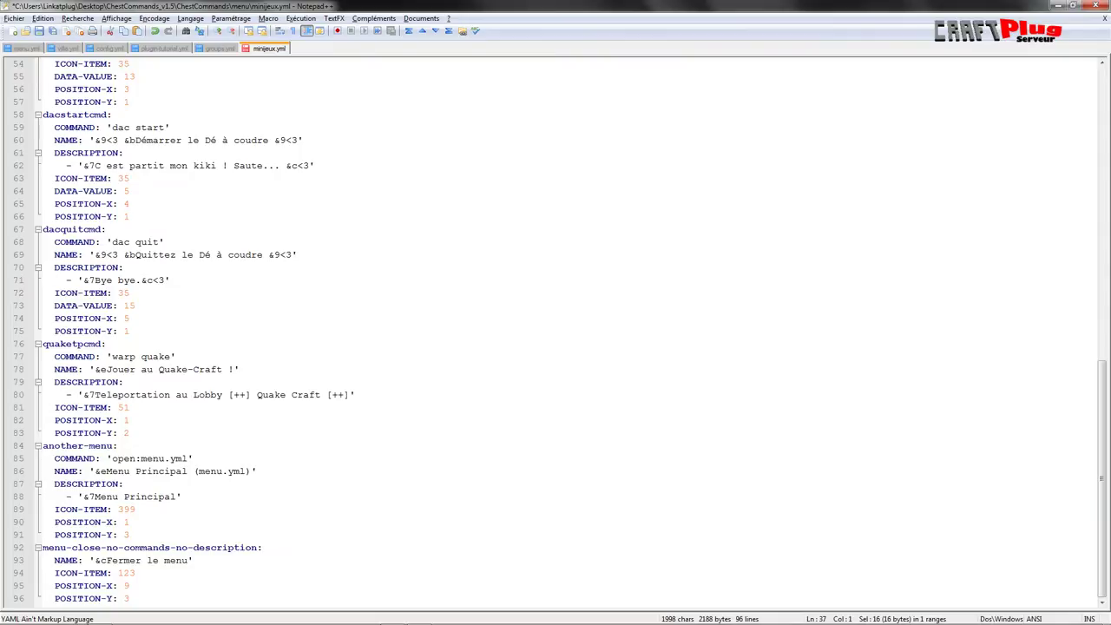
Close Notepad++ without saving the changes to minijeux.yml and select minijeux.yml in the menu folder
{"action": "left_click", "coordinate": [1097, 7]}
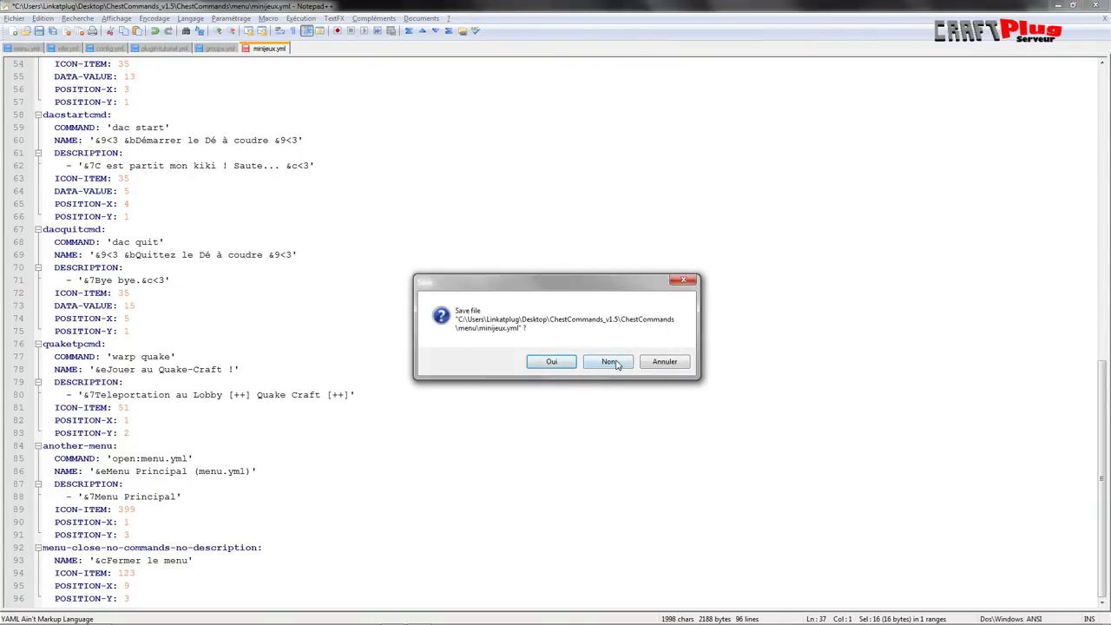
{"action": "left_click", "coordinate": [610, 362]}
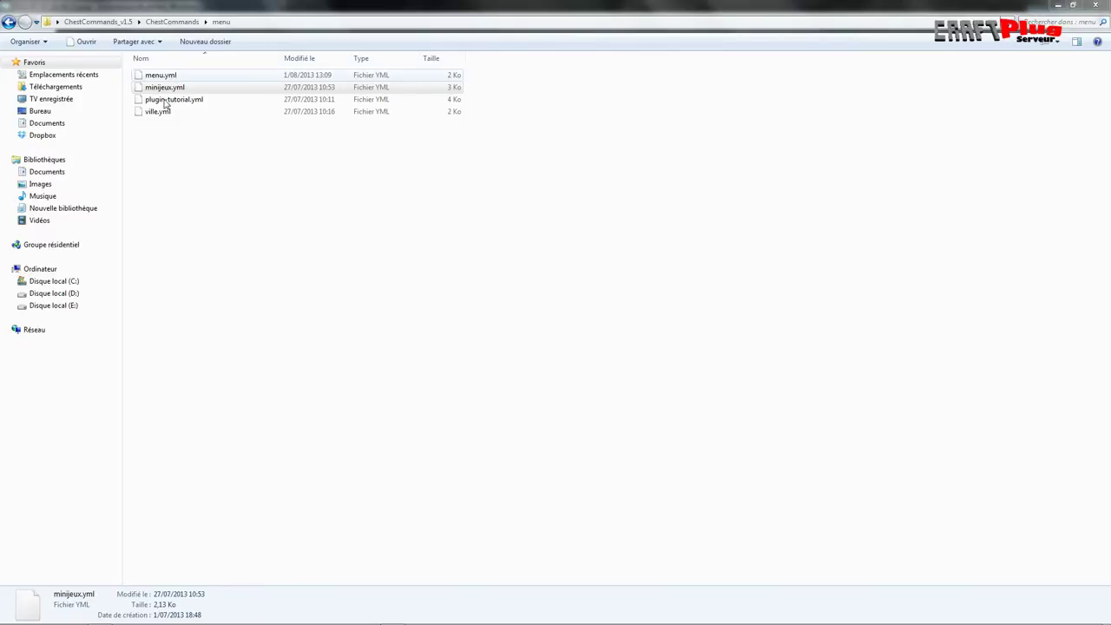
{"action": "left_click", "coordinate": [165, 137]}
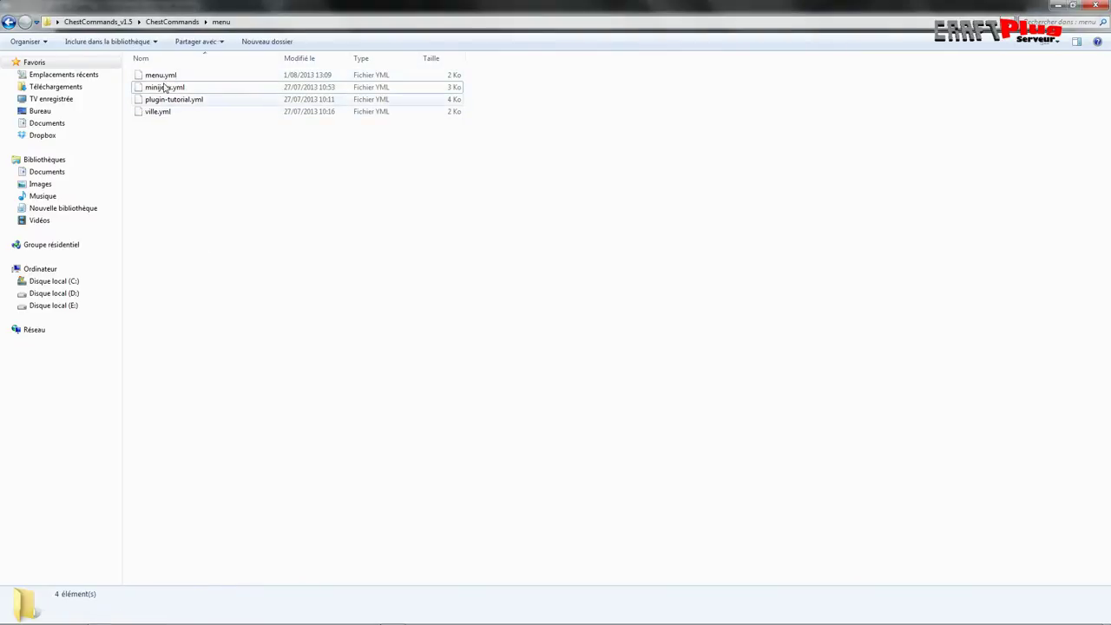
{"action": "left_click", "coordinate": [166, 88]}
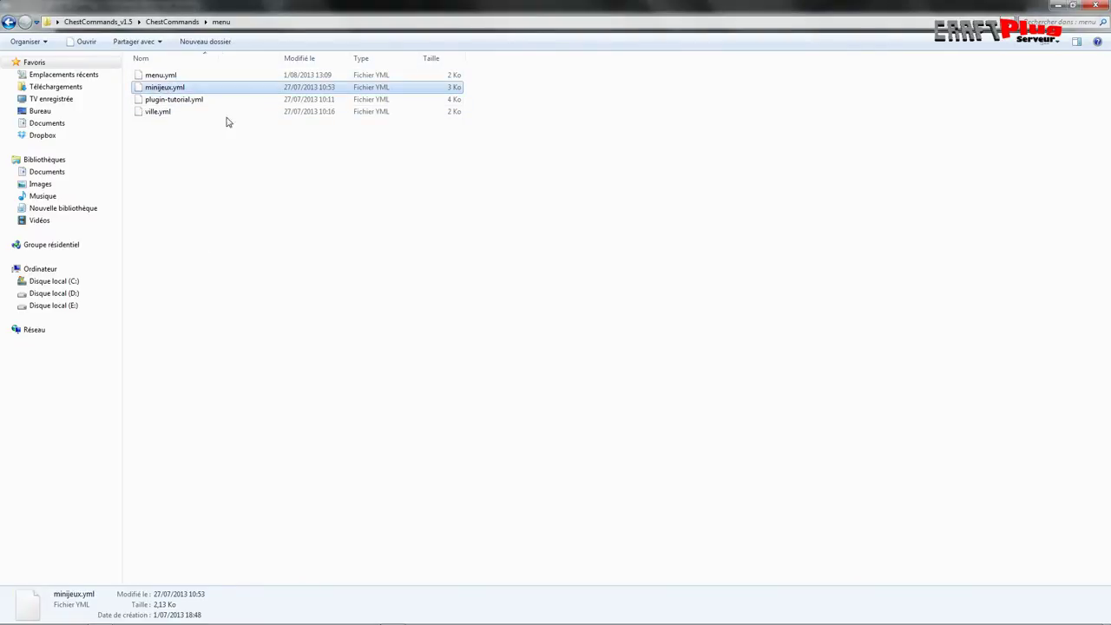
Duplicate minijeux.yml within the menu folder
{"action": "right_click", "coordinate": [172, 90]}
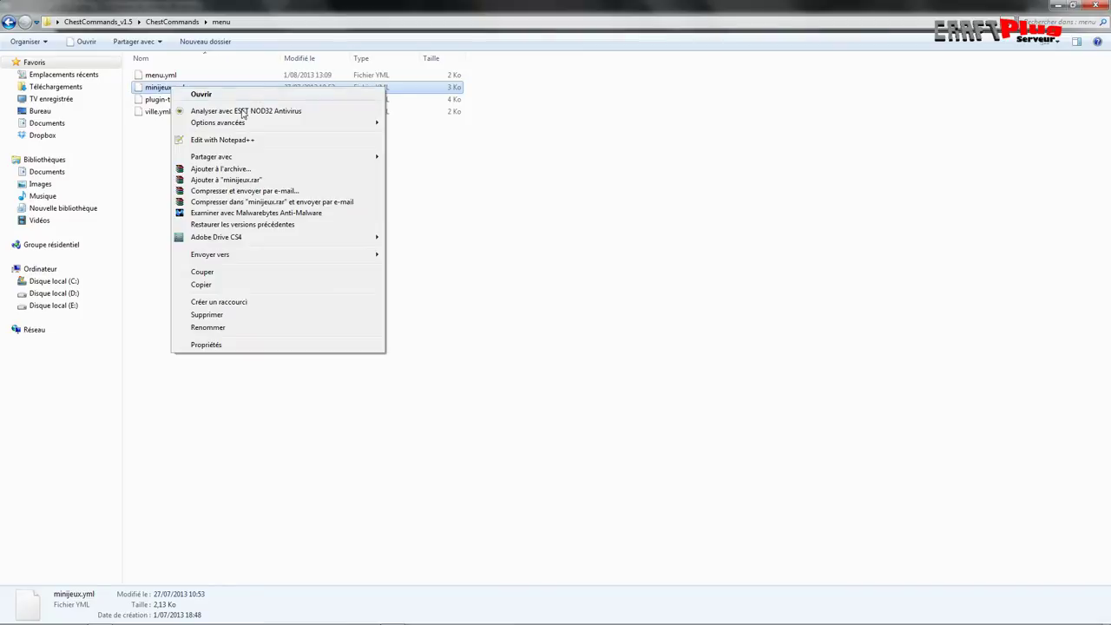
{"action": "left_click", "coordinate": [202, 284]}
{"action": "left_click", "coordinate": [248, 335]}
{"action": "right_click", "coordinate": [203, 266]}
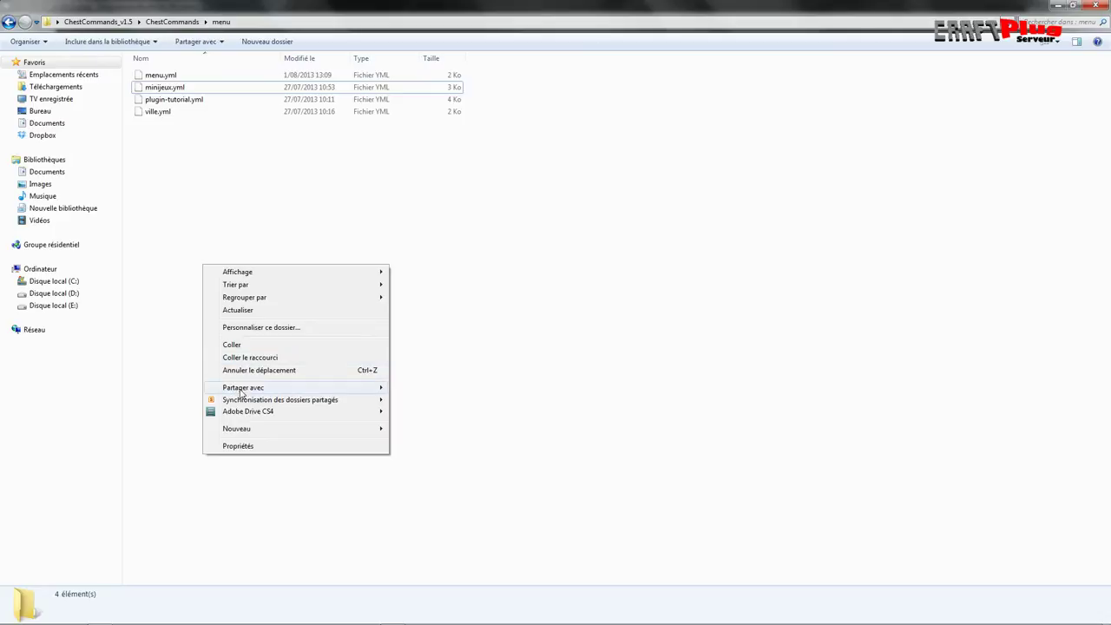
{"action": "left_click", "coordinate": [231, 343]}
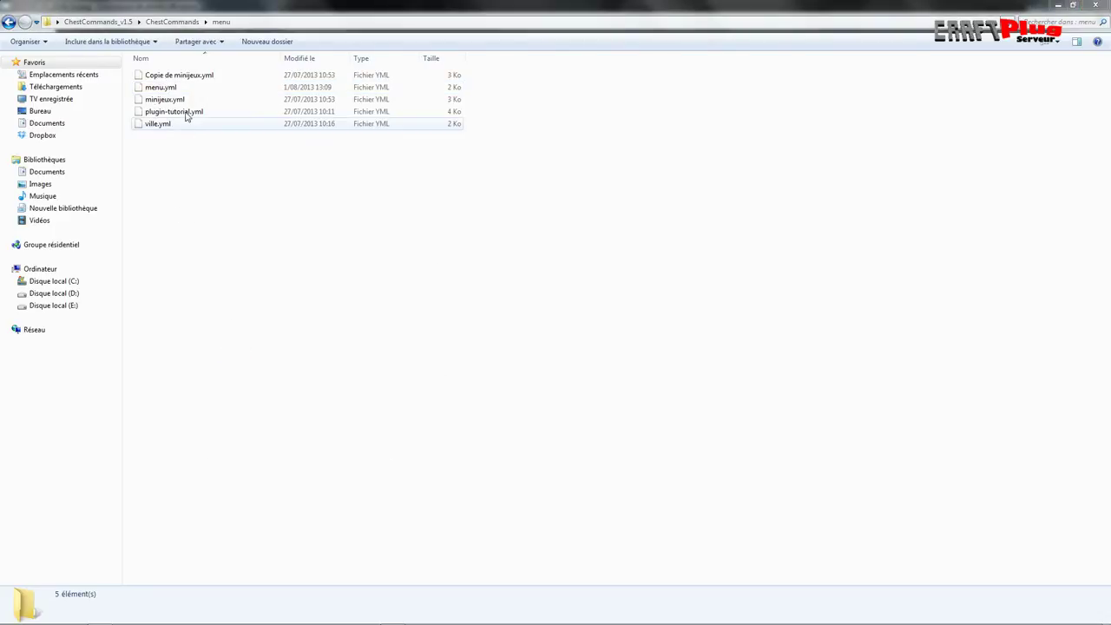
Rename the copy of minijeux.yml as youtube.yml, all in lowercase, and dismiss the prompt about opening the file
{"action": "left_click", "coordinate": [186, 76]}
{"action": "key", "text": "F2"}
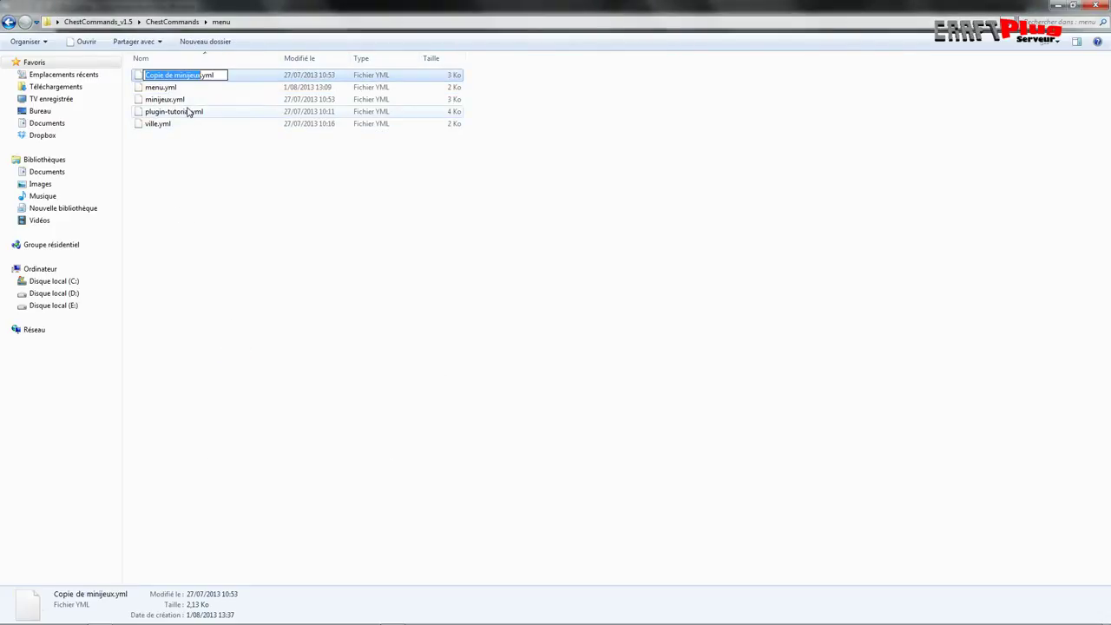
{"action": "type", "text": "Youtube"}
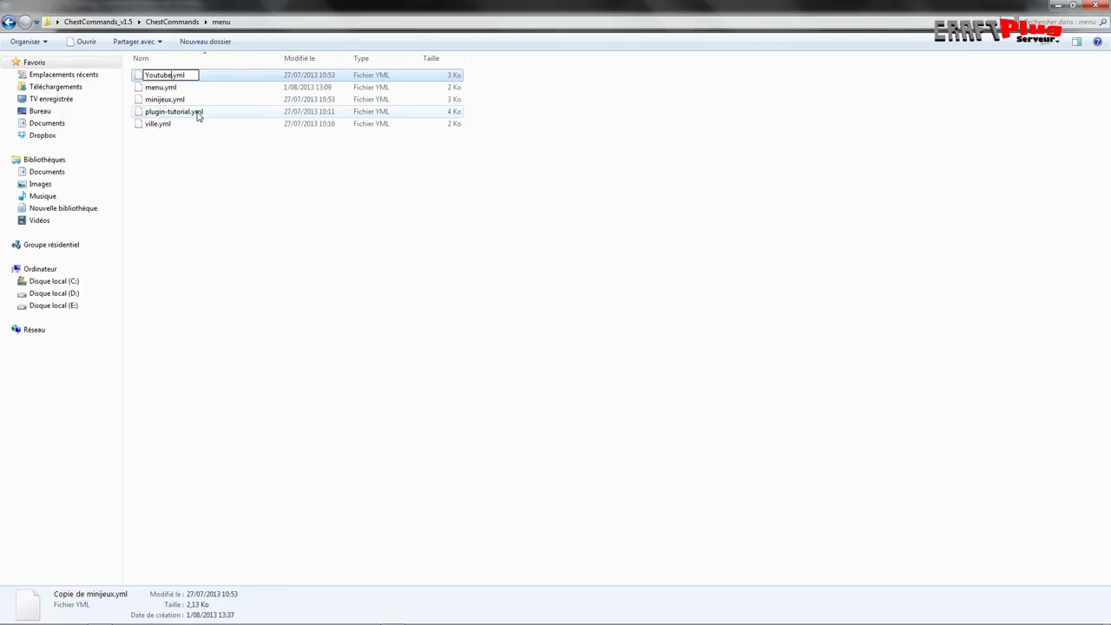
{"action": "left_click", "coordinate": [147, 142]}
{"action": "left_click", "coordinate": [160, 127]}
{"action": "left_click", "coordinate": [160, 127]}
{"action": "key", "text": "Home"}
{"action": "key", "text": "Delete"}
{"action": "key", "text": "Return"}
{"action": "key", "text": "F2"}
{"action": "key", "text": "Home"}
{"action": "type", "text": "y"}
{"action": "key", "text": "Return"}
{"action": "key", "text": "Return"}
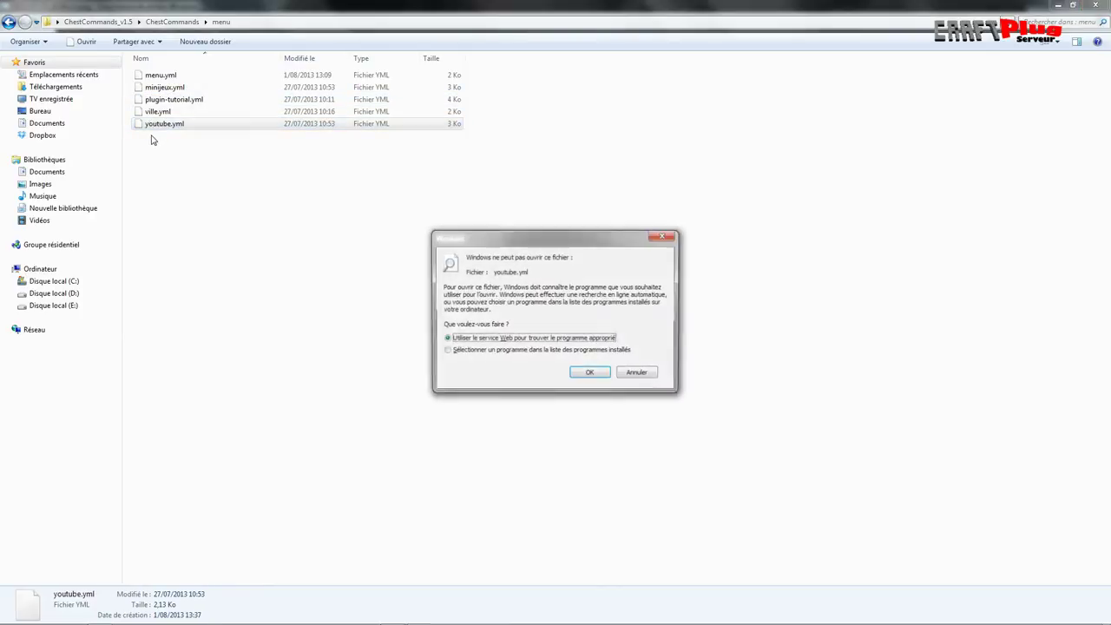
{"action": "left_click", "coordinate": [651, 379]}
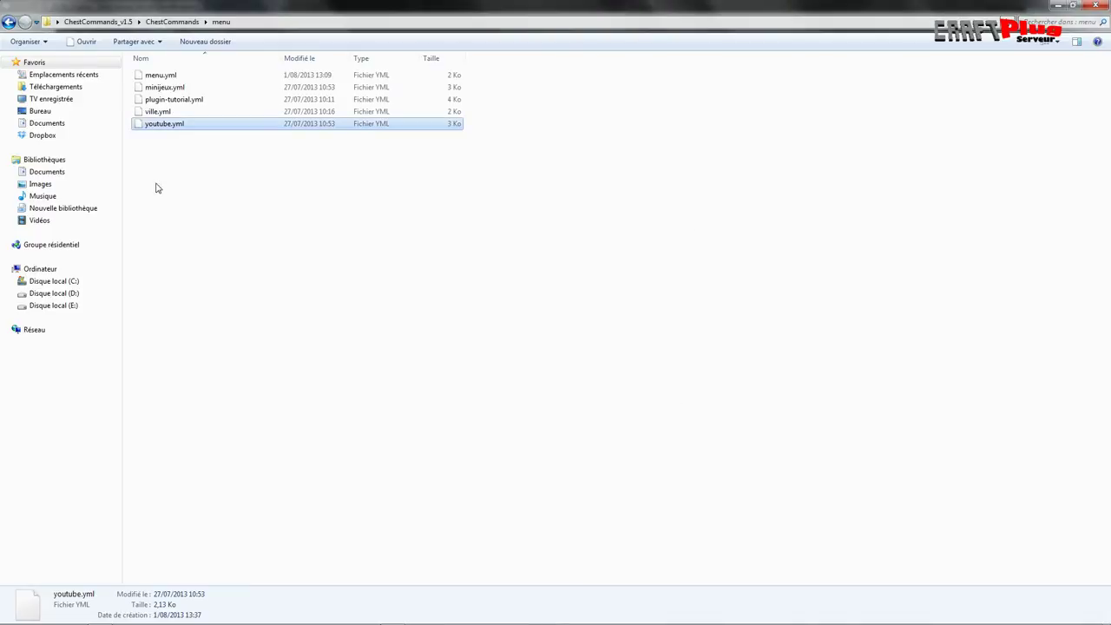
Open youtube.yml for editing in Notepad++
{"action": "right_click", "coordinate": [172, 127]}
{"action": "left_click", "coordinate": [243, 178]}
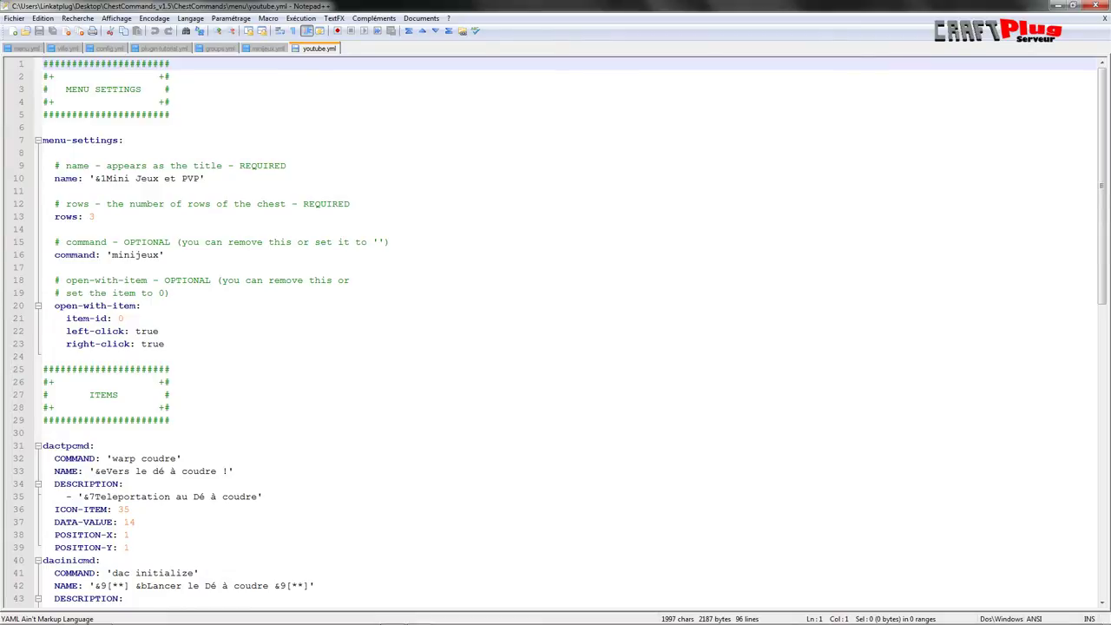
{"action": "scroll", "coordinate": [555, 330], "scroll_direction": "down", "scroll_amount": 3}
{"action": "scroll", "coordinate": [555, 329], "scroll_direction": "up", "scroll_amount": 2}
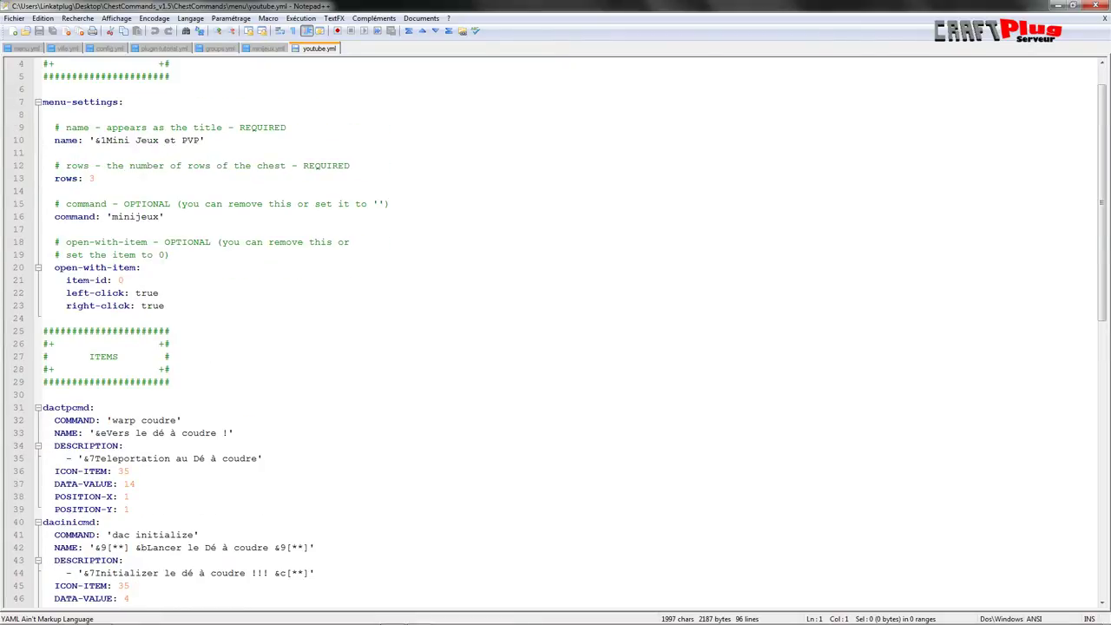
Change the menu name in menu-settings to '&eYoutube Exemple'
{"action": "left_click", "coordinate": [106, 140]}
{"action": "key", "text": "Delete"}
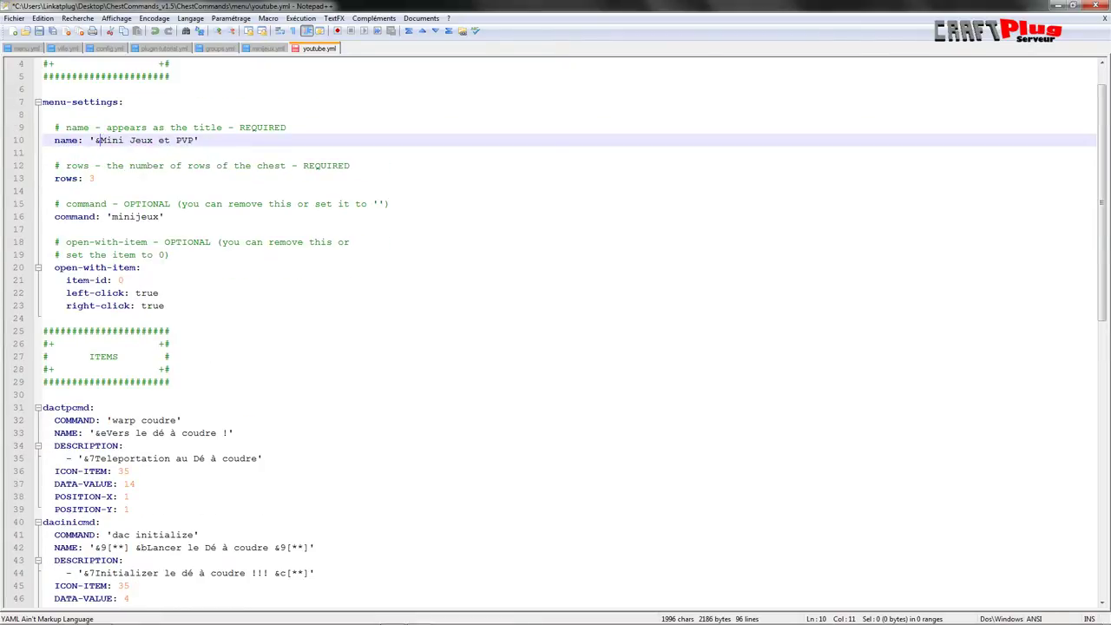
{"action": "type", "text": "e"}
{"action": "key", "text": "BackSpace"}
{"action": "key", "text": "Delete"}
{"action": "key", "text": "Delete"}
{"action": "key", "text": "Delete"}
{"action": "key", "text": "Delete"}
{"action": "key", "text": "Delete"}
{"action": "key", "text": "Delete"}
{"action": "key", "text": "Delete"}
{"action": "key", "text": "Delete"}
{"action": "key", "text": "Delete"}
{"action": "key", "text": "Delete"}
{"action": "key", "text": "Delete"}
{"action": "key", "text": "Delete"}
{"action": "key", "text": "Delete"}
{"action": "key", "text": "Delete"}
{"action": "key", "text": "Delete"}
{"action": "type", "text": "Youtube Exeom"}
{"action": "key", "text": "BackSpace"}
{"action": "key", "text": "BackSpace"}
{"action": "type", "text": "mple"}
Set the menu's rows to 8 and its command to 'youtube'
{"action": "left_click", "coordinate": [43, 191]}
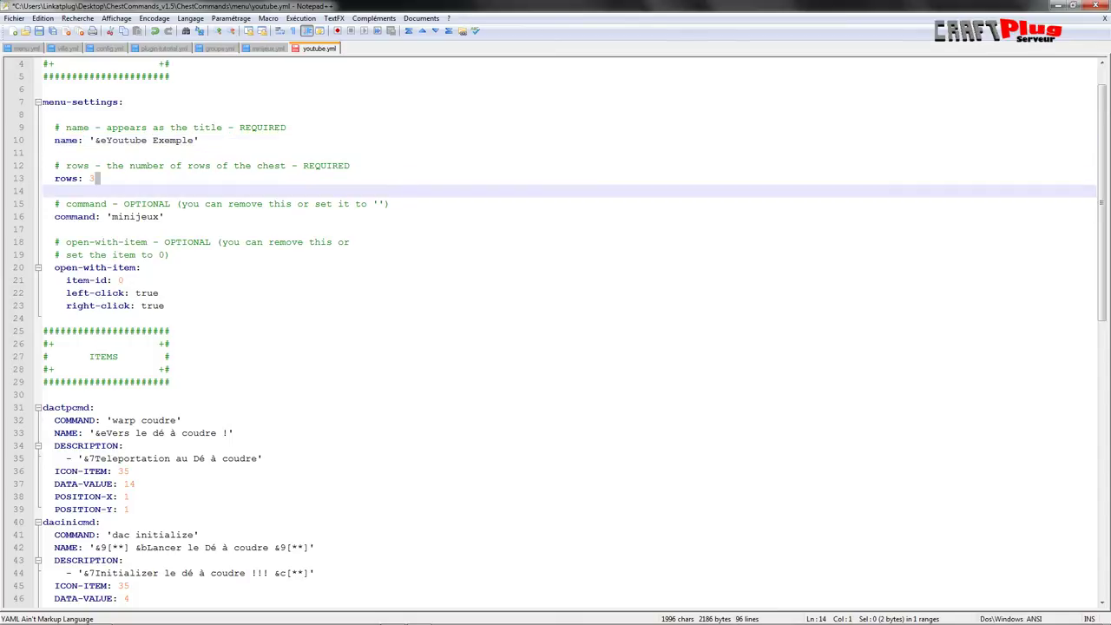
{"action": "left_click", "coordinate": [43, 178]}
{"action": "left_click", "coordinate": [60, 178]}
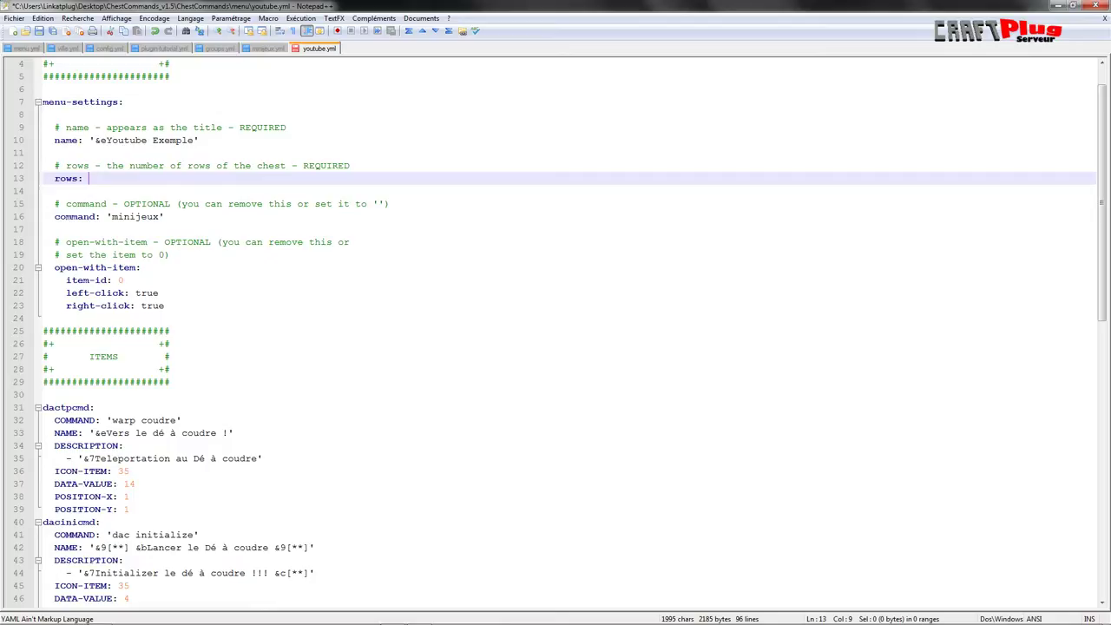
{"action": "type", "text": "5"}
{"action": "left_click_drag", "start_coordinate": [159, 216], "coordinate": [112, 216]}
{"action": "type", "text": "you"}
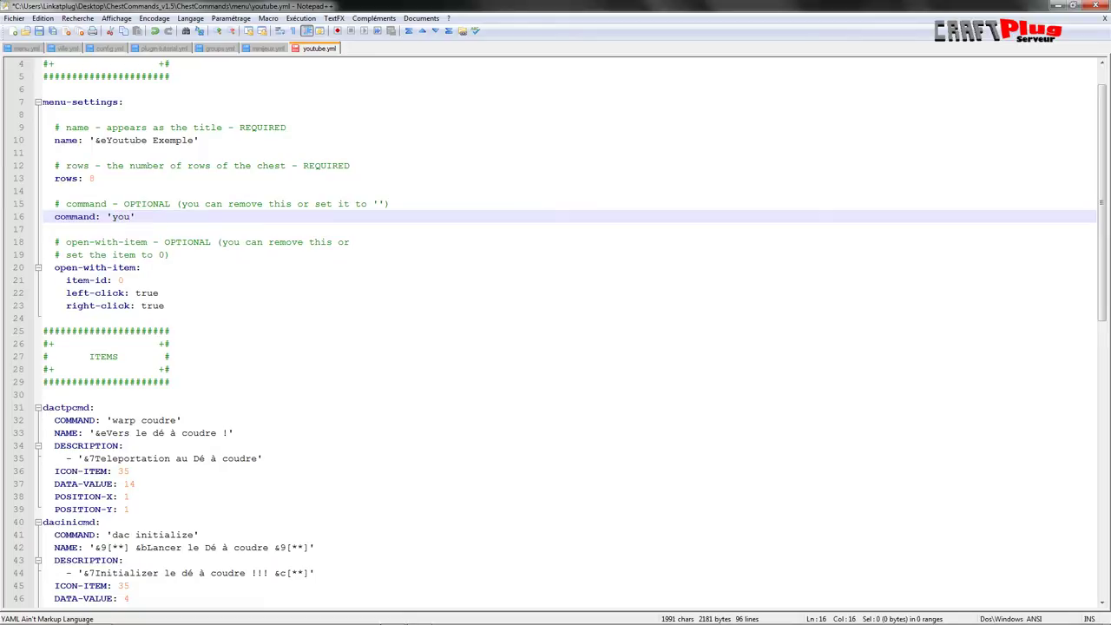
{"action": "type", "text": "tube"}
In open-with-item, set the item-id to 20 and the right-click option to false
{"action": "scroll", "coordinate": [555, 331], "scroll_direction": "down", "scroll_amount": 1}
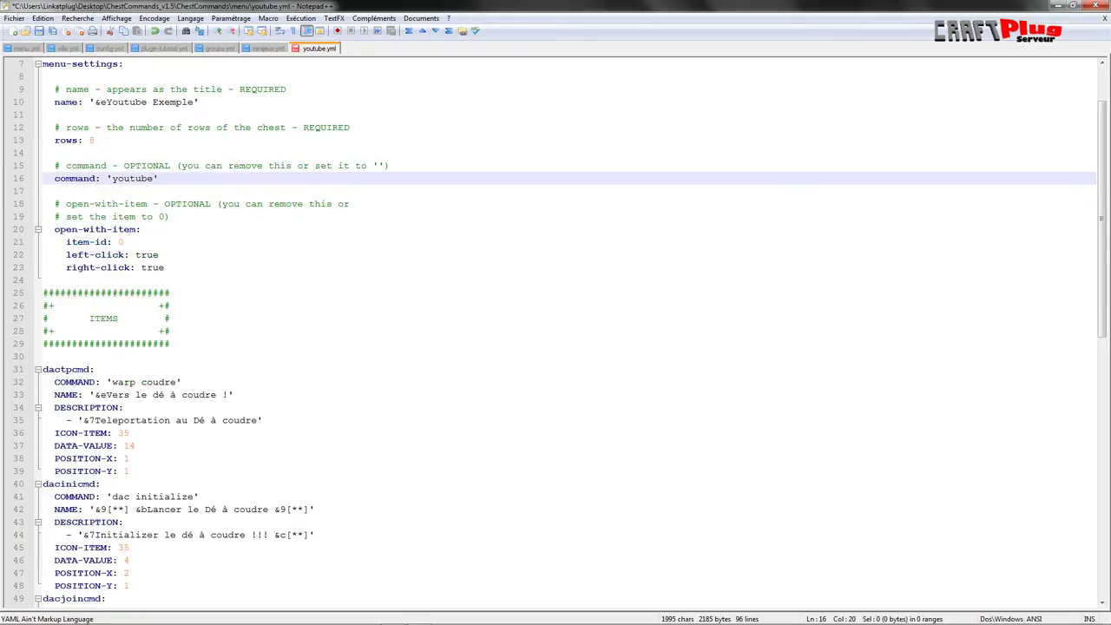
{"action": "left_click", "coordinate": [66, 229]}
{"action": "scroll", "coordinate": [66, 229], "scroll_direction": "down", "scroll_amount": 1}
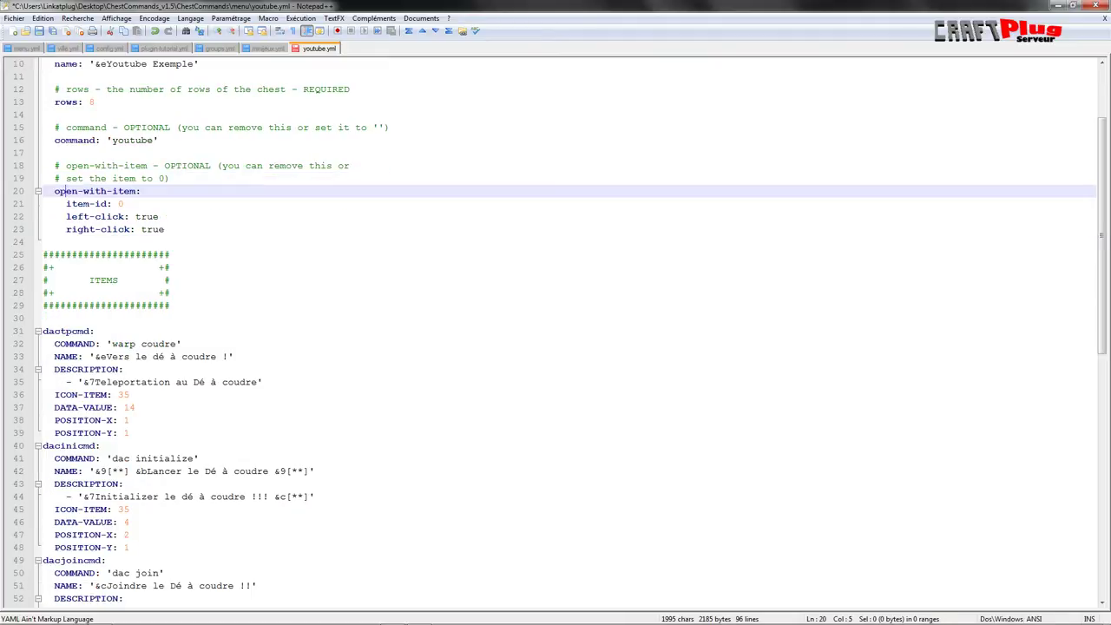
{"action": "left_click", "coordinate": [124, 203]}
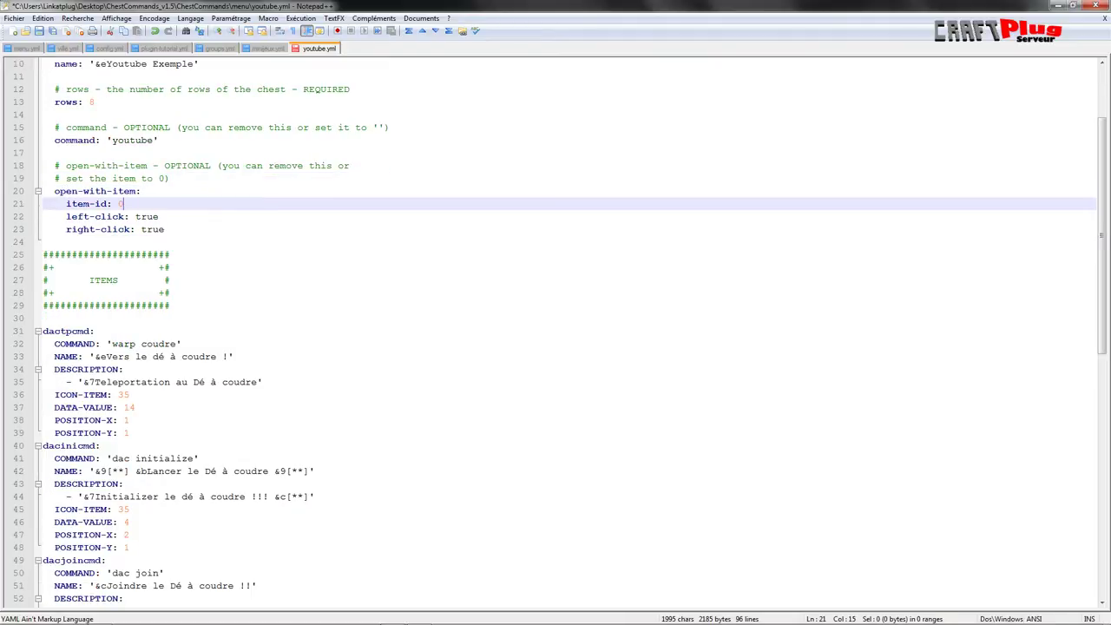
{"action": "type", "text": "20"}
{"action": "left_click_drag", "start_coordinate": [164, 229], "coordinate": [123, 203]}
{"action": "left_click", "coordinate": [146, 229]}
{"action": "double_click", "coordinate": [152, 229]}
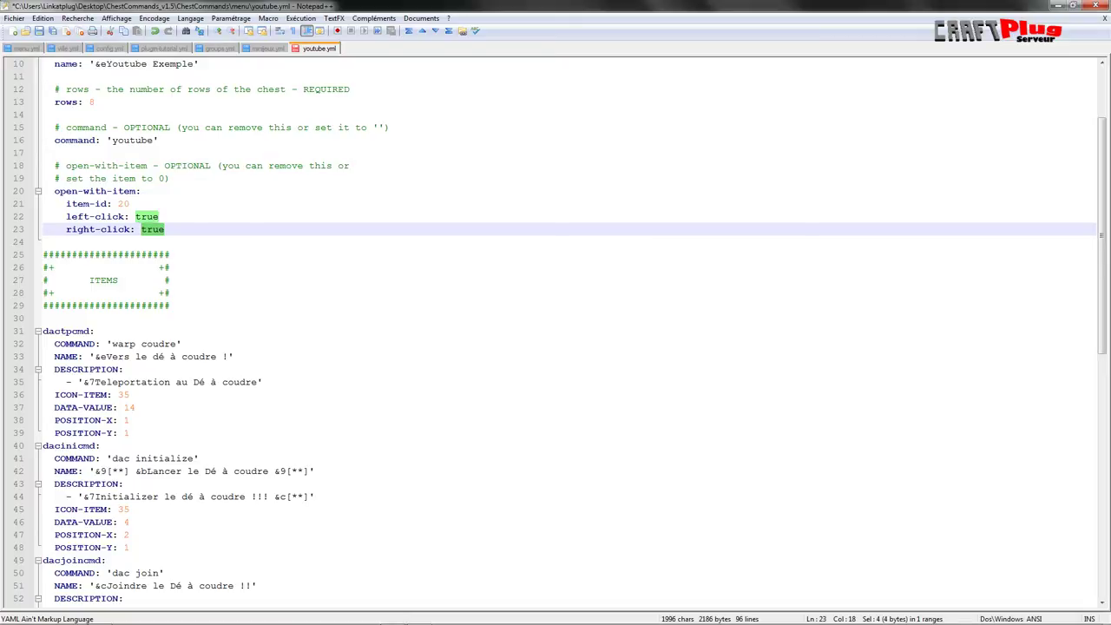
{"action": "type", "text": "false"}
{"action": "left_click", "coordinate": [118, 216]}
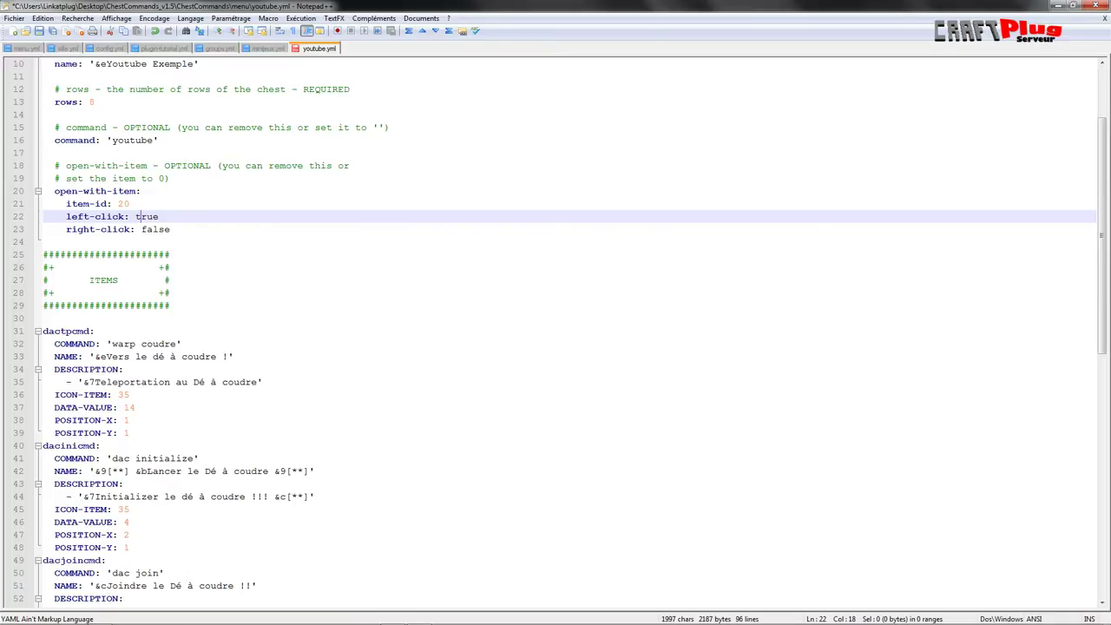
Delete the item blocks from dacinicmd through quaketpcmd, leaving no blank line before another-menu
{"action": "scroll", "coordinate": [555, 329], "scroll_direction": "down", "scroll_amount": 2}
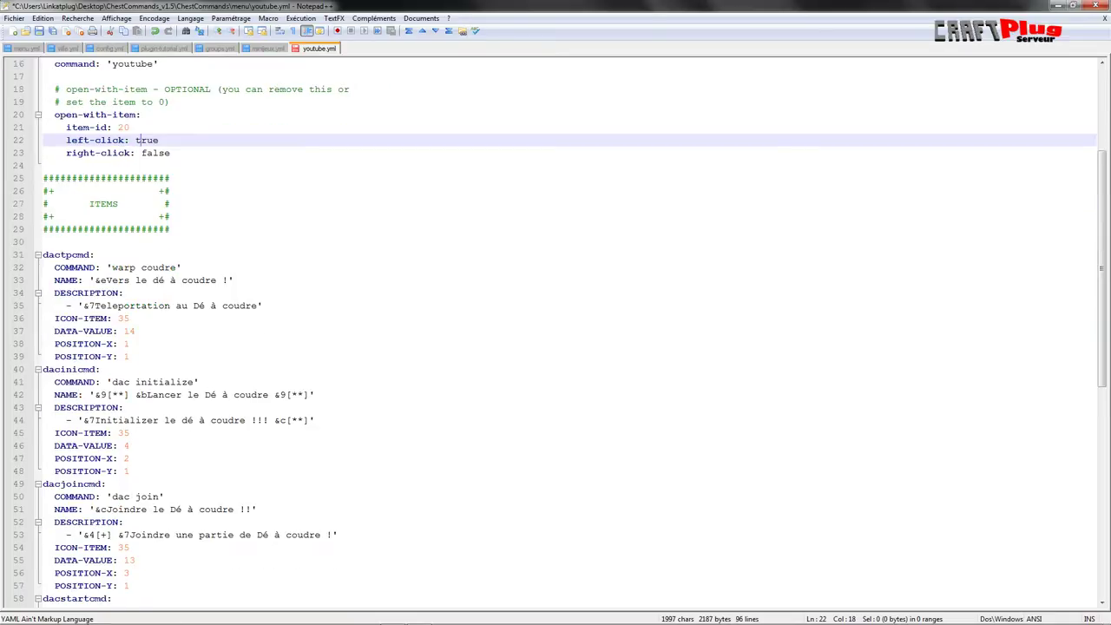
{"action": "scroll", "coordinate": [555, 330], "scroll_direction": "down", "scroll_amount": 3}
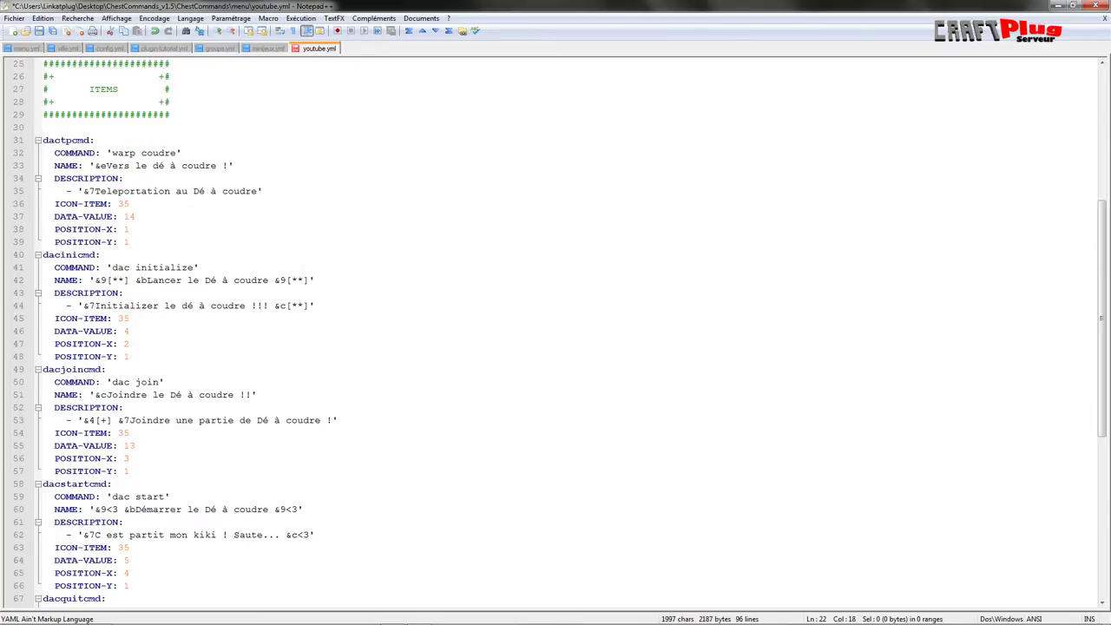
{"action": "left_click_drag", "start_coordinate": [42, 254], "coordinate": [128, 432]}
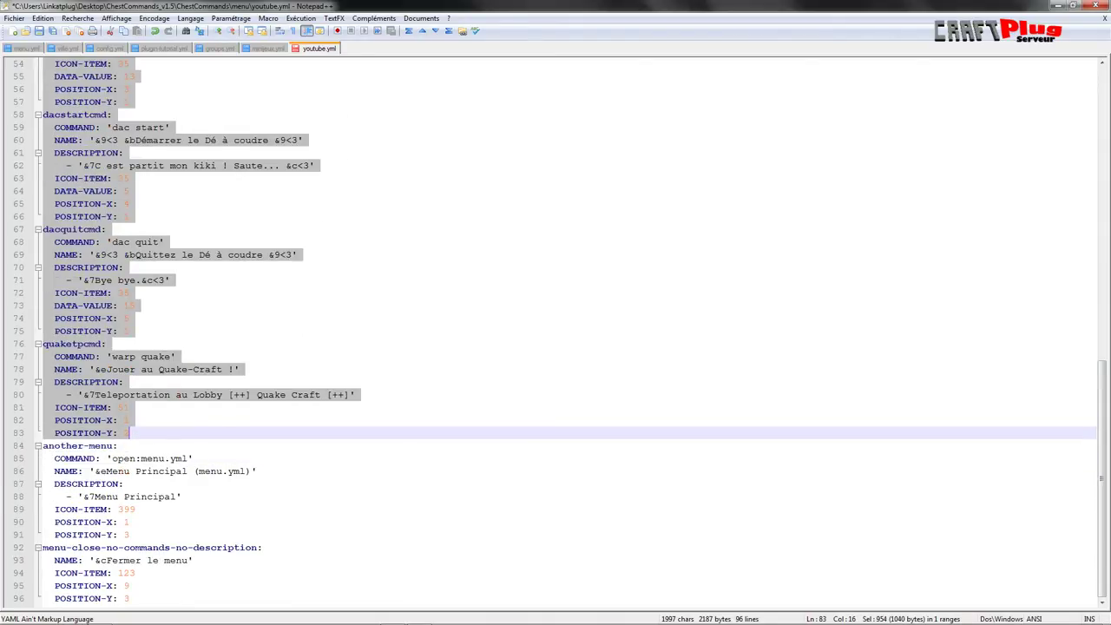
{"action": "key", "text": "Delete"}
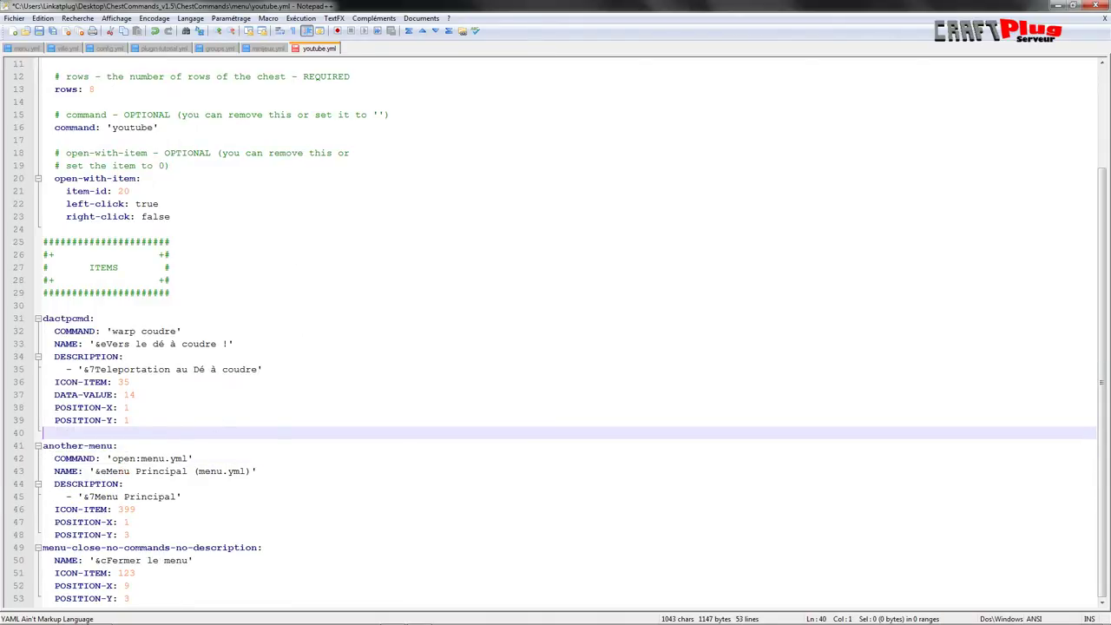
{"action": "key", "text": "BackSpace"}
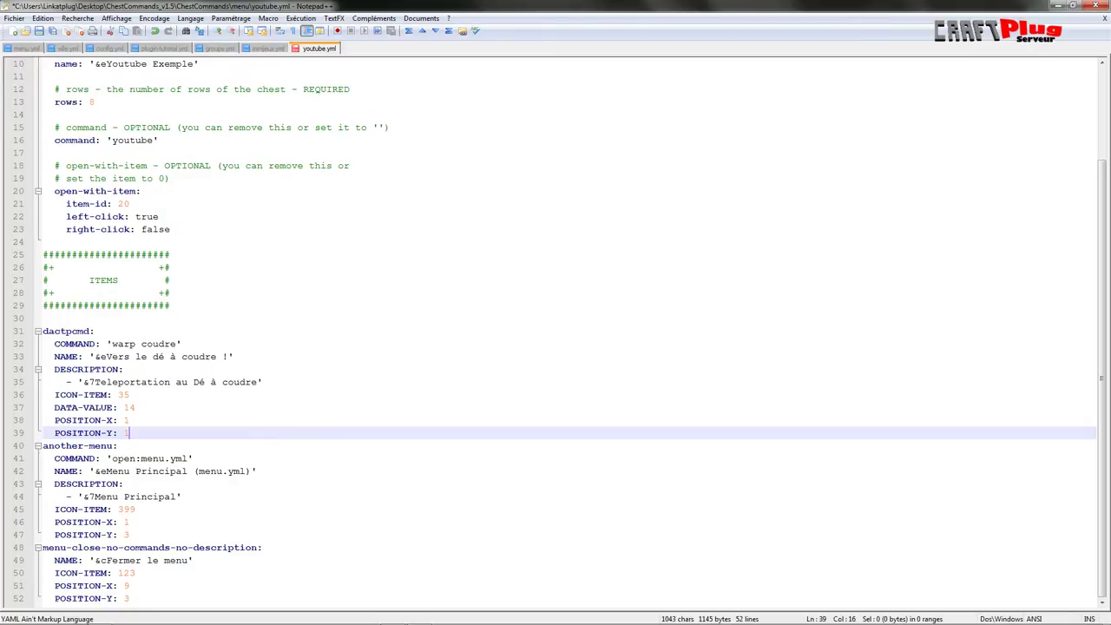
Rename the another-menu item as retour
{"action": "left_click", "coordinate": [43, 445]}
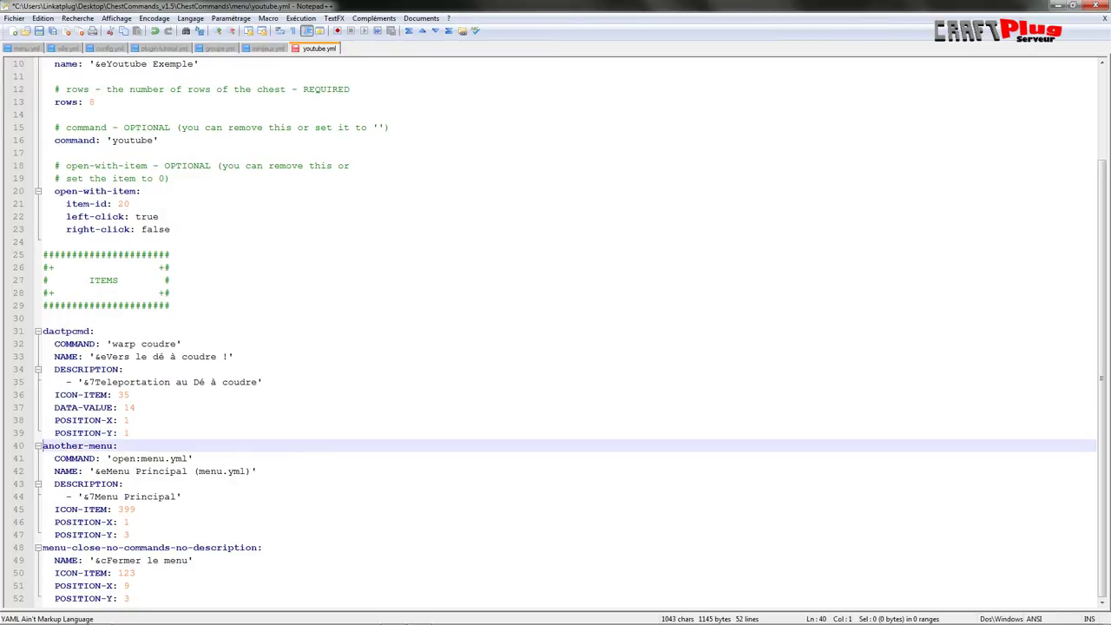
{"action": "left_click_drag", "start_coordinate": [113, 445], "coordinate": [42, 445]}
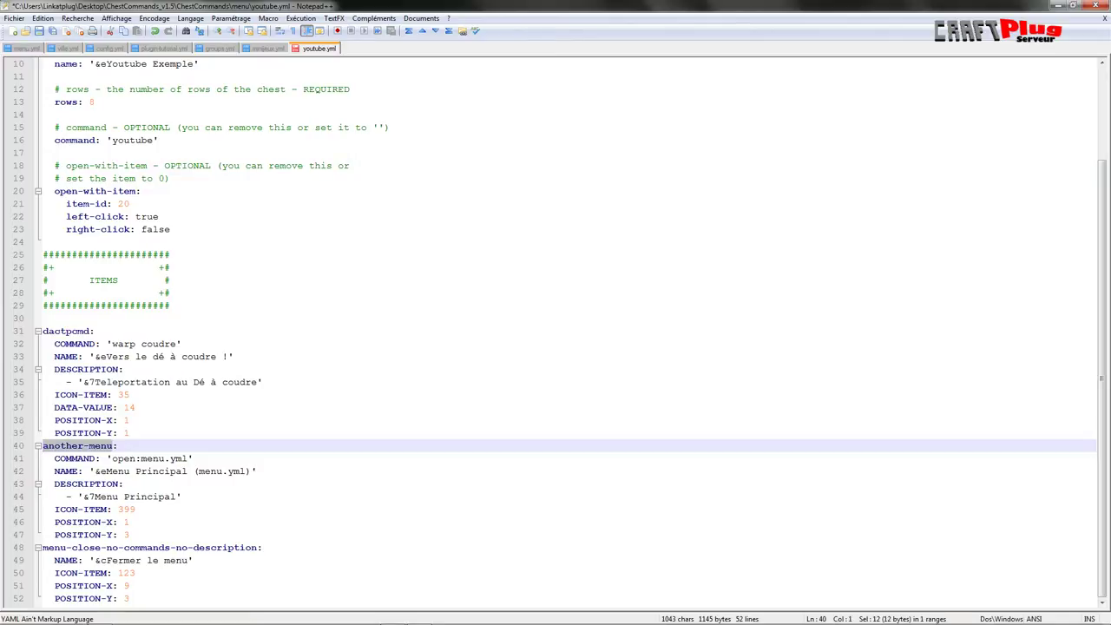
{"action": "type", "text": "Ret"}
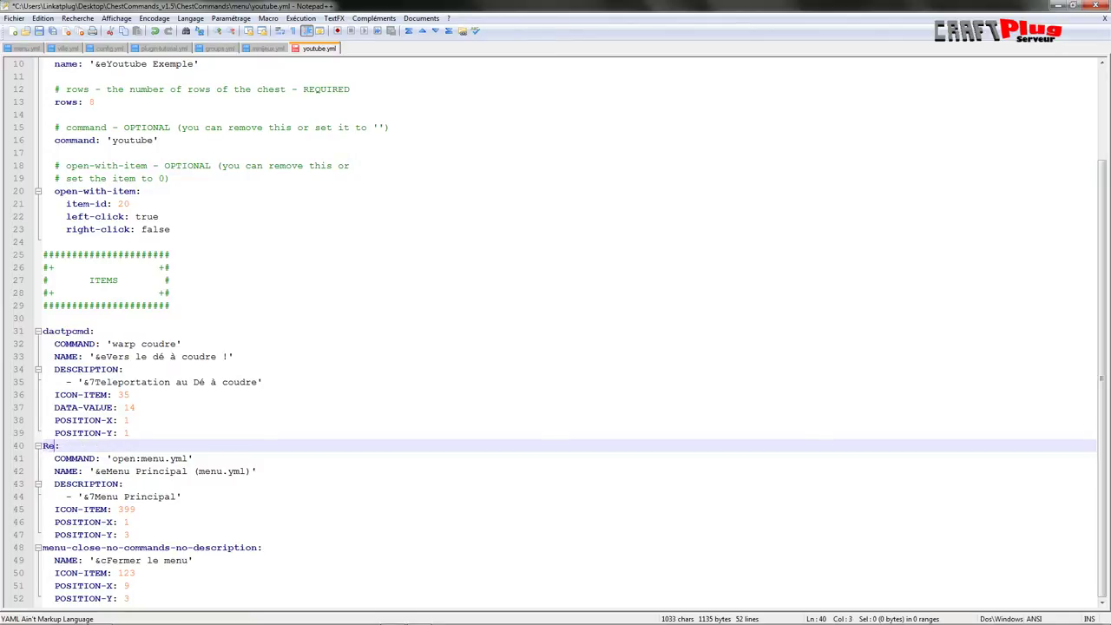
{"action": "key", "text": "BackSpace"}
{"action": "key", "text": "BackSpace"}
{"action": "key", "text": "BackSpace"}
{"action": "type", "text": "retour"}
Rename the menu-close-no-commands-no-description item as fermer
{"action": "left_click_drag", "start_coordinate": [255, 547], "coordinate": [54, 548]}
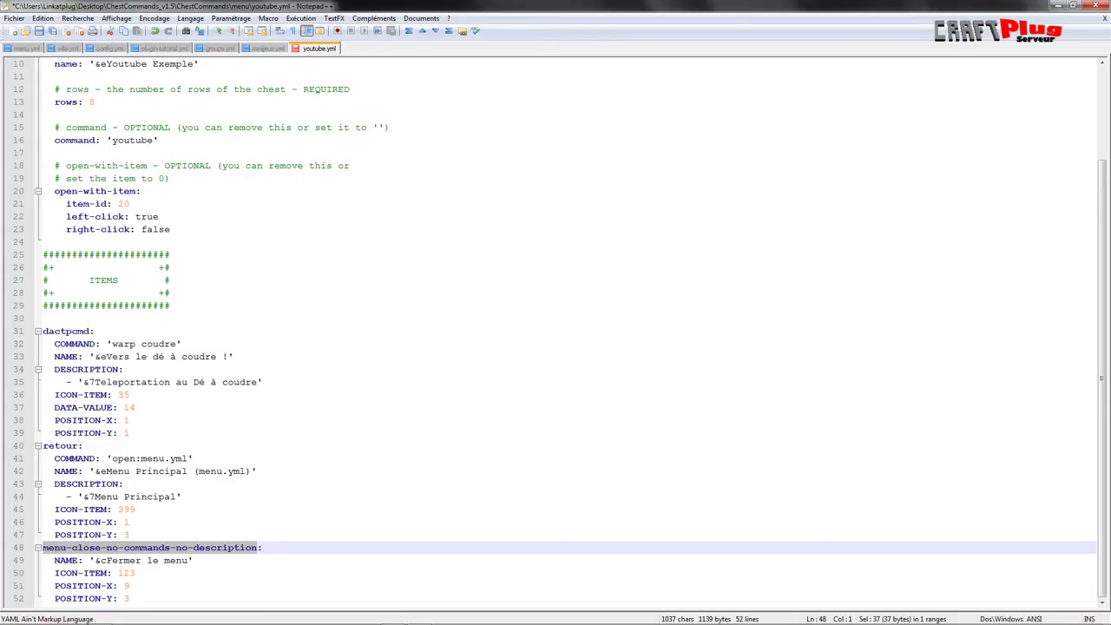
{"action": "key", "text": "Delete"}
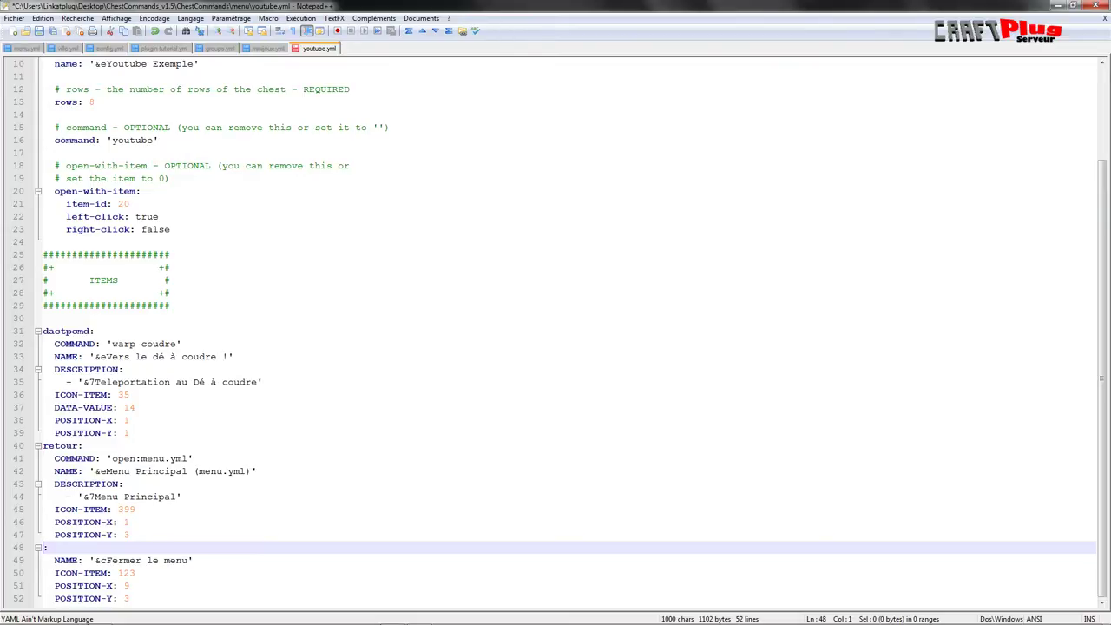
{"action": "type", "text": "fermer"}
Set the fermer item's POSITION-X to 2 and POSITION-Y to 8
{"action": "key", "text": "Down"}
{"action": "key", "text": "Down"}
{"action": "key", "text": "Down"}
{"action": "key", "text": "End"}
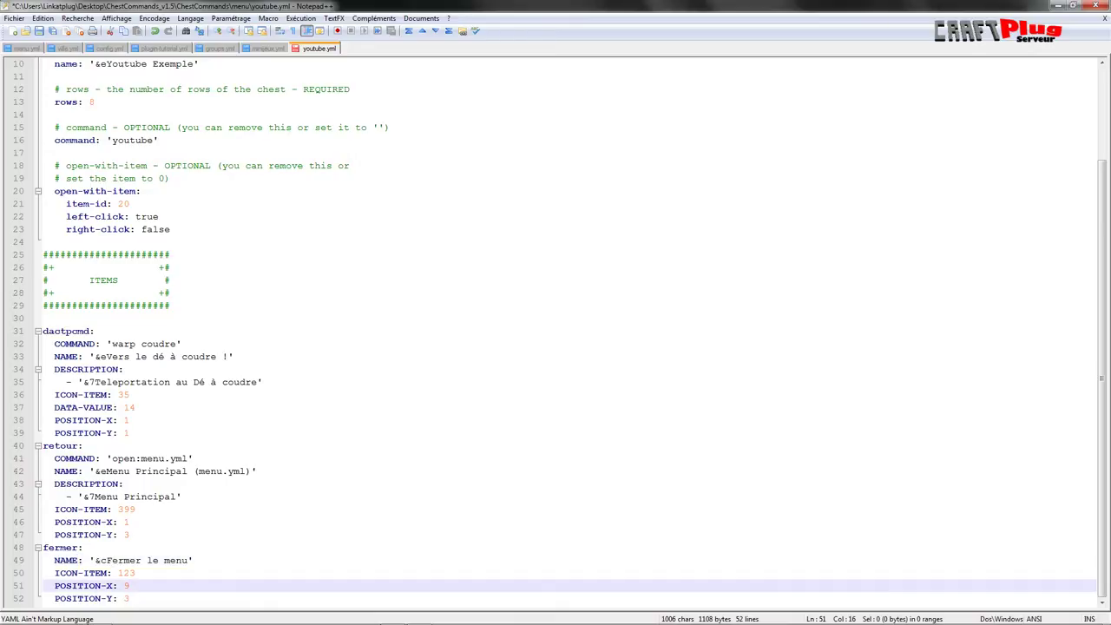
{"action": "scroll", "coordinate": [556, 330], "scroll_direction": "up", "scroll_amount": 3}
{"action": "left_click", "coordinate": [95, 216]}
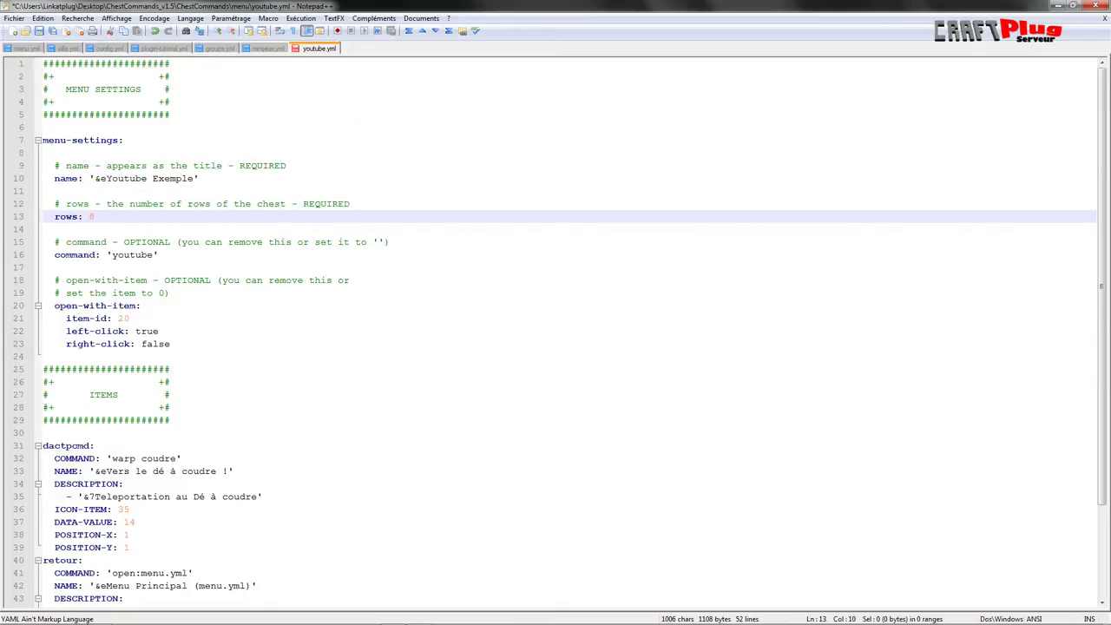
{"action": "scroll", "coordinate": [555, 330], "scroll_direction": "down", "scroll_amount": 3}
{"action": "left_click", "coordinate": [133, 586]}
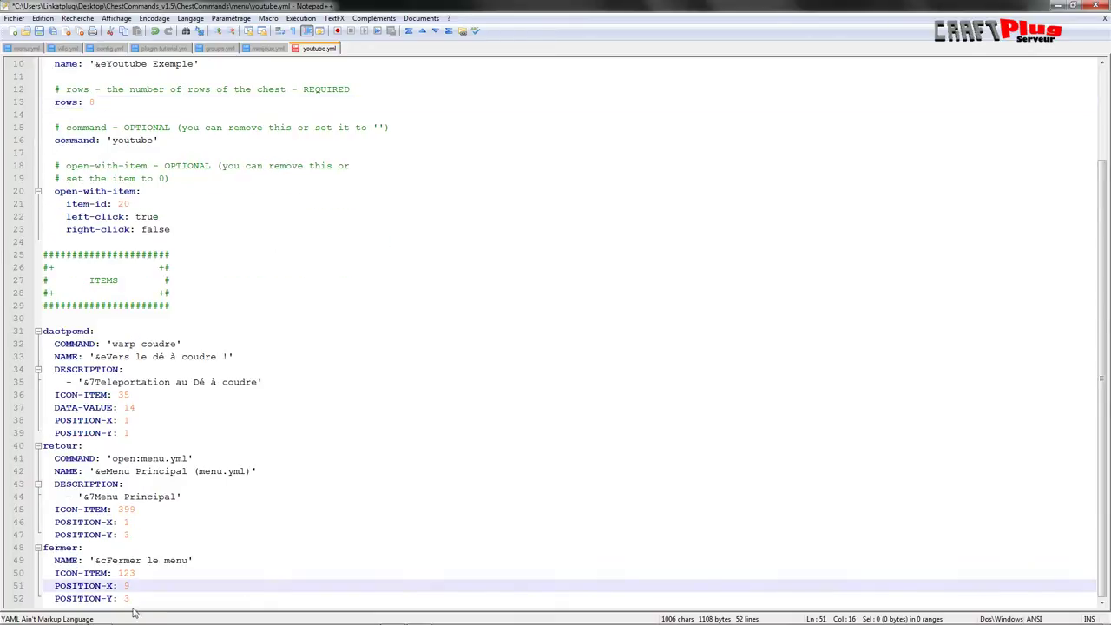
{"action": "left_click", "coordinate": [133, 597]}
{"action": "type", "text": "6"}
{"action": "key", "text": "Delete"}
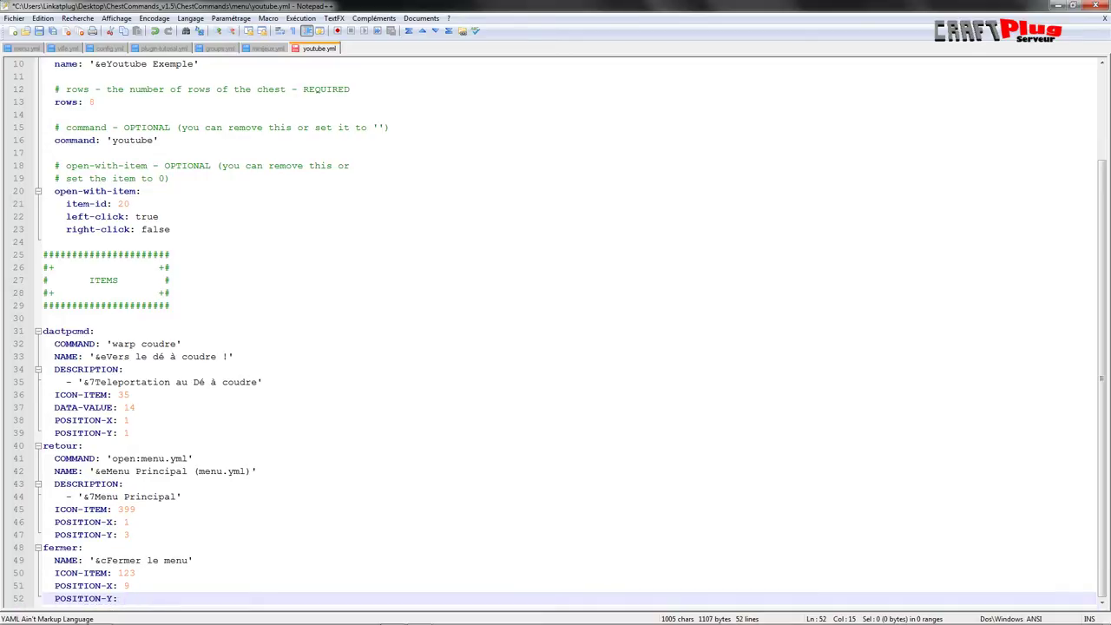
{"action": "left_click", "coordinate": [130, 586]}
{"action": "key", "text": "BackSpace"}
{"action": "type", "text": "2"}
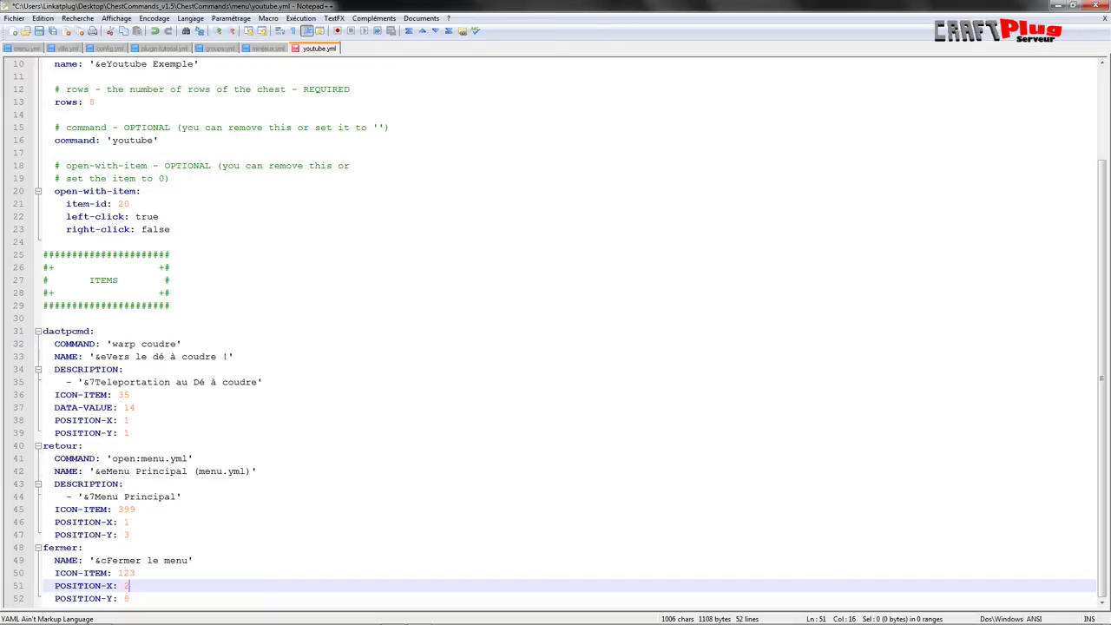
Set the retour item's POSITION-Y to 8 and re-enter its POSITION-X as 1
{"action": "left_click", "coordinate": [123, 534]}
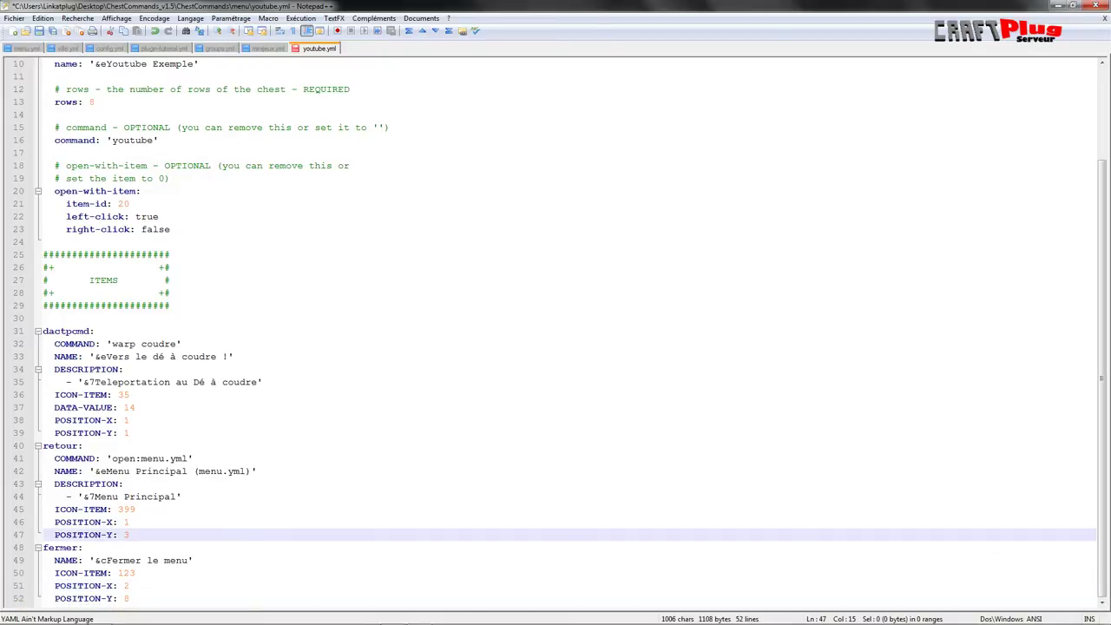
{"action": "key", "text": "Delete"}
{"action": "type", "text": "8"}
{"action": "left_click", "coordinate": [129, 522]}
{"action": "key", "text": "BackSpace"}
{"action": "type", "text": "1"}
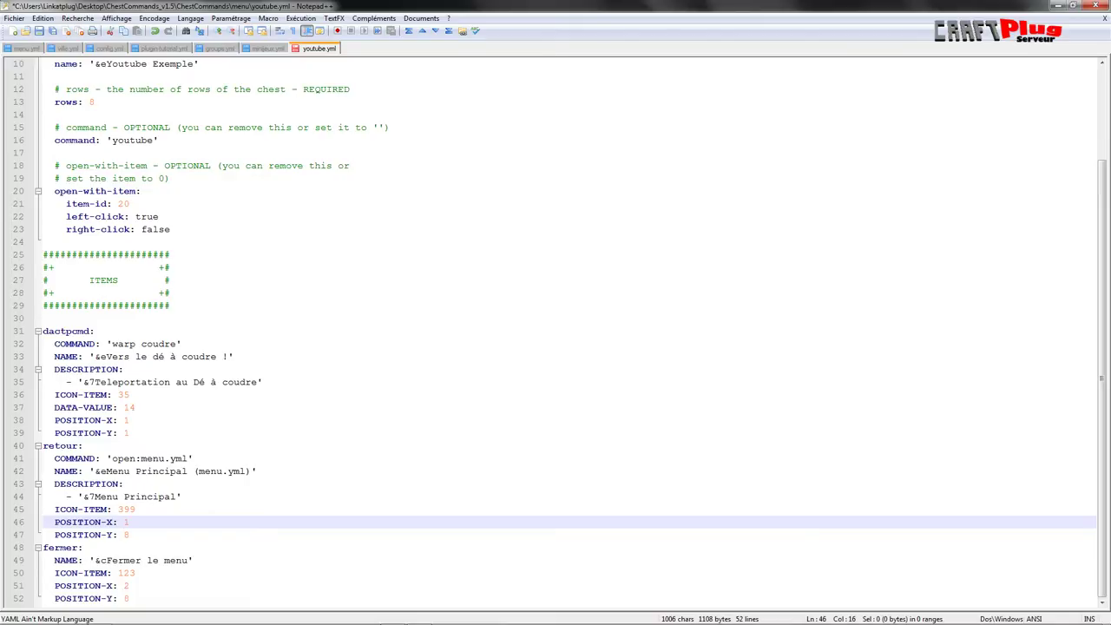
Examine the retour and fermer items' descriptions and icon IDs, and the contents of the dactpcmd item
{"action": "left_click", "coordinate": [123, 484]}
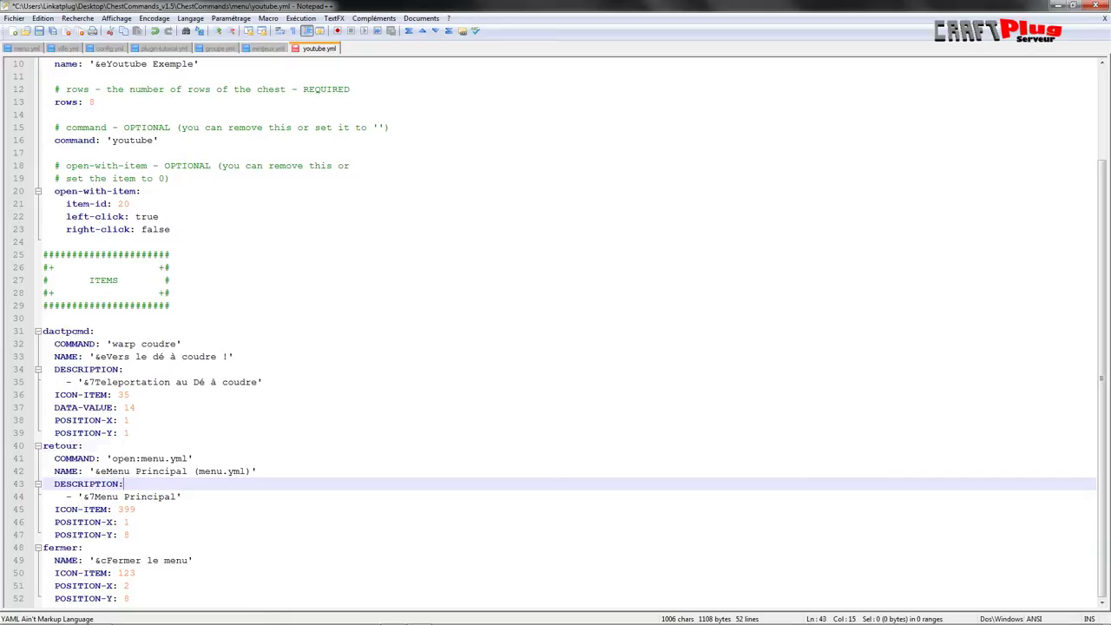
{"action": "left_click", "coordinate": [82, 446]}
{"action": "left_click", "coordinate": [164, 496]}
{"action": "double_click", "coordinate": [126, 510]}
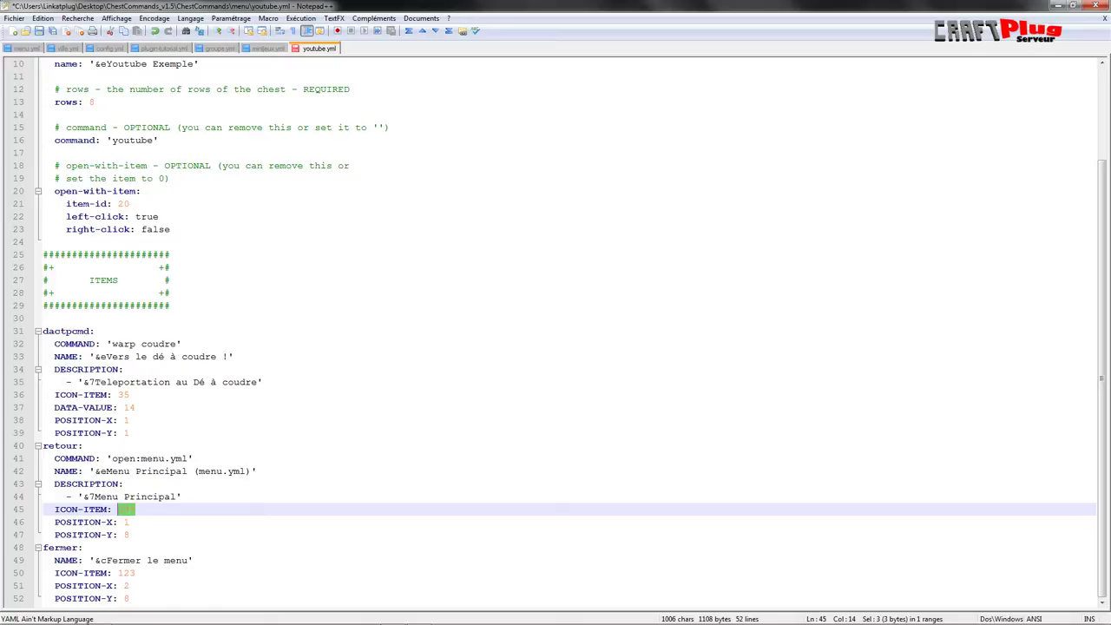
{"action": "double_click", "coordinate": [127, 573]}
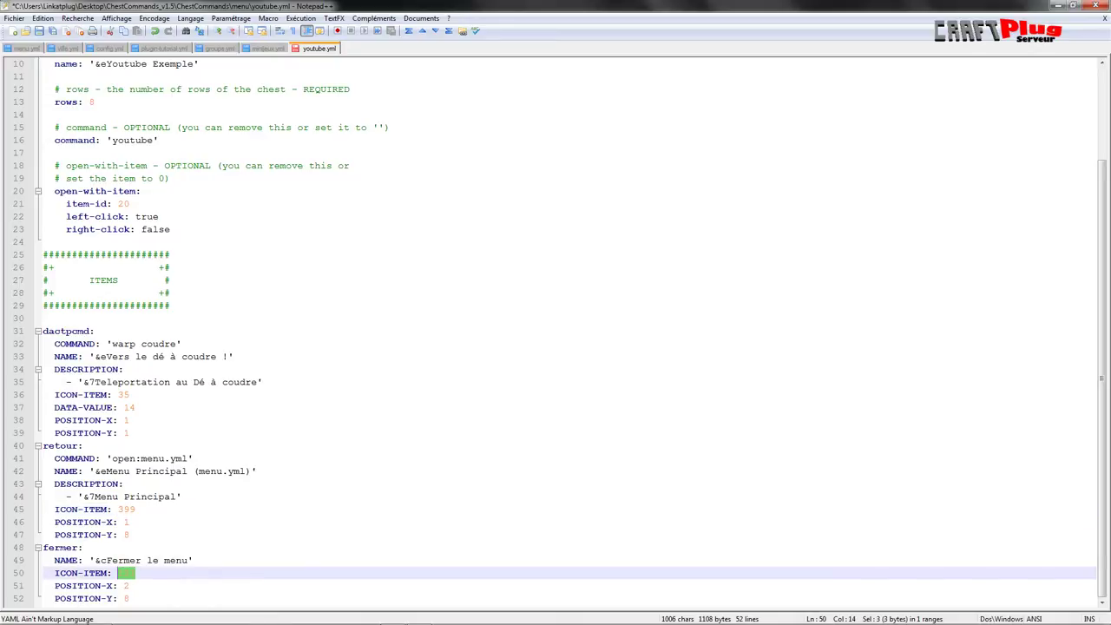
{"action": "left_click", "coordinate": [83, 445]}
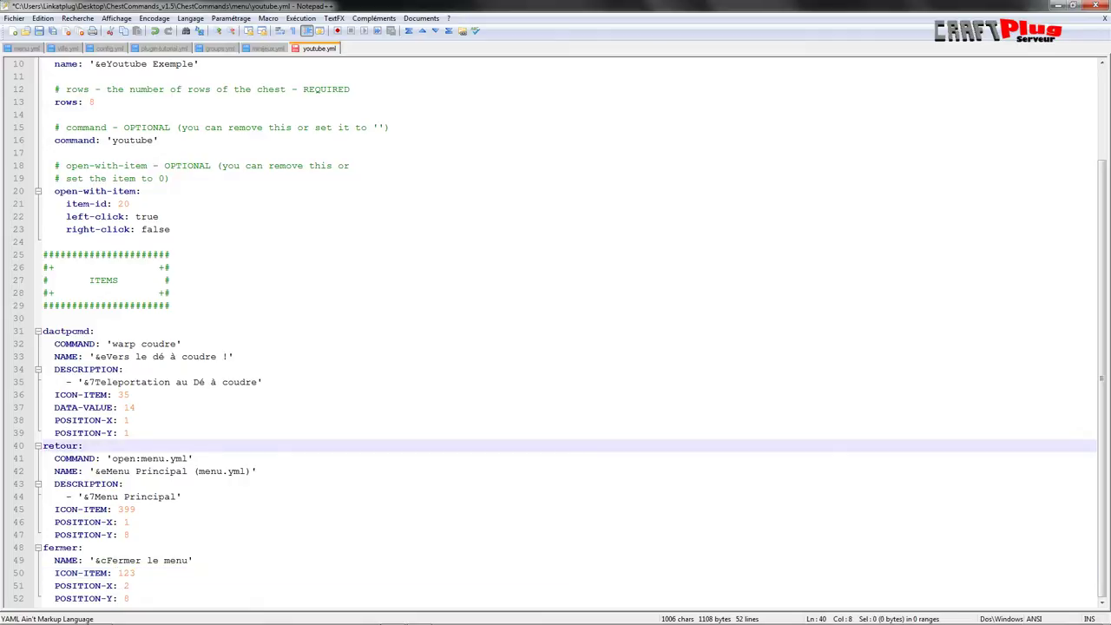
{"action": "left_click", "coordinate": [130, 432]}
{"action": "left_click_drag", "start_coordinate": [129, 432], "coordinate": [43, 344]}
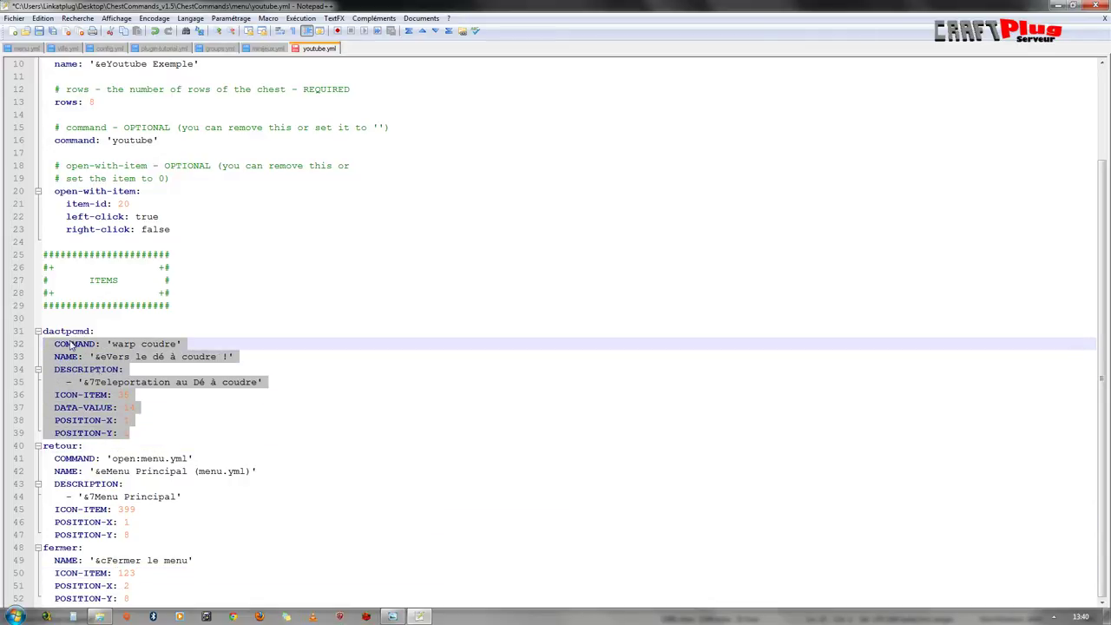
{"action": "left_click", "coordinate": [145, 408]}
Rename the dactpcmd item as suicide and set its COMMAND to 'suicide'
{"action": "left_click_drag", "start_coordinate": [112, 343], "coordinate": [176, 345]}
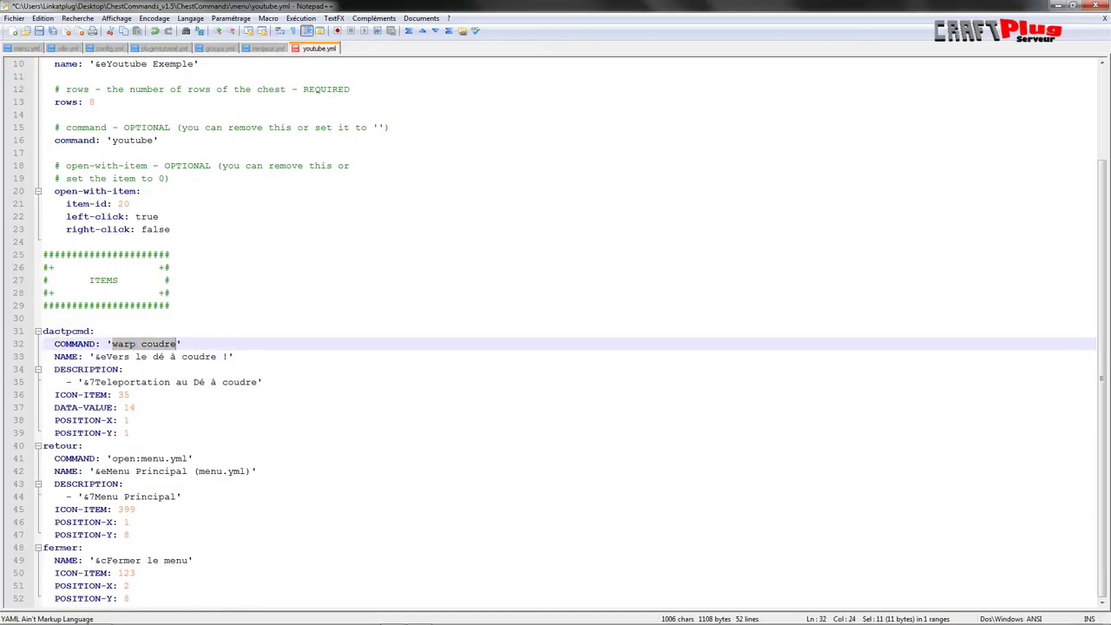
{"action": "key", "text": "Delete"}
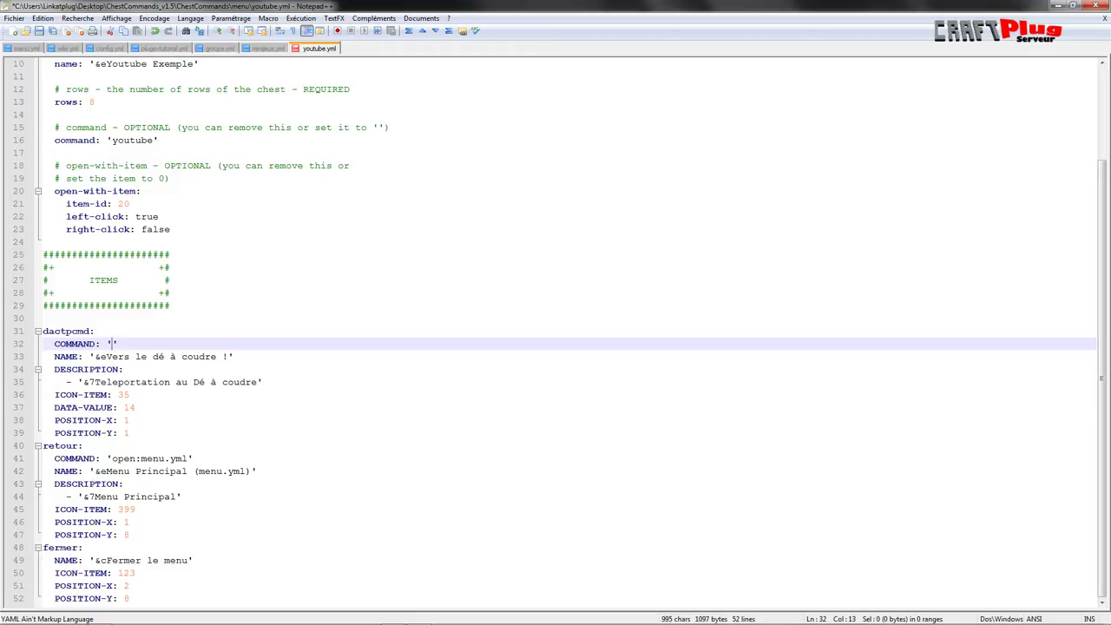
{"action": "left_click_drag", "start_coordinate": [91, 331], "coordinate": [43, 336]}
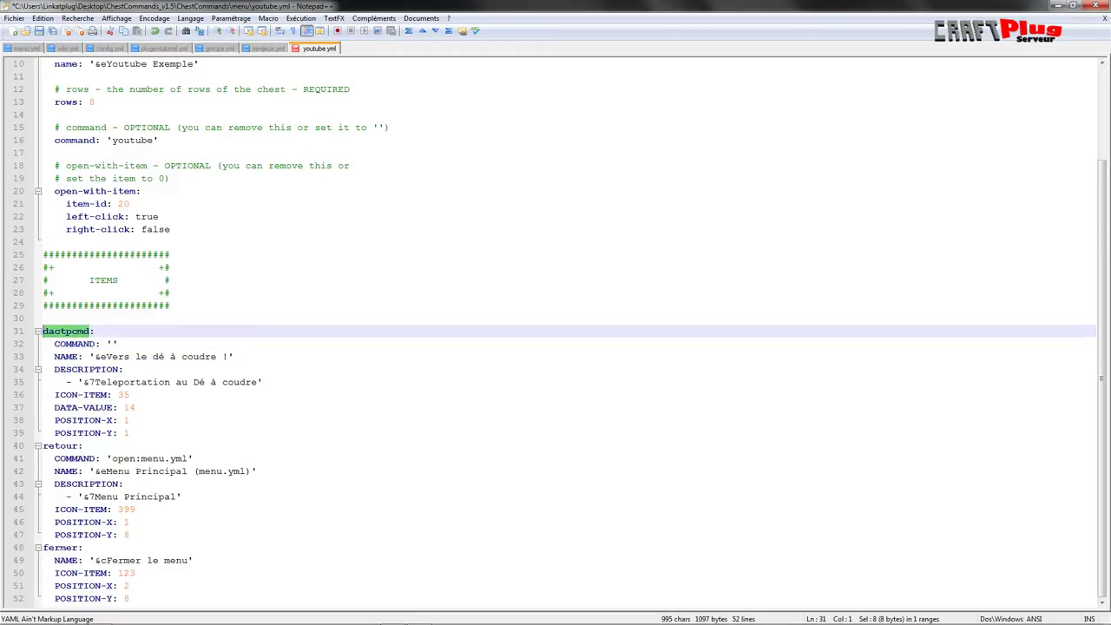
{"action": "type", "text": "suicide:"}
{"action": "left_click", "coordinate": [112, 343]}
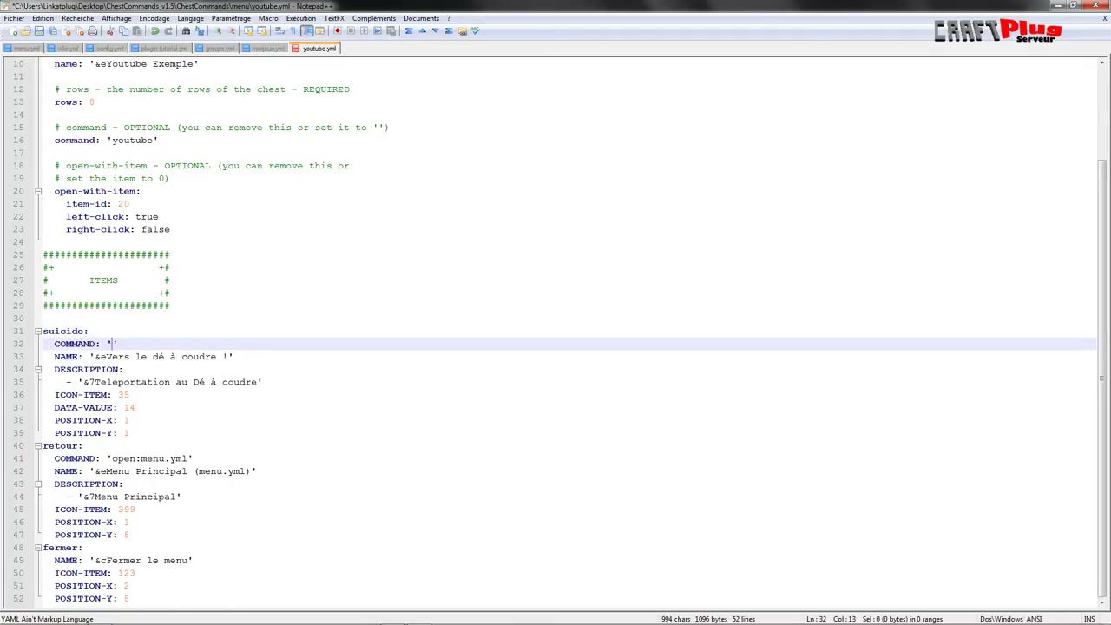
{"action": "type", "text": "suicide"}
Set the suicide item's NAME to '&eJe veux mourrir !'
{"action": "left_click_drag", "start_coordinate": [216, 357], "coordinate": [106, 357]}
{"action": "type", "text": "Je veux mou"}
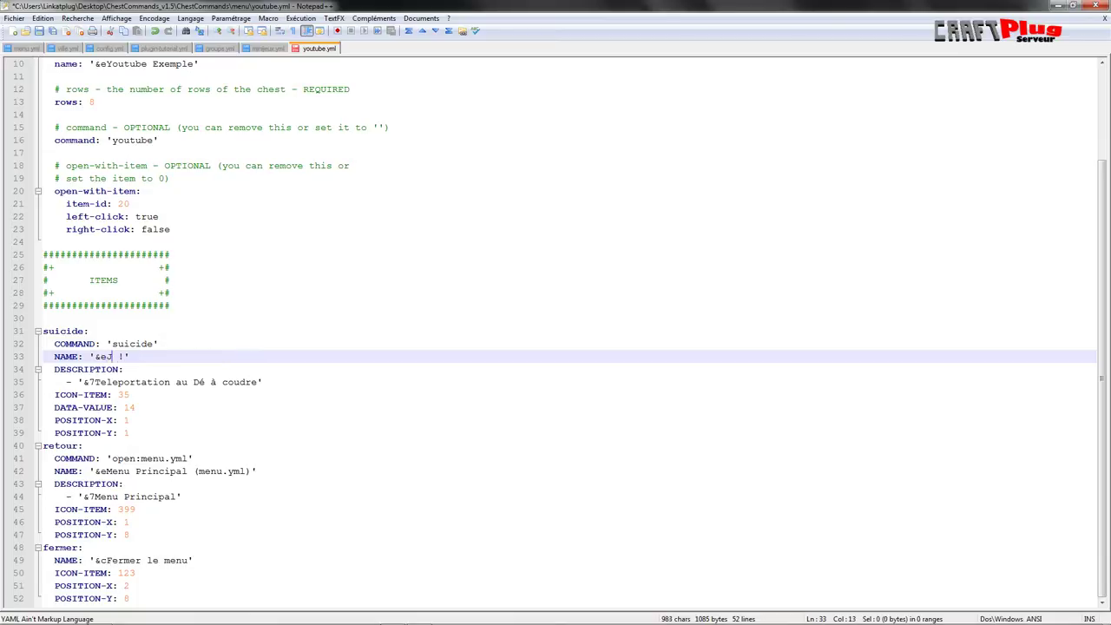
{"action": "type", "text": "rrir"}
Replace the "e" and following space of "Je" in the suicide item's NAME with two apostrophes, giving '&eJ''veux mourrir !'
{"action": "key", "text": "Up"}
{"action": "key", "text": "Up"}
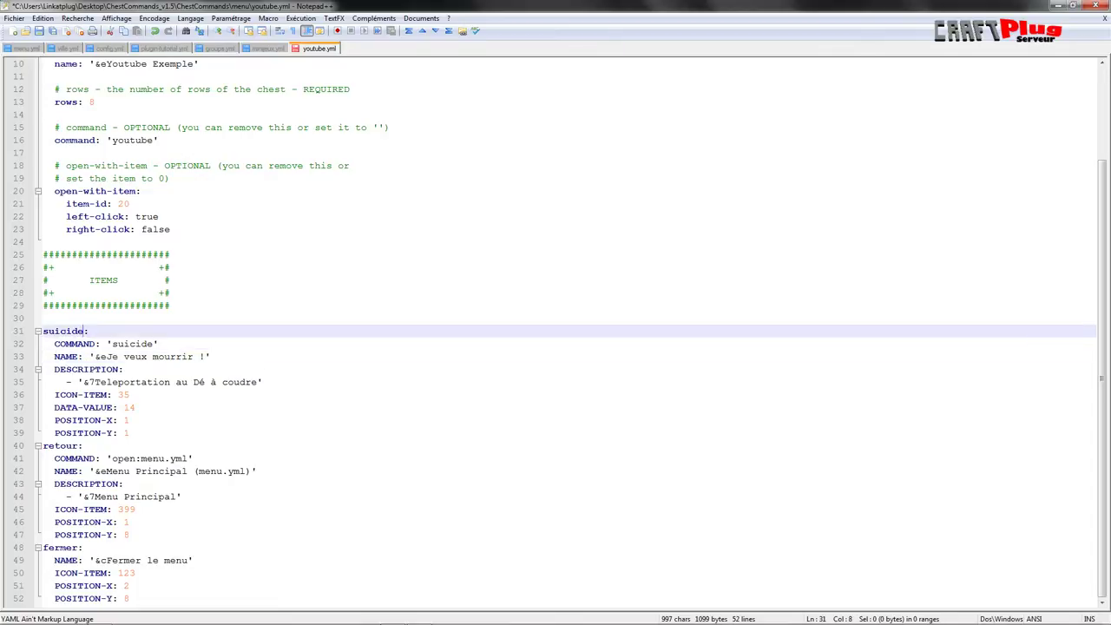
{"action": "key", "text": "Right"}
{"action": "key", "text": "Right"}
{"action": "key", "text": "Right"}
{"action": "key", "text": "Right"}
{"action": "key", "text": "Right"}
{"action": "key", "text": "Right"}
{"action": "key", "text": "Right"}
{"action": "key", "text": "Right"}
{"action": "key", "text": "Right"}
{"action": "key", "text": "Right"}
{"action": "key", "text": "Right"}
{"action": "key", "text": "Down"}
{"action": "key", "text": "Right"}
{"action": "key", "text": "Right"}
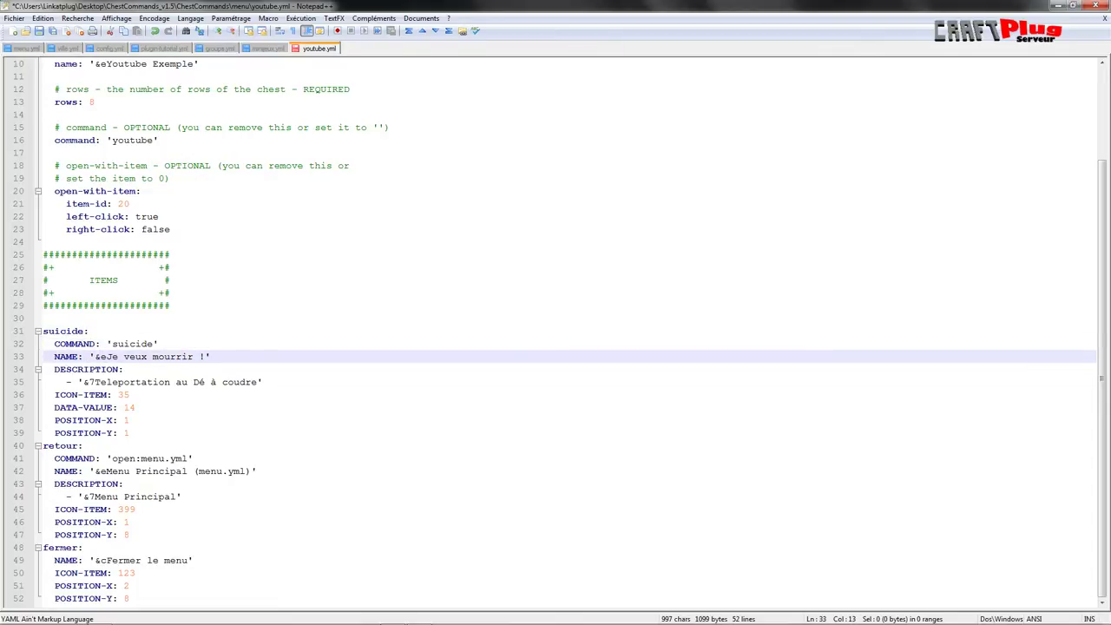
{"action": "key", "text": "Delete"}
{"action": "key", "text": "BackSpace"}
{"action": "type", "text": "''"}
Set the suicide item's description line to '&7Meurt' and duplicate it as a second description line below
{"action": "left_click_drag", "start_coordinate": [257, 382], "coordinate": [97, 385]}
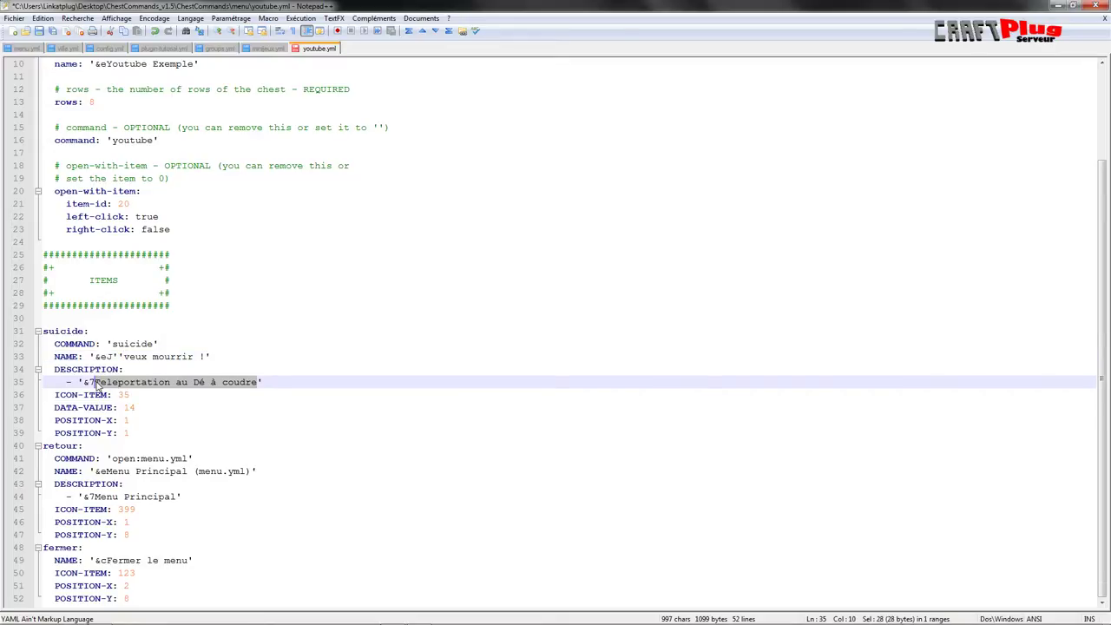
{"action": "type", "text": "Meurt"}
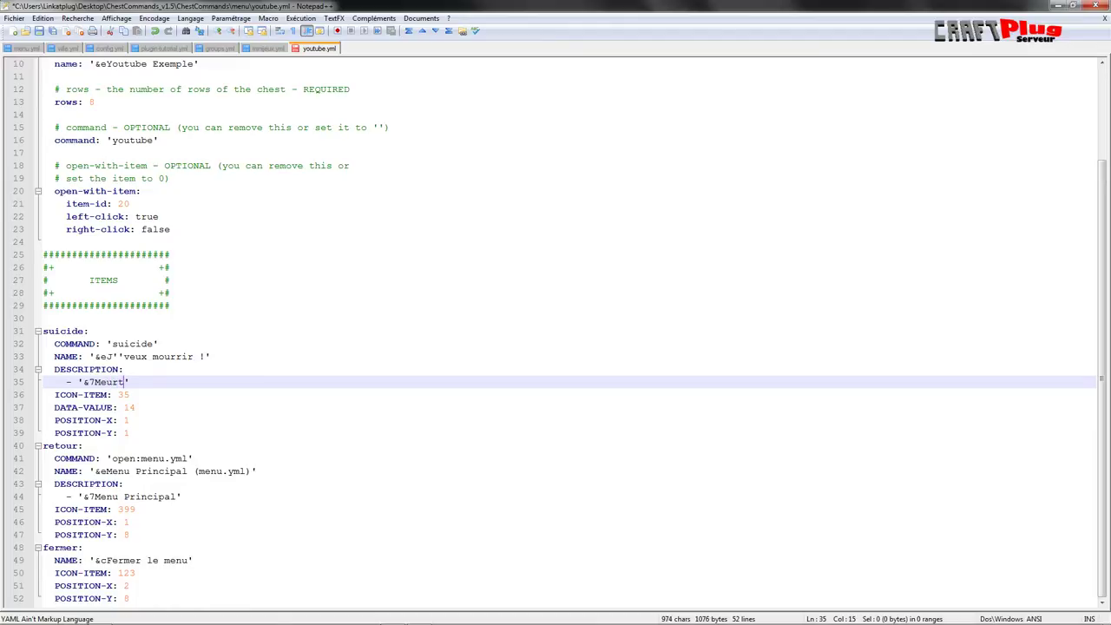
{"action": "left_click_drag", "start_coordinate": [129, 382], "coordinate": [44, 382]}
{"action": "key", "text": "ctrl+c"}
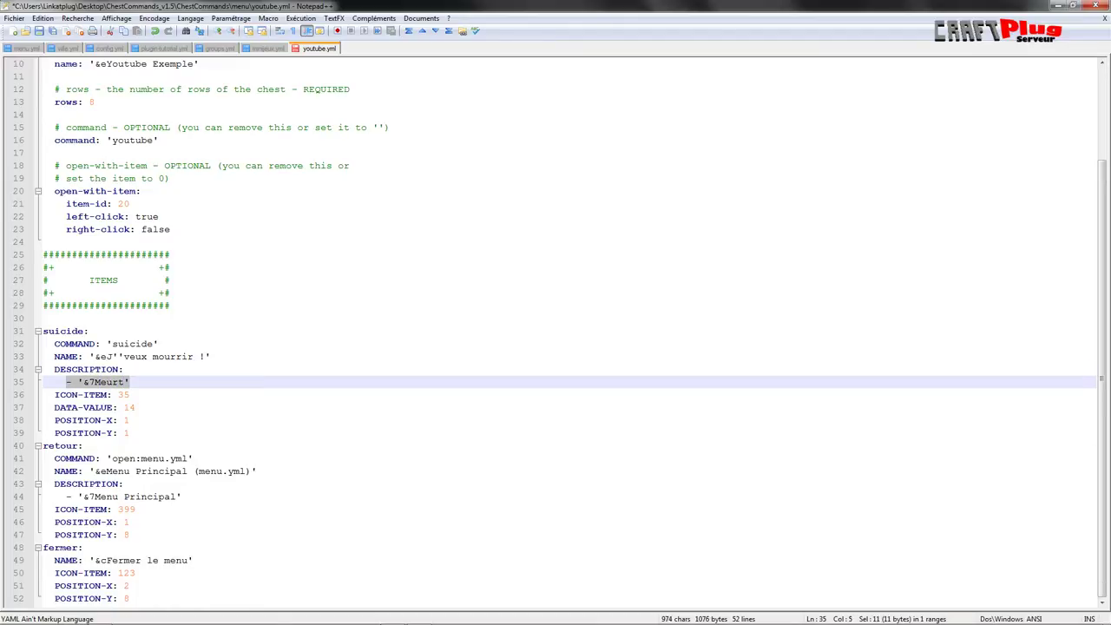
{"action": "key", "text": "End"}
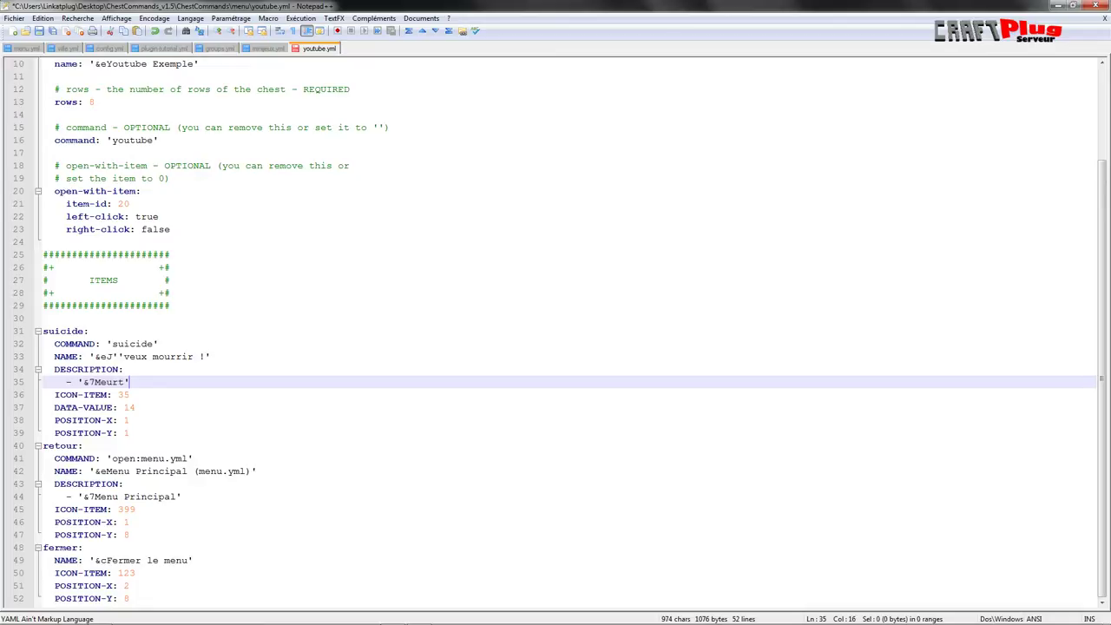
{"action": "key", "text": "Return"}
{"action": "key", "text": "BackSpace"}
{"action": "key", "text": "BackSpace"}
{"action": "key", "text": "Return"}
{"action": "key", "text": "BackSpace"}
{"action": "key", "text": "ctrl+v"}
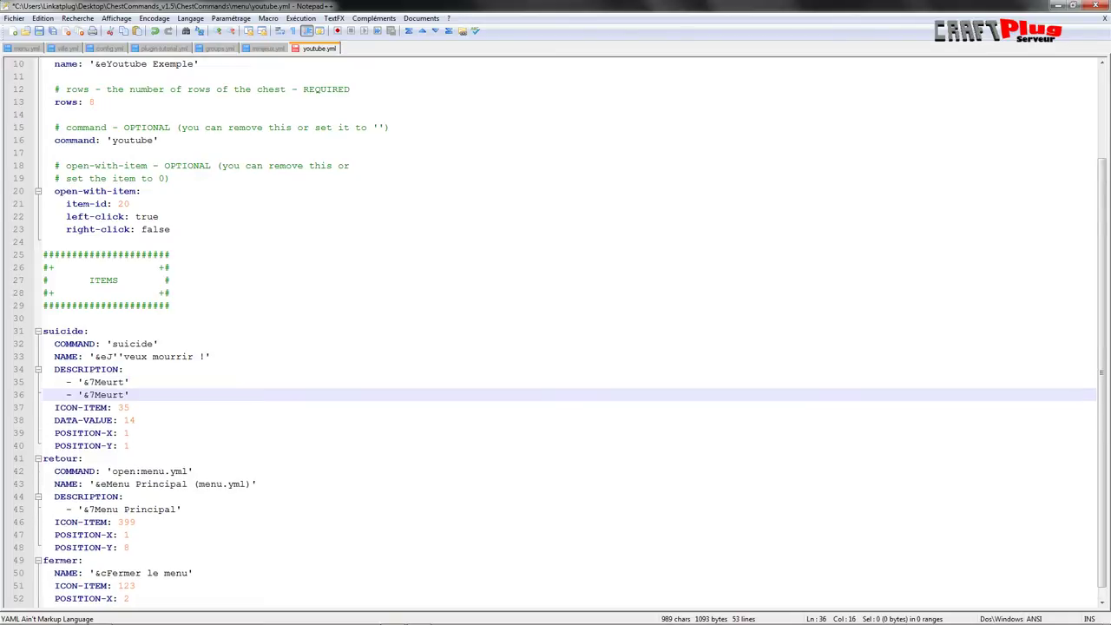
Change the suicide item's second description line to '&e[v] jhsdlkjh [p]'
{"action": "left_click", "coordinate": [116, 384]}
{"action": "right_click", "coordinate": [107, 387]}
{"action": "left_click", "coordinate": [123, 407]}
{"action": "left_click", "coordinate": [123, 394]}
{"action": "key", "text": "BackSpace"}
{"action": "key", "text": "BackSpace"}
{"action": "key", "text": "BackSpace"}
{"action": "key", "text": "BackSpace"}
{"action": "key", "text": "BackSpace"}
{"action": "key", "text": "BackSpace"}
{"action": "type", "text": "e[v] jhsdlkjh [p]"}
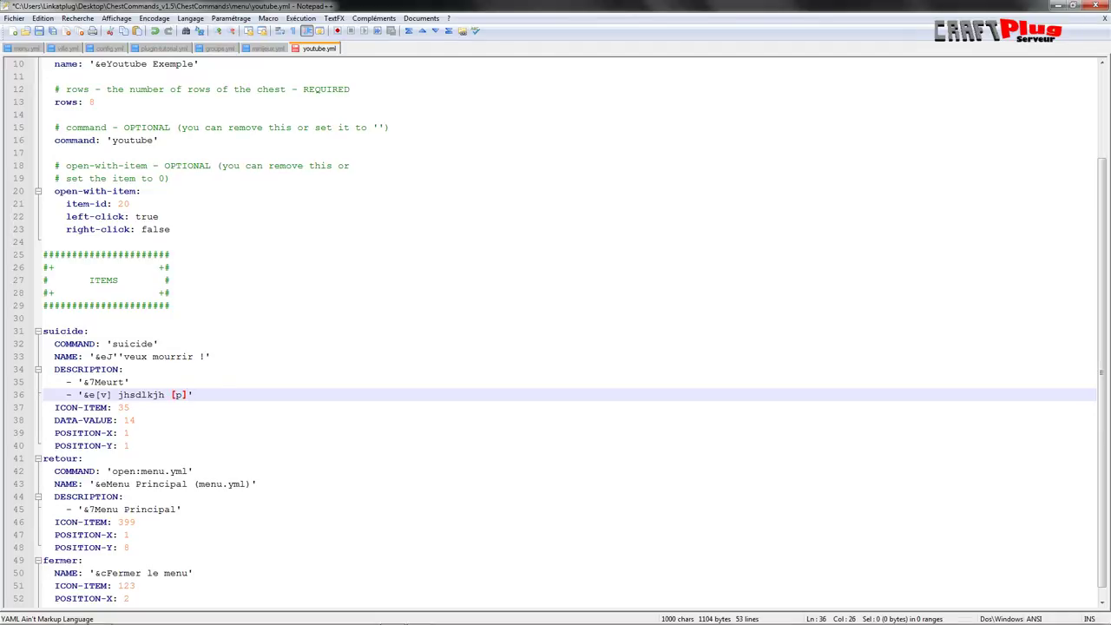
Add the heart symbol code <3 before the exclamation mark in the suicide item's NAME
{"action": "left_click", "coordinate": [192, 356]}
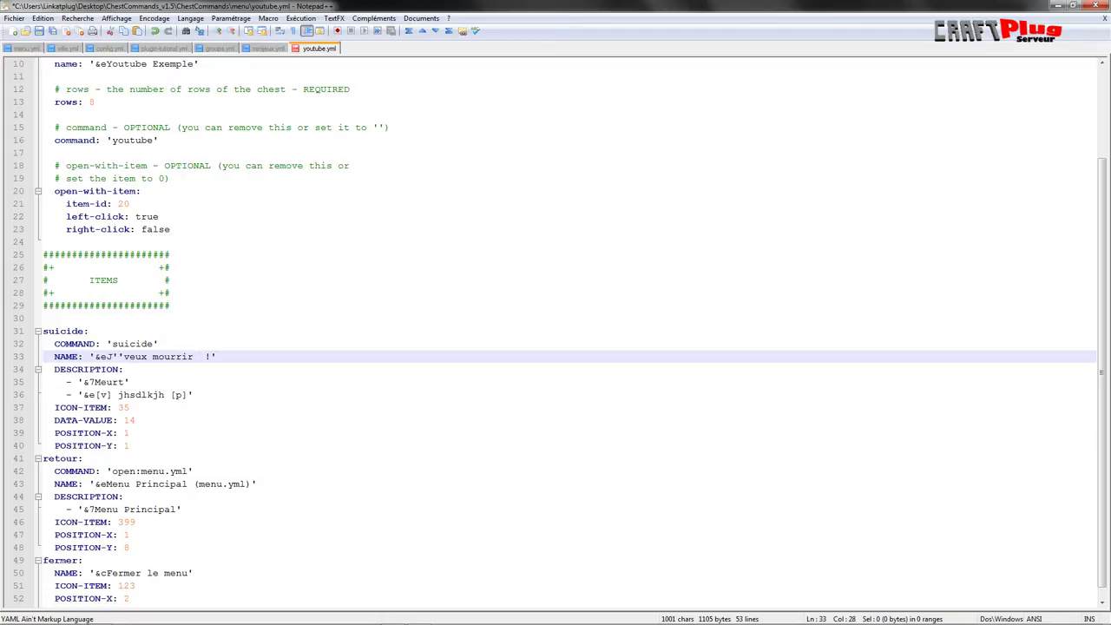
{"action": "type", "text": "<3"}
{"action": "scroll", "coordinate": [571, 329], "scroll_direction": "down", "scroll_amount": 1}
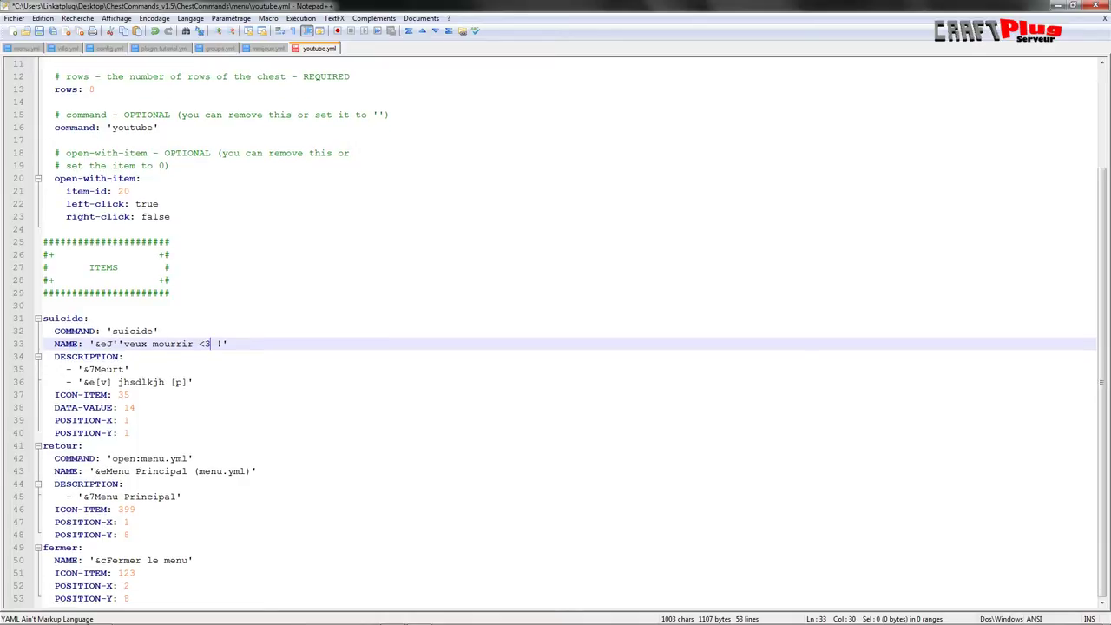
{"action": "scroll", "coordinate": [556, 329], "scroll_direction": "up", "scroll_amount": 4}
Examine the symbols section of plugin-tutorial.yml and return to youtube.yml
{"action": "left_click", "coordinate": [148, 50]}
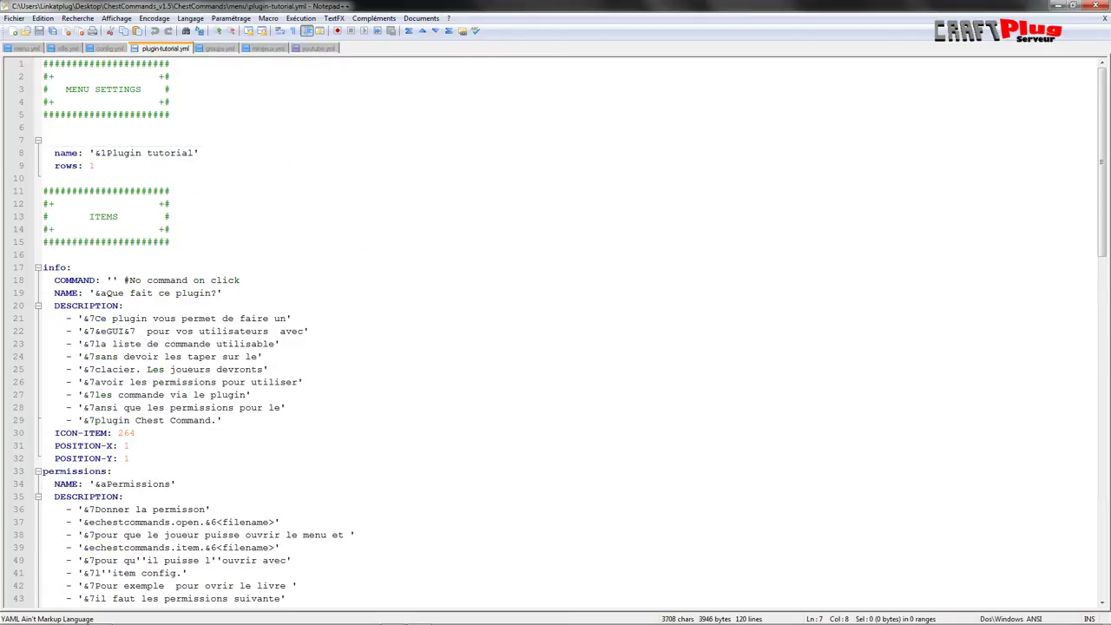
{"action": "scroll", "coordinate": [555, 329], "scroll_direction": "down", "scroll_amount": 11}
{"action": "scroll", "coordinate": [556, 330], "scroll_direction": "down", "scroll_amount": 12}
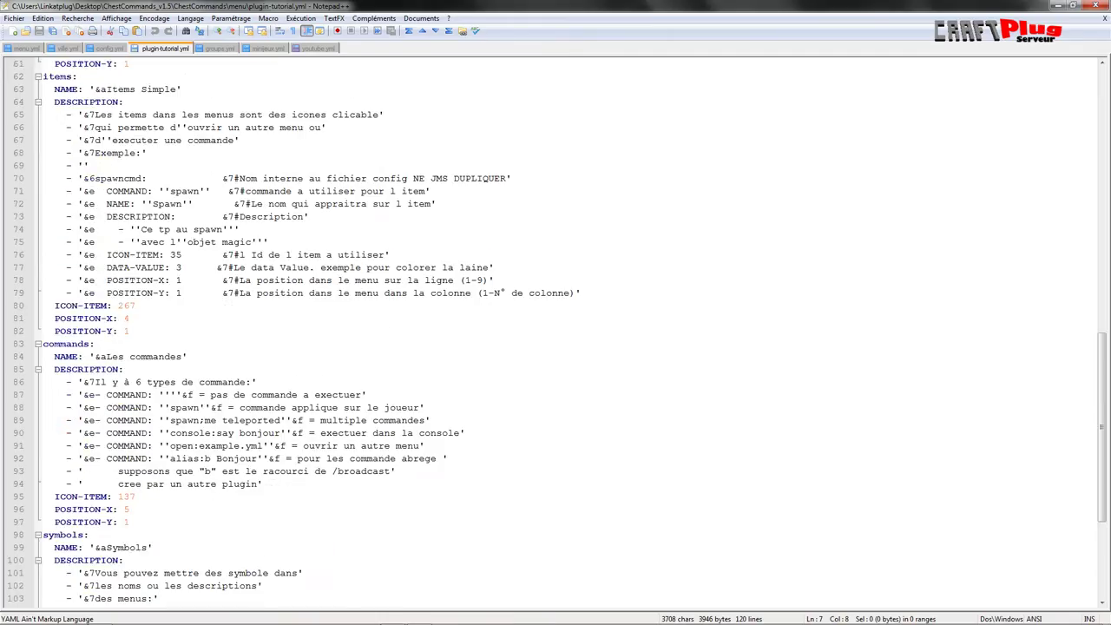
{"action": "scroll", "coordinate": [555, 329], "scroll_direction": "down", "scroll_amount": 3}
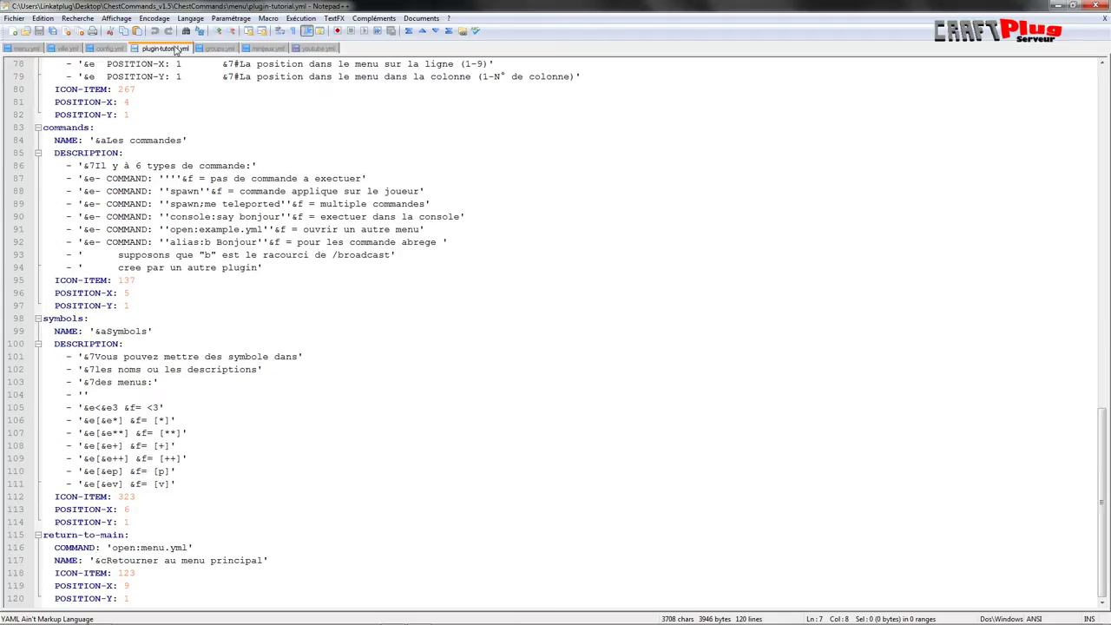
{"action": "left_click", "coordinate": [328, 50]}
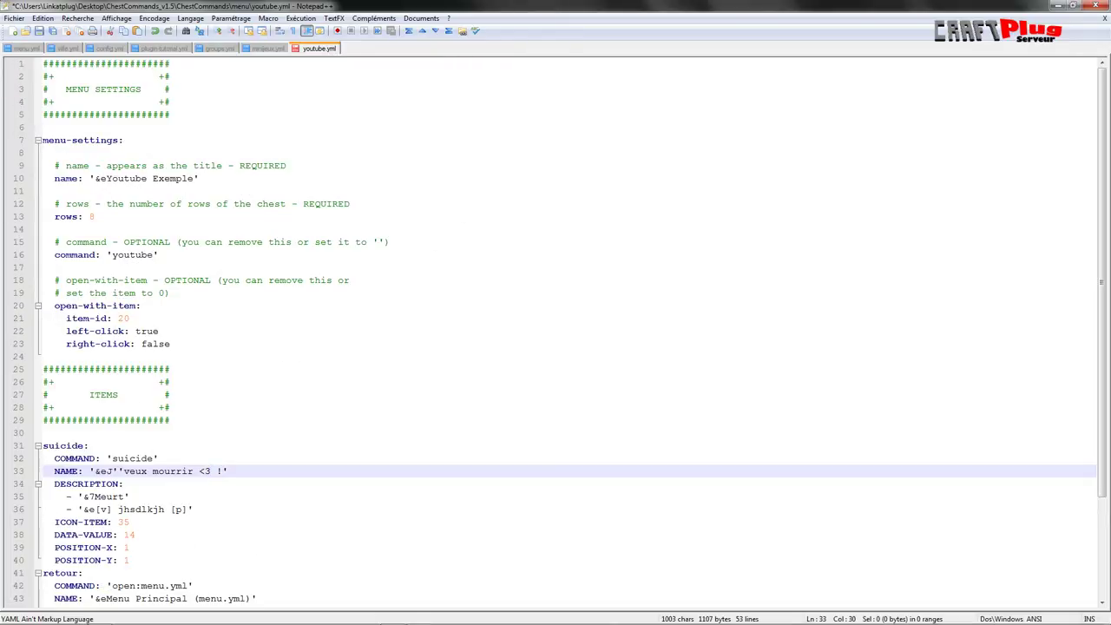
Set the suicide item's ICON-ITEM to 1 and delete its DATA-VALUE line
{"action": "scroll", "coordinate": [555, 332], "scroll_direction": "down", "scroll_amount": 3}
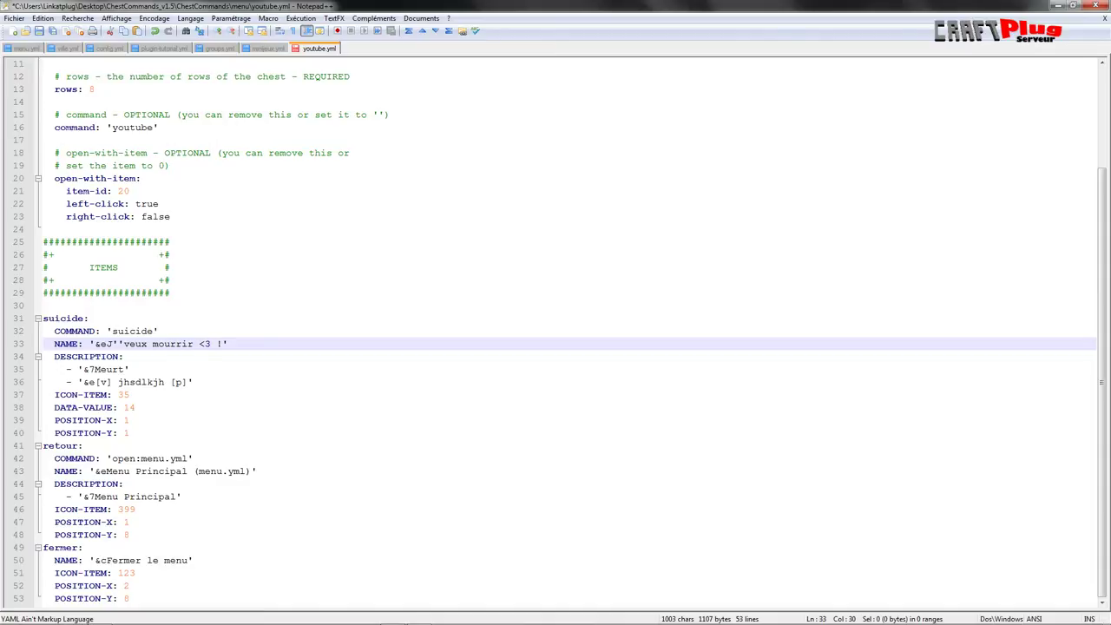
{"action": "left_click_drag", "start_coordinate": [129, 395], "coordinate": [124, 394]}
{"action": "left_click", "coordinate": [130, 395]}
{"action": "key", "text": "BackSpace"}
{"action": "key", "text": "BackSpace"}
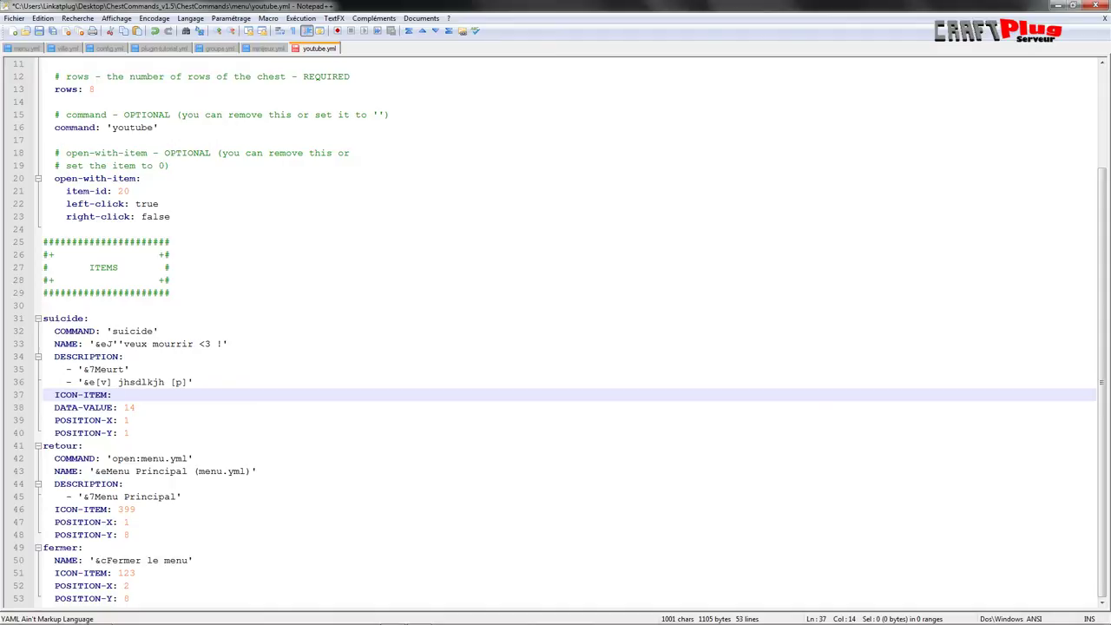
{"action": "type", "text": "1"}
{"action": "left_click_drag", "start_coordinate": [136, 407], "coordinate": [43, 407]}
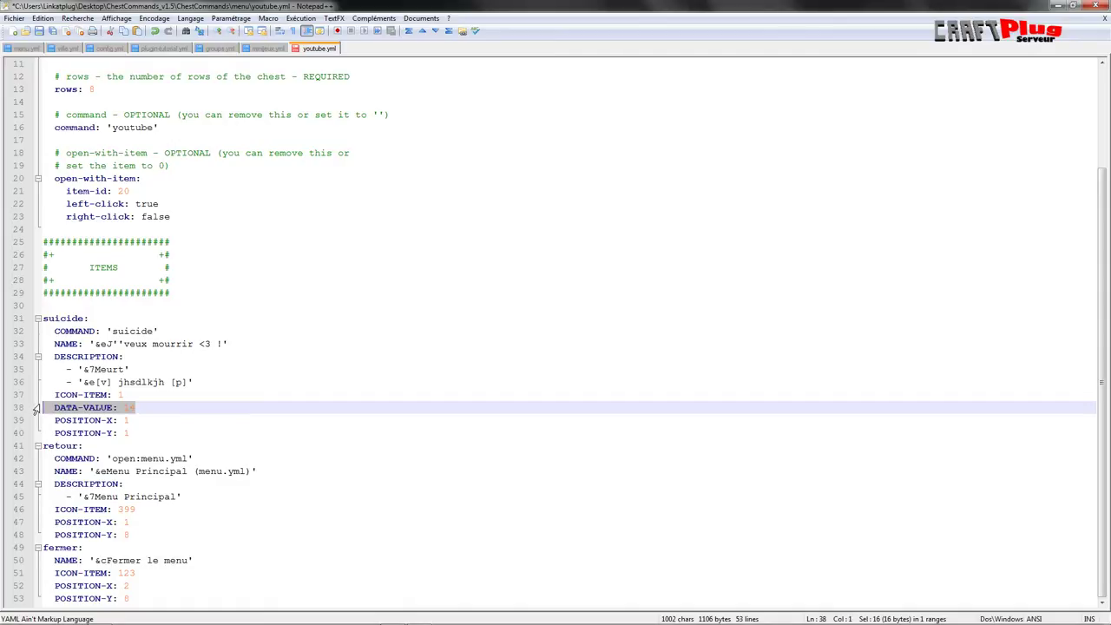
{"action": "key", "text": "Delete"}
{"action": "key", "text": "Delete"}
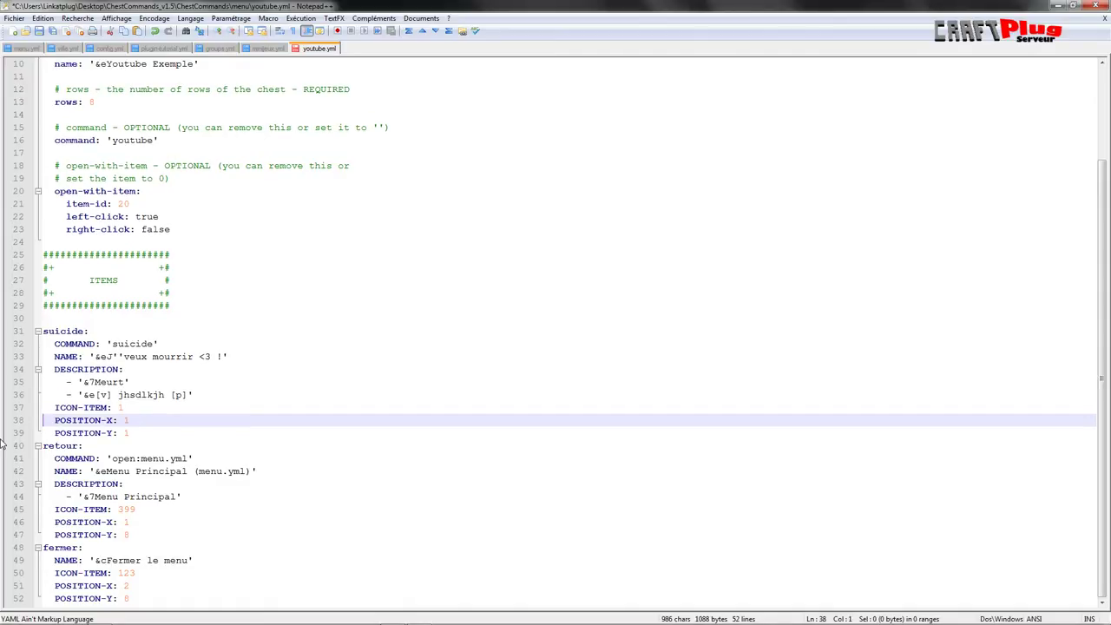
Set the suicide item's POSITION-X to 4 and re-enter its POSITION-Y as 1
{"action": "key", "text": "End"}
{"action": "key", "text": "BackSpace"}
{"action": "key", "text": "Down"}
{"action": "key", "text": "Down"}
{"action": "key", "text": "Up"}
{"action": "key", "text": "Delete"}
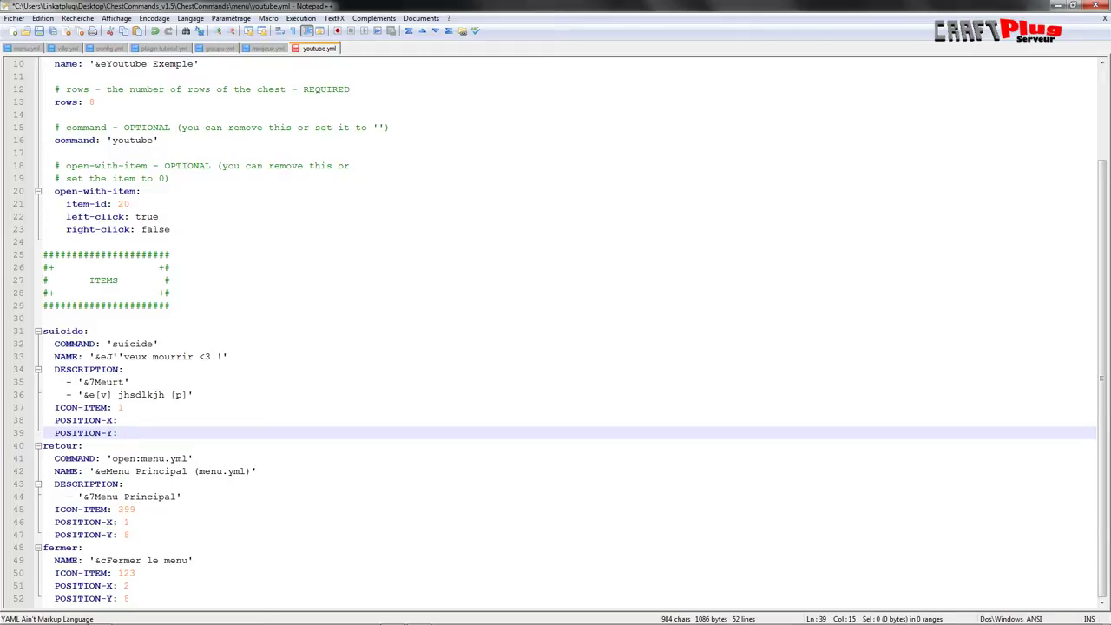
{"action": "type", "text": "1"}
{"action": "key", "text": "Up"}
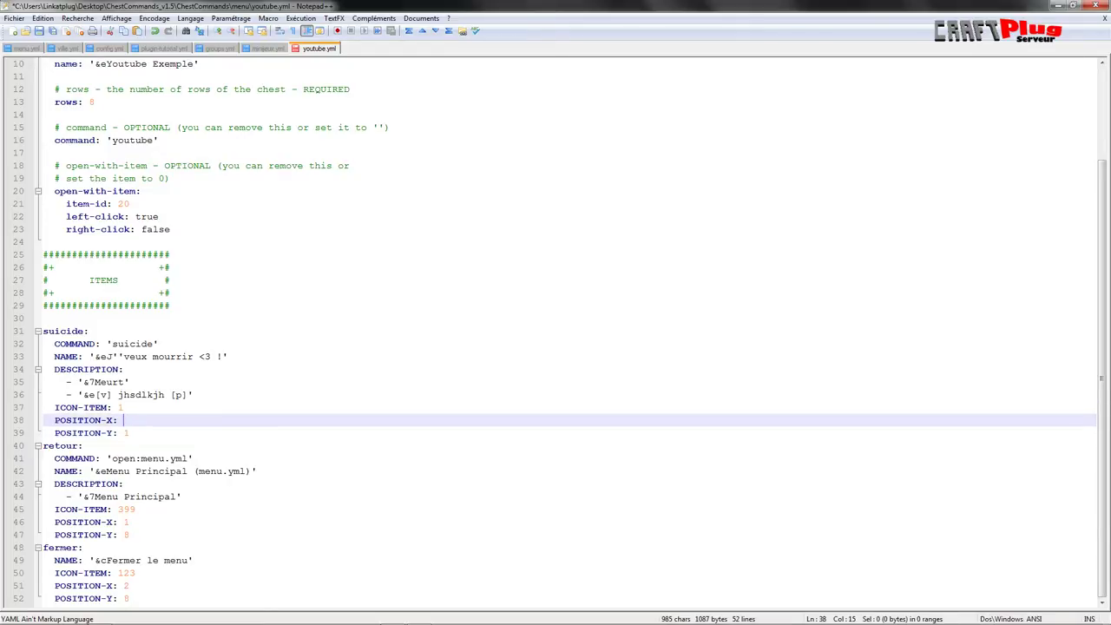
{"action": "type", "text": "4"}
{"action": "key", "text": "Up"}
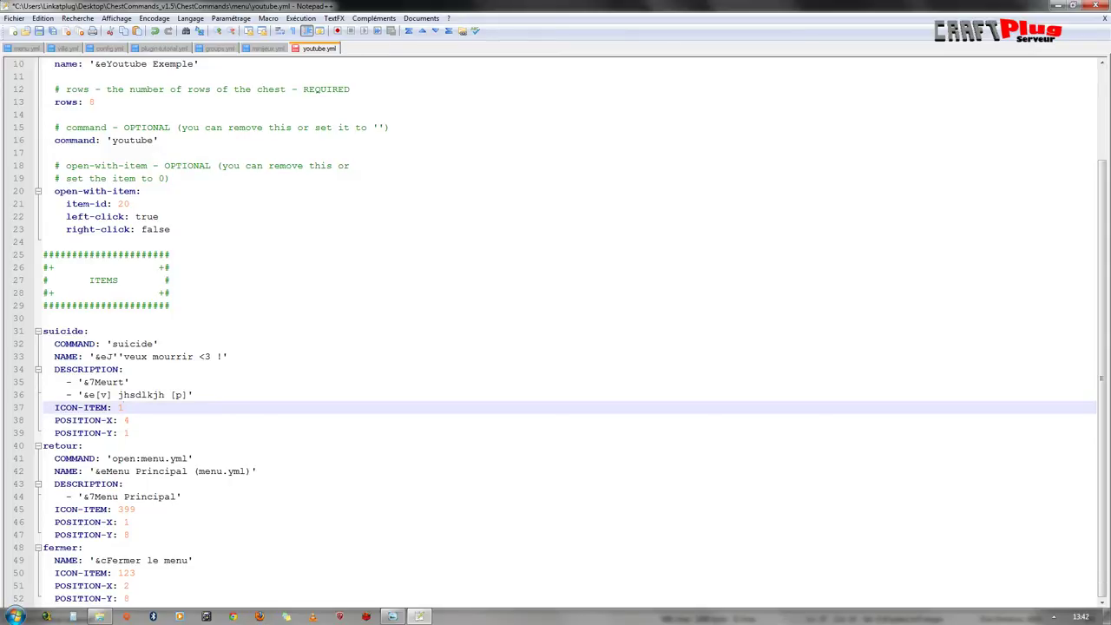
Duplicate the whole suicide item block directly below itself, before the retour item
{"action": "key", "text": "Down"}
{"action": "key", "text": "Down"}
{"action": "key", "text": "shift+Up"}
{"action": "key", "text": "shift+Up"}
{"action": "key", "text": "shift+Up"}
{"action": "key", "text": "shift+Up"}
{"action": "key", "text": "shift+Up"}
{"action": "key", "text": "shift+Up"}
{"action": "key", "text": "shift+Up"}
{"action": "key", "text": "shift+Up"}
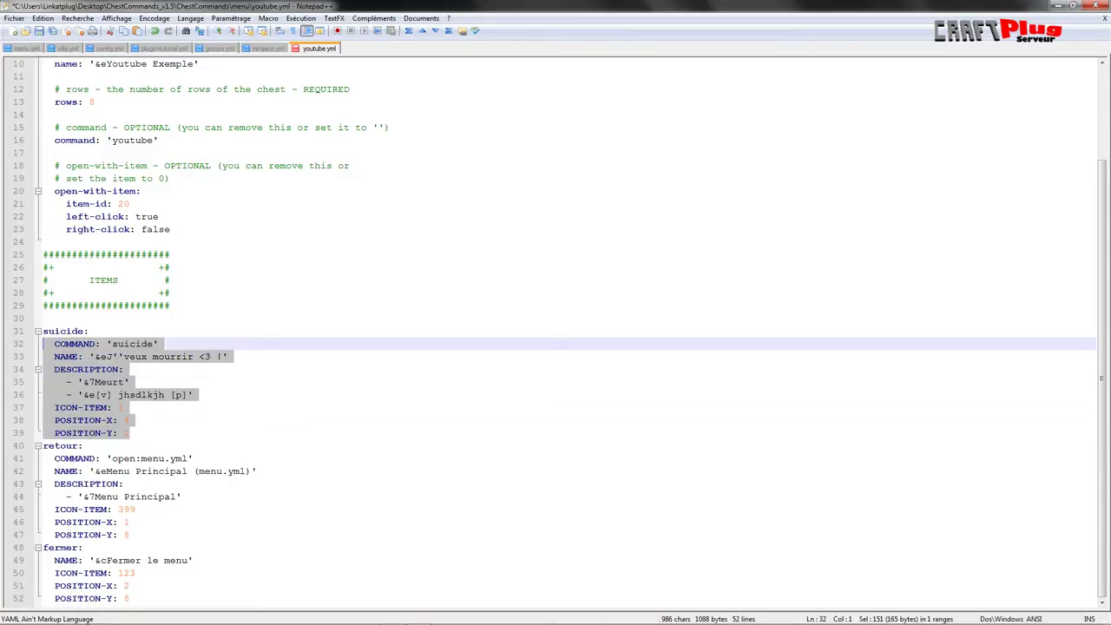
{"action": "key", "text": "shift+Home"}
{"action": "key", "text": "ctrl+c"}
{"action": "key", "text": "Right"}
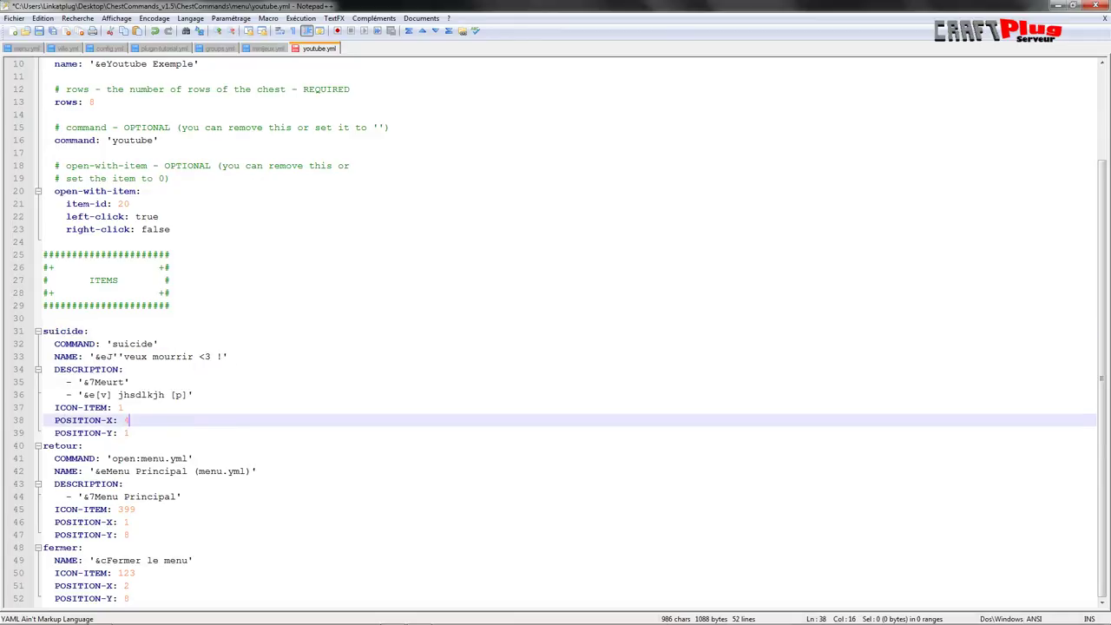
{"action": "key", "text": "Return"}
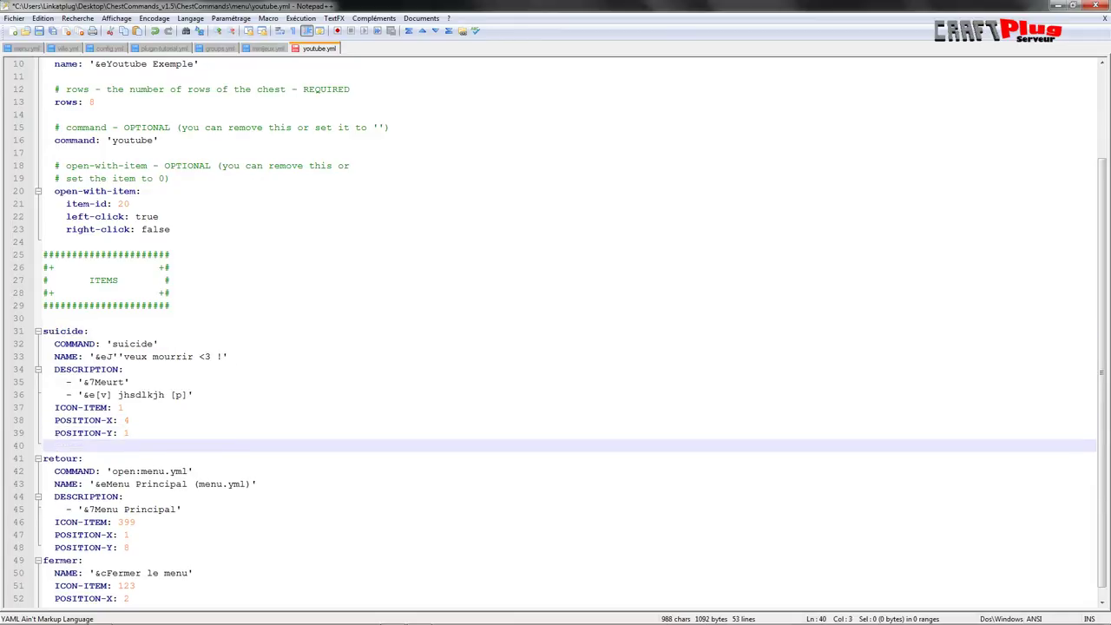
{"action": "key", "text": "BackSpace"}
{"action": "key", "text": "ctrl+v"}
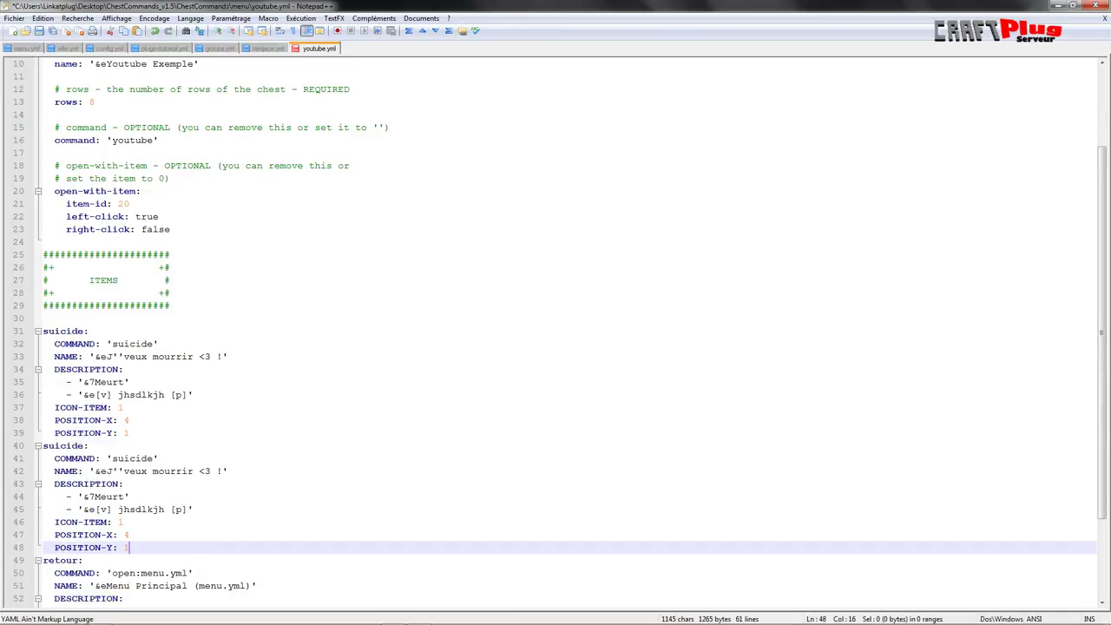
Replace the COMMAND value of the duplicated suicide item with 'warp quake;day'
{"action": "scroll", "coordinate": [556, 330], "scroll_direction": "down", "scroll_amount": 3}
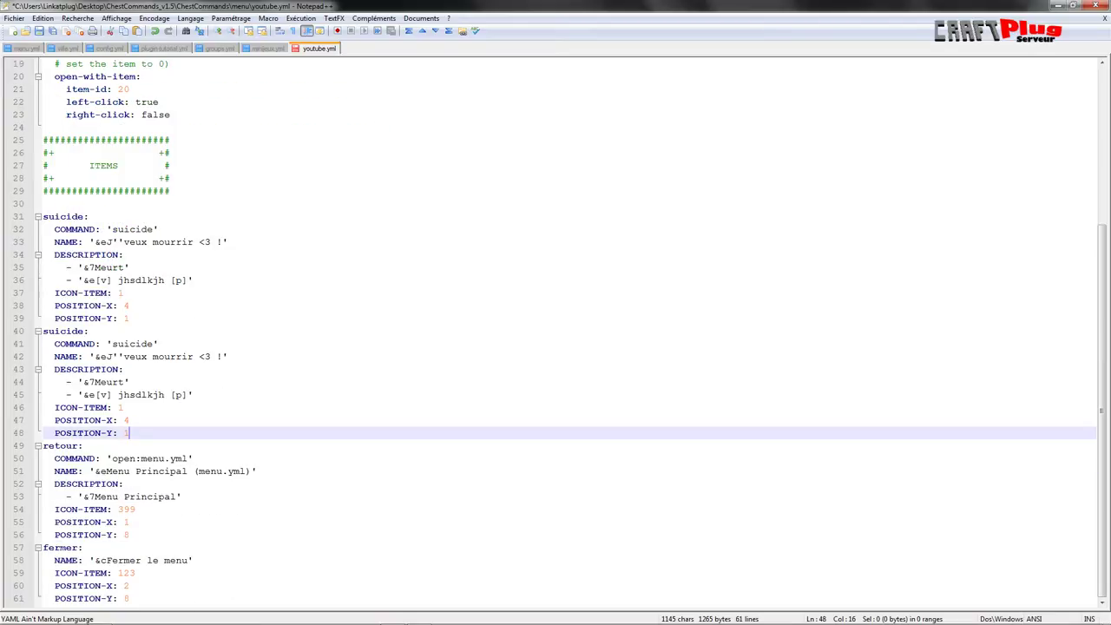
{"action": "left_click", "coordinate": [152, 344]}
{"action": "key", "text": "BackSpace"}
{"action": "key", "text": "BackSpace"}
{"action": "key", "text": "BackSpace"}
{"action": "key", "text": "BackSpace"}
{"action": "key", "text": "BackSpace"}
{"action": "key", "text": "BackSpace"}
{"action": "key", "text": "BackSpace"}
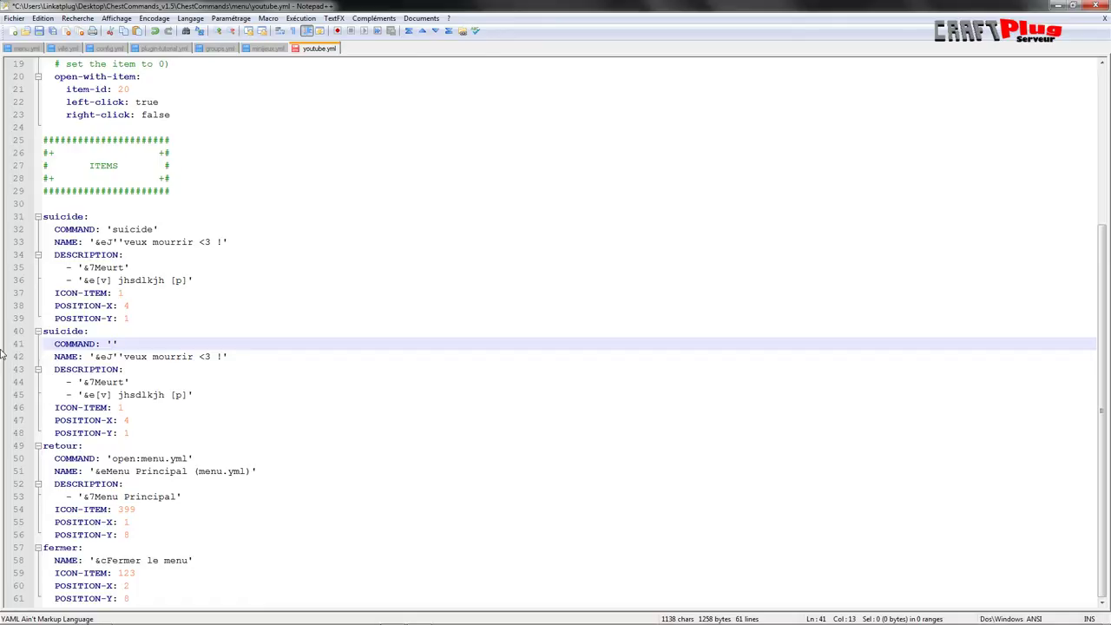
{"action": "left_click_drag", "start_coordinate": [84, 331], "coordinate": [42, 331]}
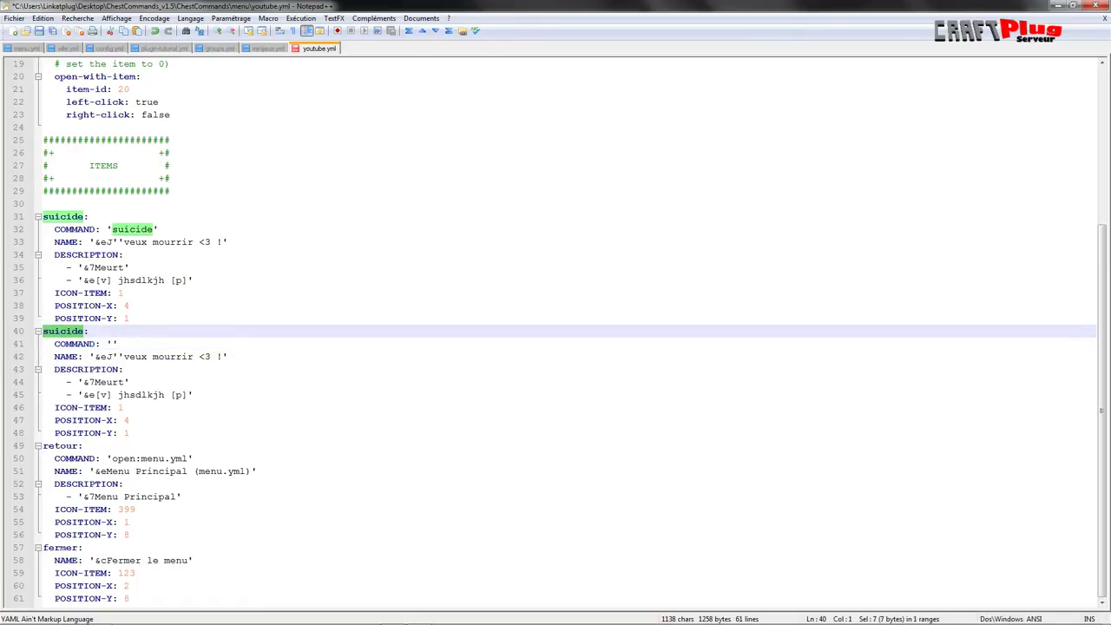
{"action": "key", "text": "Right"}
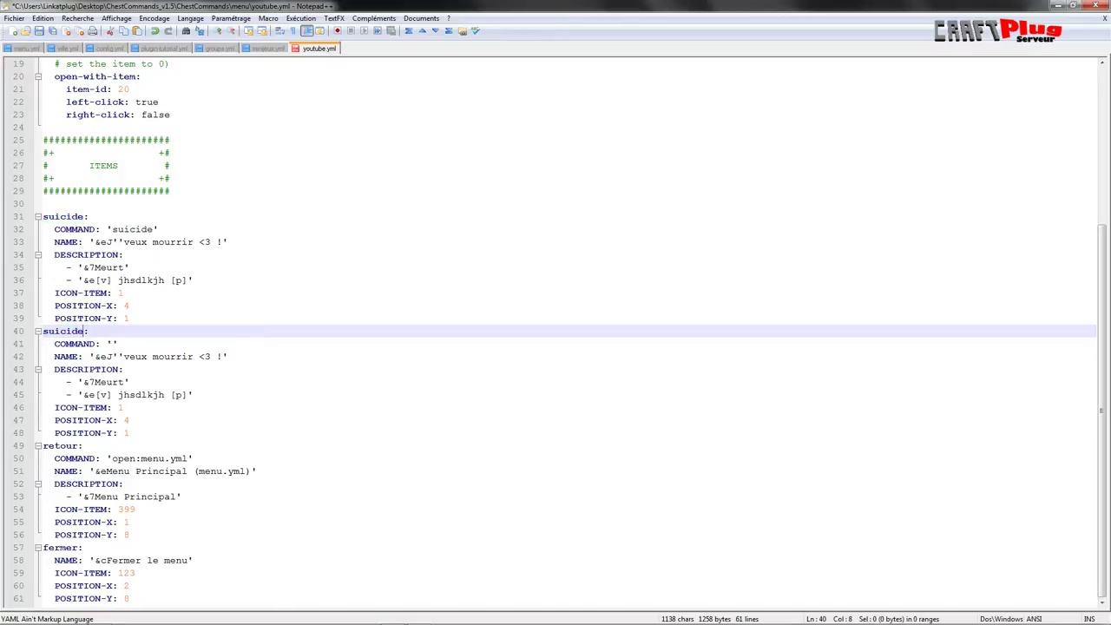
{"action": "left_click", "coordinate": [112, 343]}
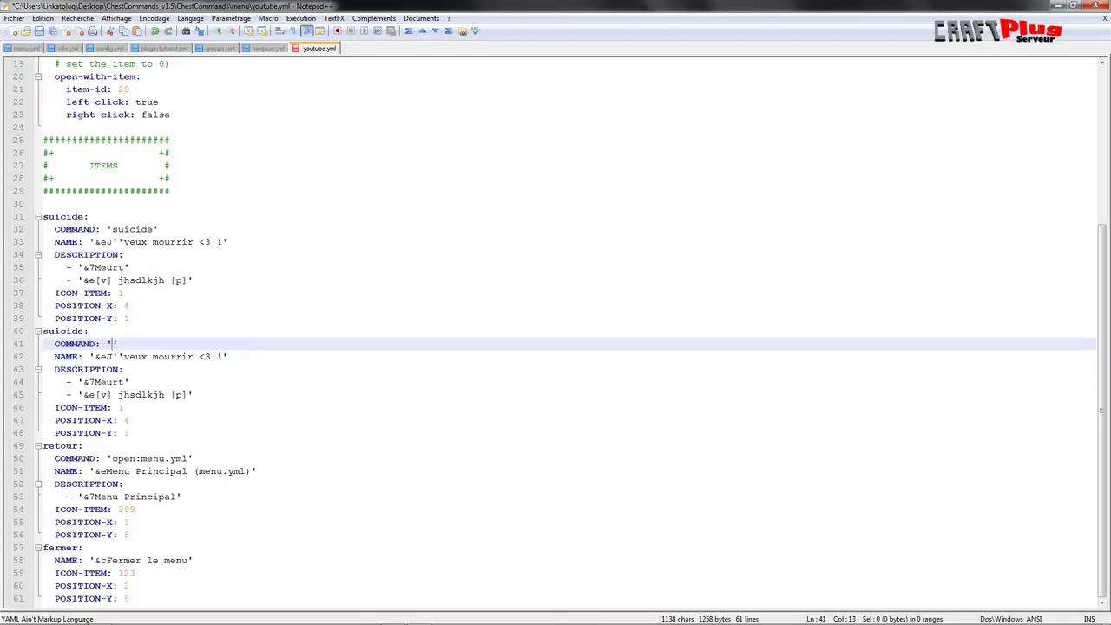
{"action": "type", "text": "spawn"}
{"action": "key", "text": "BackSpace"}
{"action": "key", "text": "BackSpace"}
{"action": "key", "text": "BackSpace"}
{"action": "key", "text": "BackSpace"}
{"action": "key", "text": "BackSpace"}
{"action": "type", "text": "warp quake;"}
Change the duplicated item's NAME to '&eQuake & Day !'
{"action": "left_click_drag", "start_coordinate": [210, 357], "coordinate": [108, 358]}
{"action": "type", "text": "quake"}
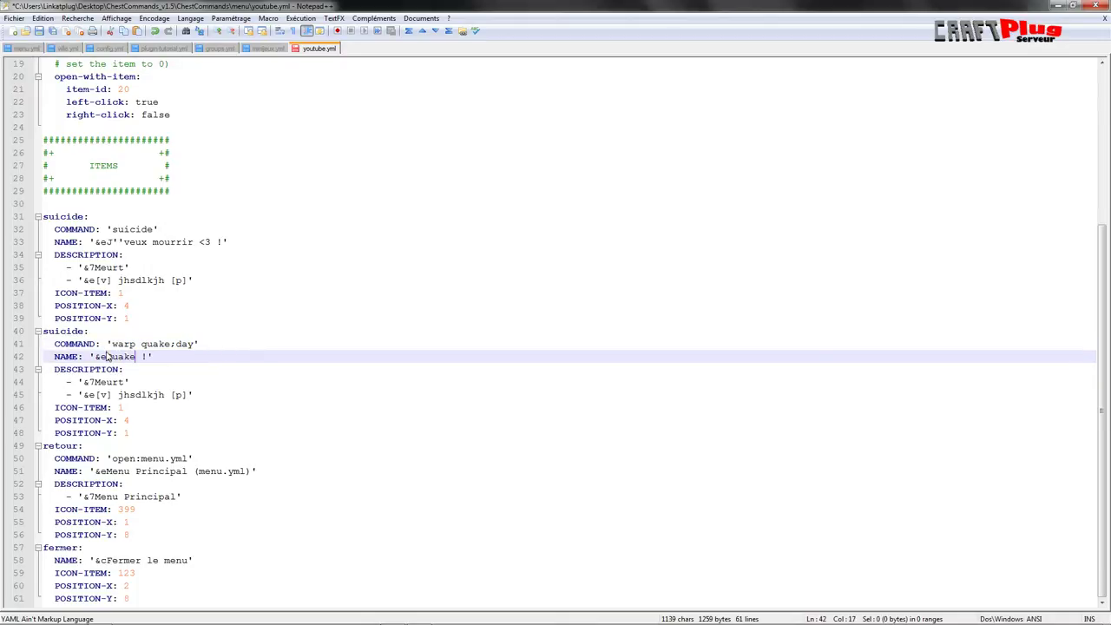
{"action": "type", "text": " & Day"}
Change the first DESCRIPTION line of the duplicated item to '&7Quake'
{"action": "key", "text": "Down"}
{"action": "key", "text": "Down"}
{"action": "key", "text": "Left"}
{"action": "key", "text": "shift+Left"}
{"action": "key", "text": "shift+Left"}
{"action": "key", "text": "shift+Left"}
{"action": "key", "text": "shift+Left"}
{"action": "key", "text": "shift+Left"}
{"action": "type", "text": "Quake"}
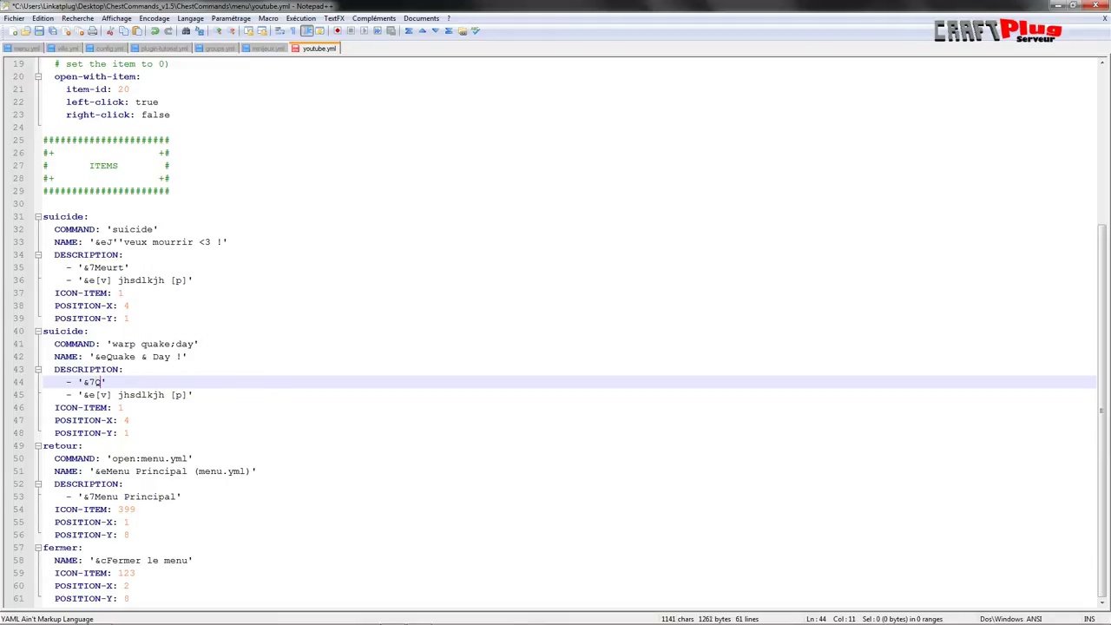
Replace the placeholder word in the duplicated item's second DESCRIPTION line with 'day'
{"action": "left_click", "coordinate": [182, 395]}
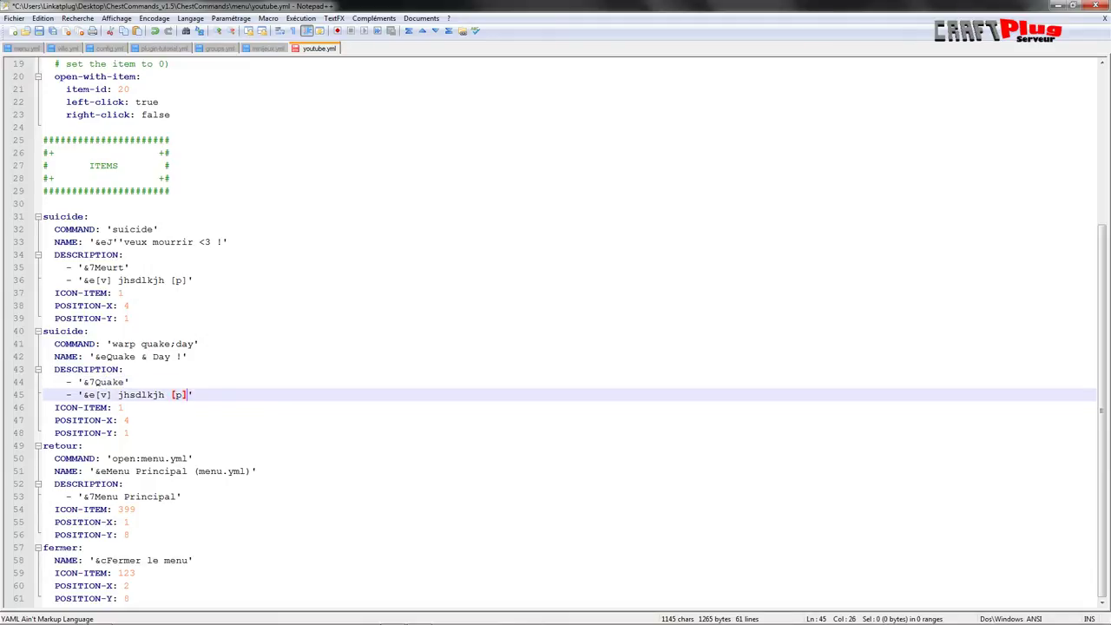
{"action": "left_click_drag", "start_coordinate": [170, 395], "coordinate": [123, 395]}
{"action": "key", "text": "shift+Left"}
{"action": "type", "text": "day"}
Change the symbols around 'day' to [+] and [**], and clear the duplicated item's ICON-ITEM value
{"action": "key", "text": "Down"}
{"action": "key", "text": "Home"}
{"action": "key", "text": "Up"}
{"action": "key", "text": "Up"}
{"action": "key", "text": "Down"}
{"action": "key", "text": "Right"}
{"action": "key", "text": "Right"}
{"action": "key", "text": "Right"}
{"action": "key", "text": "Right"}
{"action": "key", "text": "Right"}
{"action": "key", "text": "Right"}
{"action": "key", "text": "Right"}
{"action": "key", "text": "Delete"}
{"action": "type", "text": "+"}
{"action": "key", "text": "Up"}
{"action": "key", "text": "Right"}
{"action": "key", "text": "Right"}
{"action": "key", "text": "Down"}
{"action": "key", "text": "Down"}
{"action": "key", "text": "Up"}
{"action": "key", "text": "Right"}
{"action": "key", "text": "Right"}
{"action": "key", "text": "Right"}
{"action": "key", "text": "Right"}
{"action": "key", "text": "Delete"}
{"action": "type", "text": "**"}
{"action": "key", "text": "Down"}
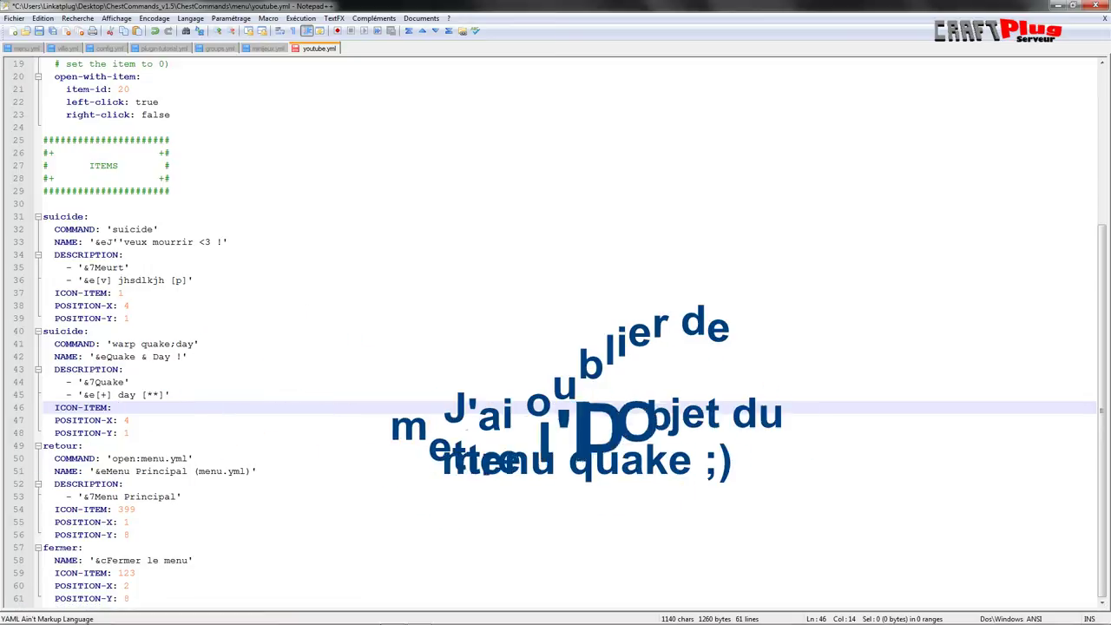
Check the dacjoincmd item's DATA-VALUE line in minijeux.yml and return to youtube.yml
{"action": "left_click", "coordinate": [28, 49]}
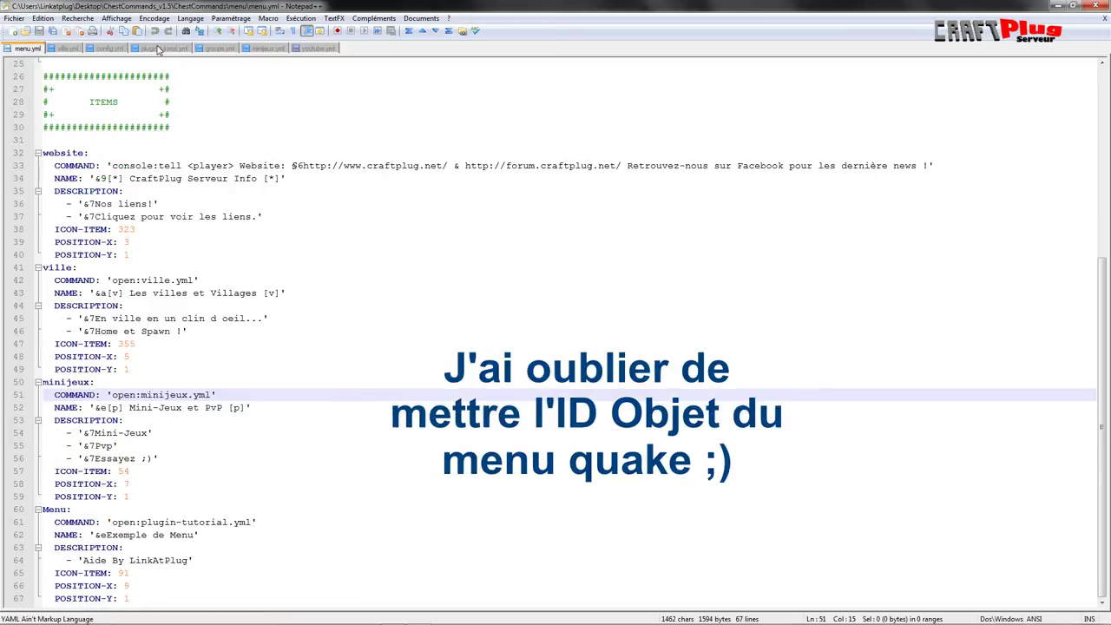
{"action": "left_click", "coordinate": [263, 49]}
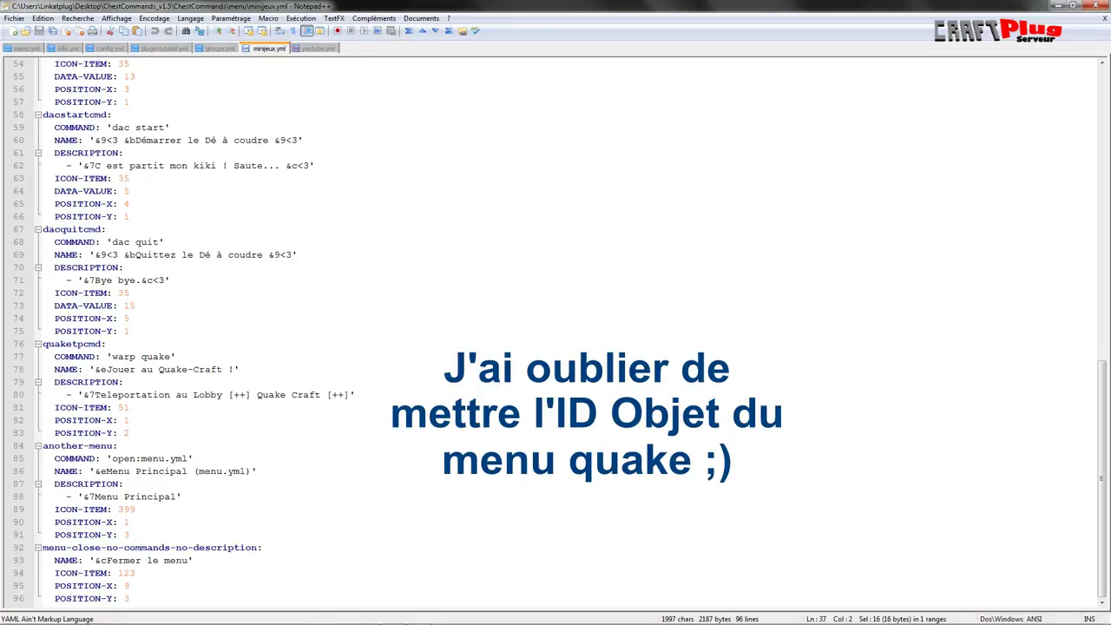
{"action": "scroll", "coordinate": [555, 330], "scroll_direction": "up", "scroll_amount": 4}
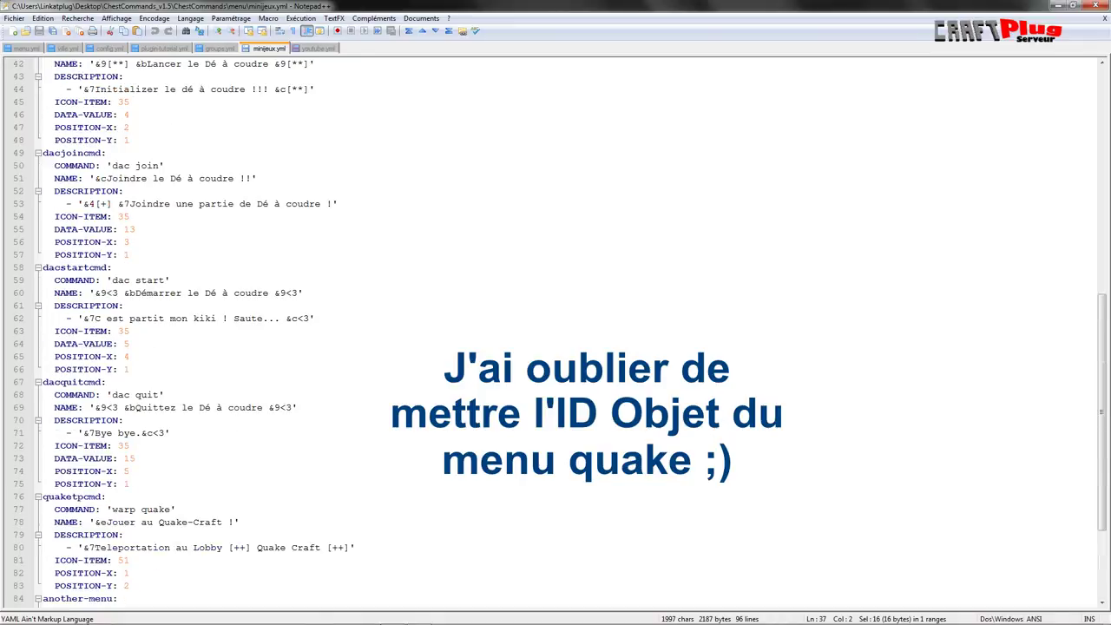
{"action": "left_click_drag", "start_coordinate": [135, 230], "coordinate": [37, 230]}
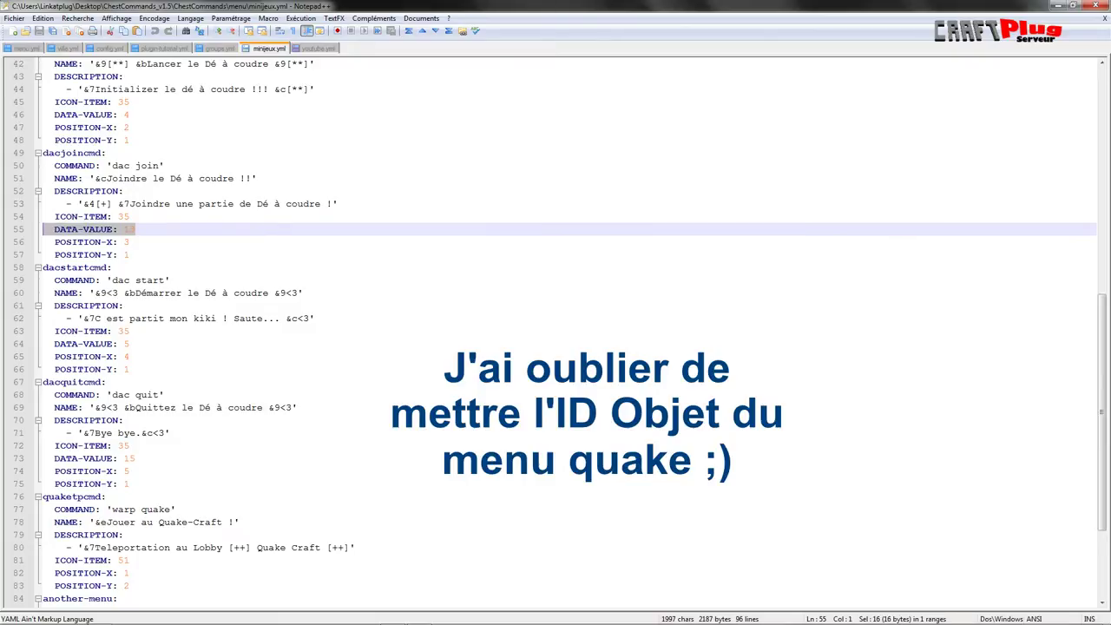
{"action": "left_click", "coordinate": [316, 49]}
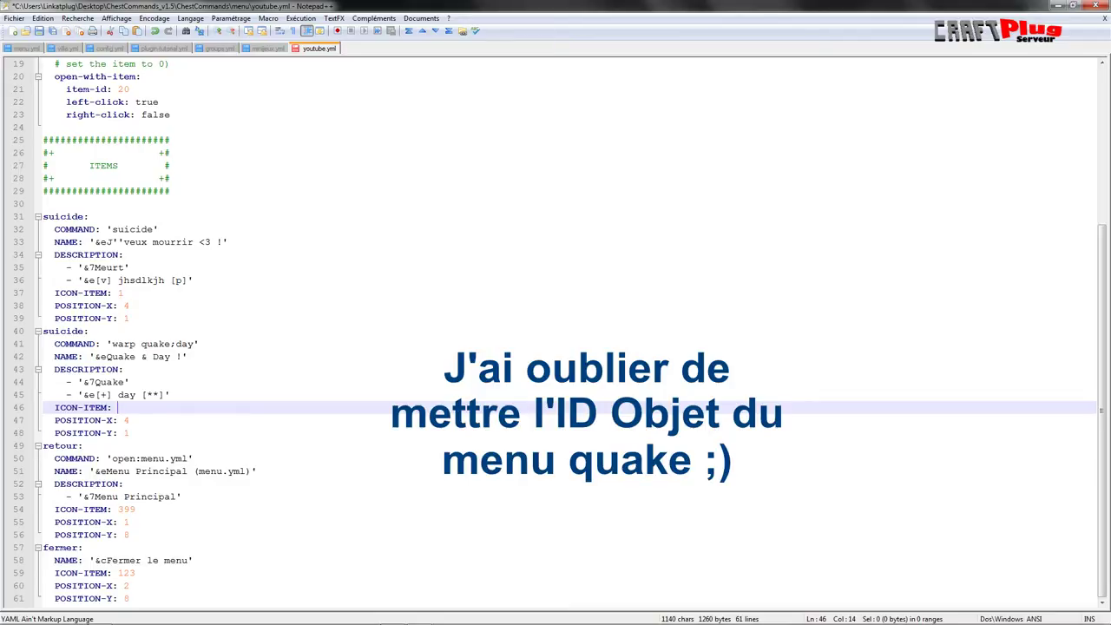
Rename the duplicated suicide item's key to doublecmd
{"action": "left_click_drag", "start_coordinate": [84, 330], "coordinate": [38, 331]}
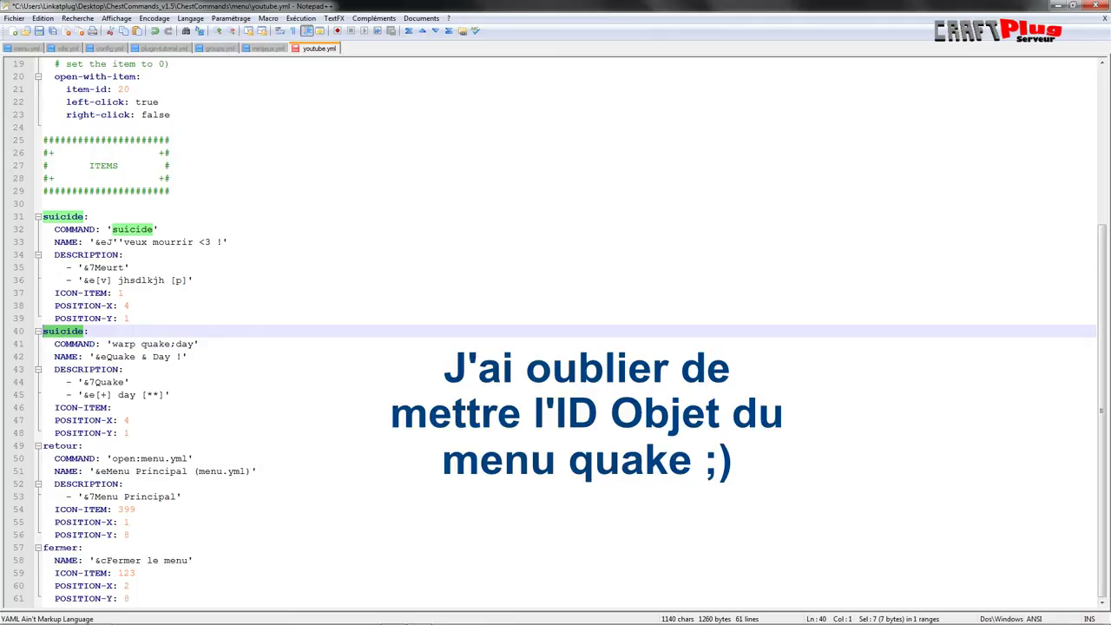
{"action": "type", "text": "doublecmd"}
{"action": "left_click", "coordinate": [159, 280]}
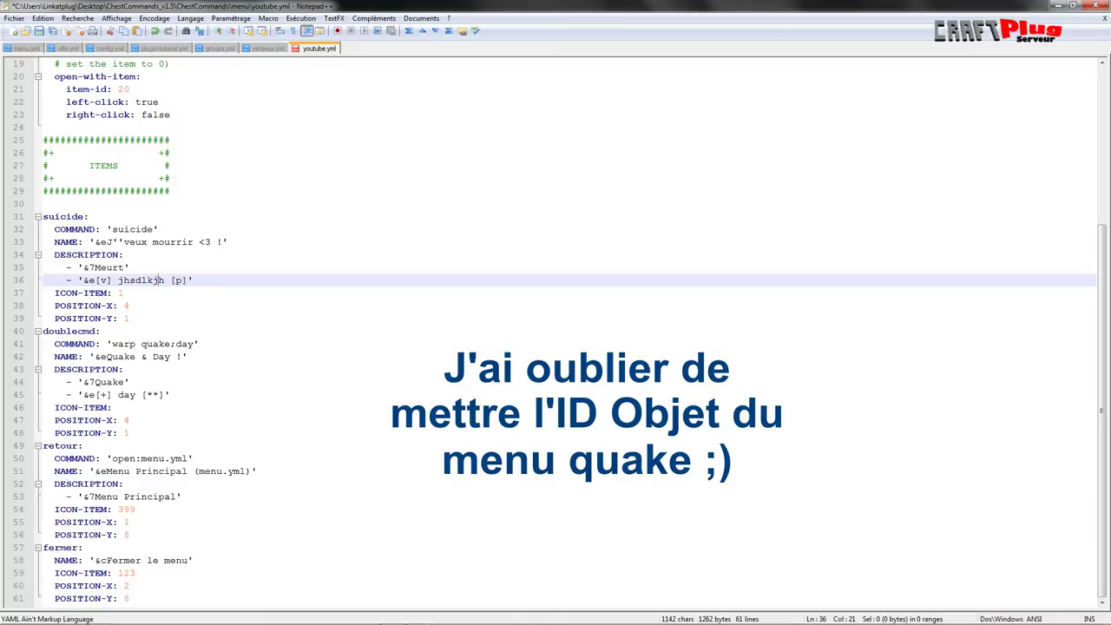
Set the doublecmd item's POSITION-Y to 3 and its POSITION-X to 9
{"action": "left_click", "coordinate": [129, 432]}
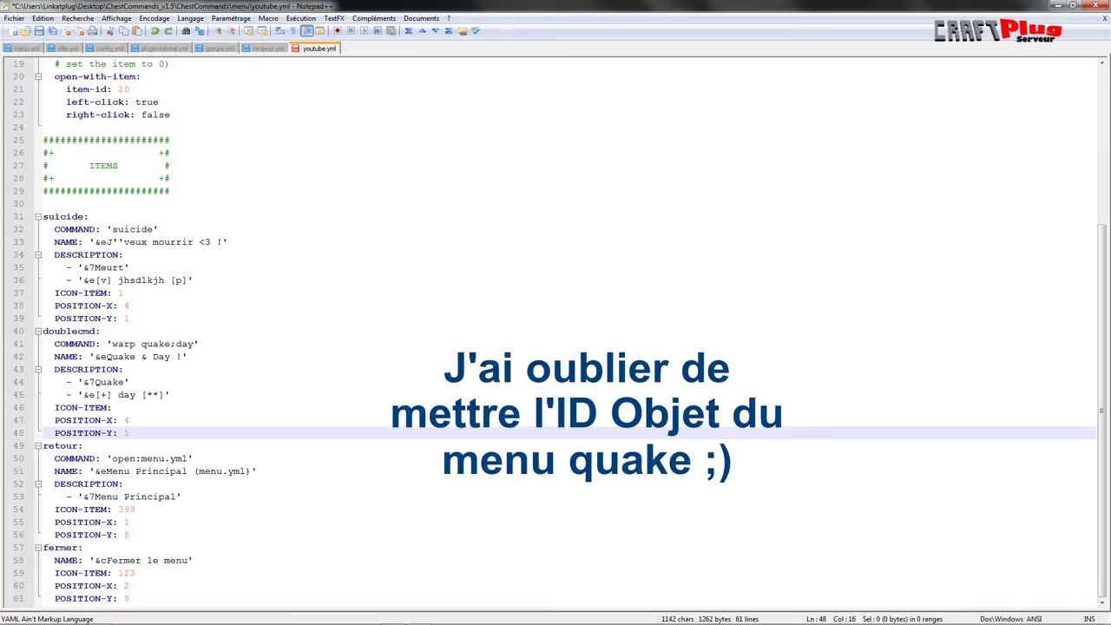
{"action": "left_click", "coordinate": [129, 420]}
{"action": "left_click", "coordinate": [130, 432]}
{"action": "scroll", "coordinate": [556, 331], "scroll_direction": "up", "scroll_amount": 4}
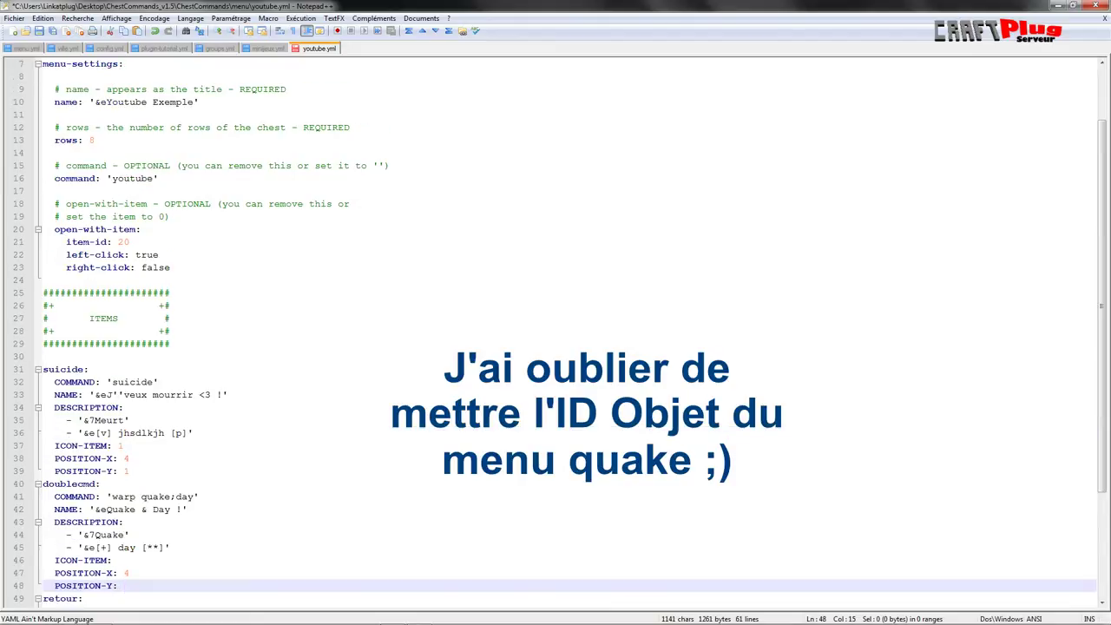
{"action": "scroll", "coordinate": [555, 331], "scroll_direction": "down", "scroll_amount": 4}
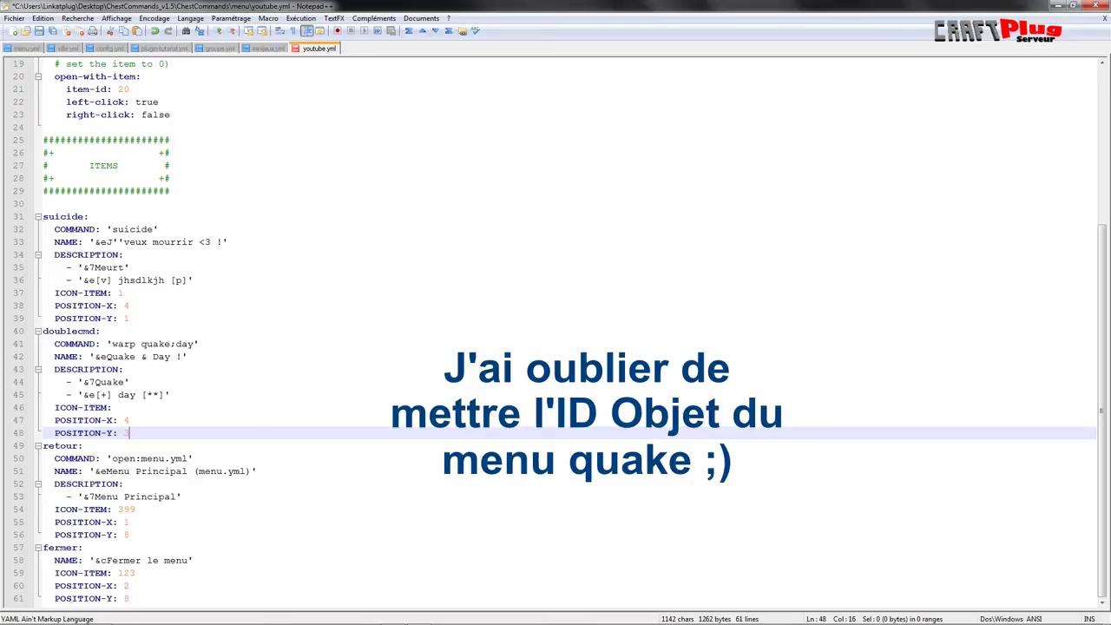
{"action": "left_click", "coordinate": [129, 420]}
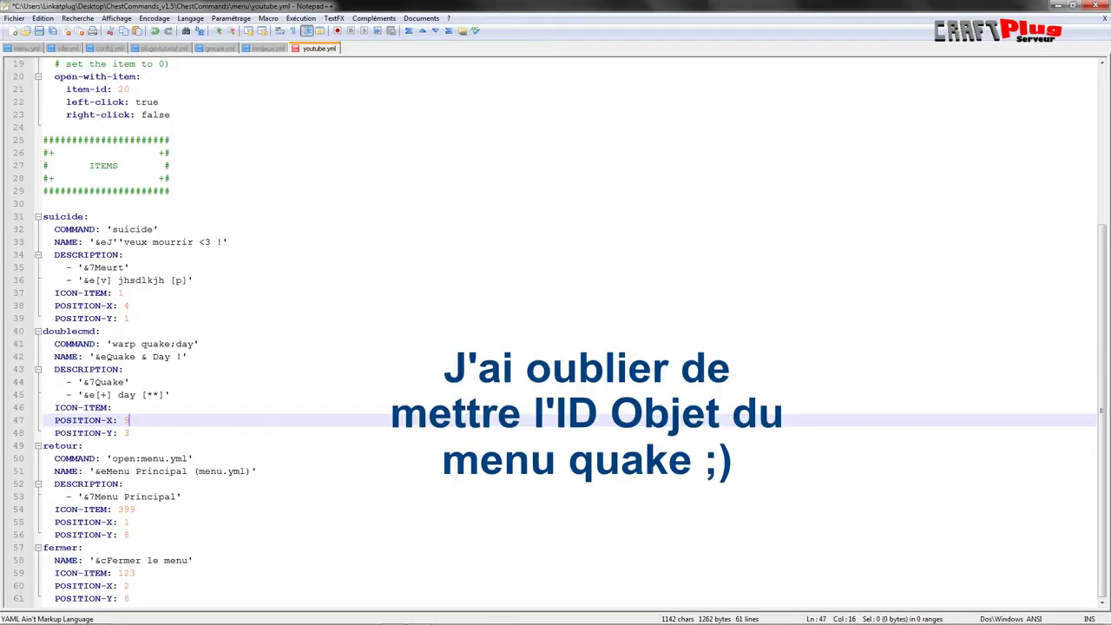
Save youtube.yml and close the text editor
{"action": "scroll", "coordinate": [556, 330], "scroll_direction": "up", "scroll_amount": 6}
{"action": "scroll", "coordinate": [555, 330], "scroll_direction": "down", "scroll_amount": 6}
{"action": "scroll", "coordinate": [555, 329], "scroll_direction": "up", "scroll_amount": 6}
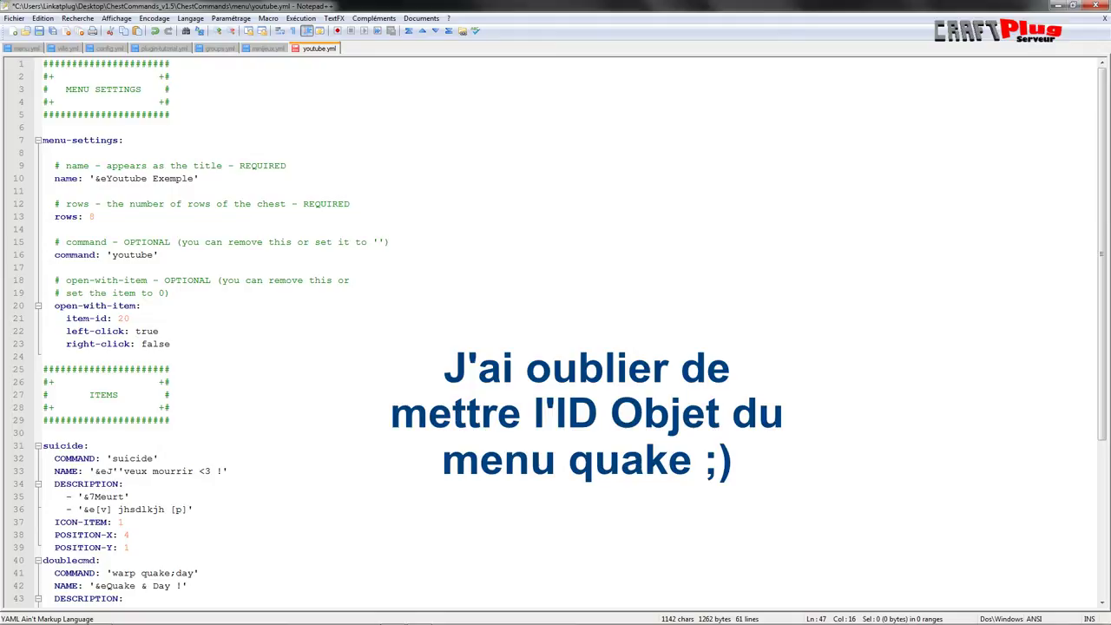
{"action": "scroll", "coordinate": [556, 330], "scroll_direction": "down", "scroll_amount": 6}
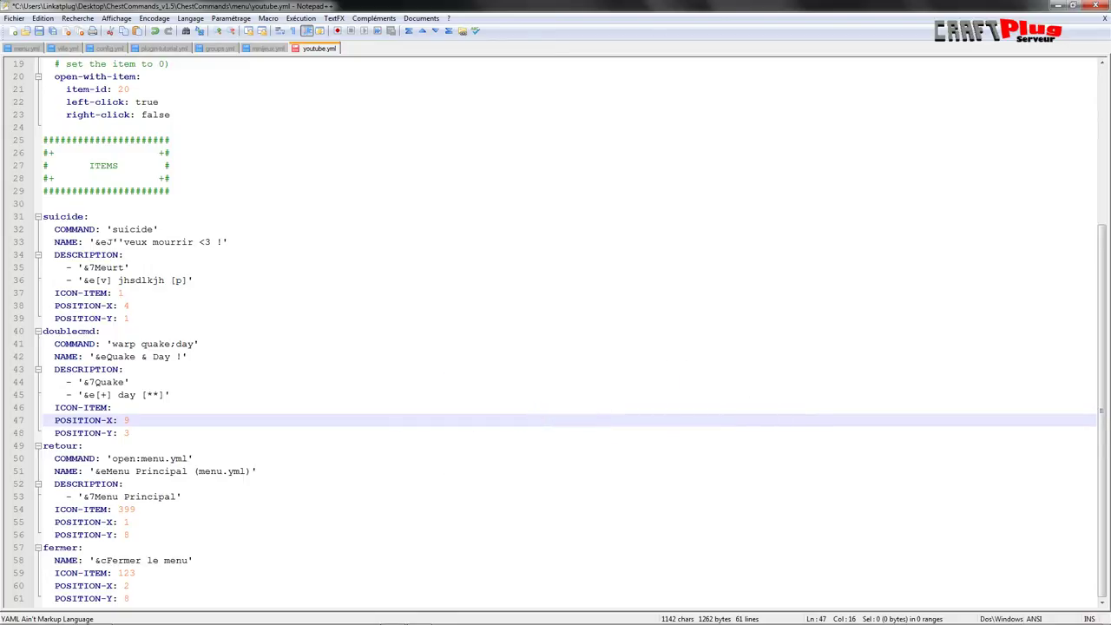
{"action": "left_click", "coordinate": [39, 31]}
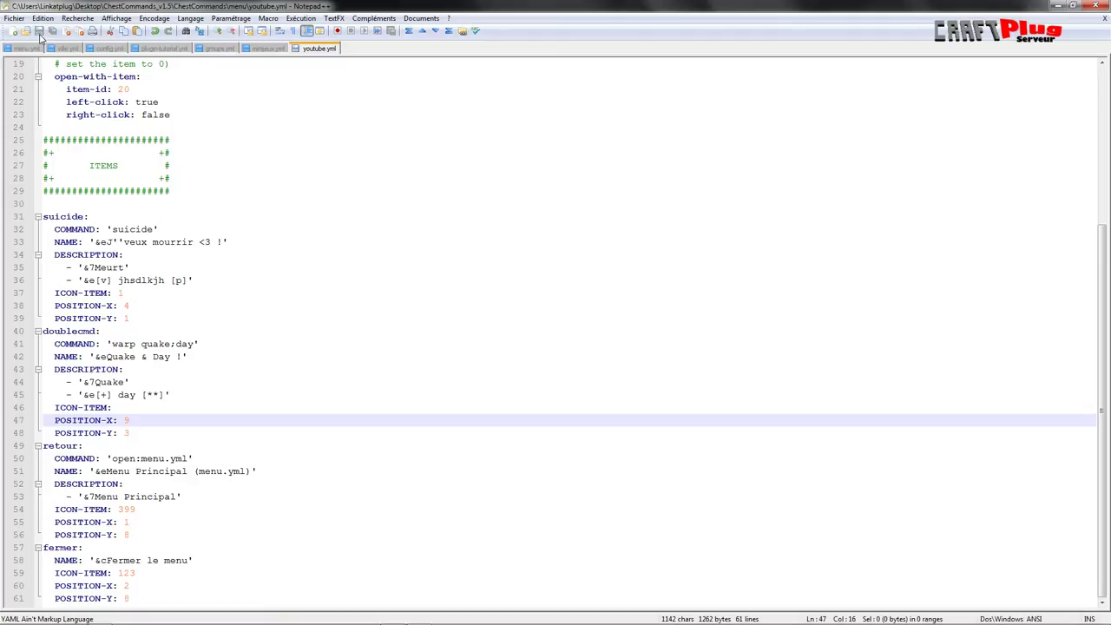
{"action": "left_click", "coordinate": [1099, 6]}
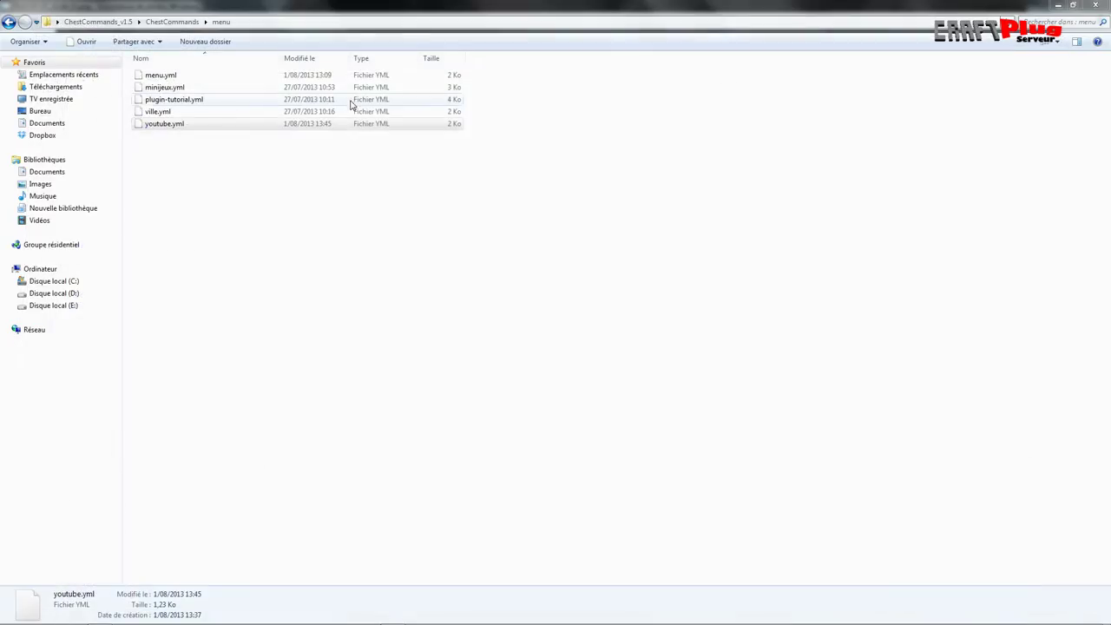
Reopen youtube.yml in Notepad++, check the item-id under open-with-item, and return to the menu folder
{"action": "left_click", "coordinate": [166, 132]}
{"action": "left_click", "coordinate": [165, 124]}
{"action": "left_click", "coordinate": [186, 172]}
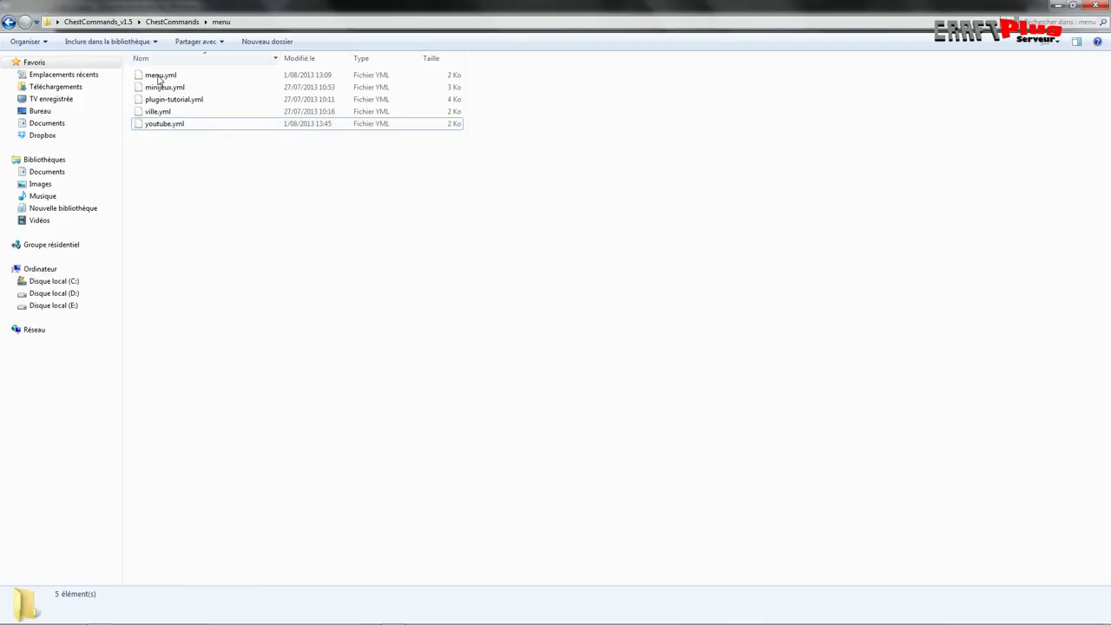
{"action": "right_click", "coordinate": [179, 127]}
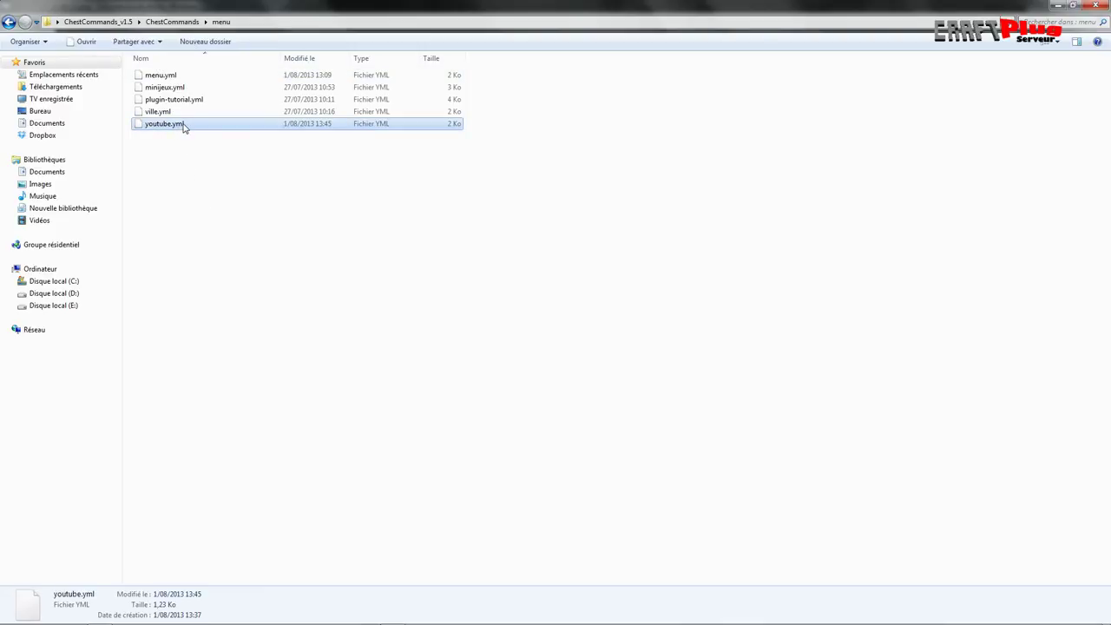
{"action": "left_click", "coordinate": [227, 178]}
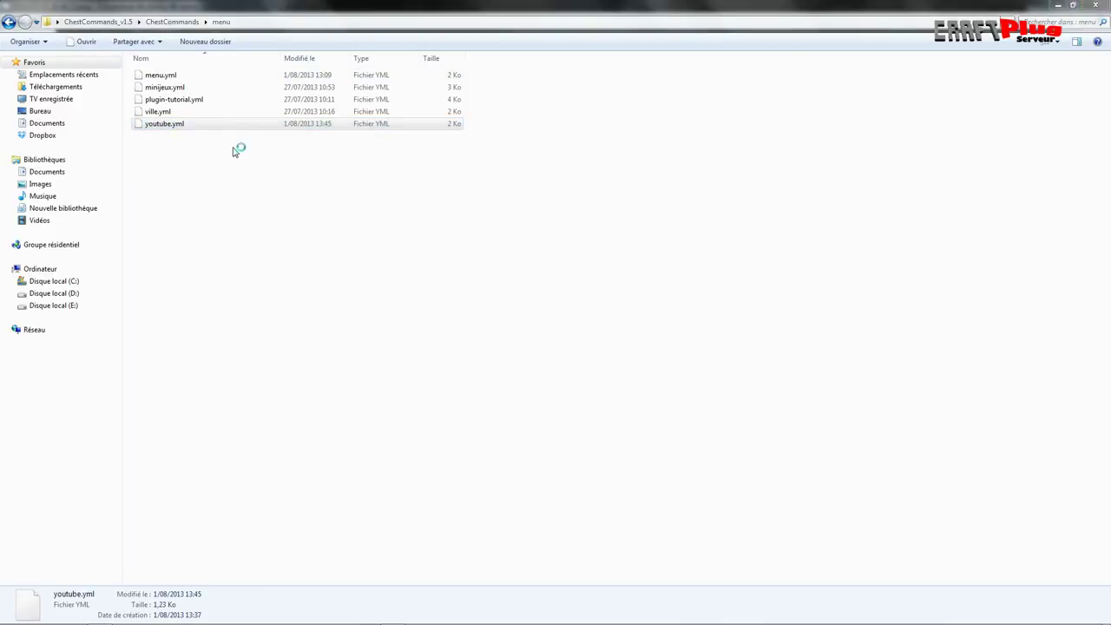
{"action": "scroll", "coordinate": [556, 330], "scroll_direction": "up", "scroll_amount": 3}
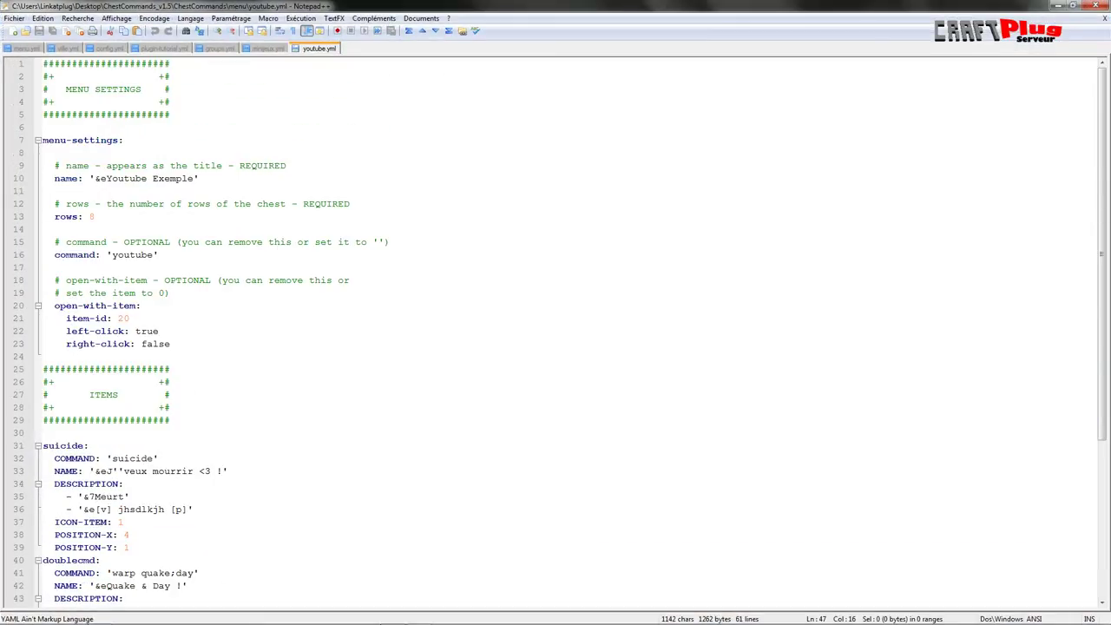
{"action": "double_click", "coordinate": [123, 317]}
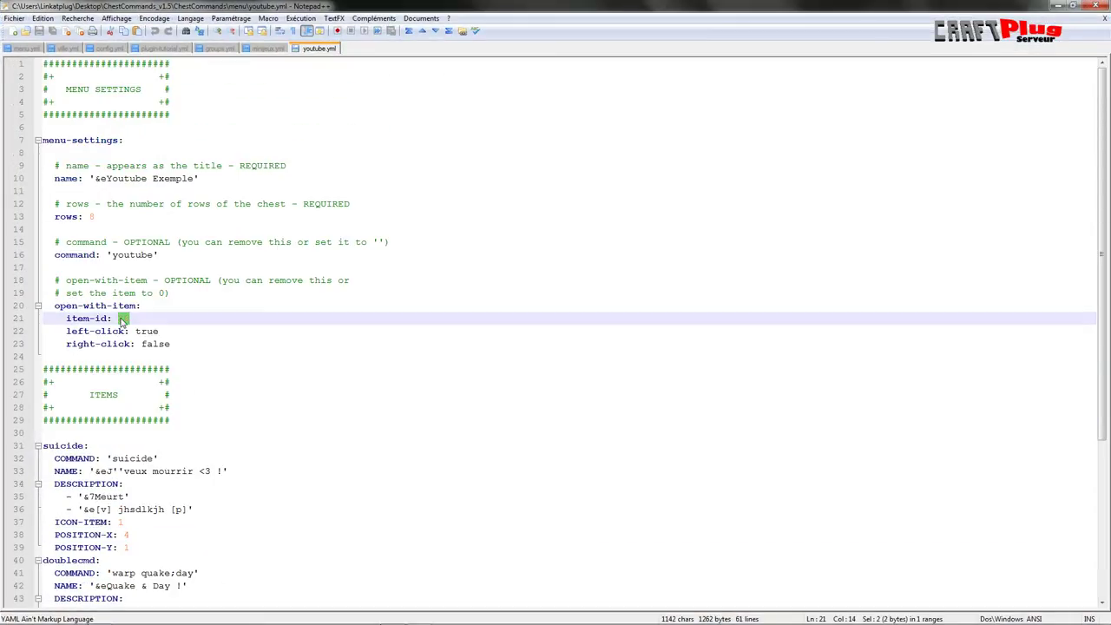
{"action": "left_click", "coordinate": [1055, 7]}
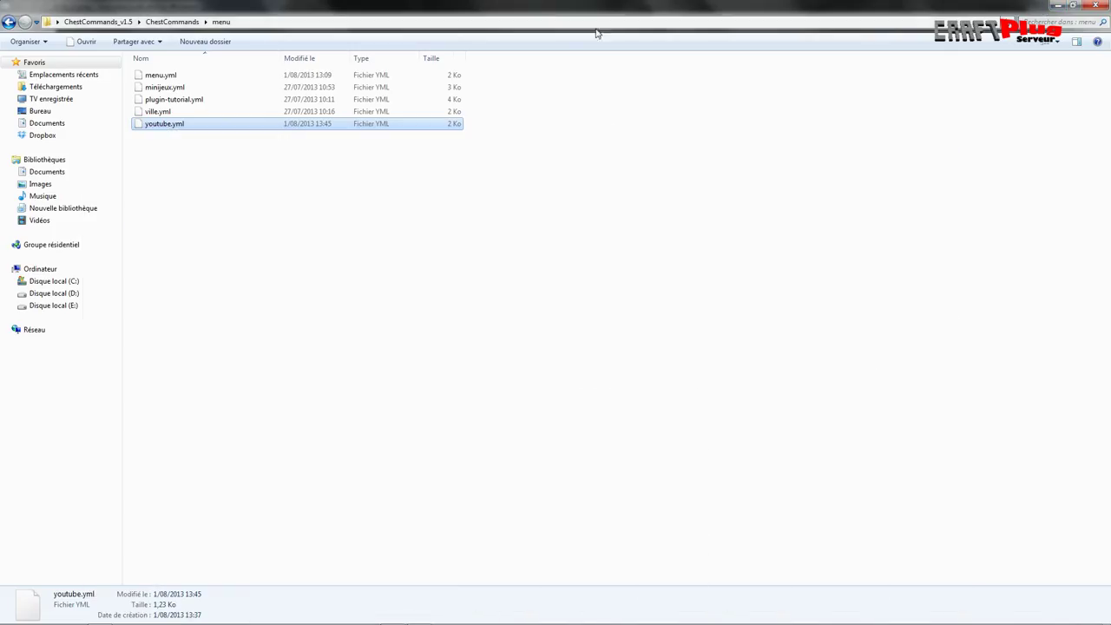
Open menu.yml from the menu folder in Notepad++
{"action": "left_click", "coordinate": [161, 76]}
{"action": "double_click", "coordinate": [163, 78]}
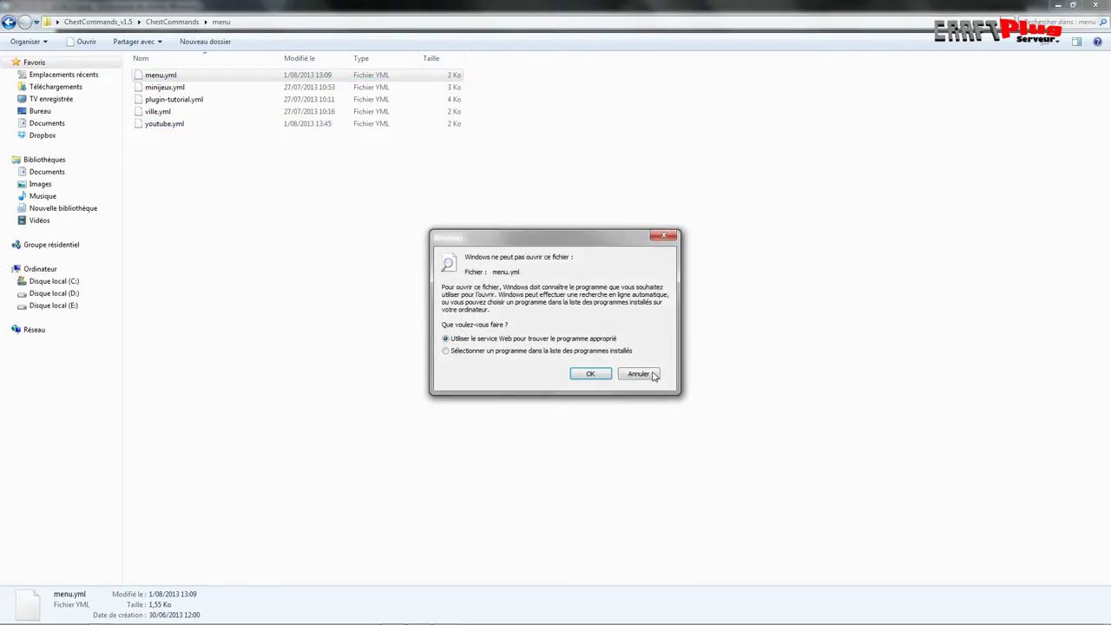
{"action": "left_click", "coordinate": [652, 373]}
{"action": "right_click", "coordinate": [149, 75]}
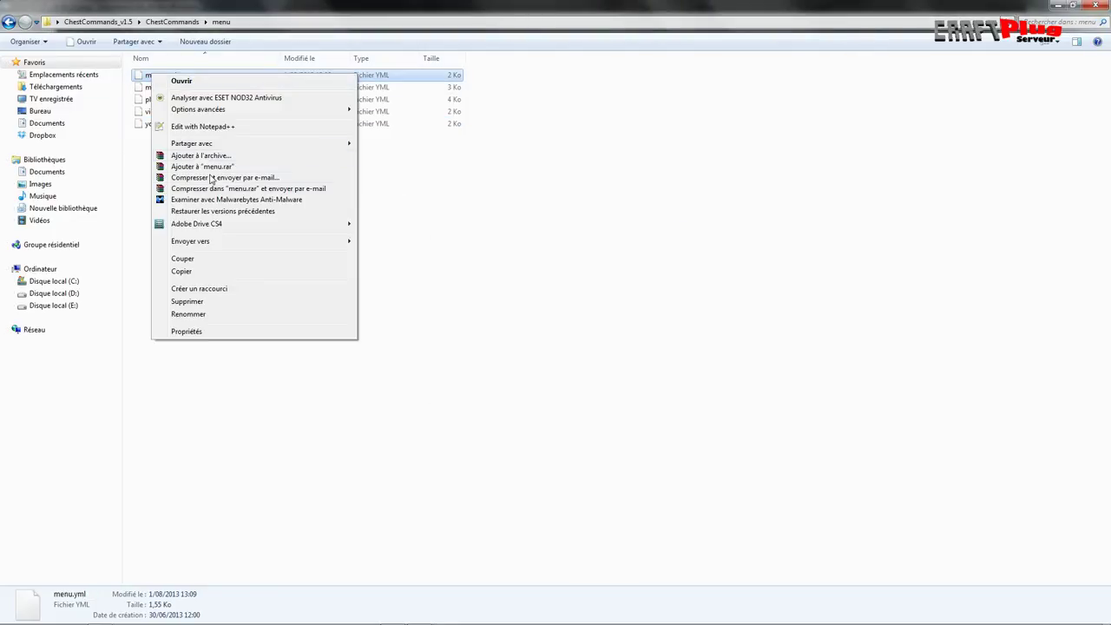
{"action": "left_click", "coordinate": [214, 128]}
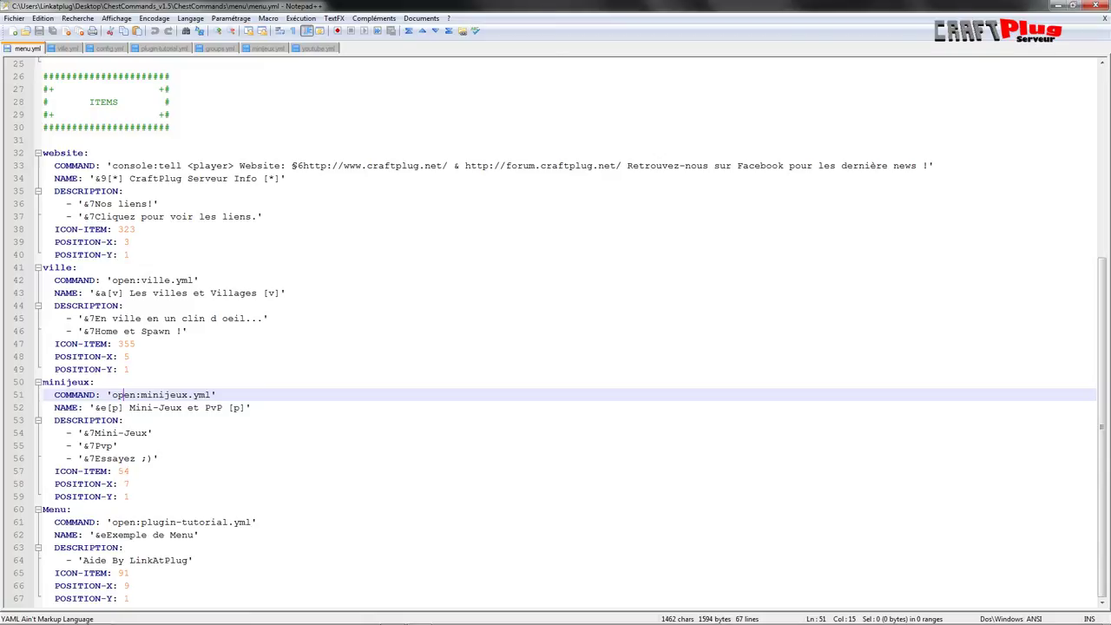
Duplicate the whole ville item block in menu.yml, placing the copy directly after the website item
{"action": "left_click", "coordinate": [128, 254]}
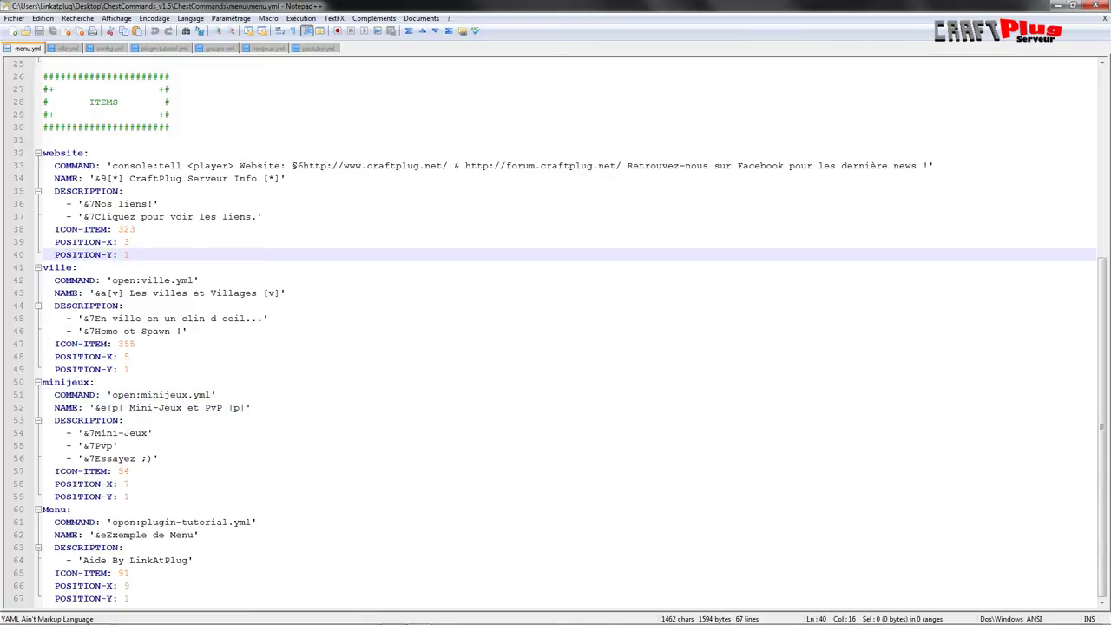
{"action": "left_click_drag", "start_coordinate": [42, 268], "coordinate": [130, 369]}
{"action": "right_click", "coordinate": [111, 330]}
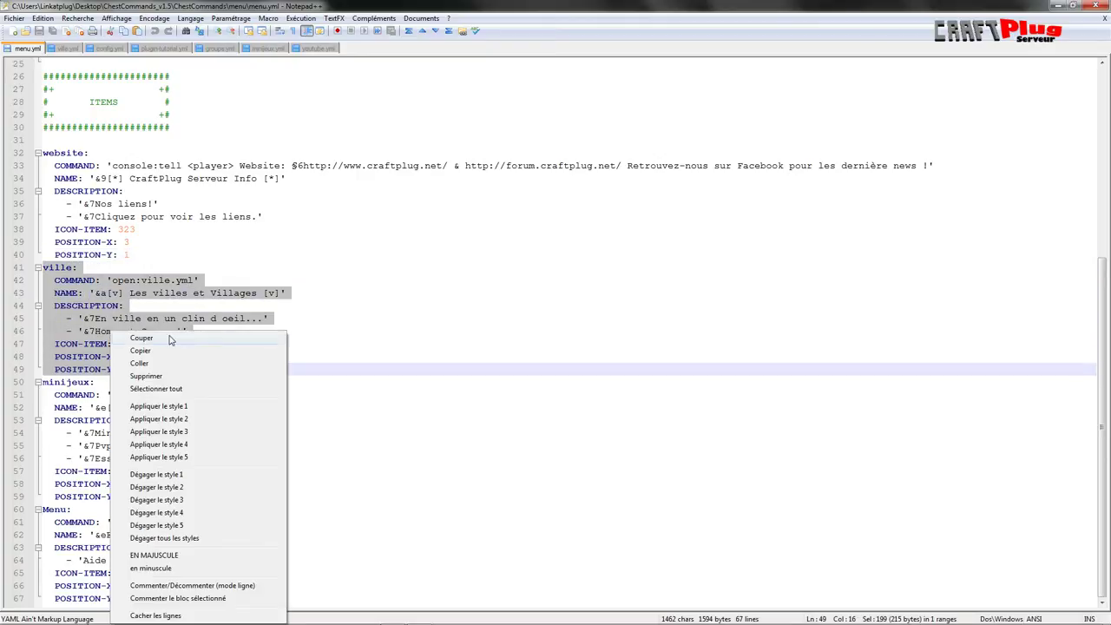
{"action": "left_click", "coordinate": [144, 351]}
{"action": "left_click", "coordinate": [128, 254]}
{"action": "key", "text": "Return"}
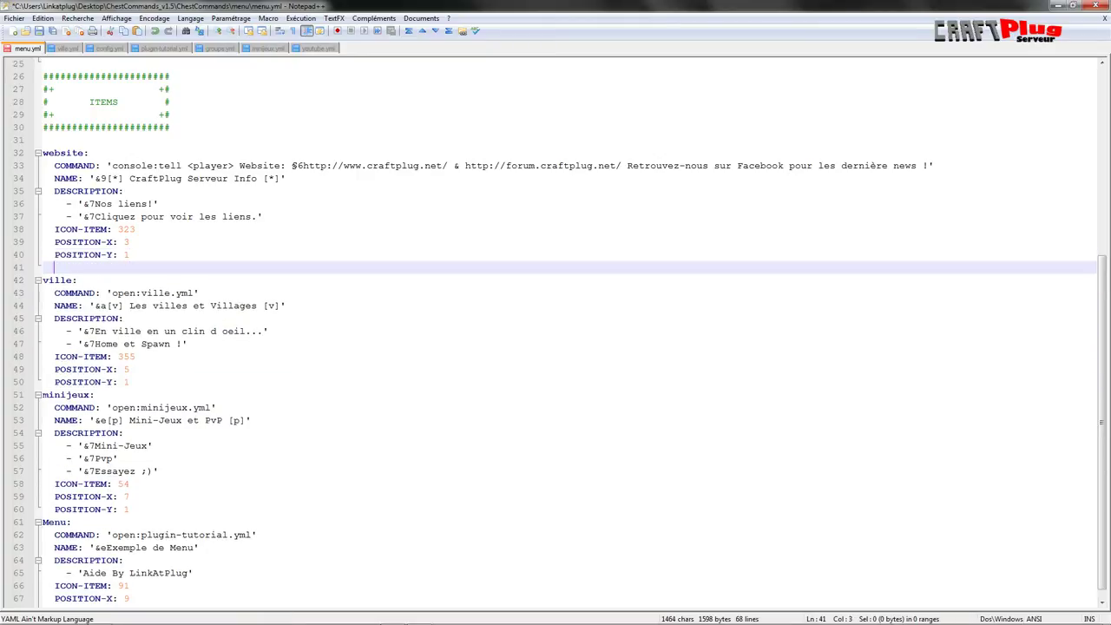
{"action": "key", "text": "BackSpace"}
{"action": "key", "text": "Return"}
{"action": "key", "text": "ctrl+v"}
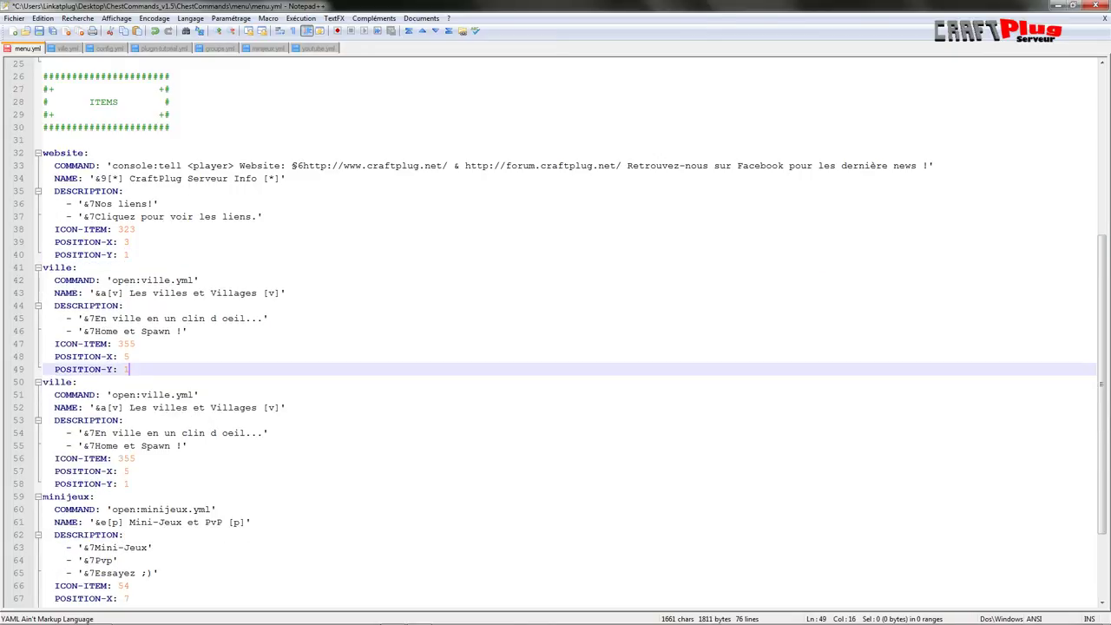
Rename the first ville block to youtube and set its COMMAND to 'open:youtube.yml'
{"action": "left_click_drag", "start_coordinate": [42, 267], "coordinate": [72, 267]}
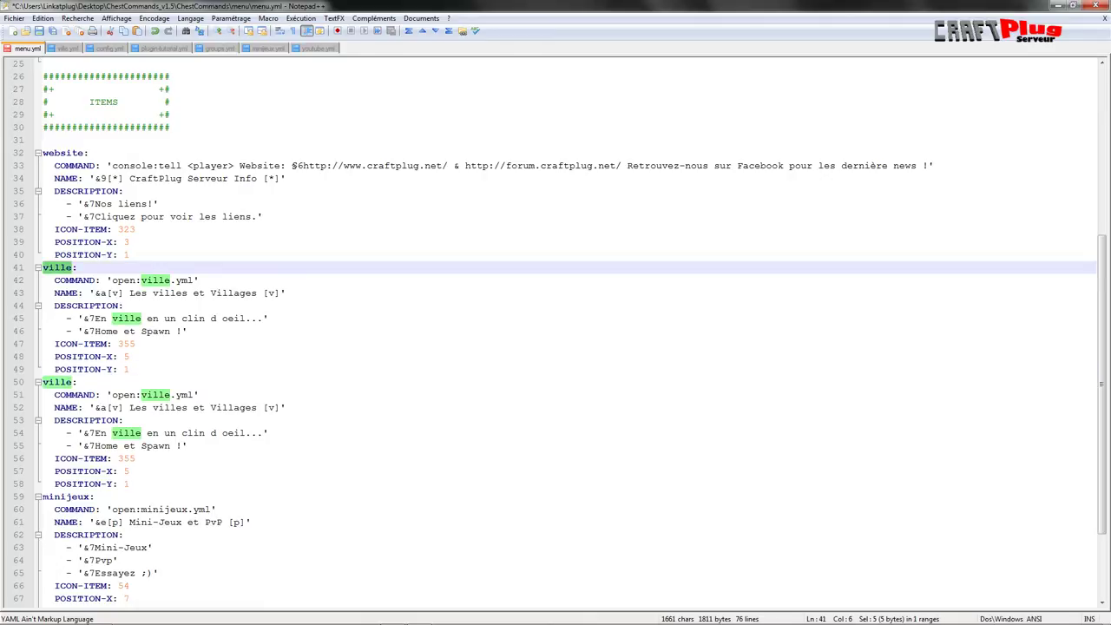
{"action": "type", "text": "youtube:"}
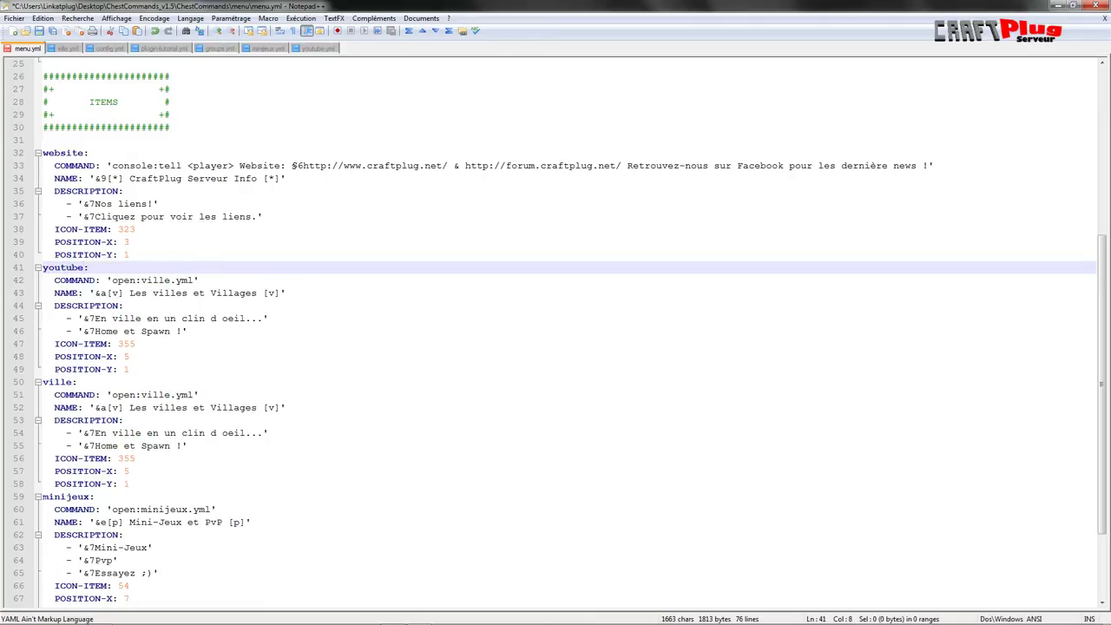
{"action": "left_click", "coordinate": [110, 280]}
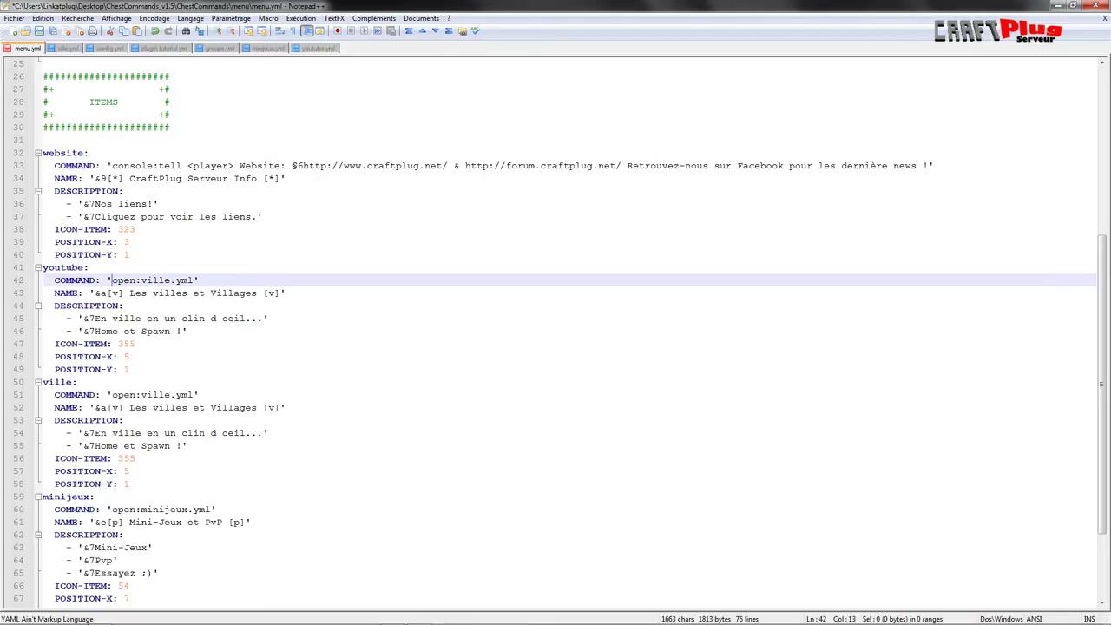
{"action": "left_click_drag", "start_coordinate": [141, 279], "coordinate": [170, 279]}
{"action": "type", "text": "youtube"}
Set the youtube item's NAME to '&a[v] Youtube [v]'
{"action": "left_click", "coordinate": [130, 293]}
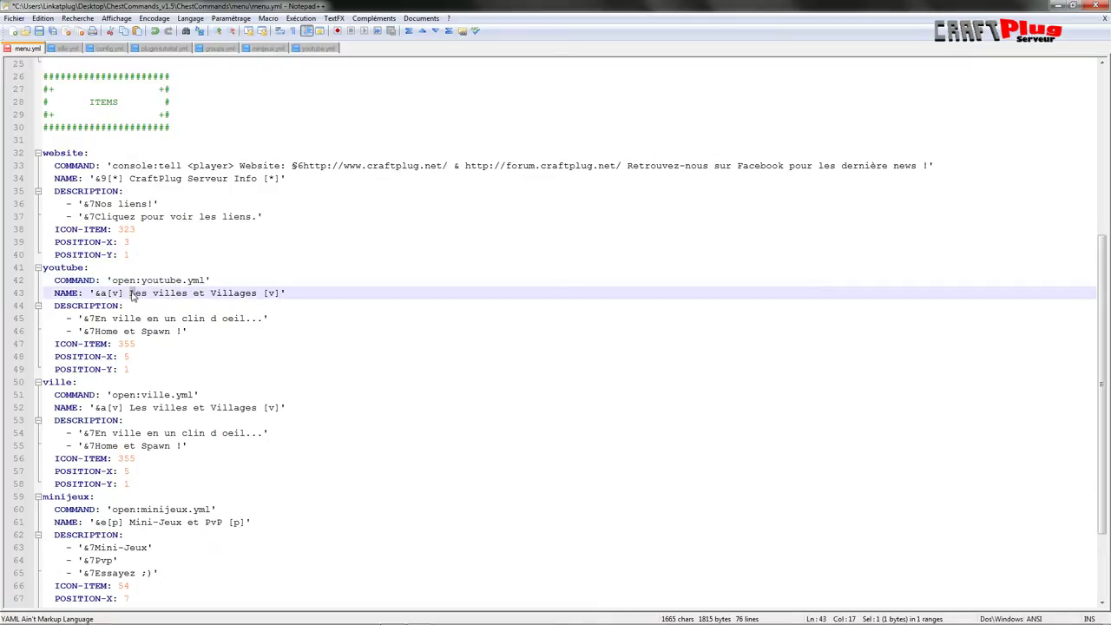
{"action": "left_click_drag", "start_coordinate": [129, 293], "coordinate": [257, 292]}
{"action": "type", "text": "Youtube"}
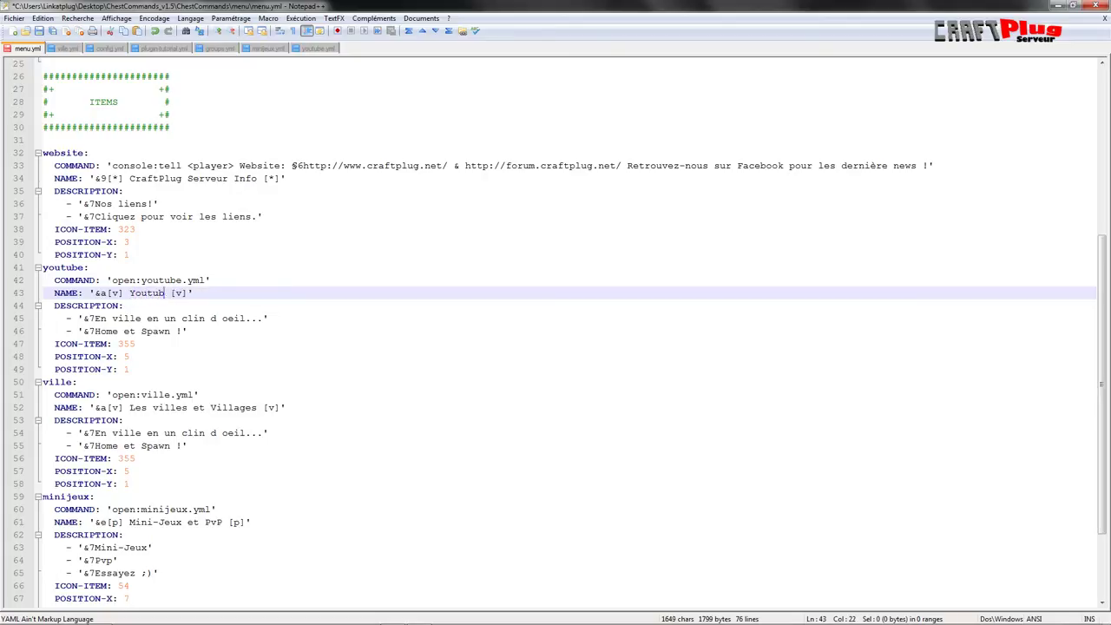
Reduce the youtube item's DESCRIPTION to a single line reading '&7 Hello [+]'
{"action": "left_click_drag", "start_coordinate": [187, 330], "coordinate": [12, 337]}
{"action": "key", "text": "BackSpace"}
{"action": "key", "text": "BackSpace"}
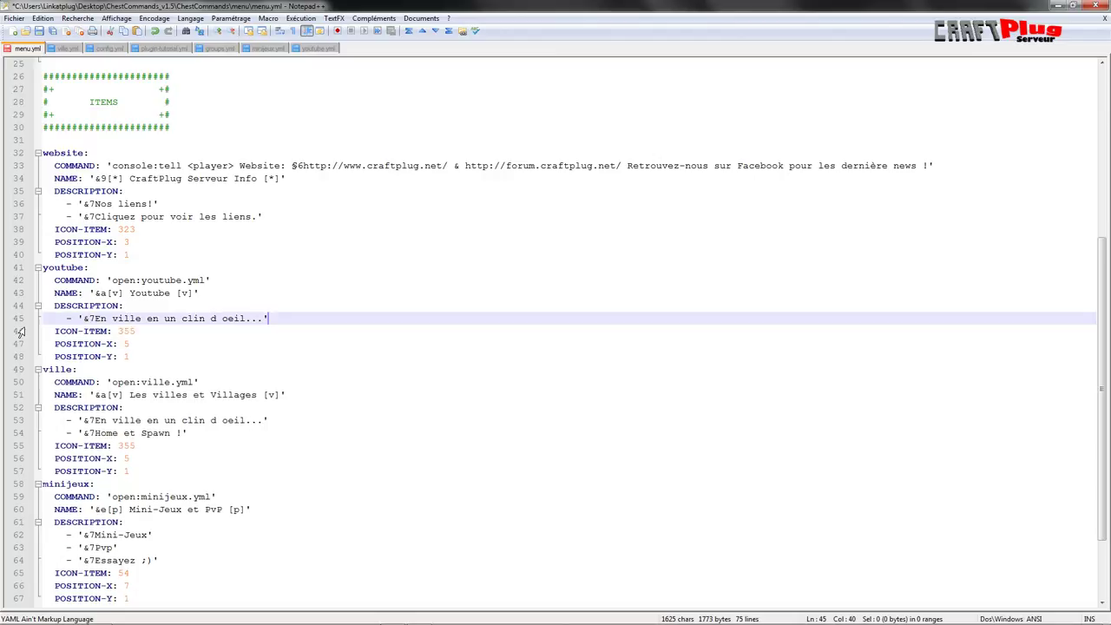
{"action": "key", "text": "Left"}
{"action": "key", "text": "BackSpace"}
{"action": "key", "text": "BackSpace"}
{"action": "key", "text": "BackSpace"}
{"action": "key", "text": "BackSpace"}
{"action": "key", "text": "BackSpace"}
{"action": "key", "text": "BackSpace"}
{"action": "key", "text": "BackSpace"}
{"action": "key", "text": "BackSpace"}
{"action": "key", "text": "BackSpace"}
{"action": "key", "text": "BackSpace"}
{"action": "key", "text": "BackSpace"}
{"action": "key", "text": "BackSpace"}
{"action": "key", "text": "BackSpace"}
{"action": "key", "text": "BackSpace"}
{"action": "key", "text": "BackSpace"}
{"action": "key", "text": "BackSpace"}
{"action": "key", "text": "BackSpace"}
{"action": "key", "text": "BackSpace"}
{"action": "key", "text": "BackSpace"}
{"action": "key", "text": "BackSpace"}
{"action": "key", "text": "BackSpace"}
{"action": "key", "text": "BackSpace"}
{"action": "key", "text": "BackSpace"}
{"action": "key", "text": "BackSpace"}
{"action": "type", "text": "Hello [+]"}
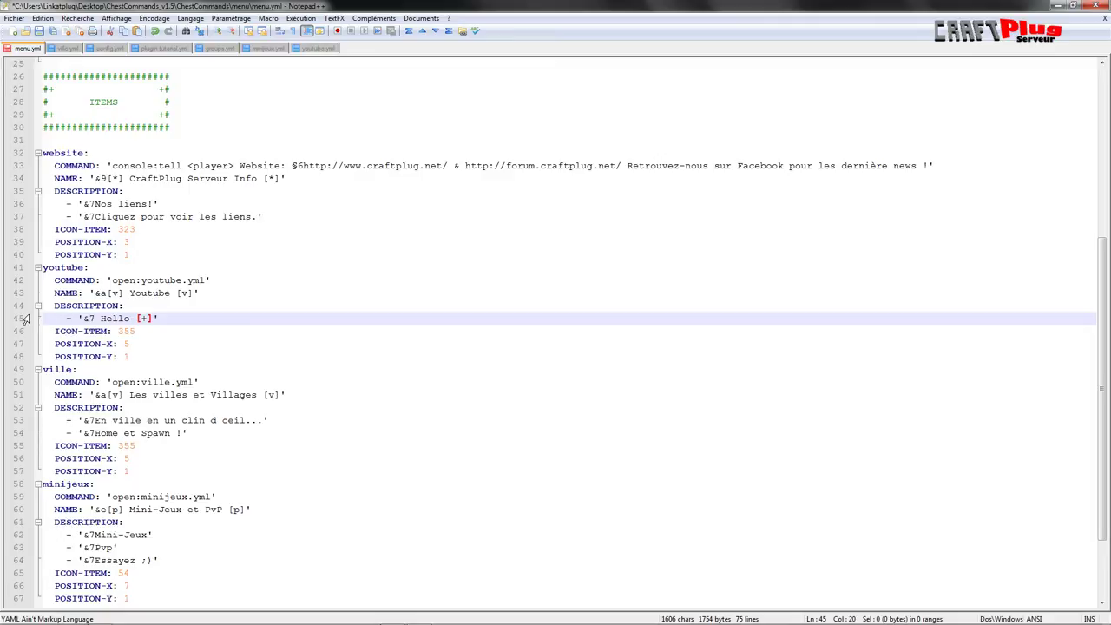
Set the youtube item's ICON-ITEM to 20
{"action": "key", "text": "Down"}
{"action": "key", "text": "shift+Left"}
{"action": "key", "text": "shift+Left"}
{"action": "key", "text": "shift+Left"}
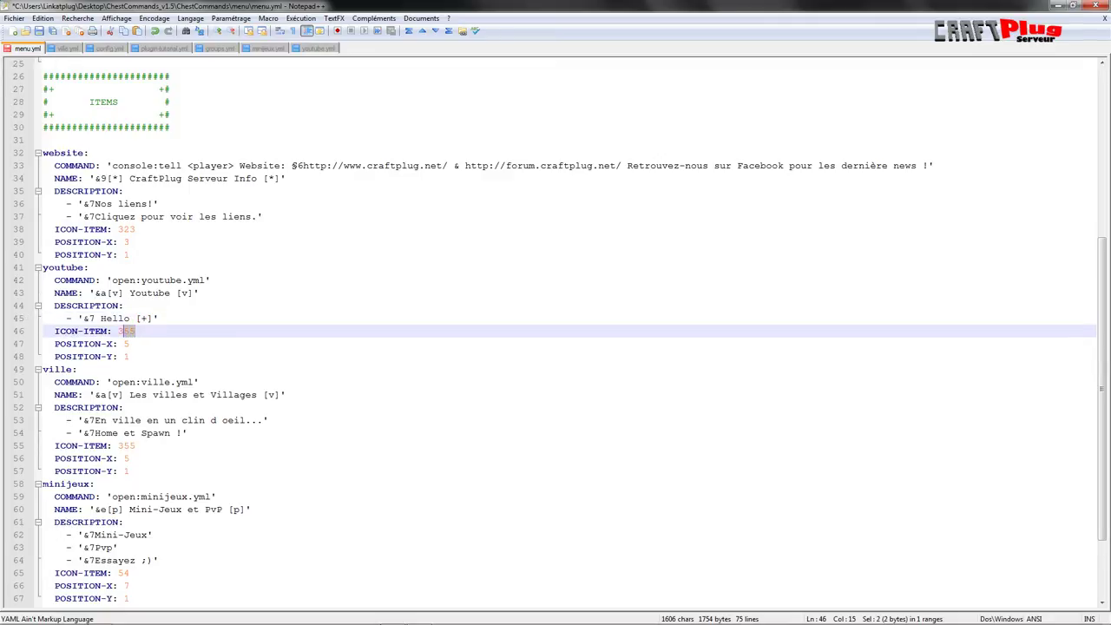
{"action": "type", "text": "20"}
{"action": "key", "text": "Down"}
{"action": "key", "text": "Down"}
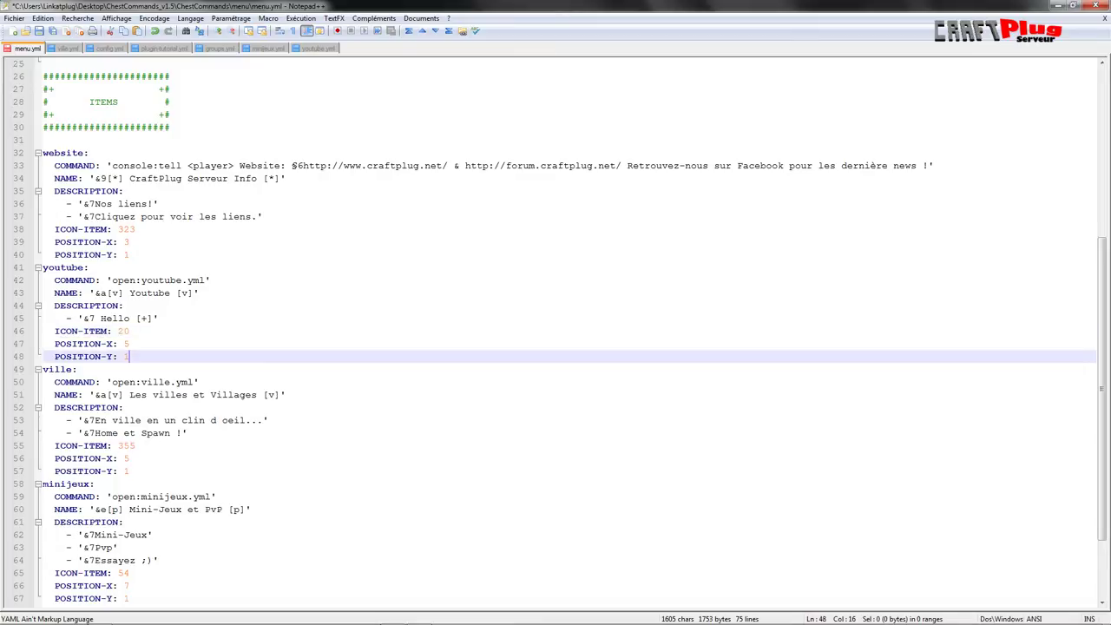
Check the slot layout in the in-game menu screenshot and set the youtube item's POSITION-X to 4
{"action": "key", "text": "Up"}
{"action": "key", "text": "shift+Left"}
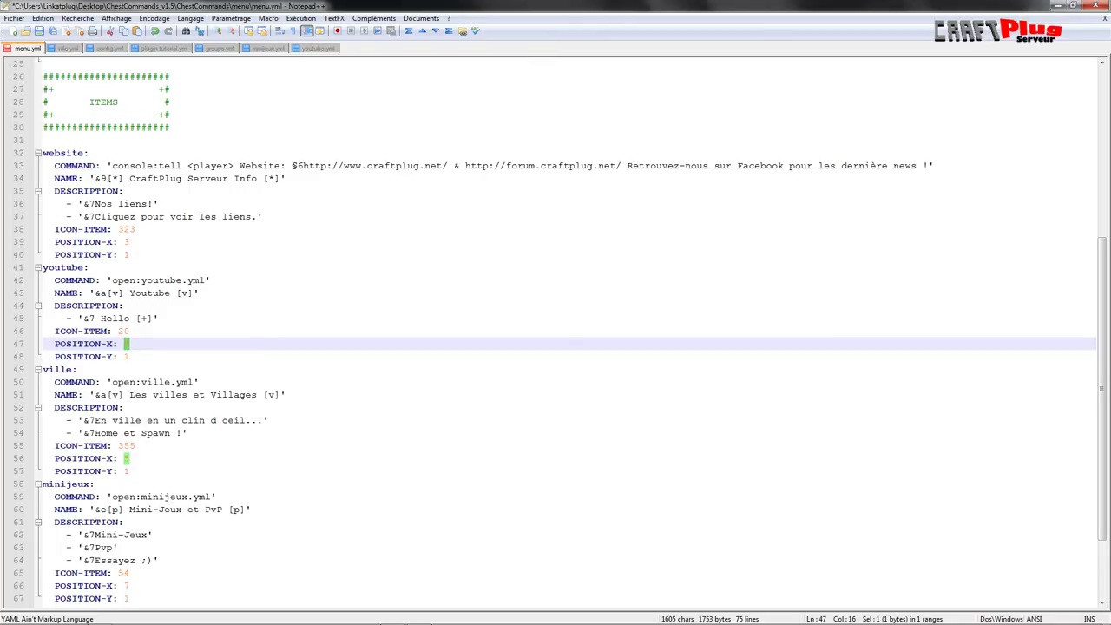
{"action": "key", "text": "alt+Tab"}
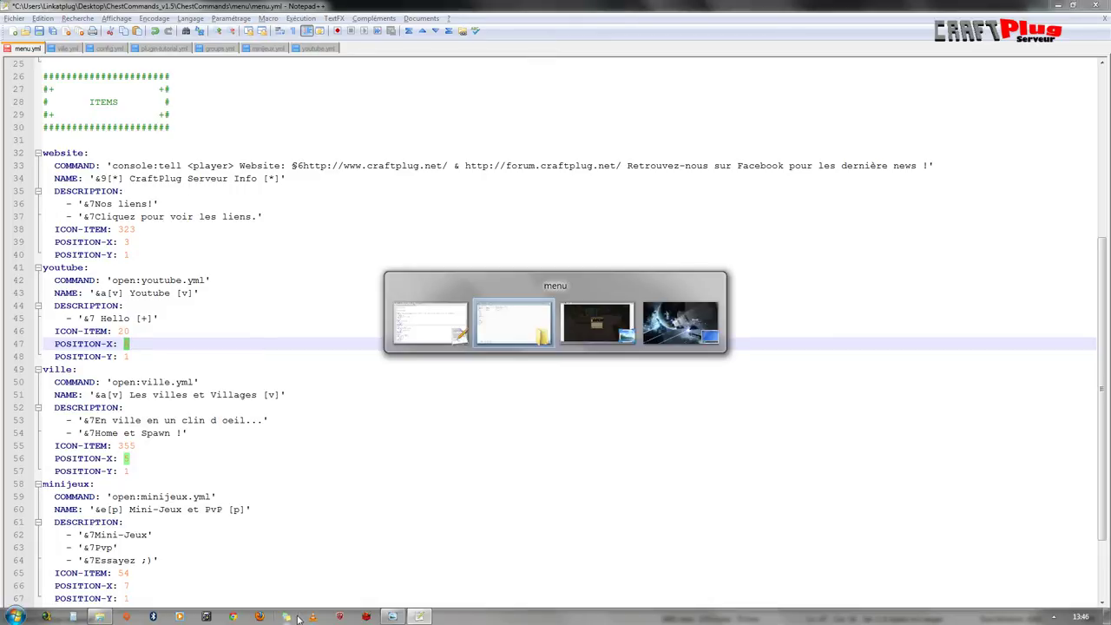
{"action": "key", "text": "Left"}
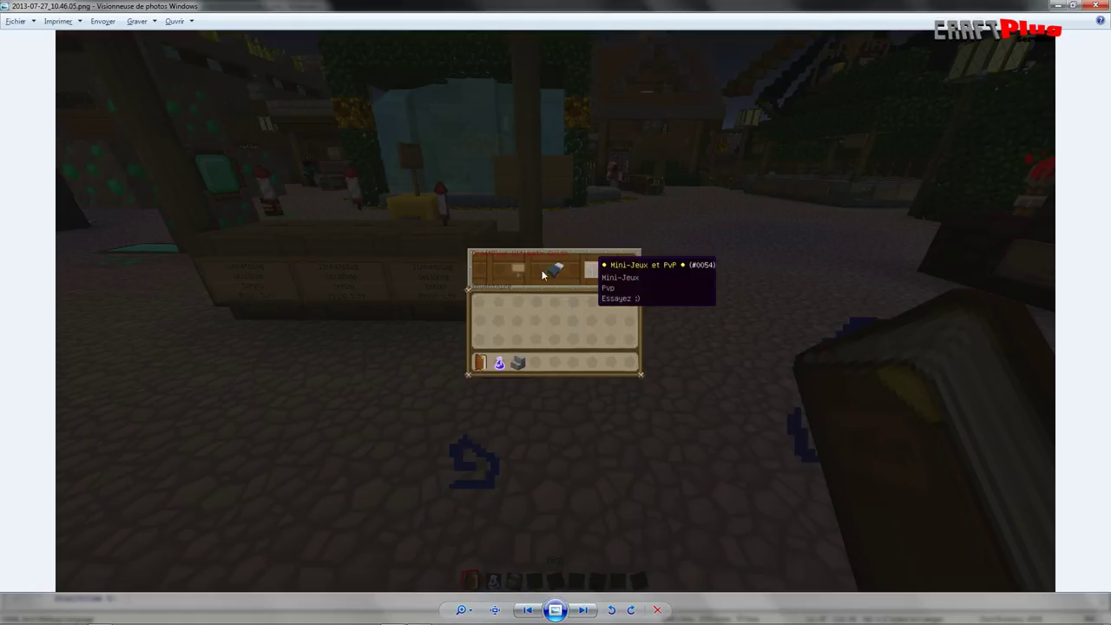
{"action": "key", "text": "alt+Tab"}
{"action": "key", "text": "alt+Tab"}
{"action": "key", "text": "alt+Tab"}
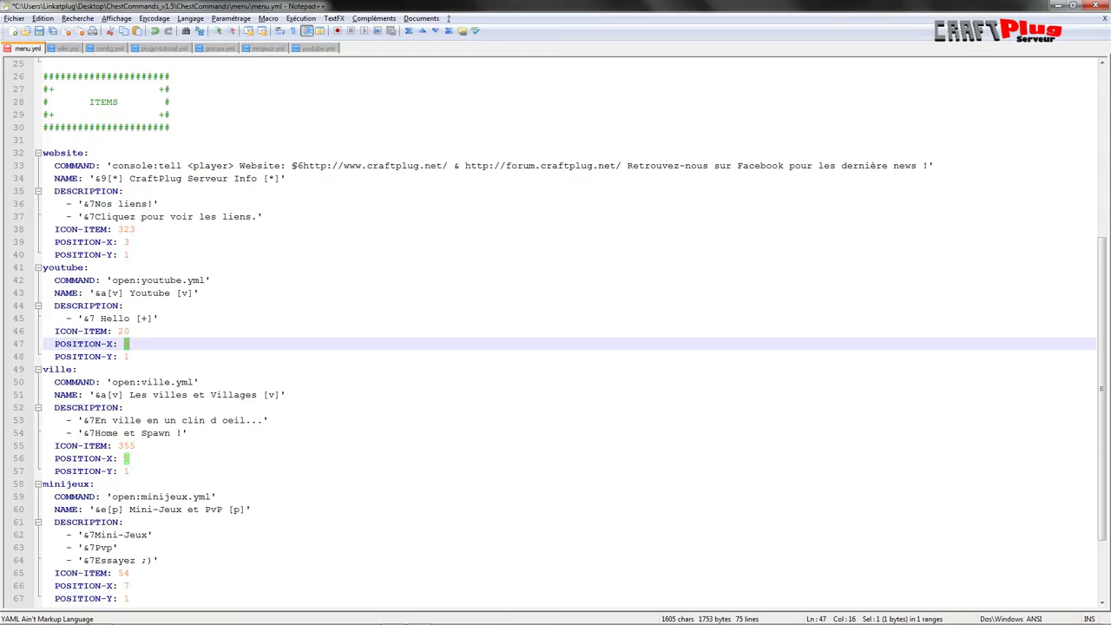
{"action": "type", "text": "4"}
{"action": "key", "text": "Down"}
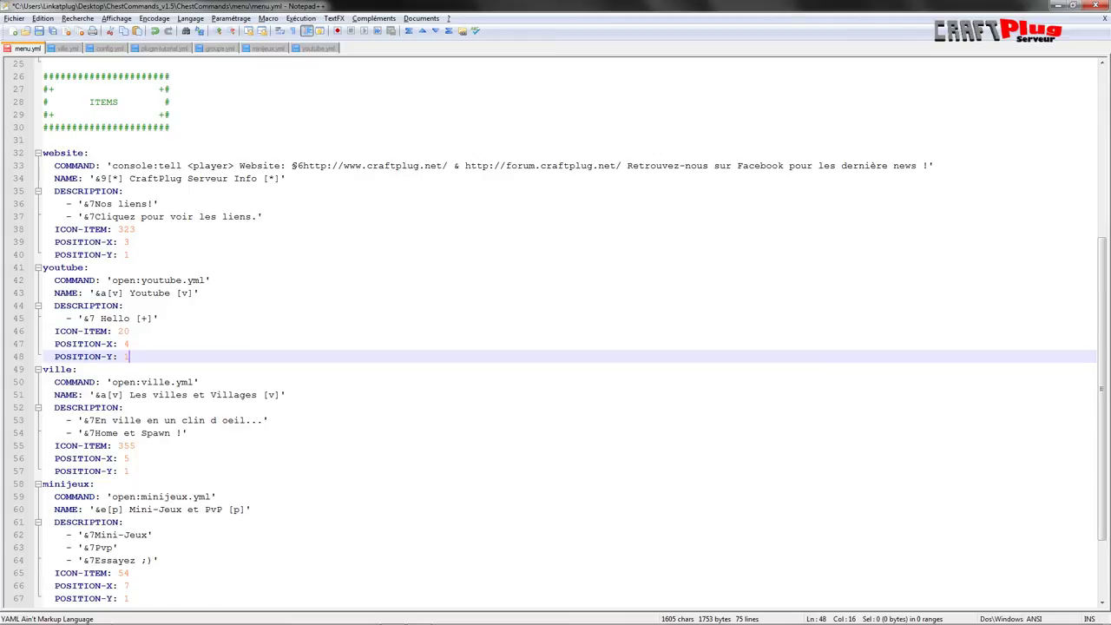
Review and save menu.yml, and close the text editor and the screenshot viewer
{"action": "scroll", "coordinate": [560, 330], "scroll_direction": "up", "scroll_amount": 8}
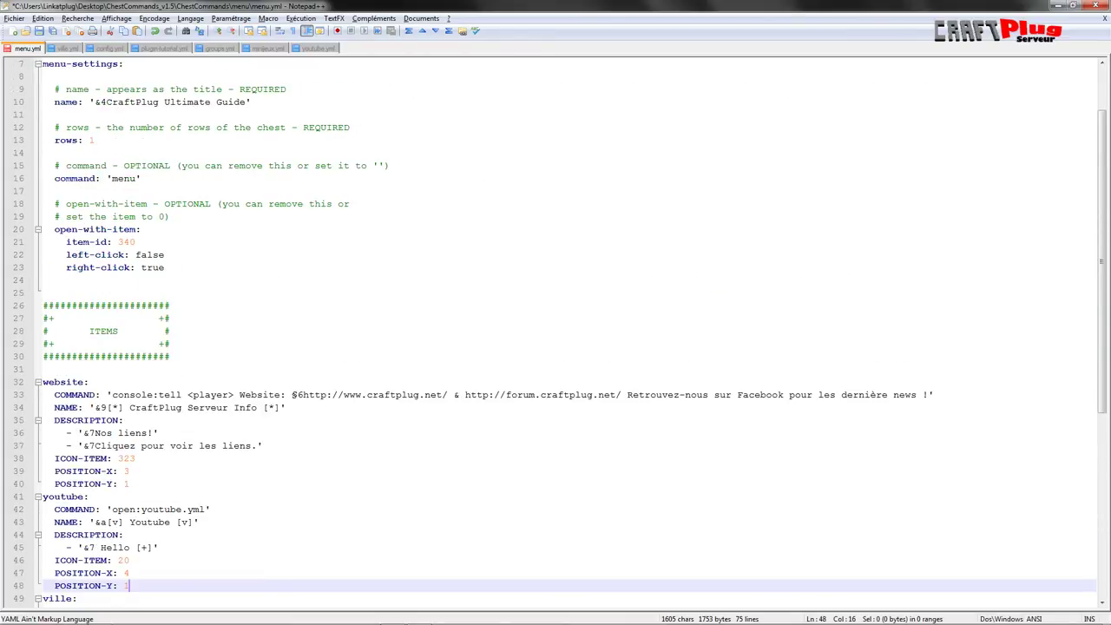
{"action": "scroll", "coordinate": [561, 330], "scroll_direction": "down", "scroll_amount": 11}
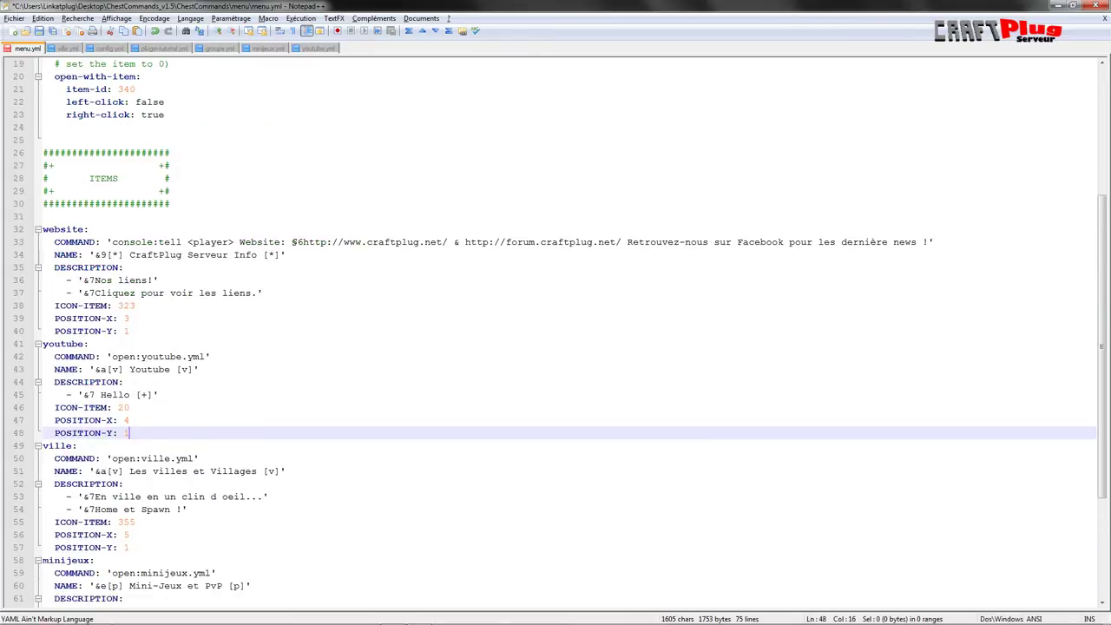
{"action": "left_click", "coordinate": [39, 31]}
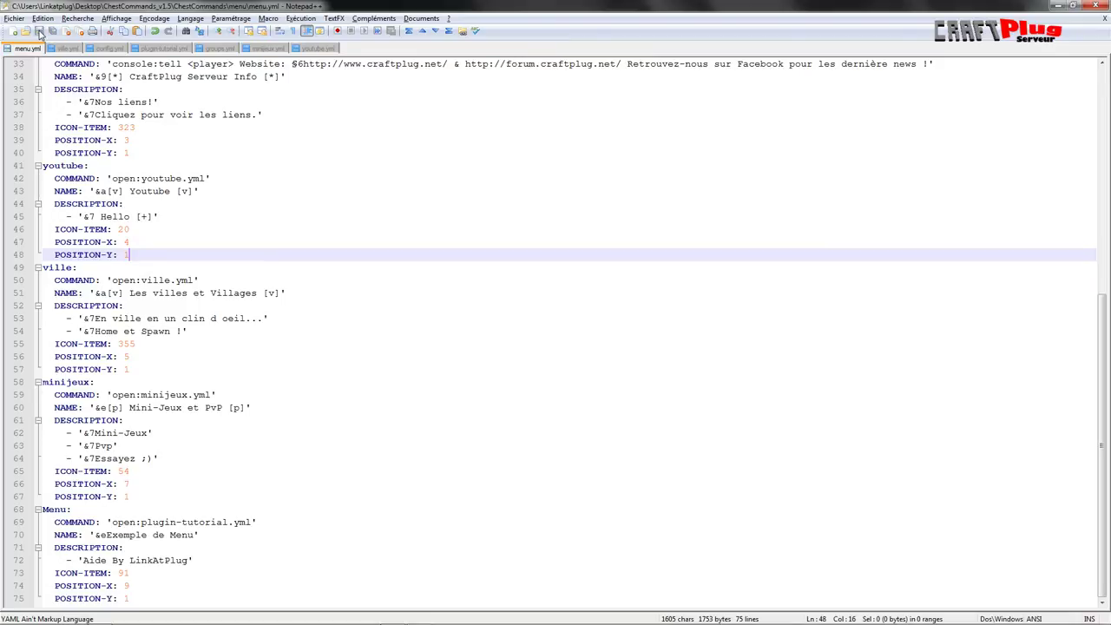
{"action": "left_click", "coordinate": [1096, 7]}
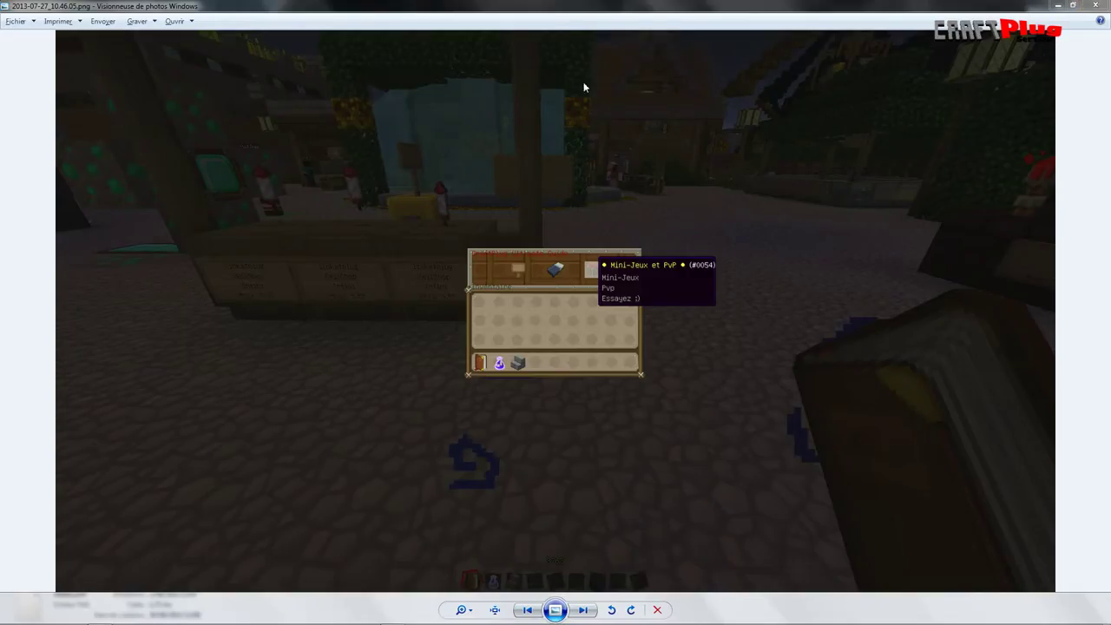
{"action": "left_click", "coordinate": [1093, 7]}
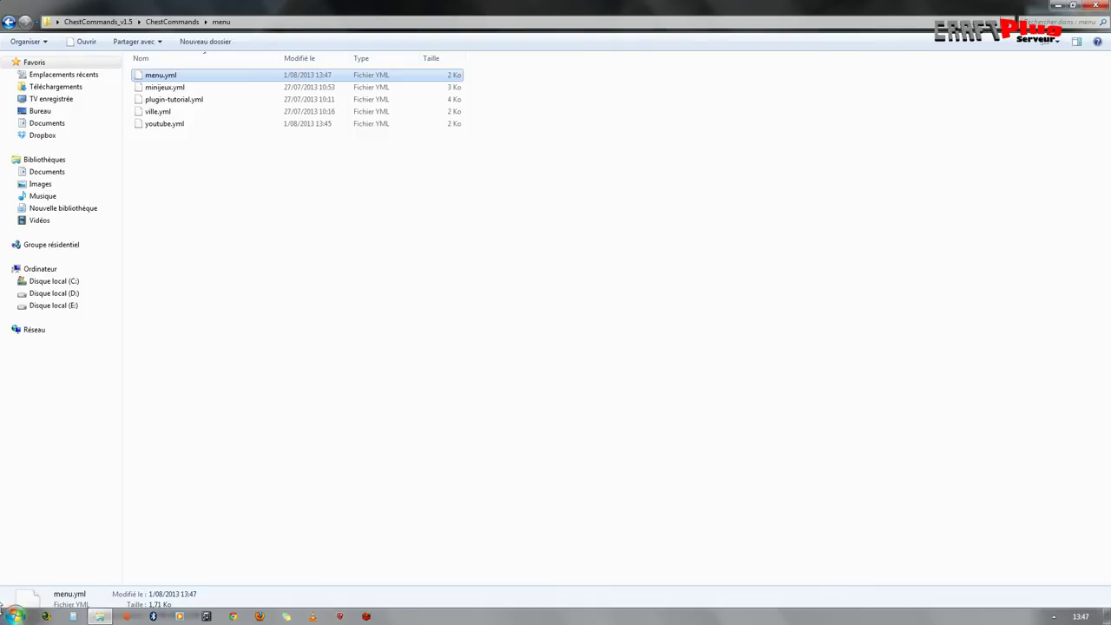
{"action": "left_click_drag", "start_coordinate": [238, 249], "coordinate": [330, 234]}
{"action": "left_click_drag", "start_coordinate": [144, 55], "coordinate": [473, 164]}
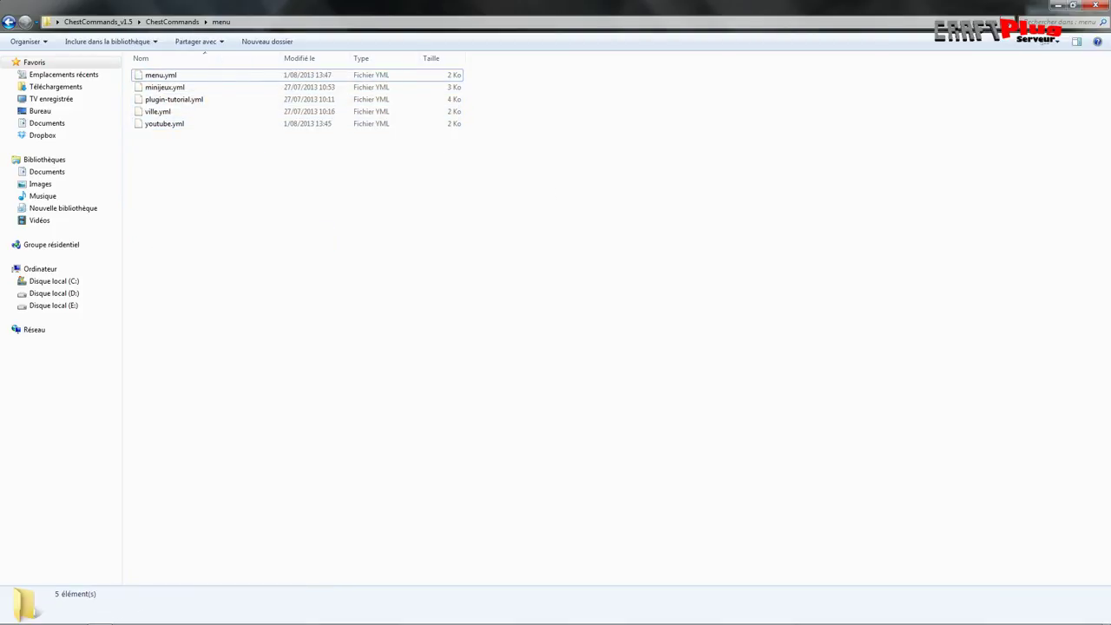
Minimize the menu folder, launch FileZilla and connect to the saved site Serveur Minecraft Big
{"action": "left_click", "coordinate": [1053, 6]}
{"action": "left_click", "coordinate": [16, 616]}
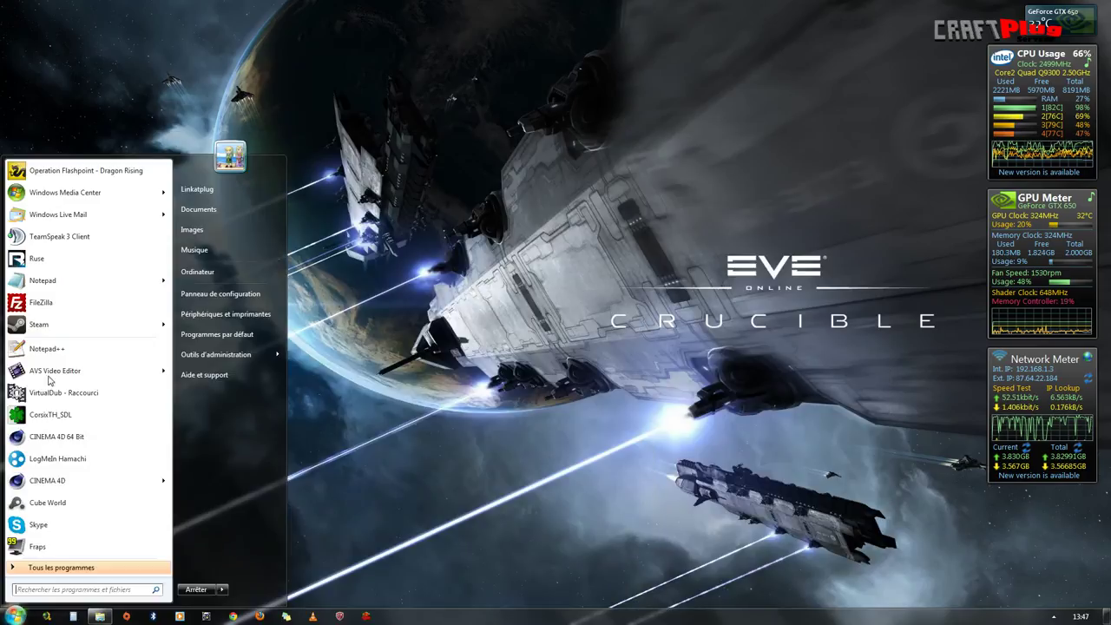
{"action": "left_click", "coordinate": [38, 303]}
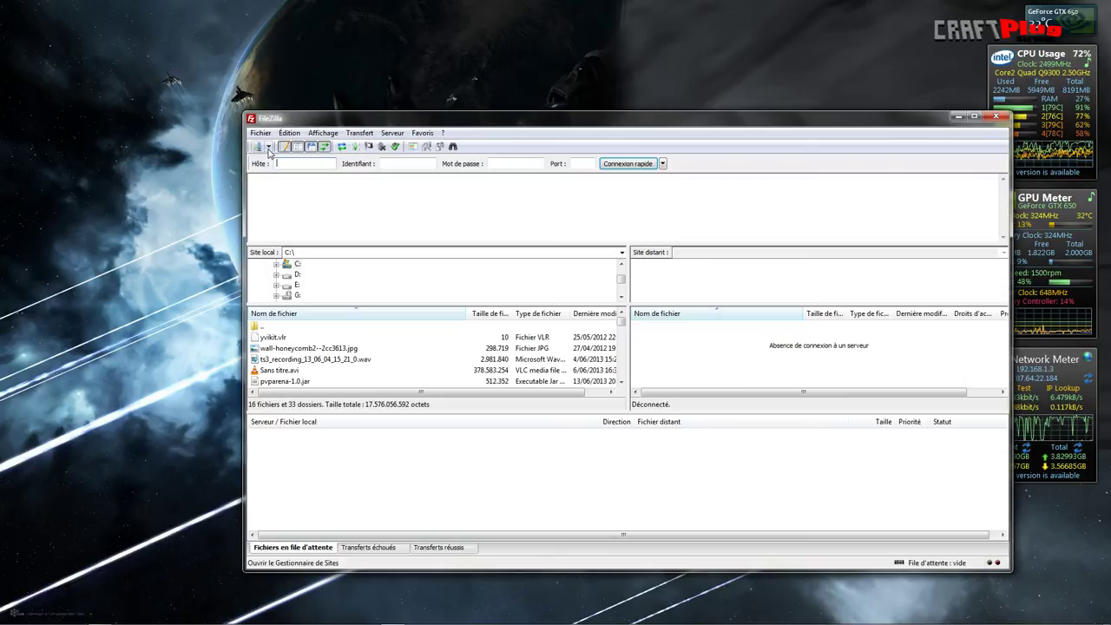
{"action": "left_click", "coordinate": [268, 147]}
{"action": "left_click", "coordinate": [306, 186]}
{"action": "left_click", "coordinate": [304, 185]}
Open the remote folder /plugins/ChestCommands/menu on the server
{"action": "left_click", "coordinate": [652, 348]}
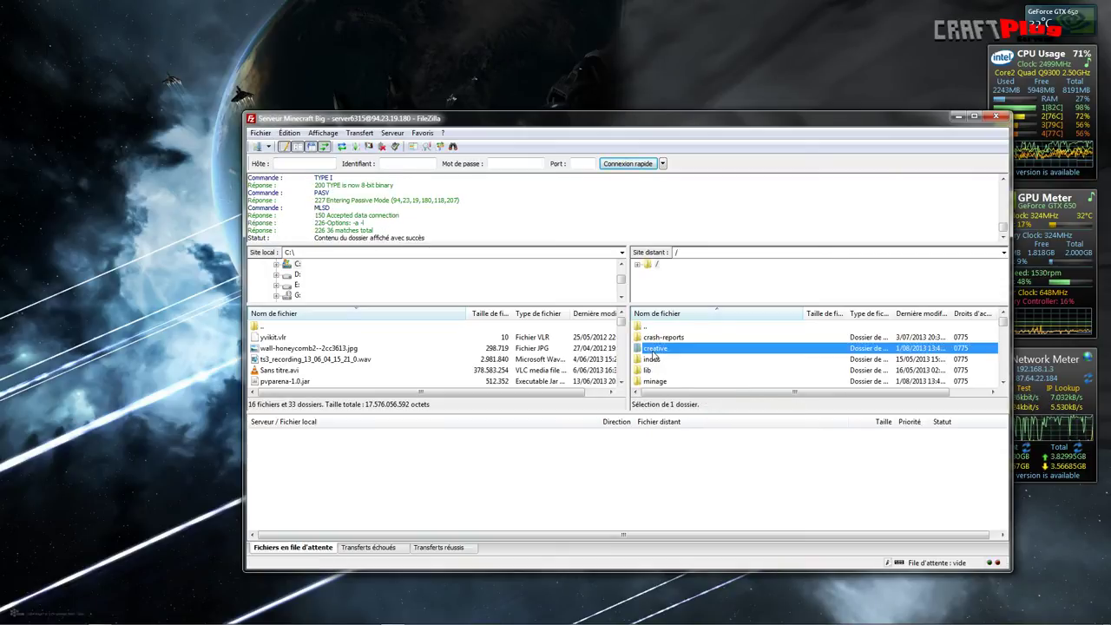
{"action": "key", "text": "p"}
{"action": "key", "text": "Return"}
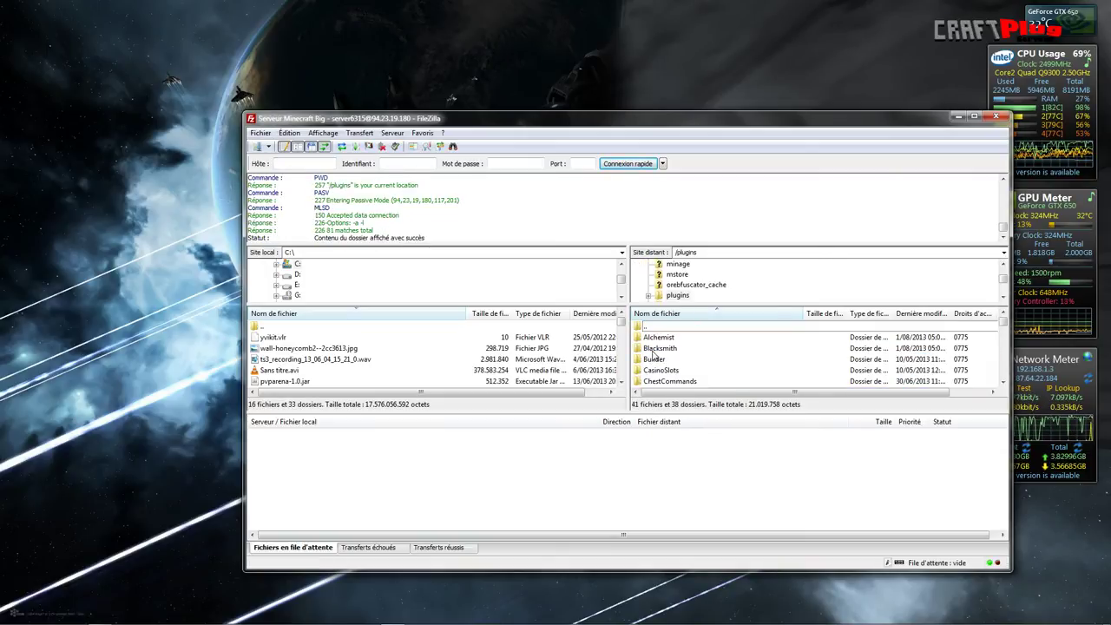
{"action": "key", "text": "Down"}
{"action": "key", "text": "Down"}
{"action": "key", "text": "Down"}
{"action": "key", "text": "Down"}
{"action": "key", "text": "Down"}
{"action": "key", "text": "Return"}
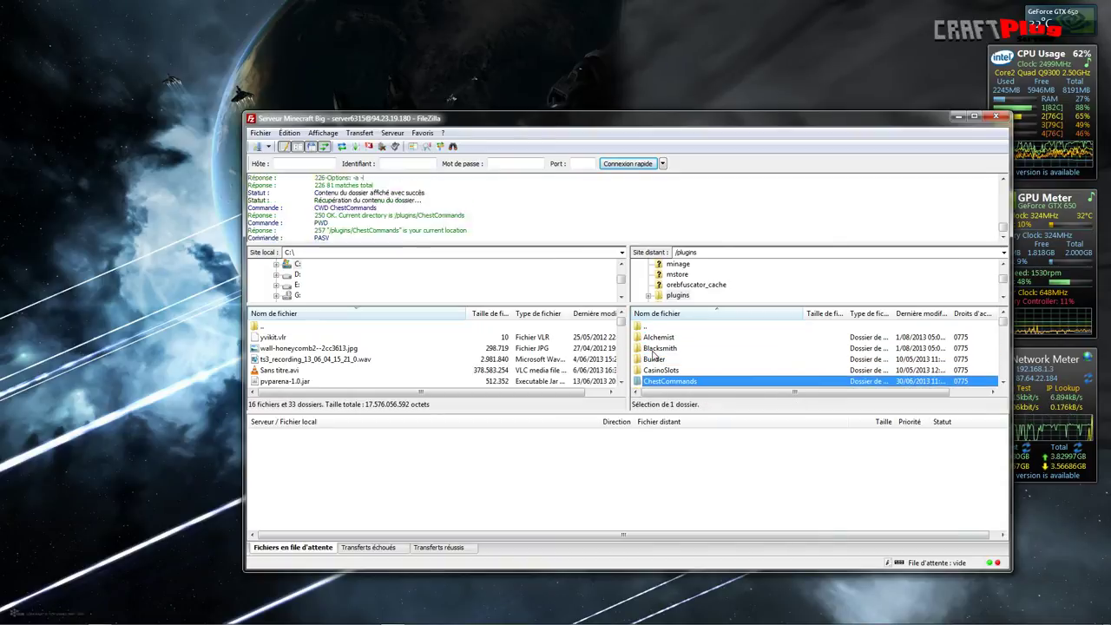
{"action": "key", "text": "Down"}
{"action": "key", "text": "Return"}
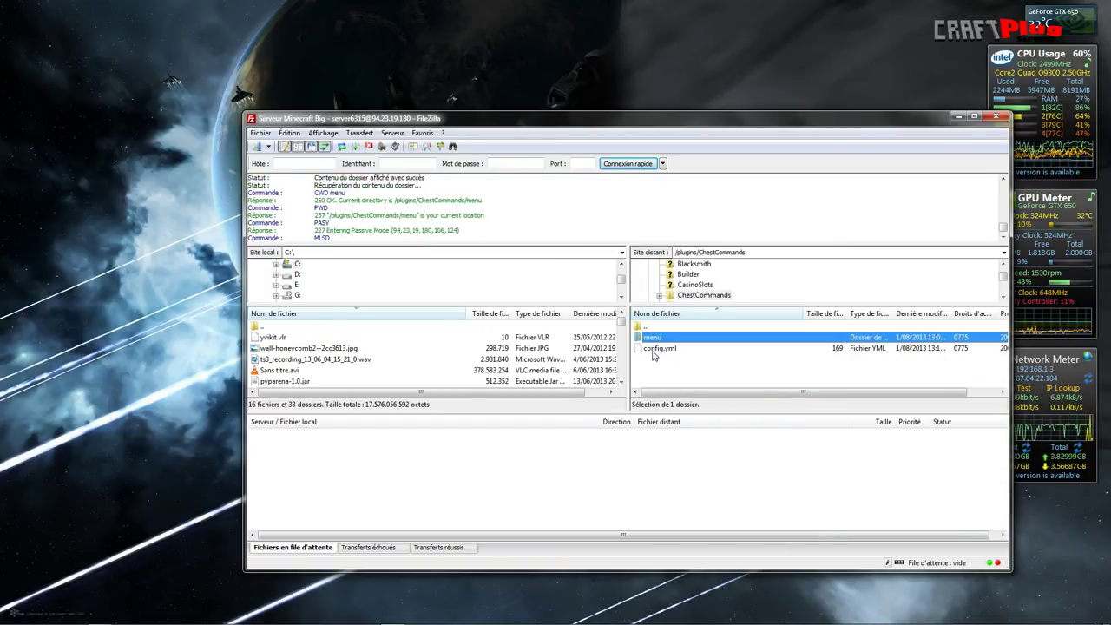
Upload menu.yml and youtube.yml from the local menu folder to /plugins/ChestCommands/menu, replacing the existing remote menu.yml, and close FileZilla
{"action": "key", "text": "alt+Tab"}
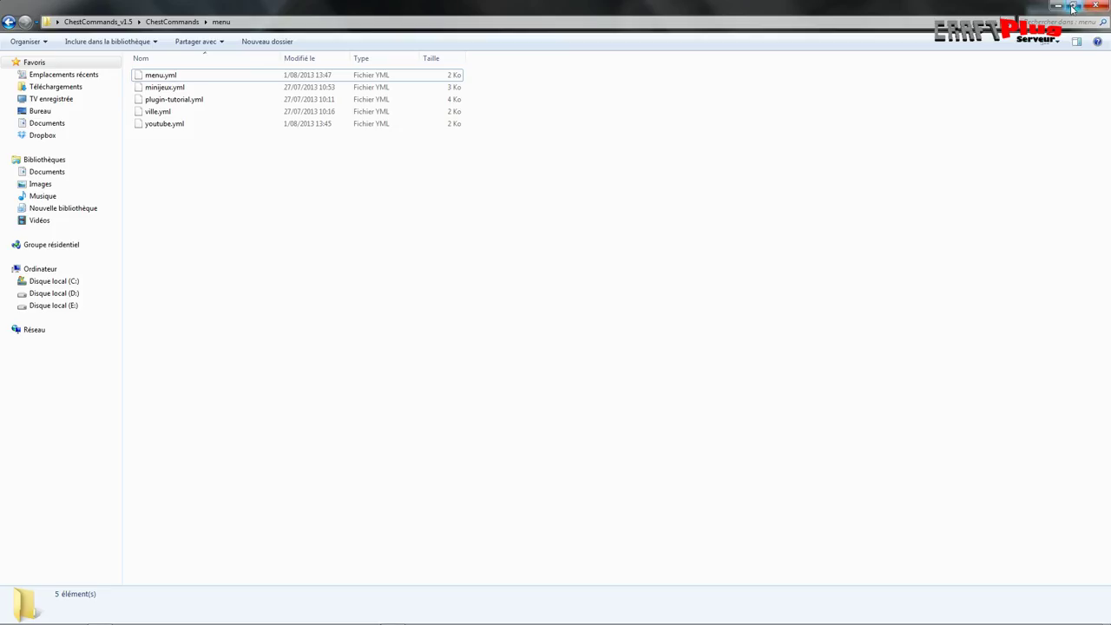
{"action": "left_click", "coordinate": [1072, 6]}
{"action": "left_click", "coordinate": [530, 158]}
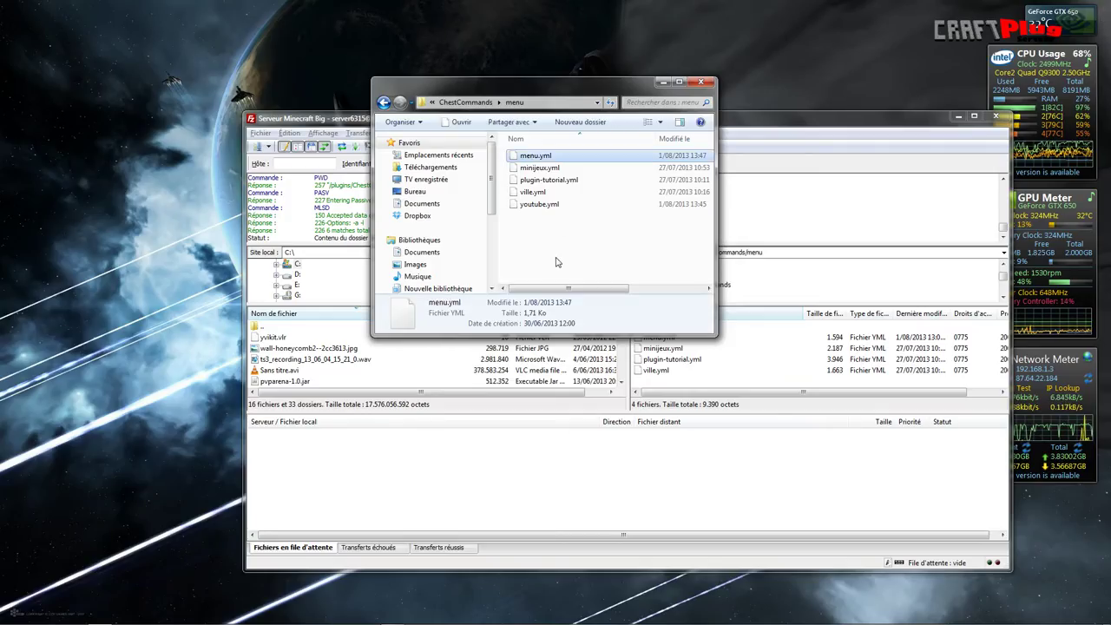
{"action": "left_click", "coordinate": [539, 206], "text": "ctrl"}
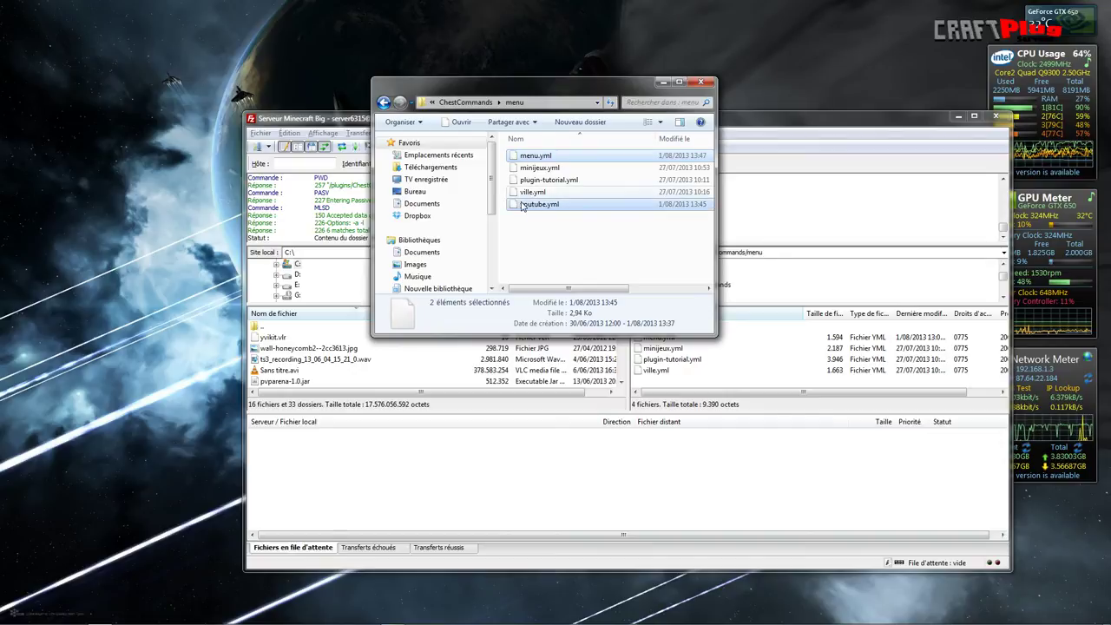
{"action": "left_click_drag", "start_coordinate": [542, 208], "coordinate": [704, 374]}
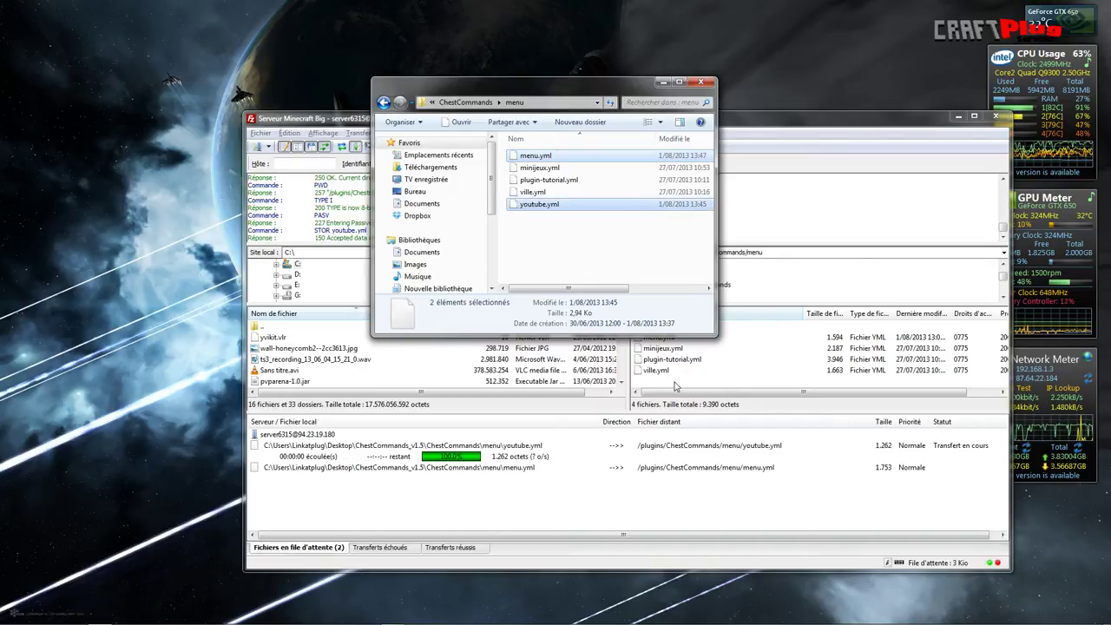
{"action": "left_click", "coordinate": [664, 84]}
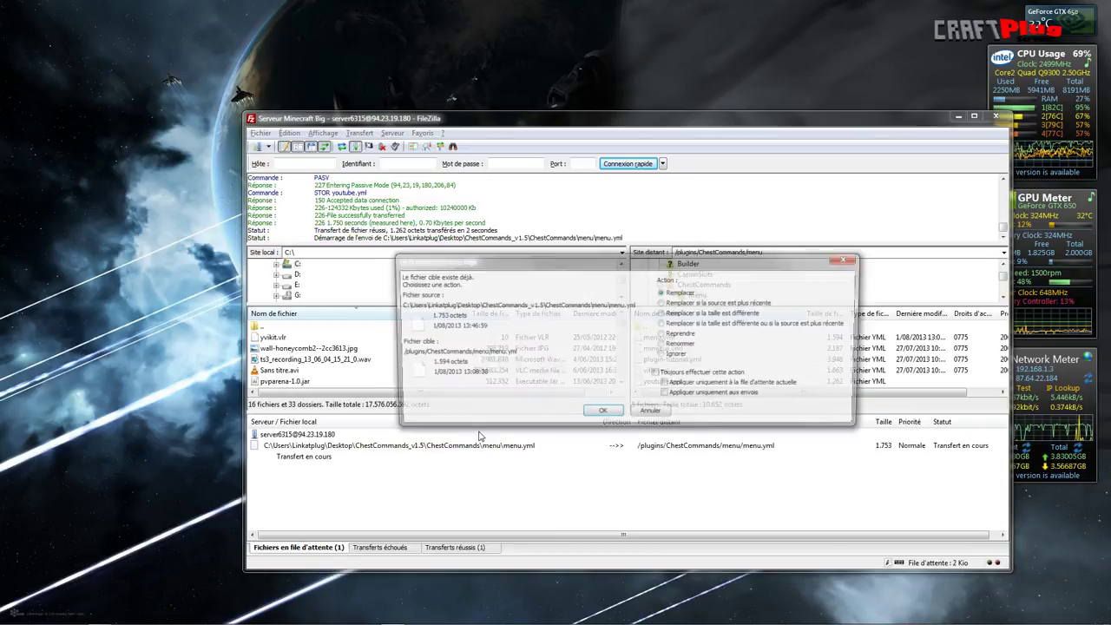
{"action": "left_click", "coordinate": [598, 413]}
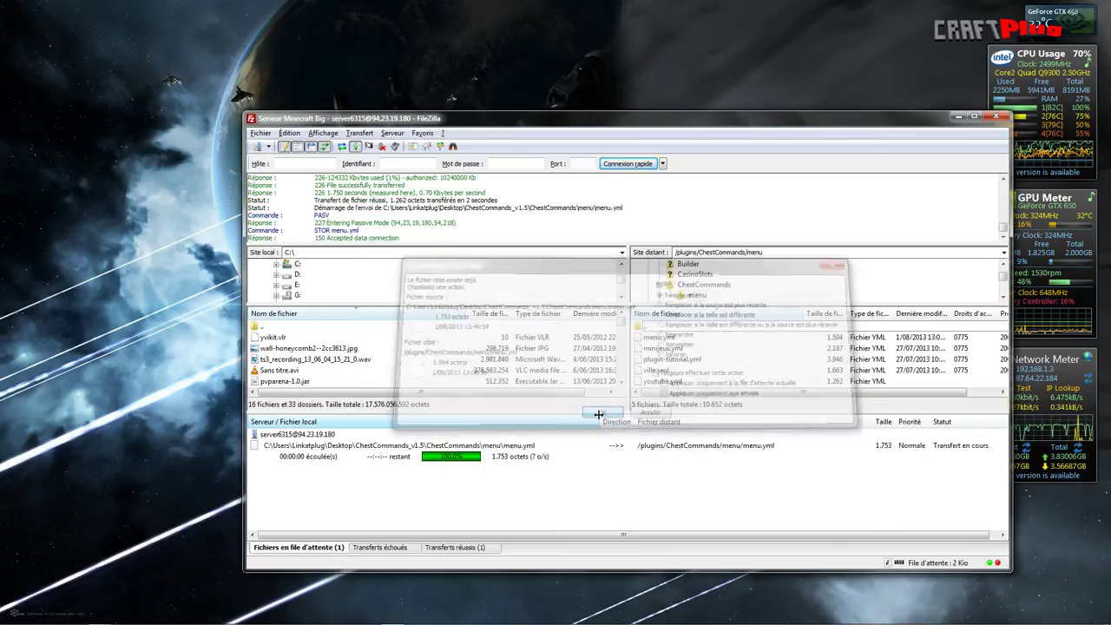
{"action": "left_click", "coordinate": [990, 117]}
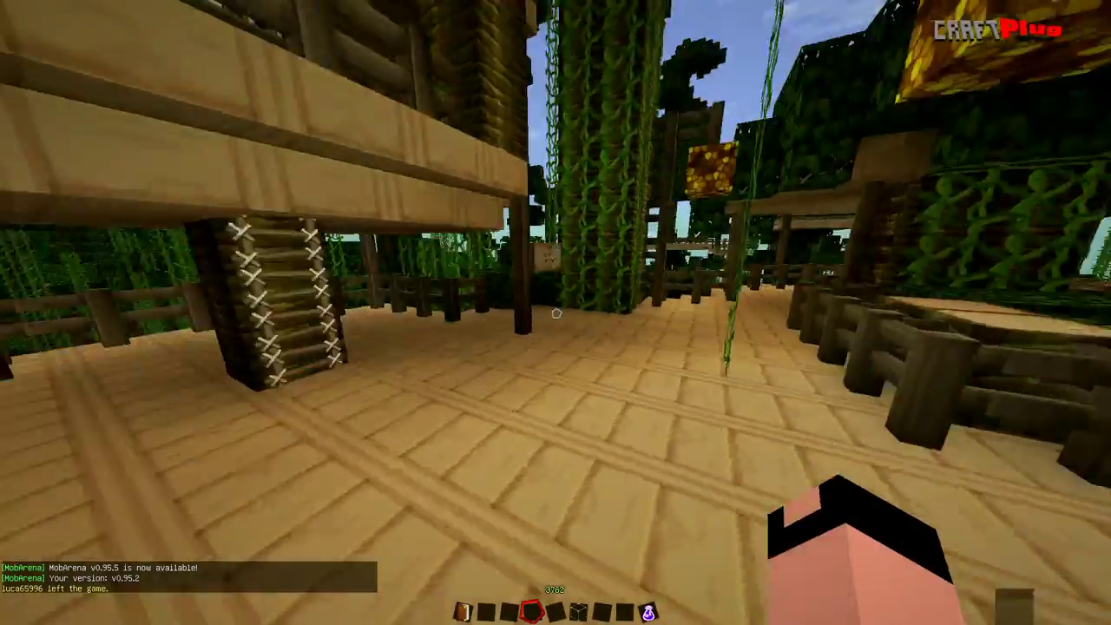
Switch to Minecraft, equip the book, check the items in the CraftPlug guide menu and close it
{"action": "scroll", "coordinate": [555, 313], "scroll_direction": "up", "scroll_amount": 3}
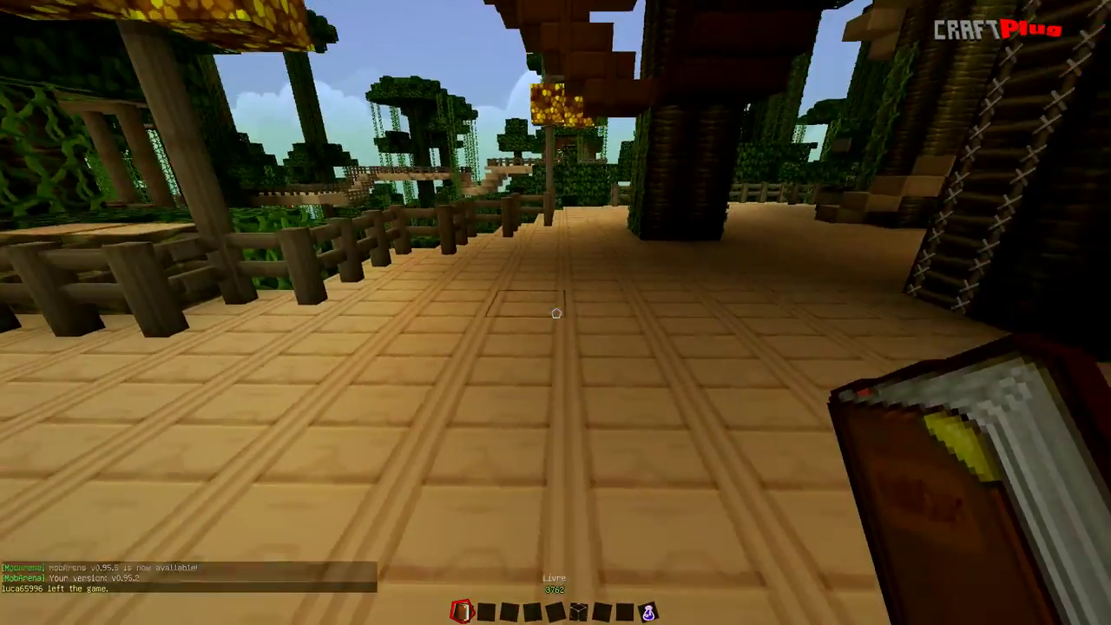
{"action": "right_click", "coordinate": [555, 312]}
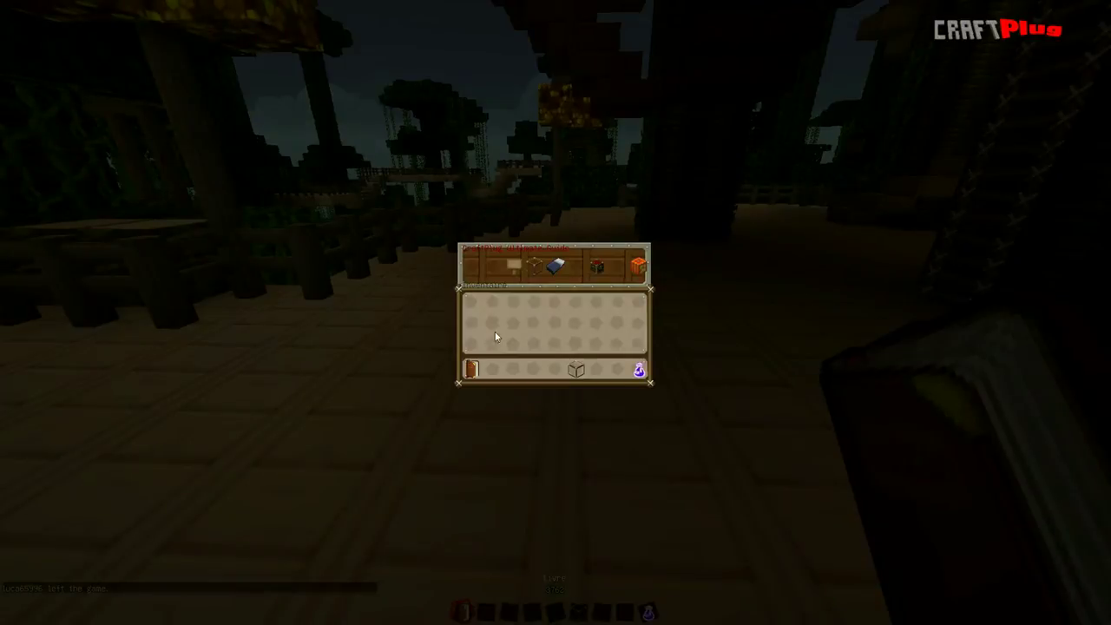
{"action": "left_click", "coordinate": [512, 268]}
{"action": "key", "text": "Escape"}
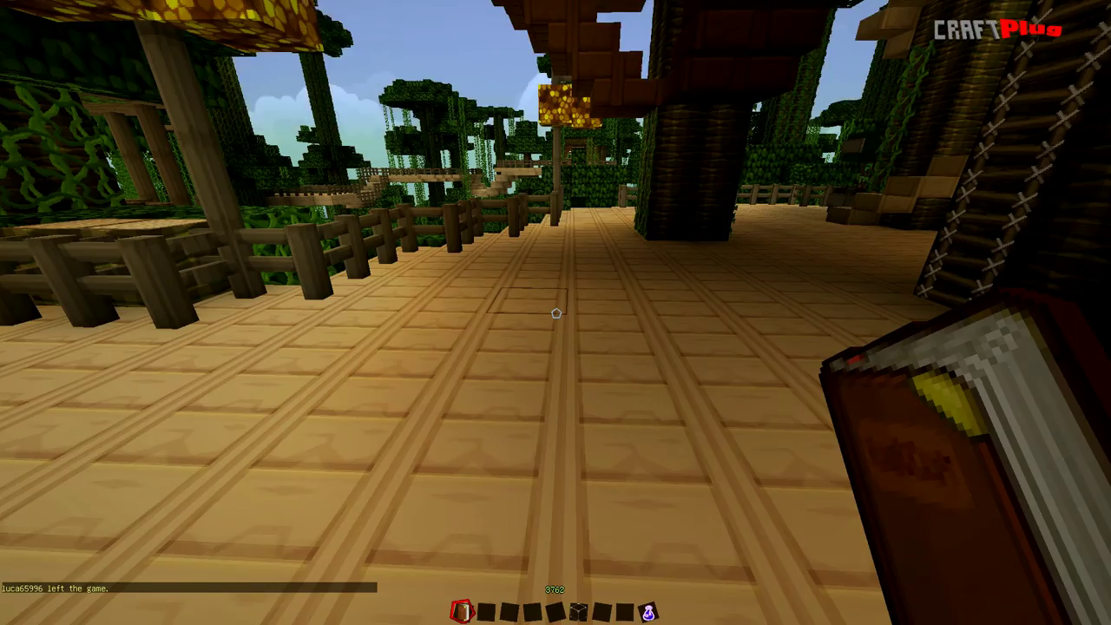
Reload the ChestCommands configuration on the server with /chc reload
{"action": "key", "text": "slash"}
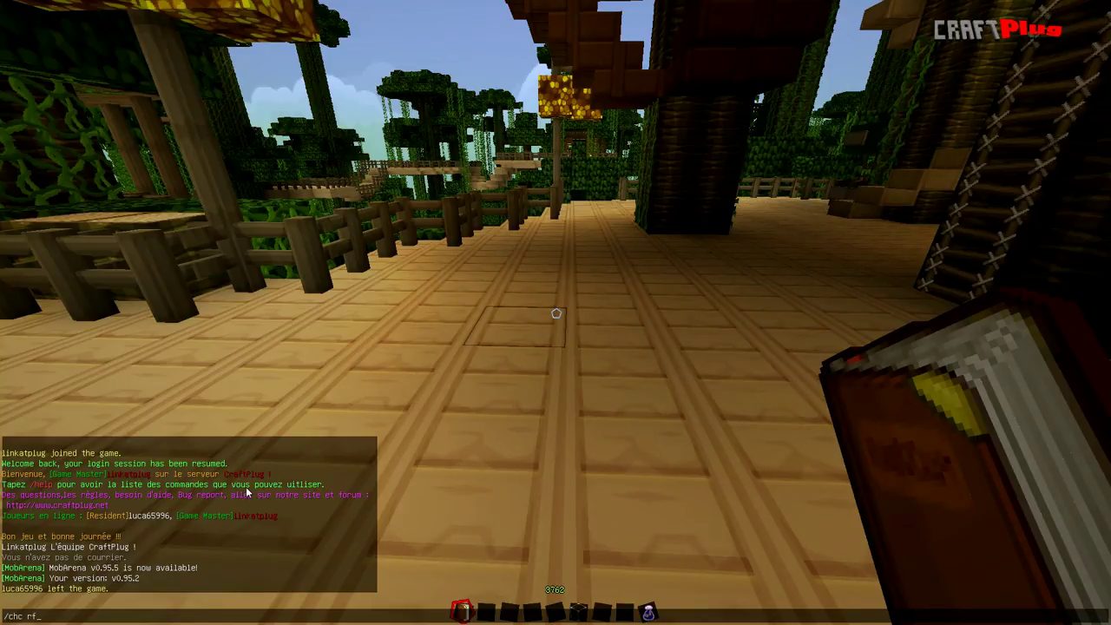
{"action": "type", "text": "chc reload"}
{"action": "key", "text": "Return"}
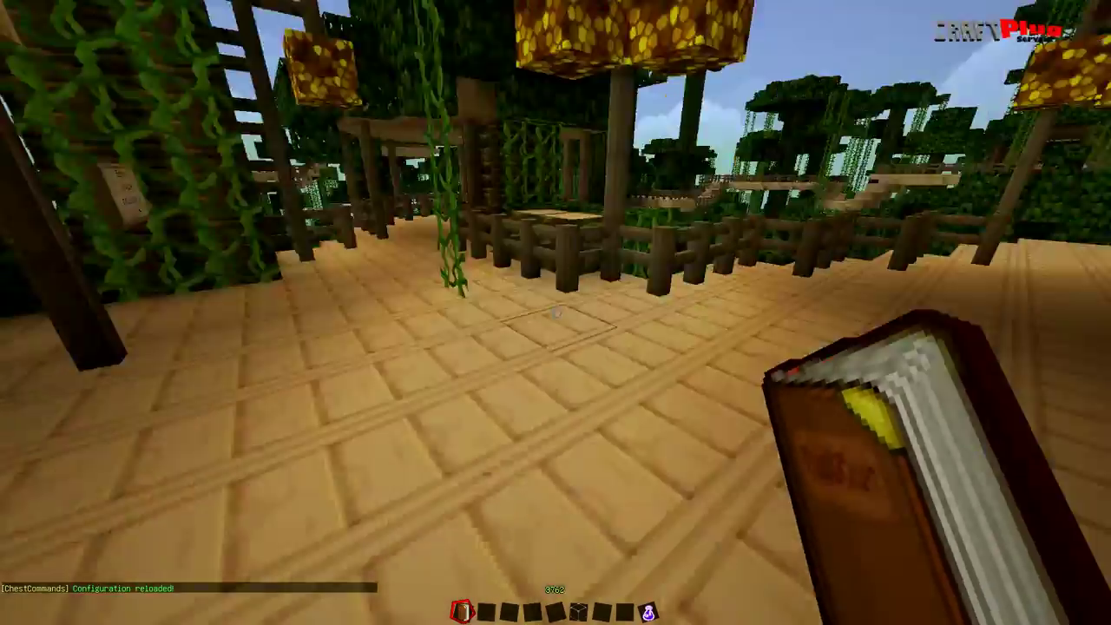
Reopen the guide menu with the book and open the Youtube Exemple menu from its fourth slot
{"action": "key", "text": "w"}
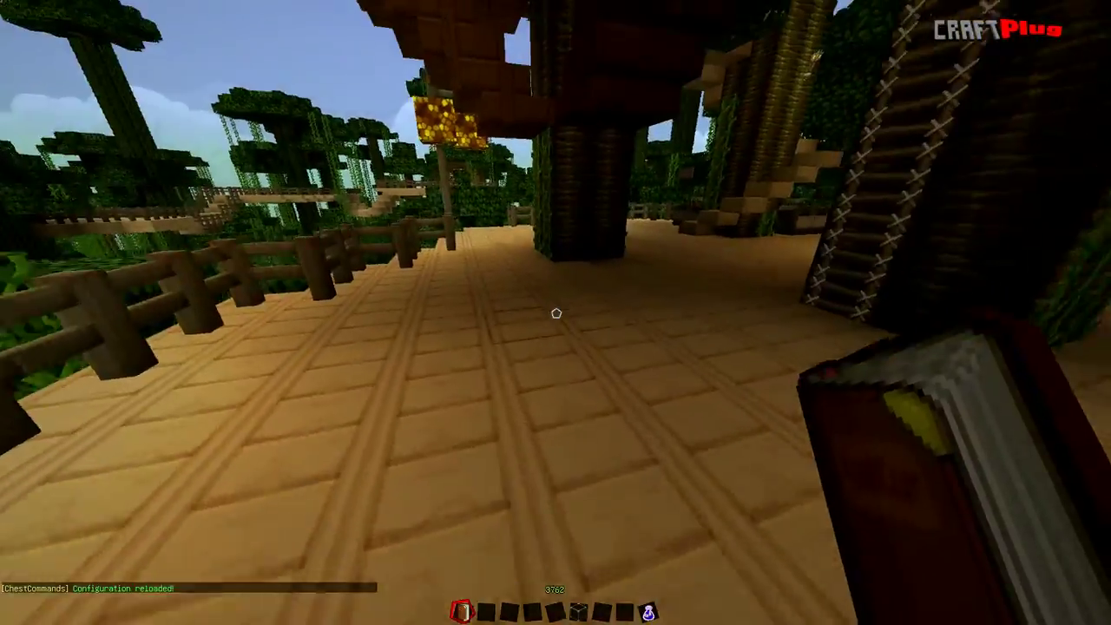
{"action": "key", "text": "w"}
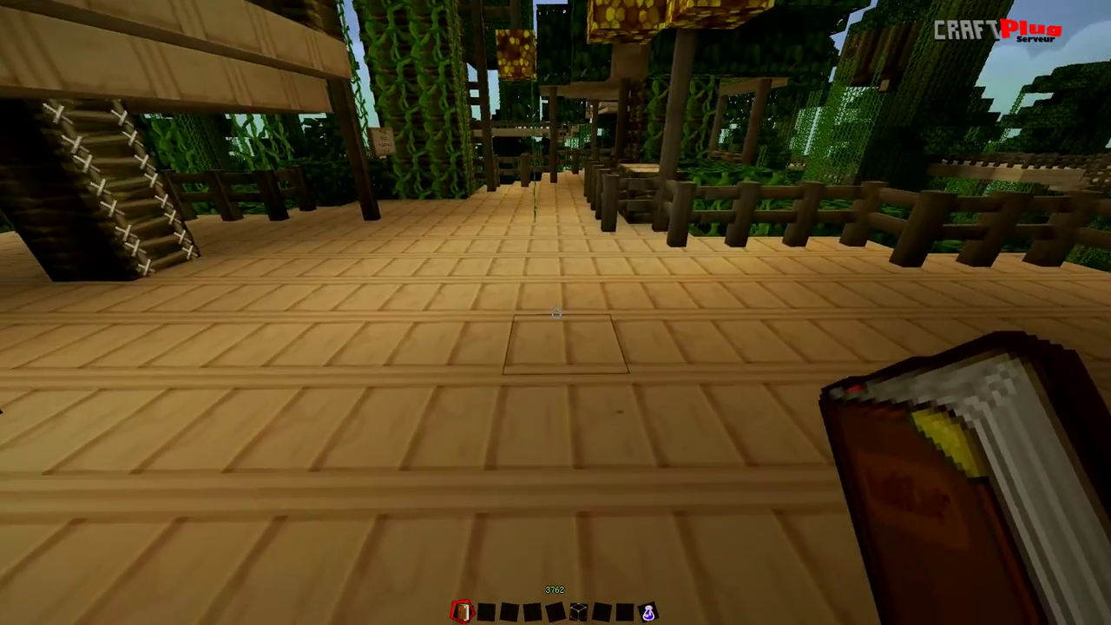
{"action": "right_click", "coordinate": [555, 313]}
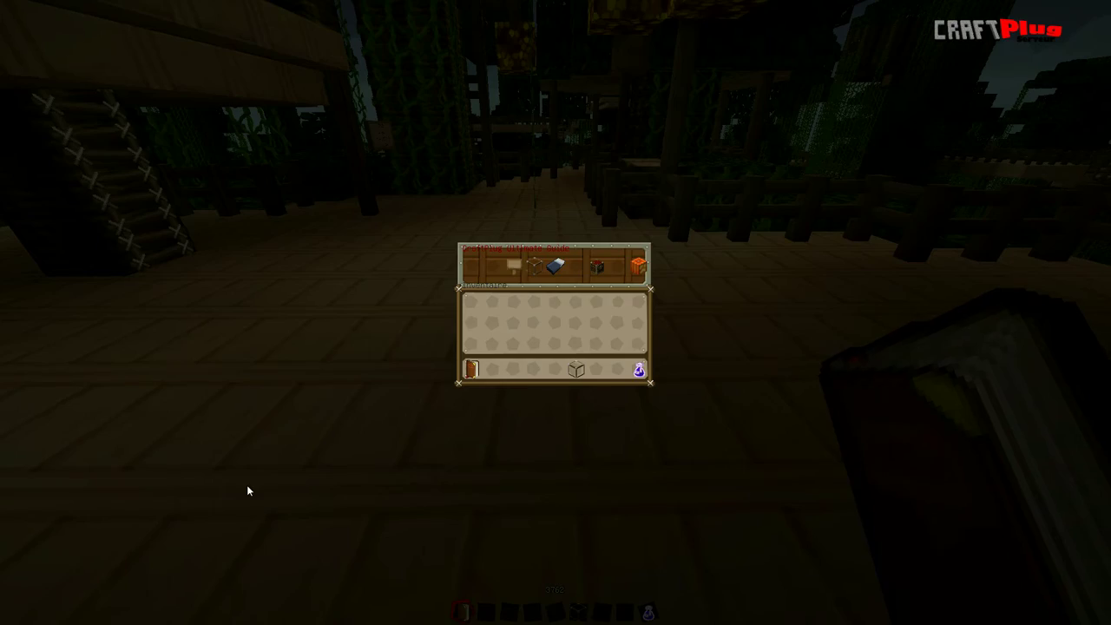
{"action": "left_click", "coordinate": [536, 270]}
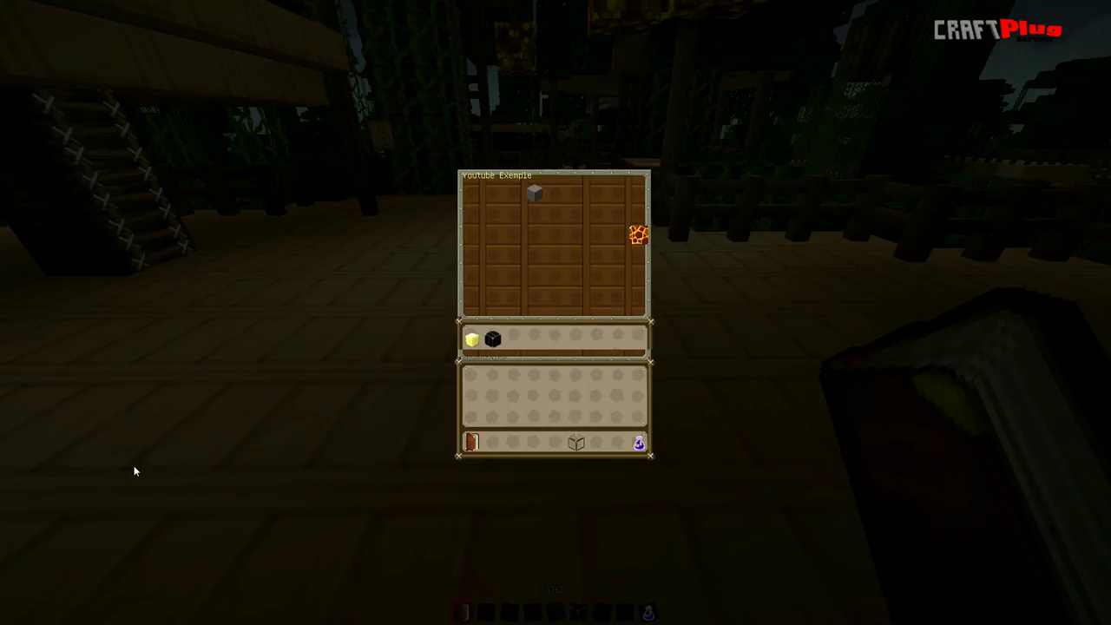